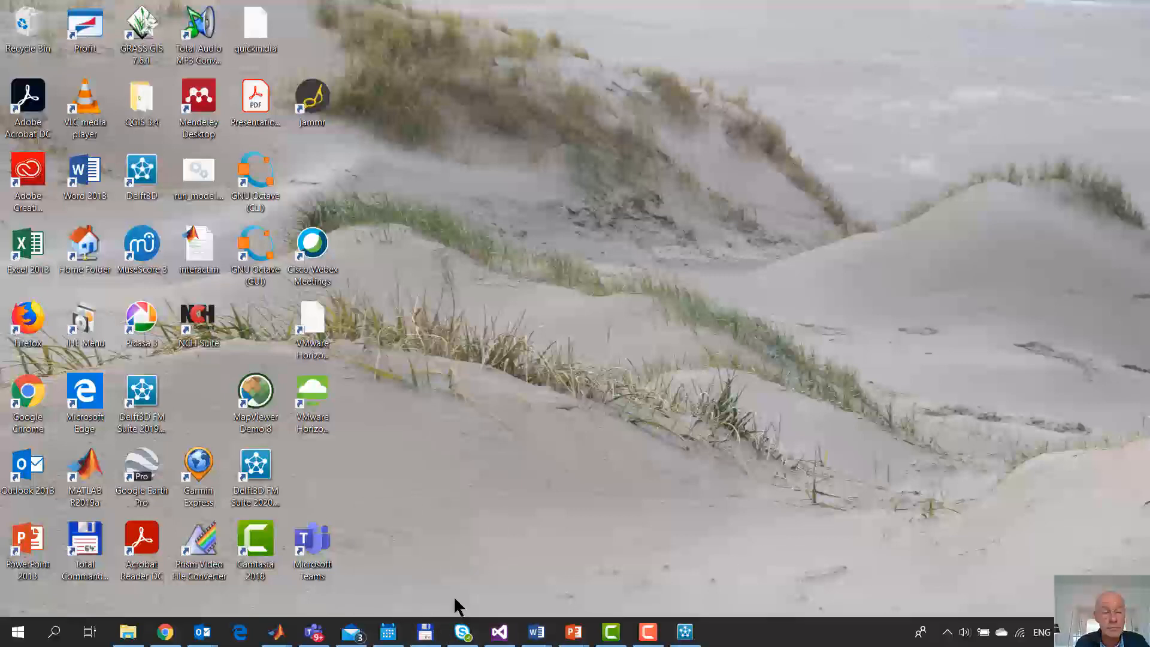
Launch Delft3D from Total Commander in the Coast2020 folder, then clear Total Commander away and reposition the Delft3D window
left_click(430, 636)
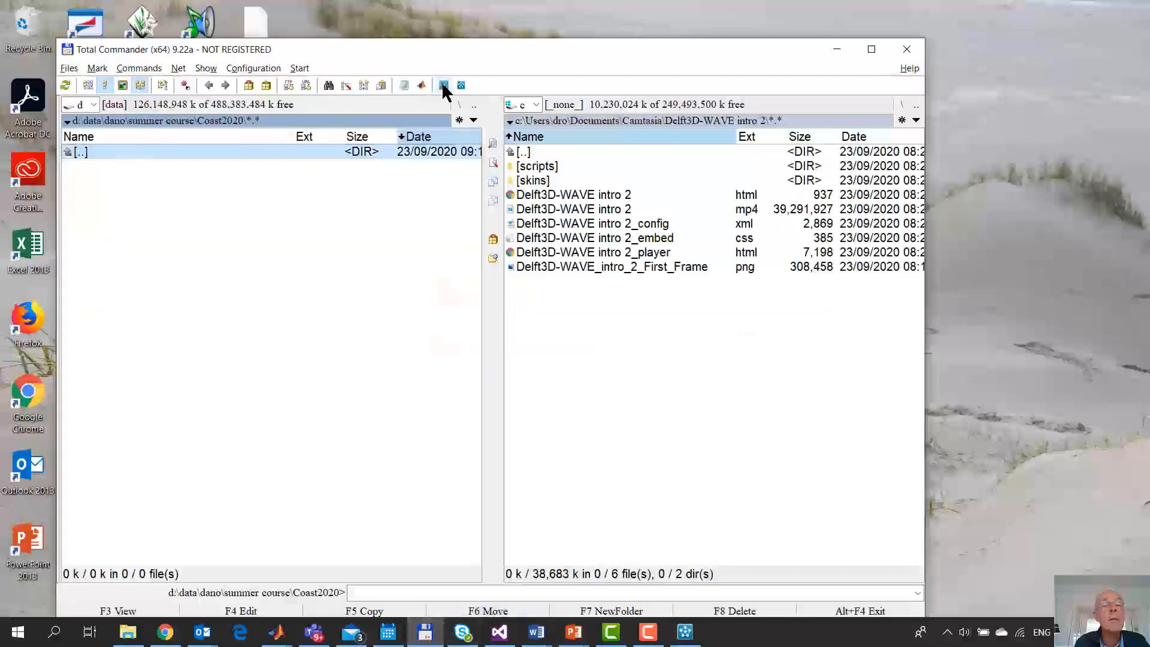
left_click(462, 85)
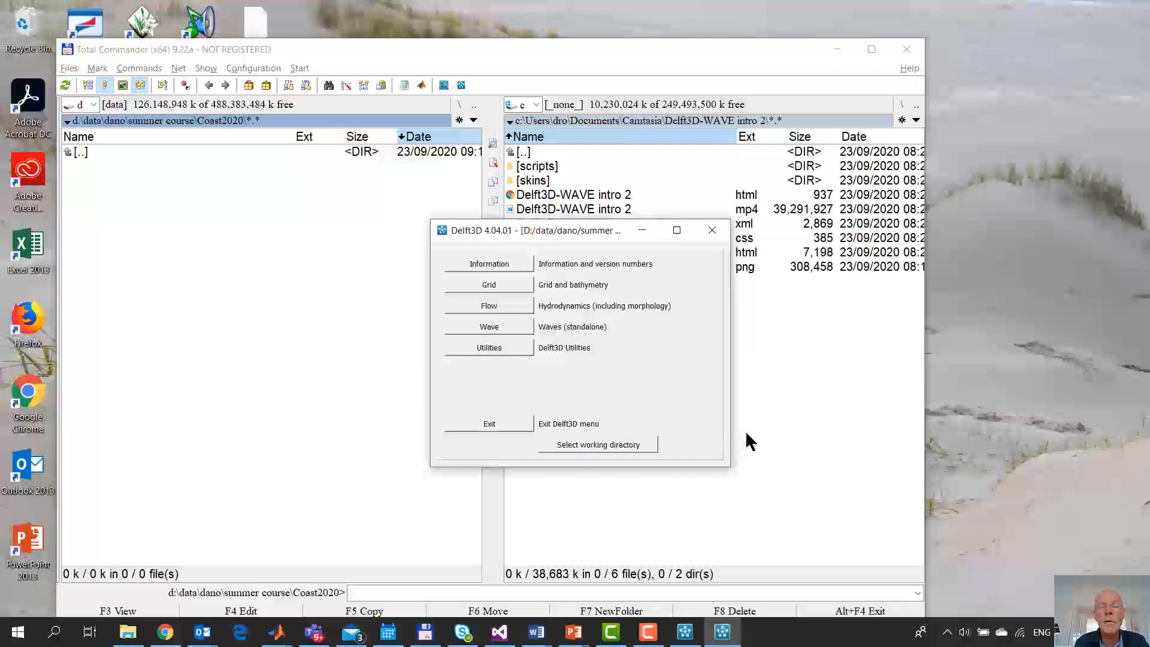
left_click(842, 50)
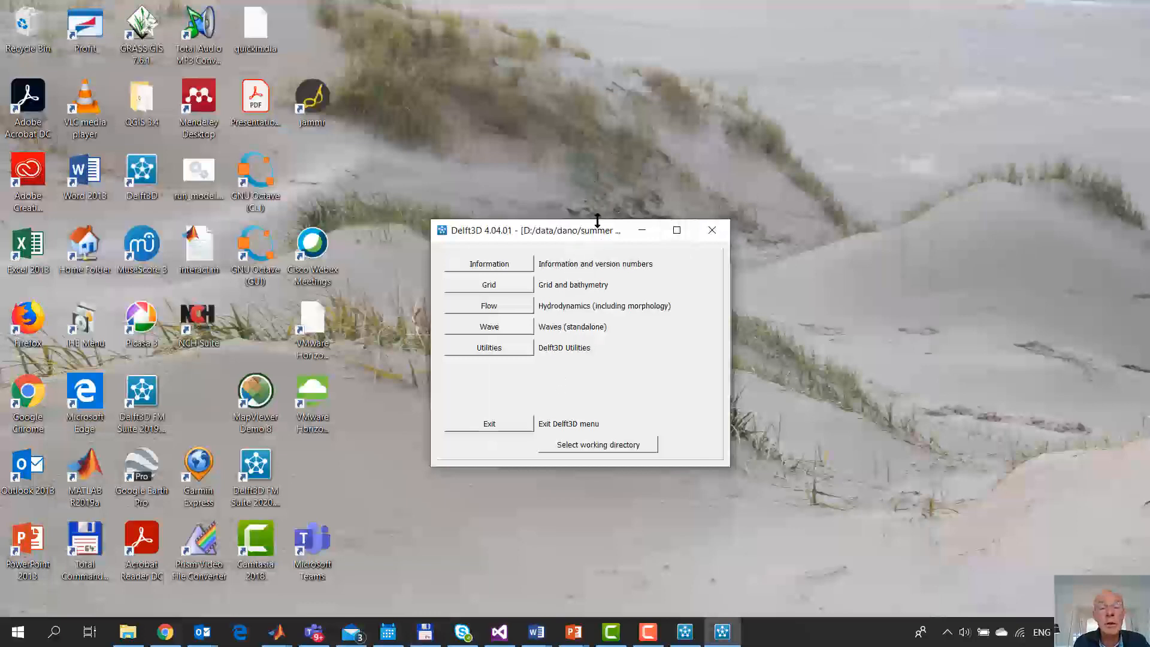
left_click_drag(594, 233, 632, 169)
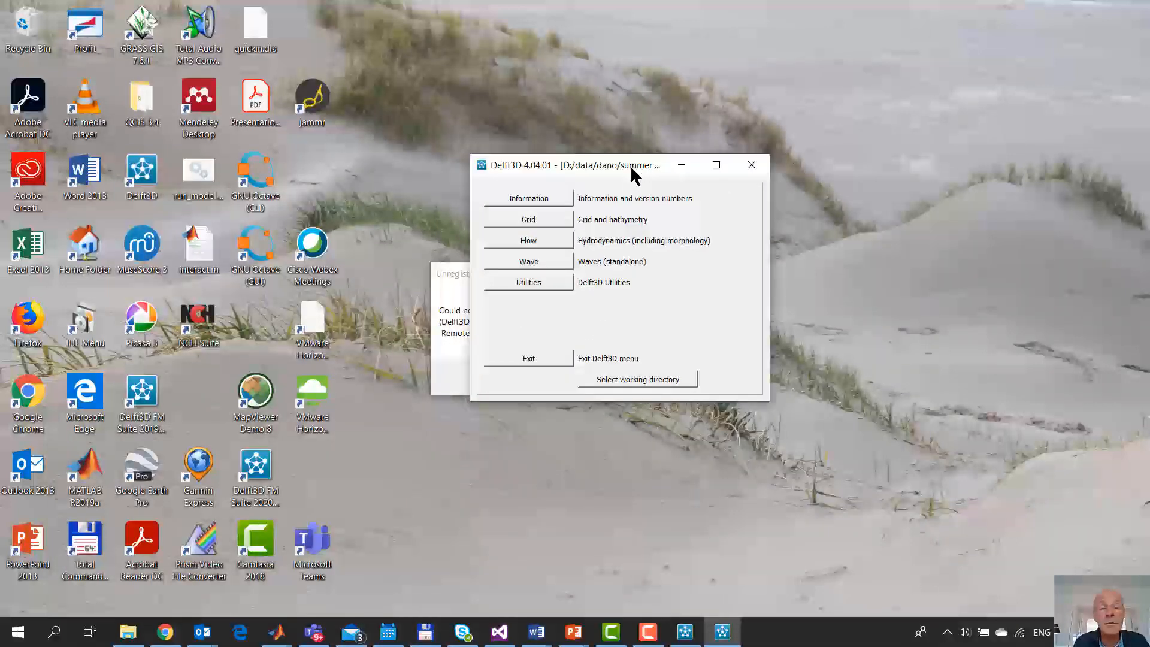
Set the Delft3D working directory to Coast2020 and open the RGFGRID grid generation program
left_click(615, 381)
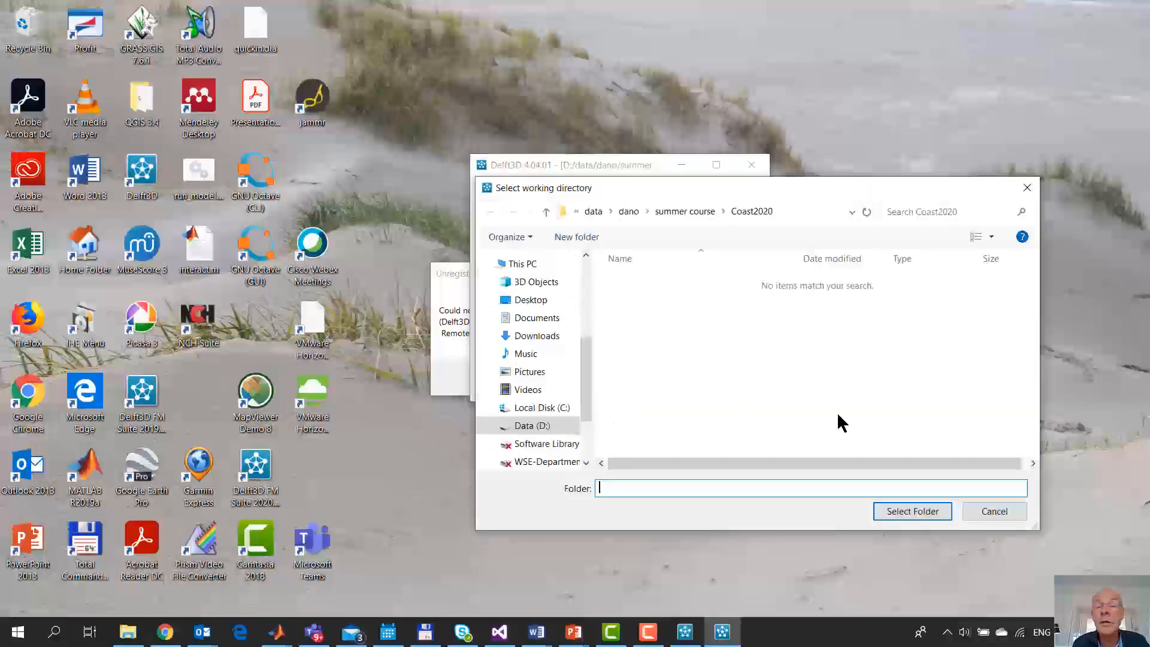
left_click(741, 210)
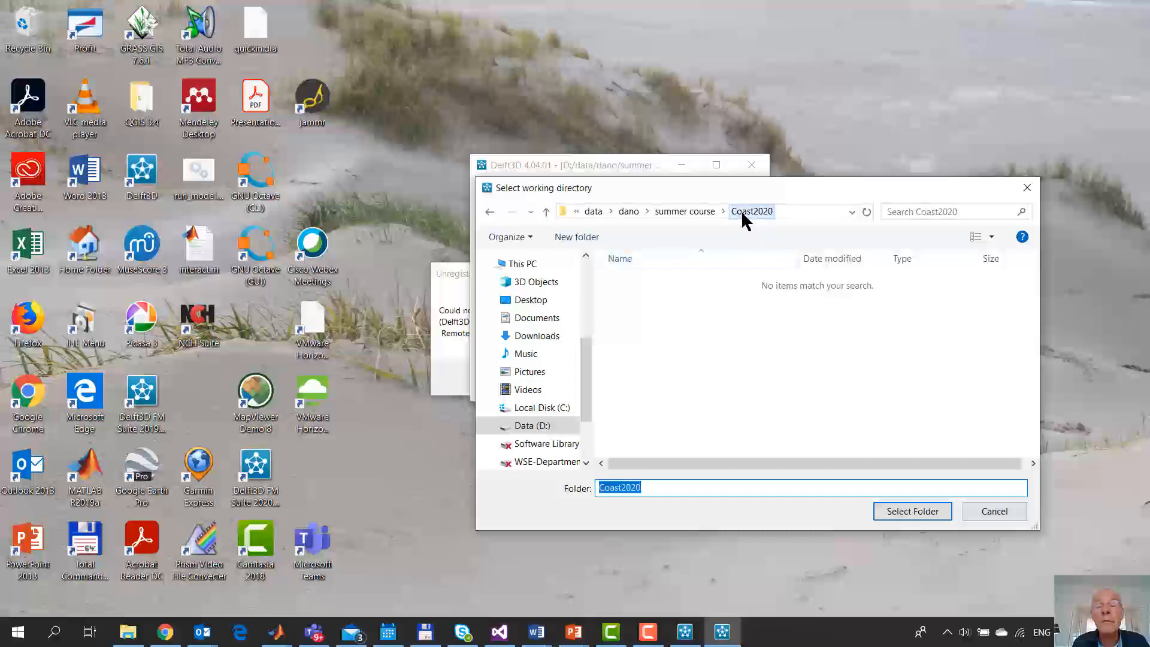
left_click(906, 517)
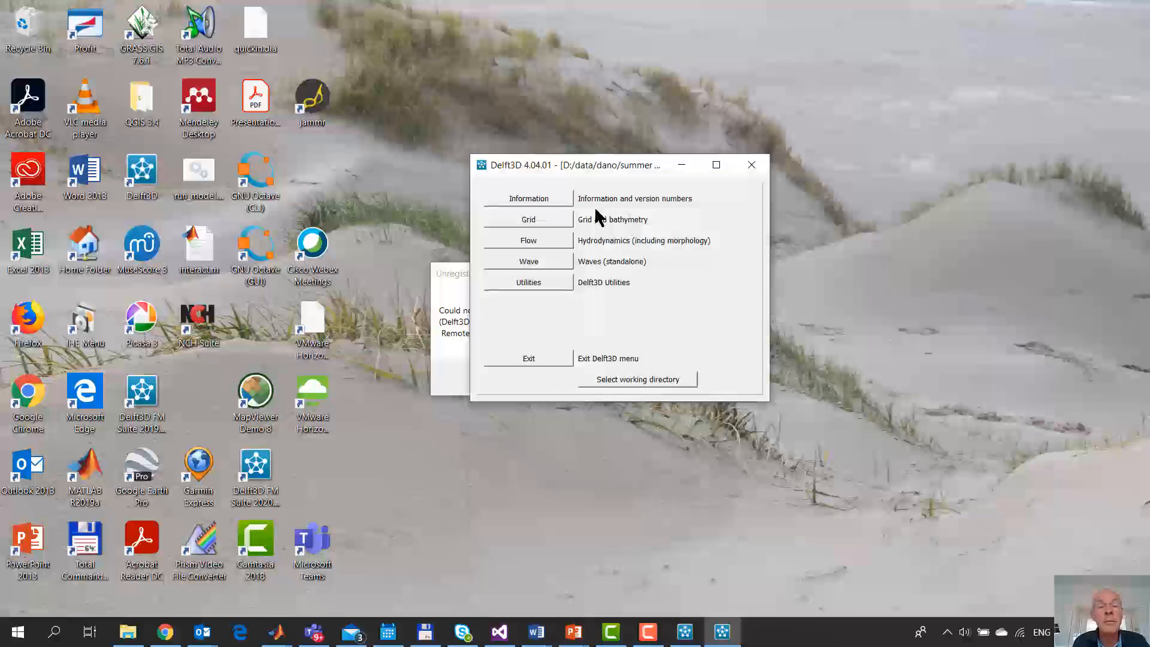
left_click(539, 223)
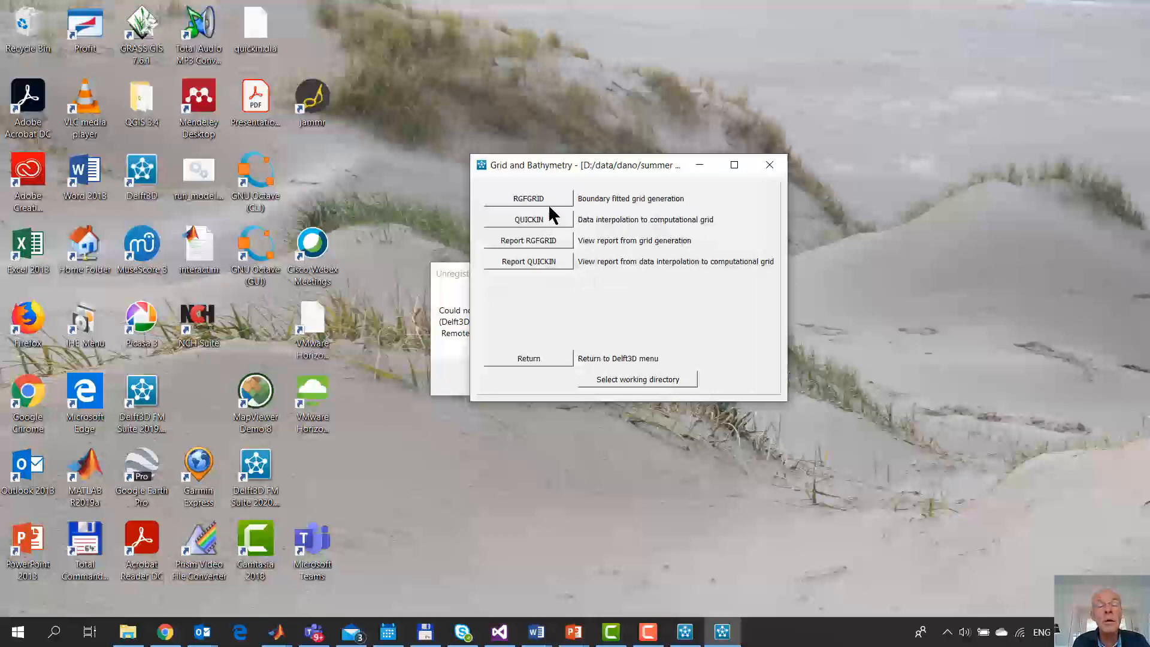
left_click(537, 199)
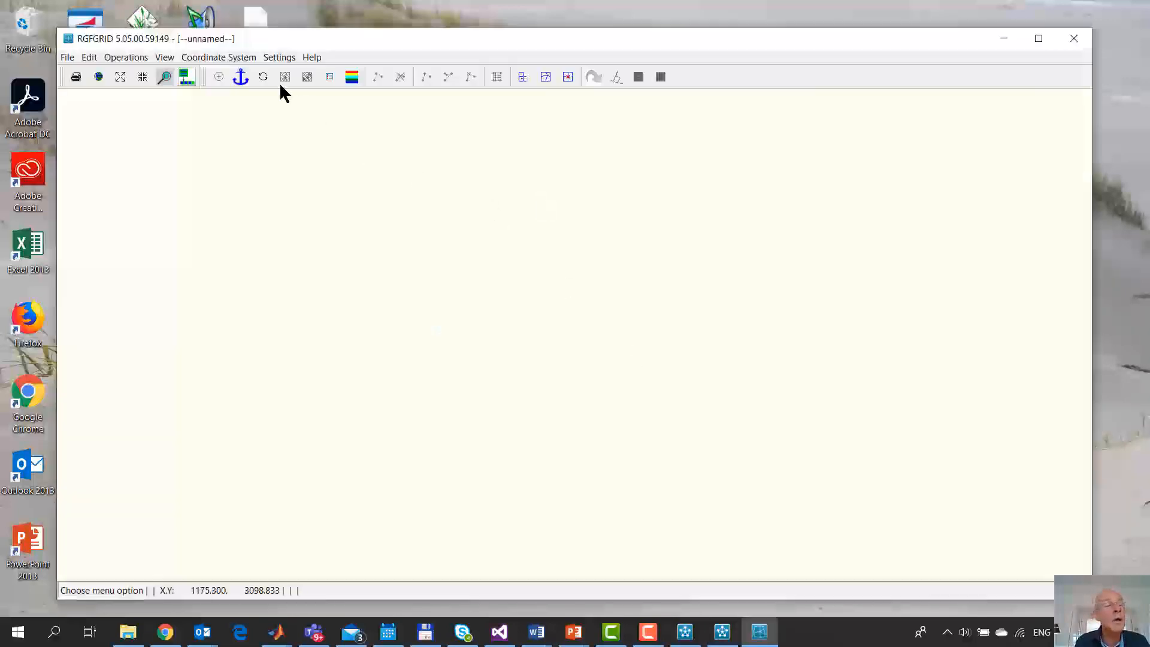
Create a rectangular grid of 50 by 80 cells with Delta X 20 m and Delta Y 50 m
left_click(124, 57)
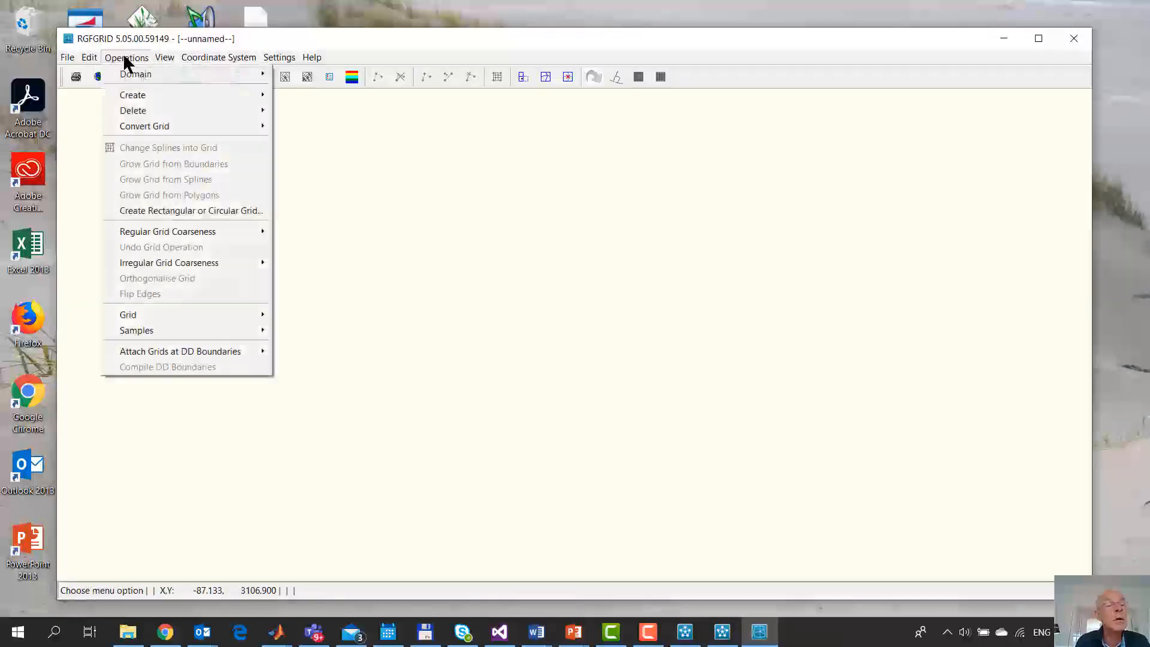
left_click(189, 213)
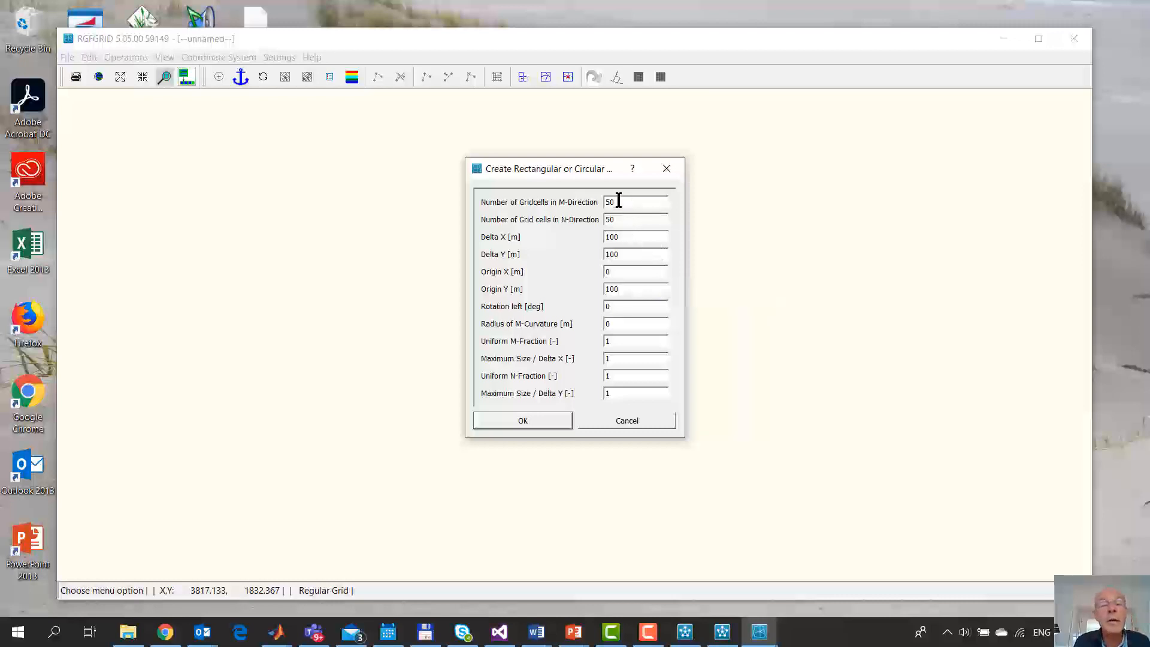
double_click(611, 237)
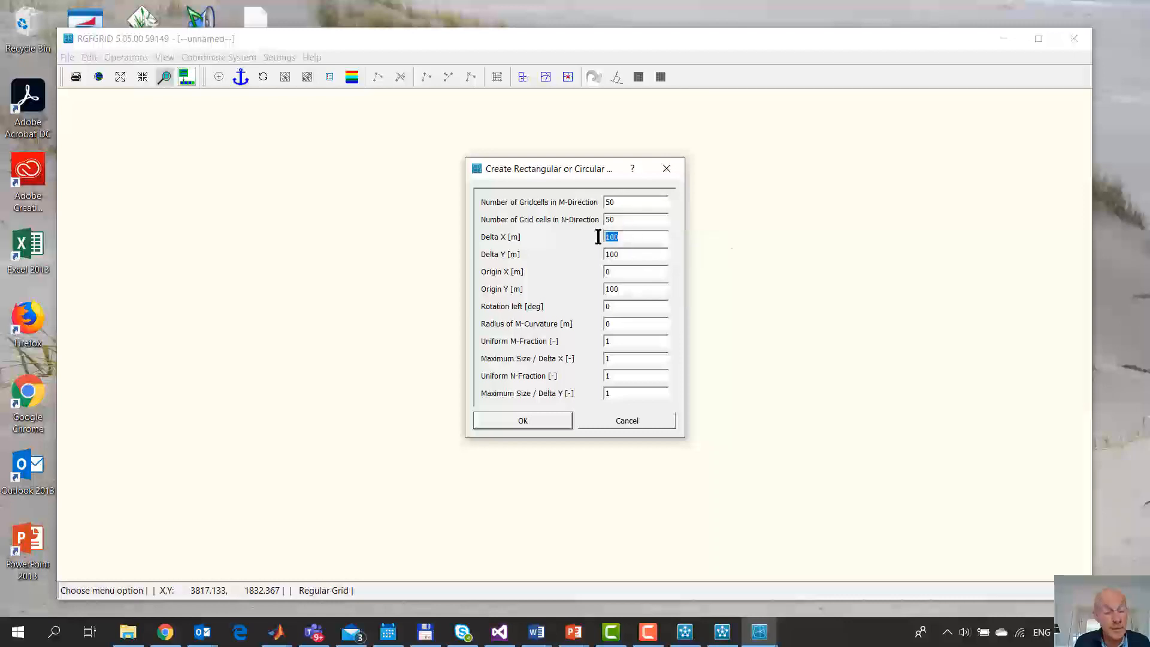
type("2")
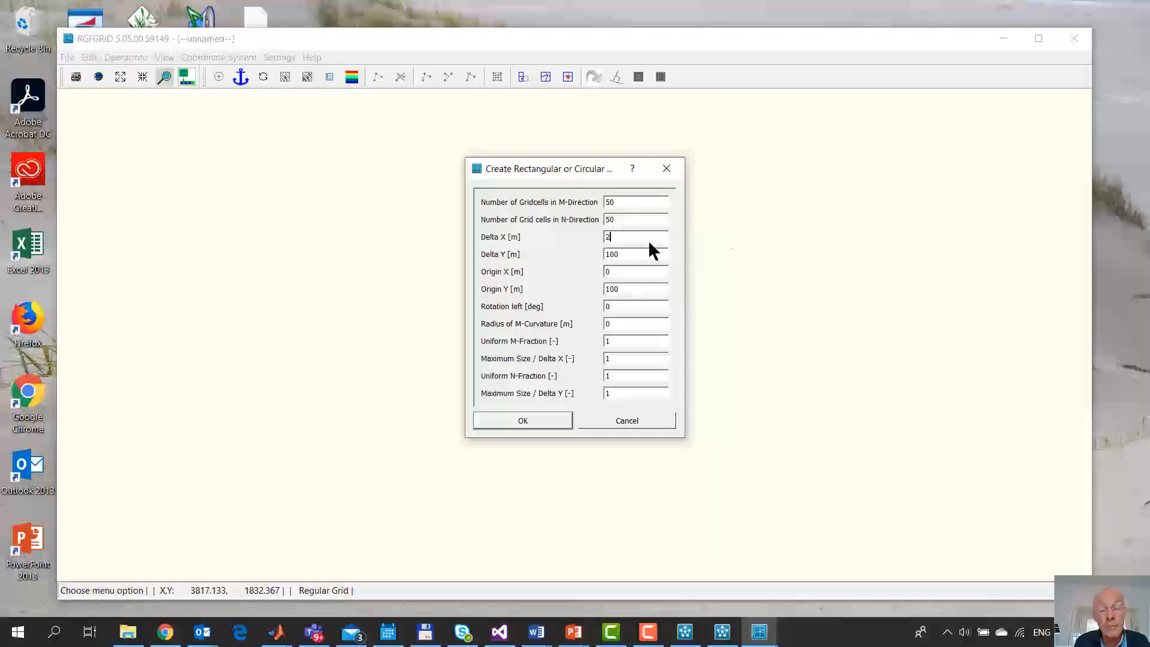
type("0")
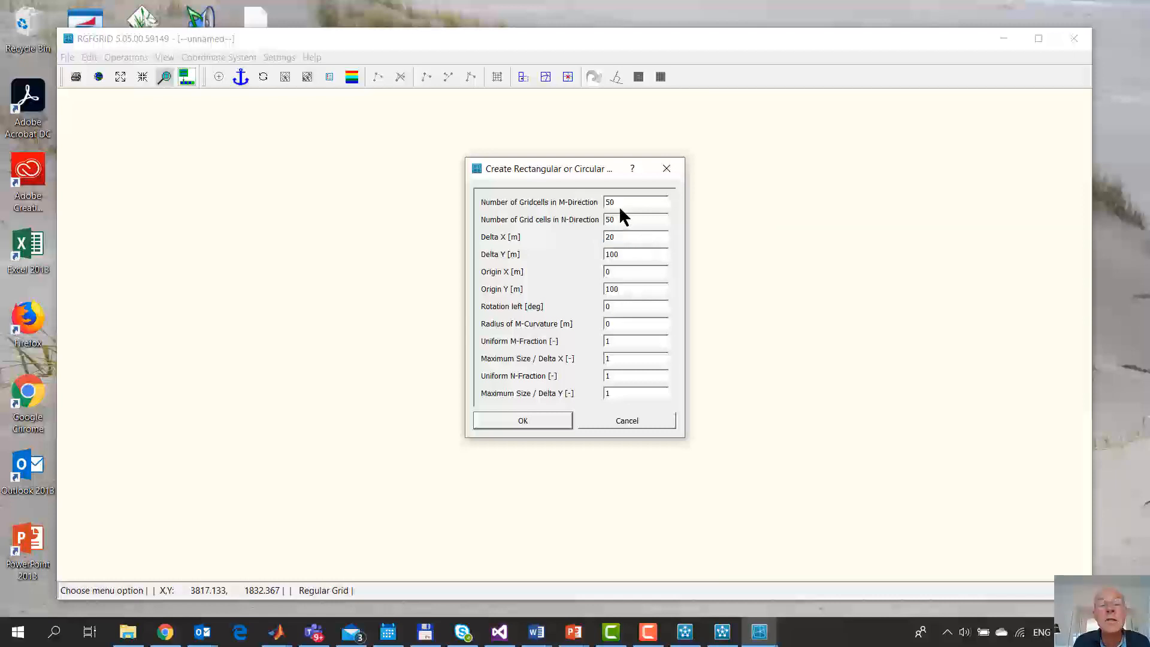
left_click_drag(615, 219, 601, 219)
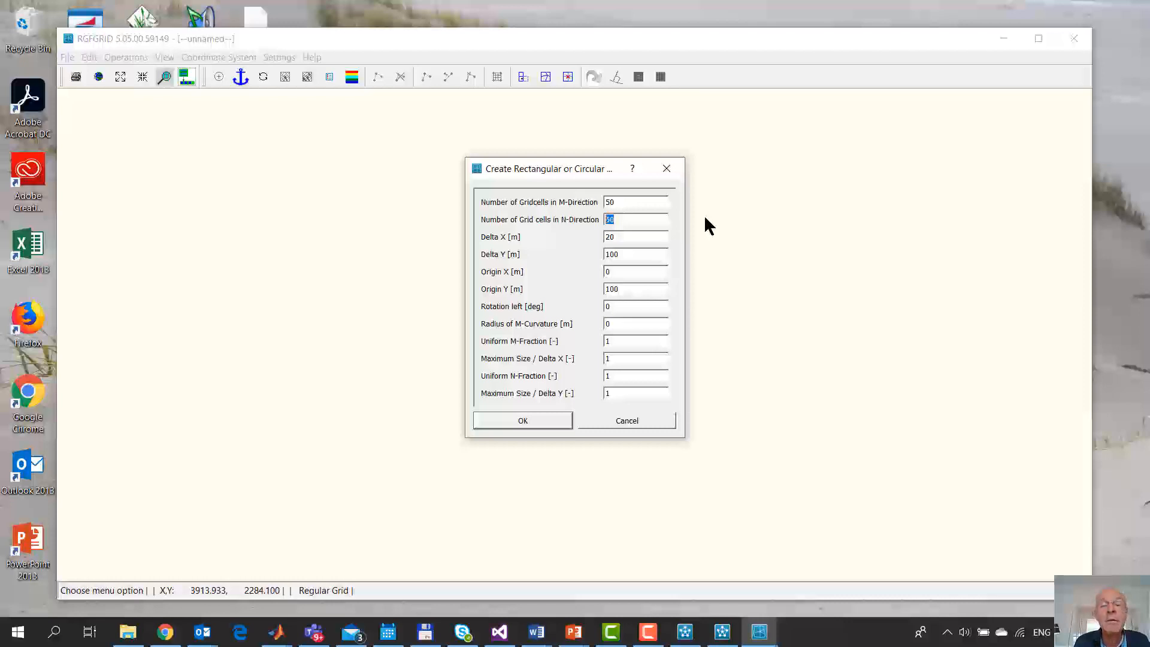
type("80")
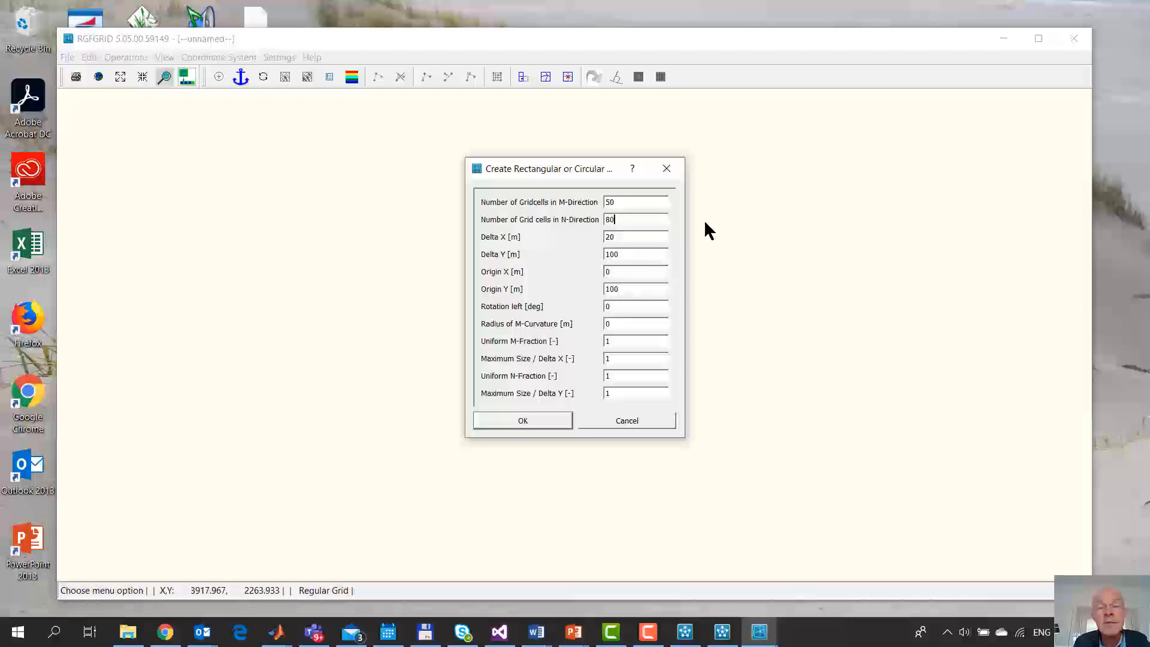
left_click_drag(634, 255, 580, 256)
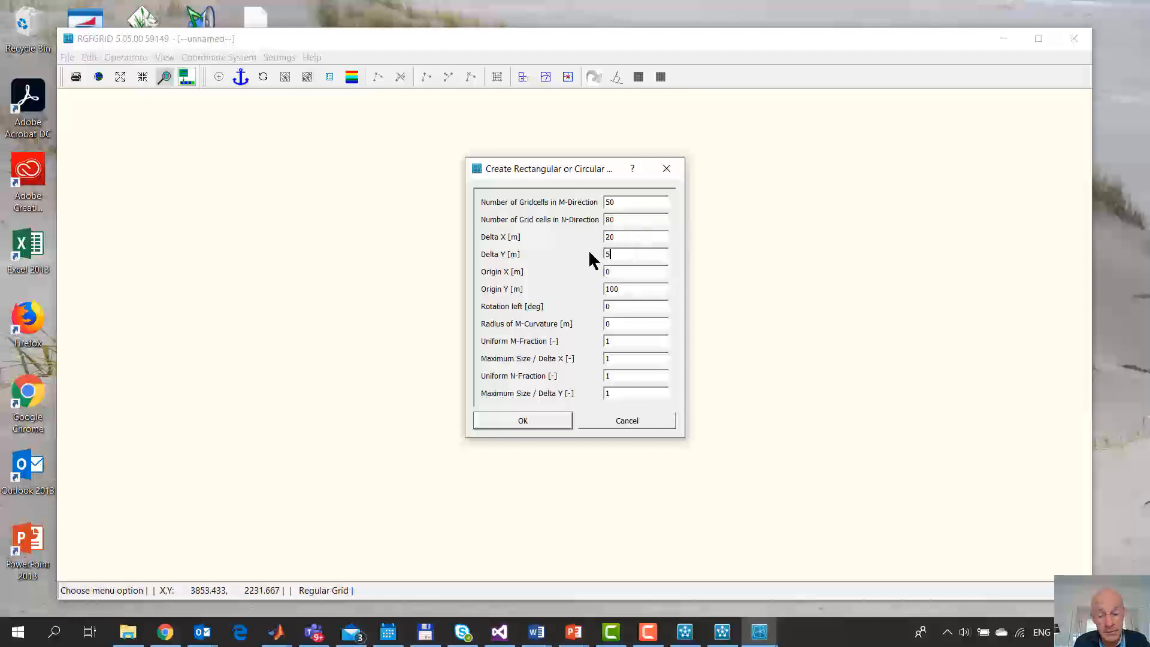
type("50")
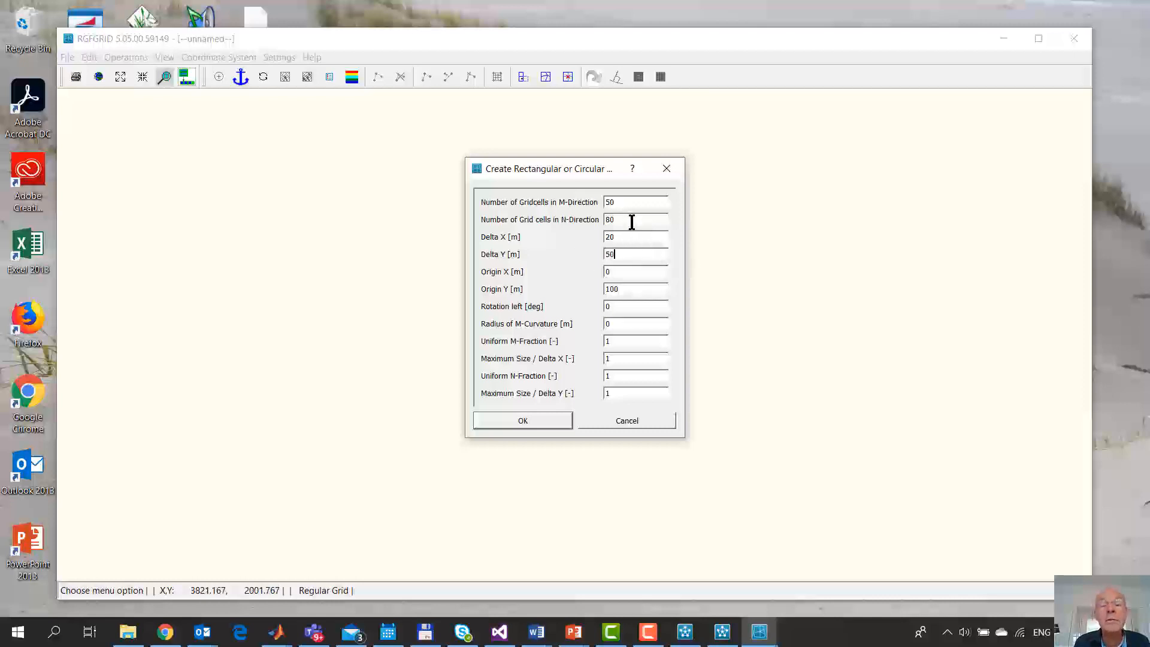
left_click(527, 421)
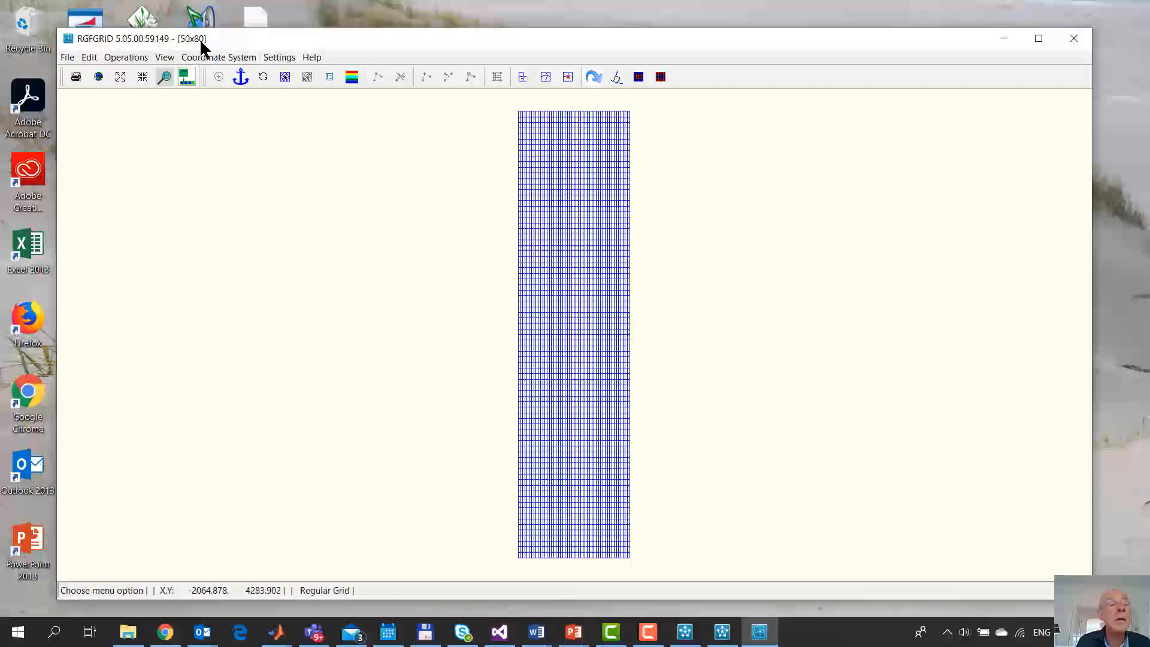
Recreate the rectangular grid with its origin at X 1 m and Y 1 m, keeping the other grid settings
left_click(137, 58)
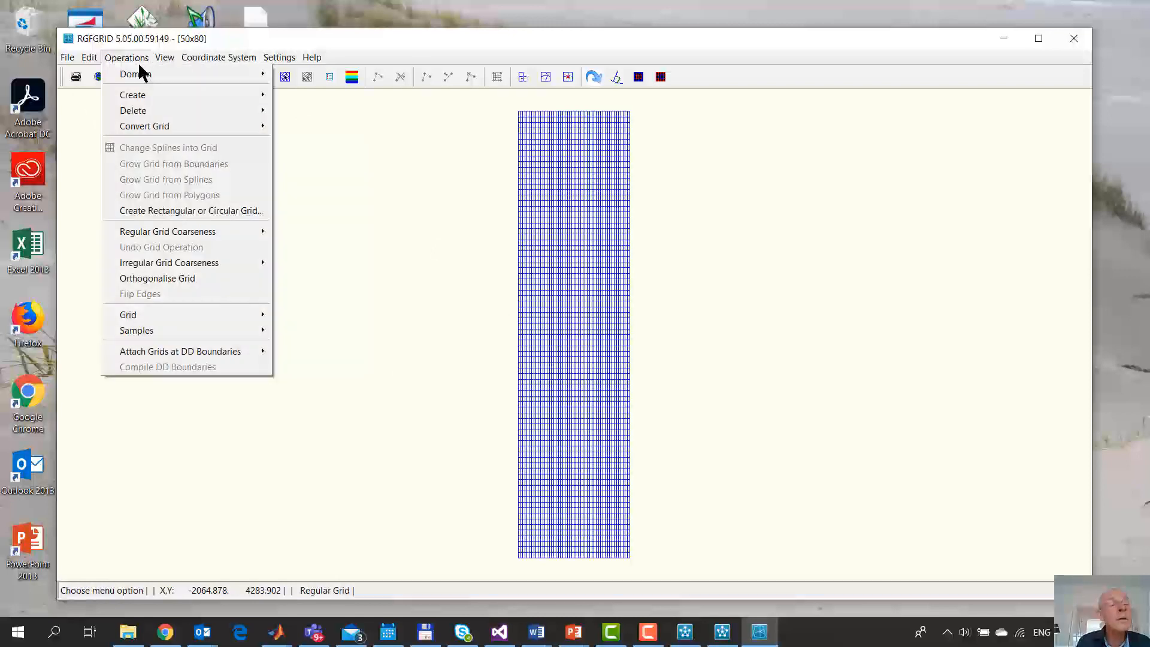
left_click(211, 211)
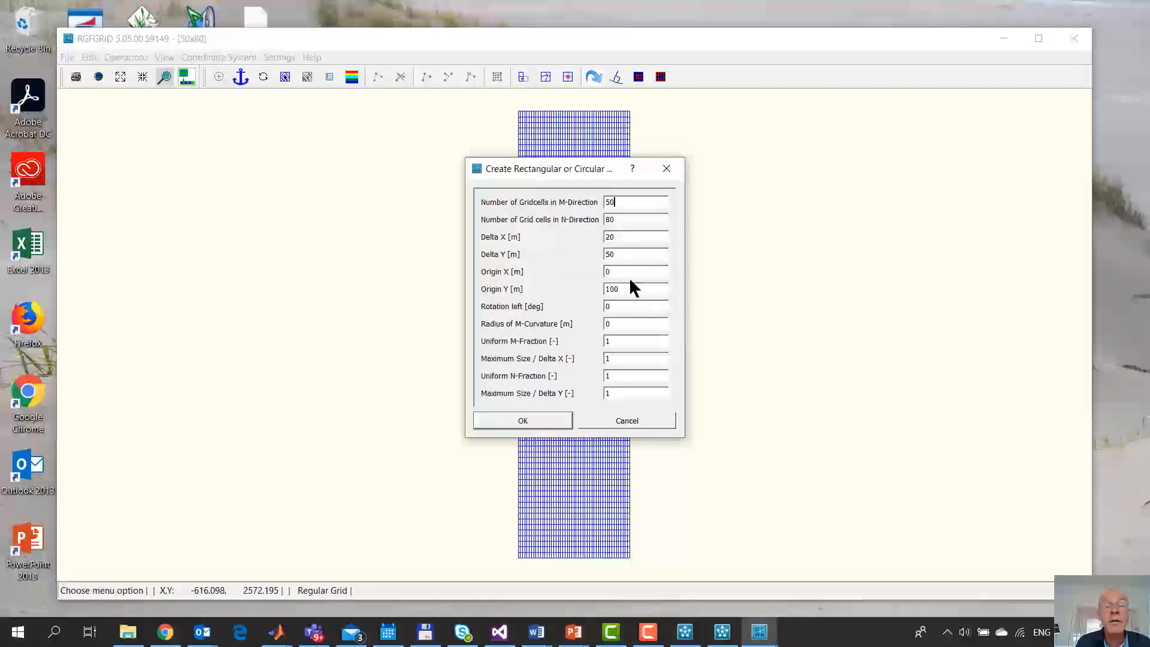
double_click(607, 273)
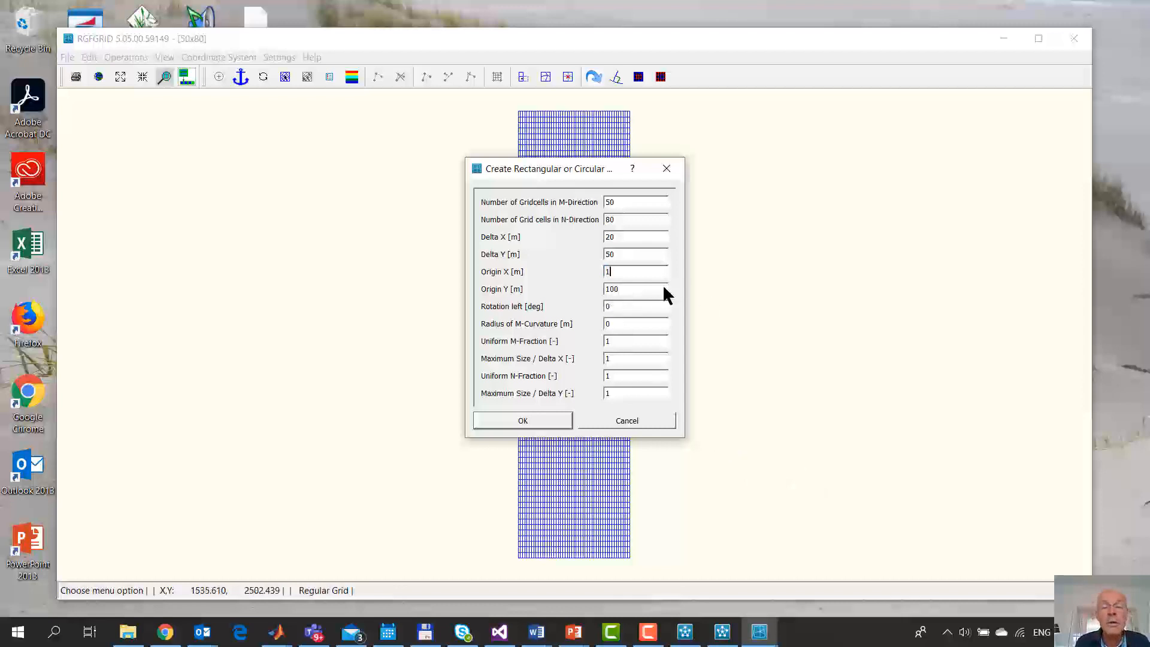
type("1")
left_click_drag(617, 289, 599, 288)
type("1")
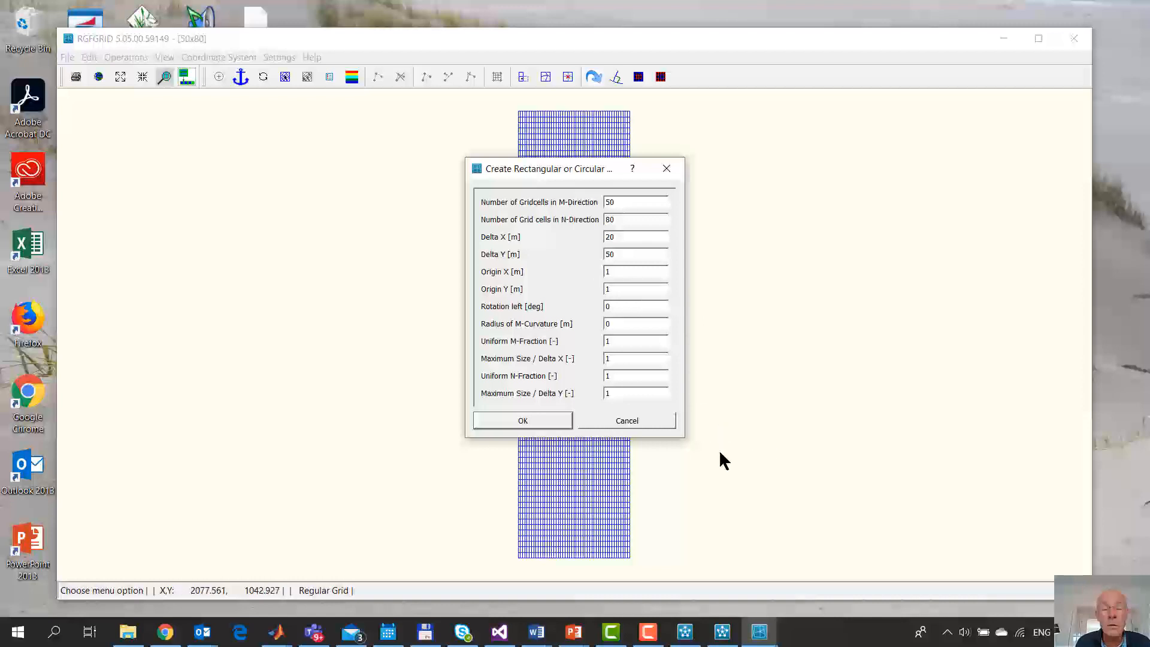
left_click(535, 418)
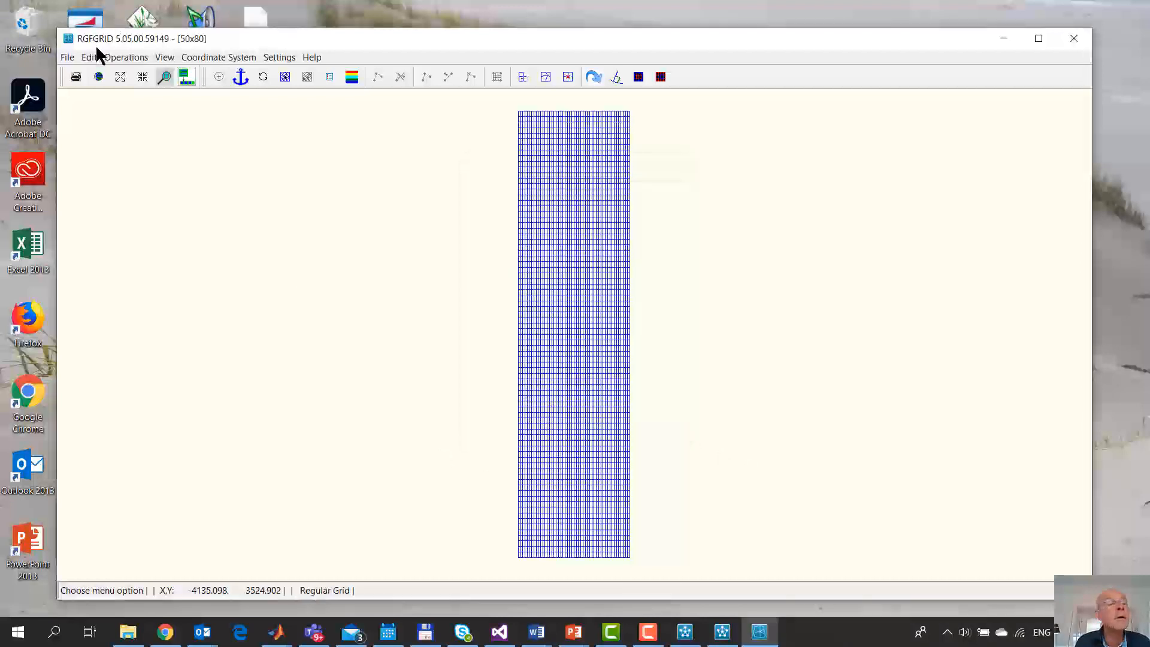
Export the grid in Delft3D-FLOW format to the Coast2020 folder under the file name wave
left_click(67, 58)
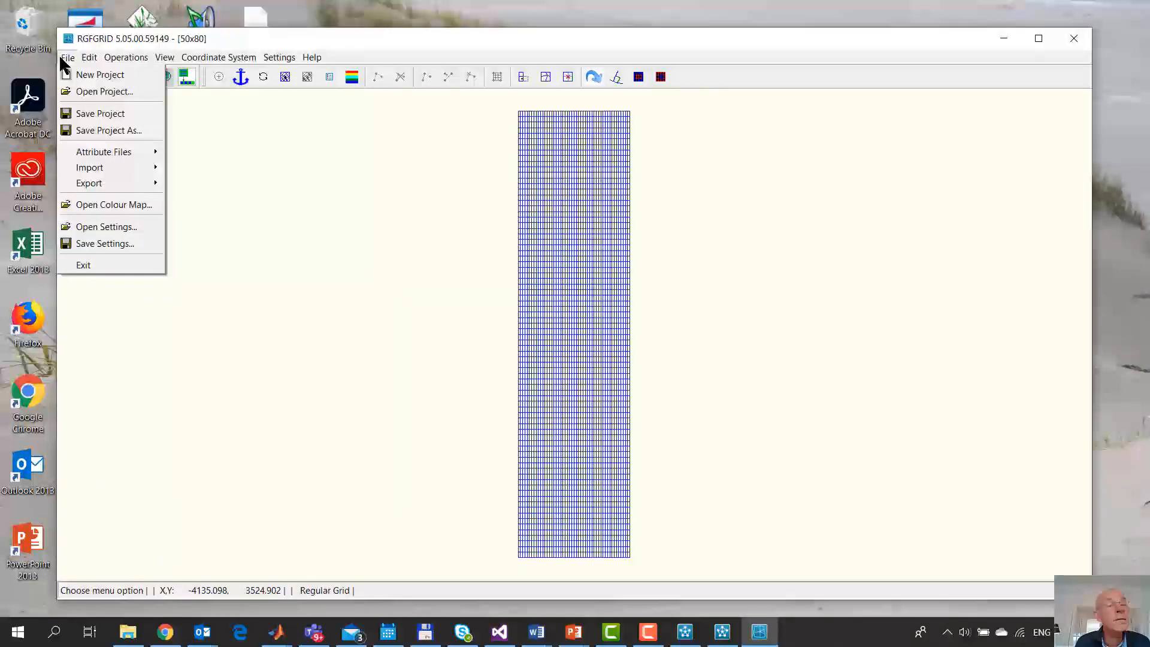
mouse_move(116, 188)
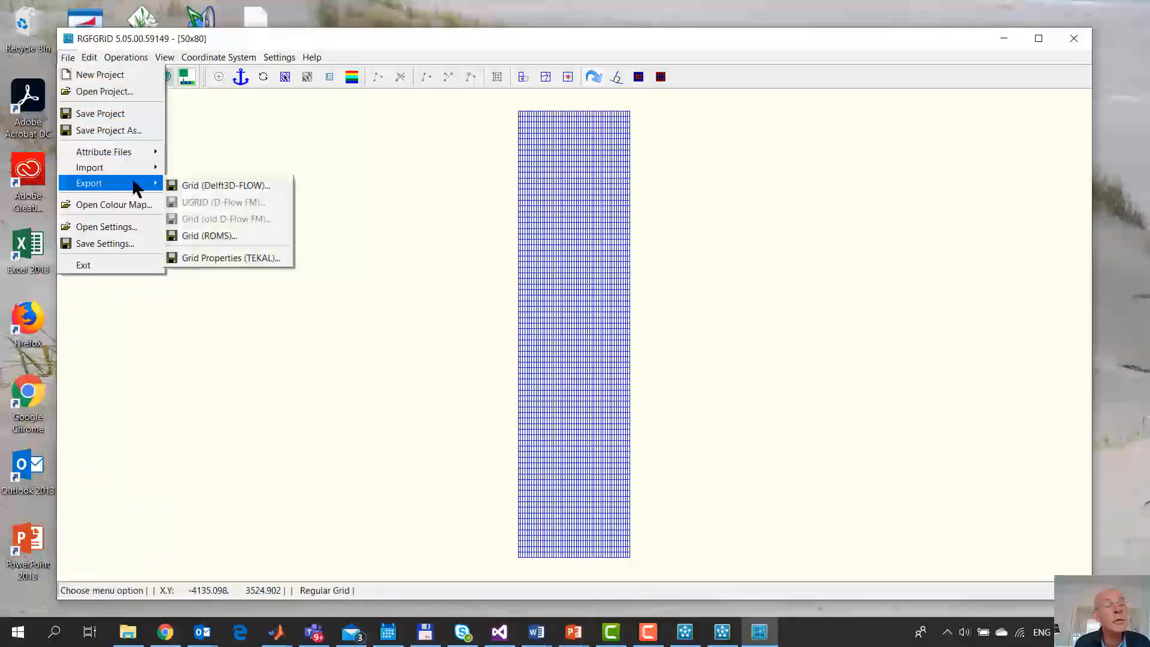
left_click(201, 190)
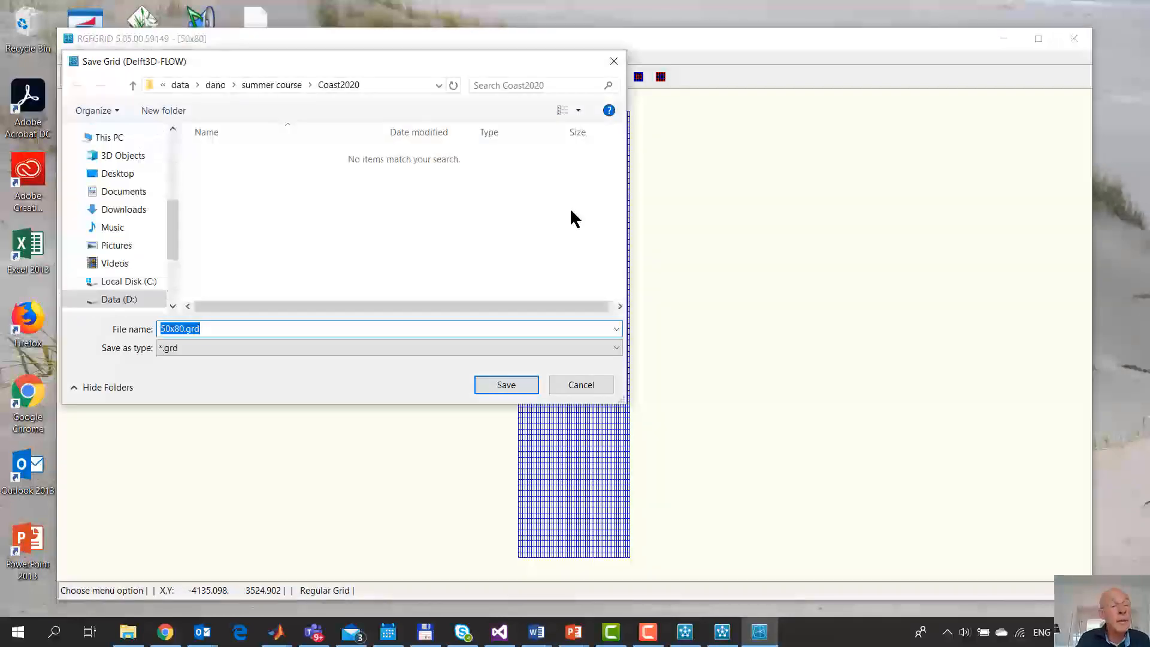
type("wave")
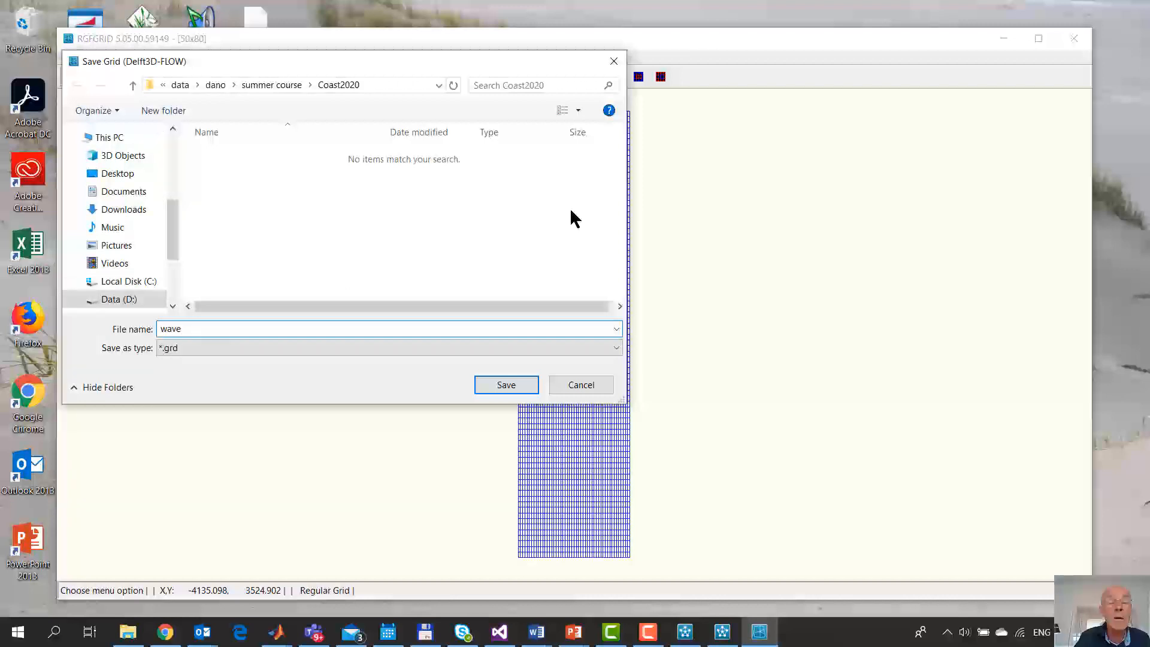
key("Return")
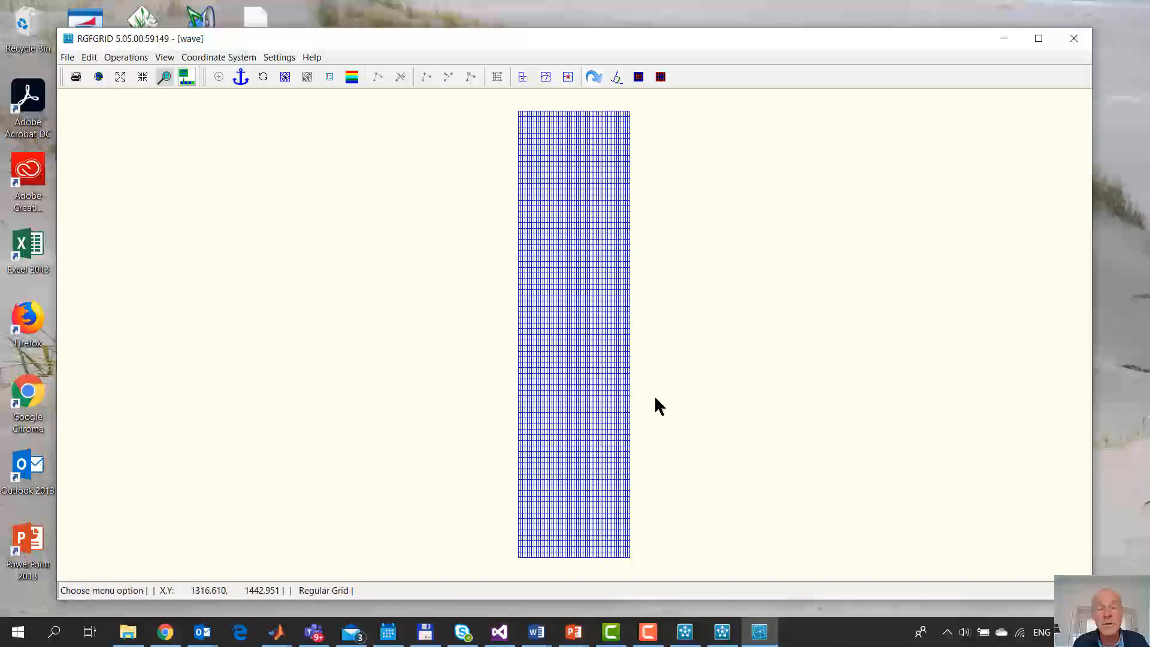
Create a rectangular grid with 40 cells in the N-direction and its Y origin at 1001 m, keeping the other grid settings
left_click(133, 57)
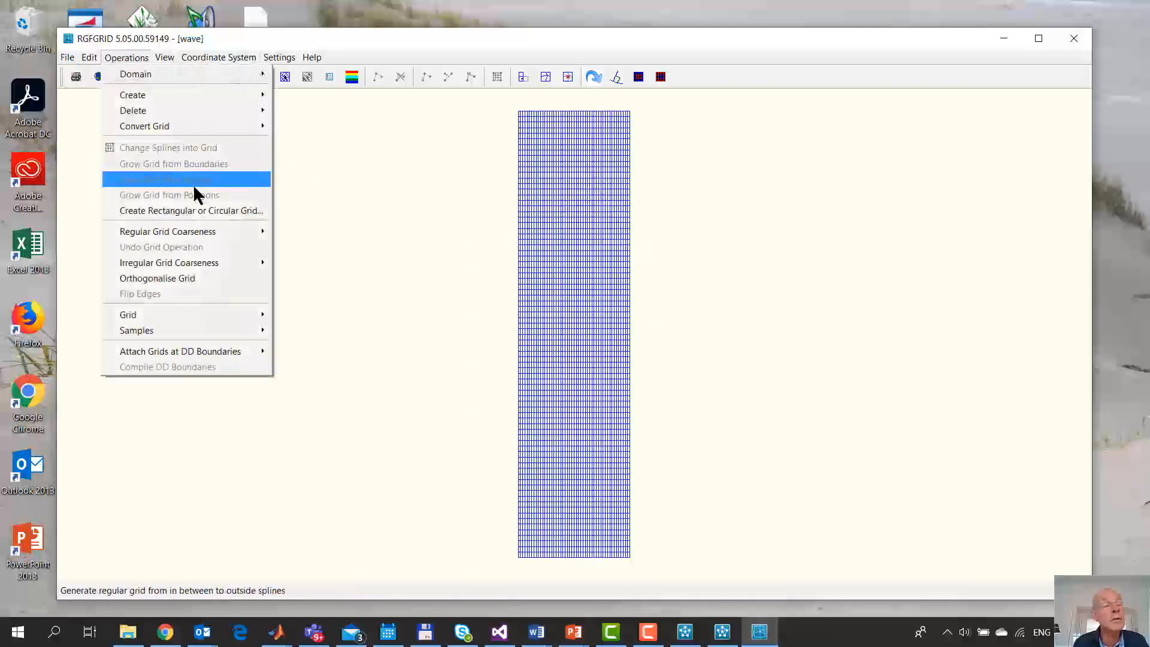
left_click(200, 210)
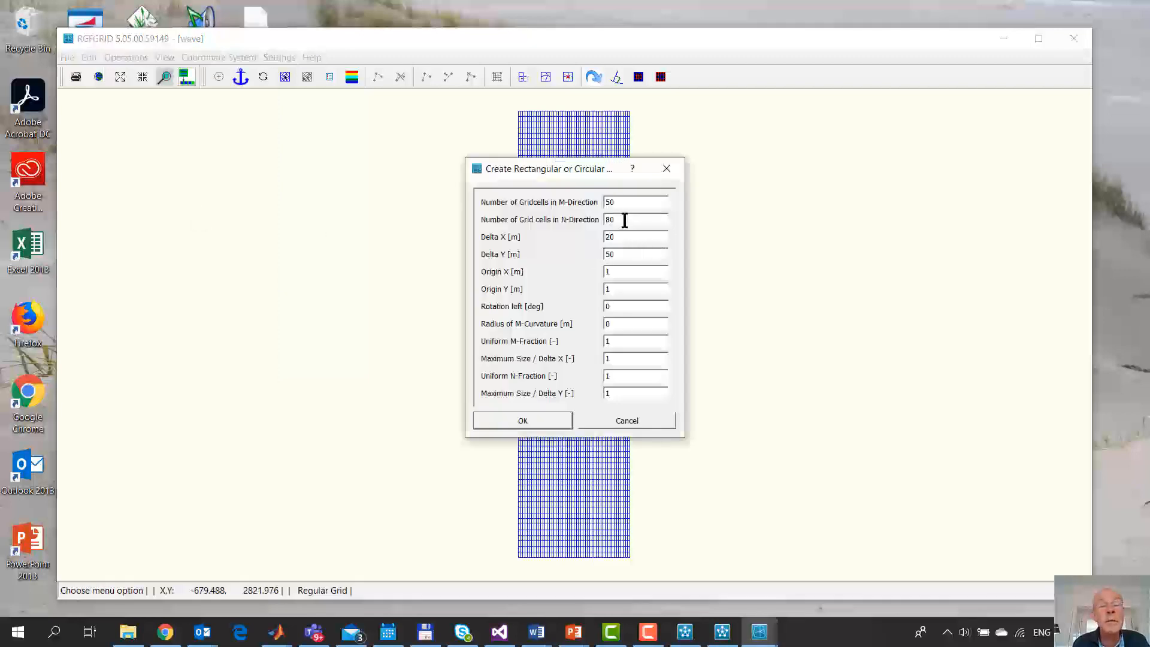
left_click_drag(625, 220, 601, 223)
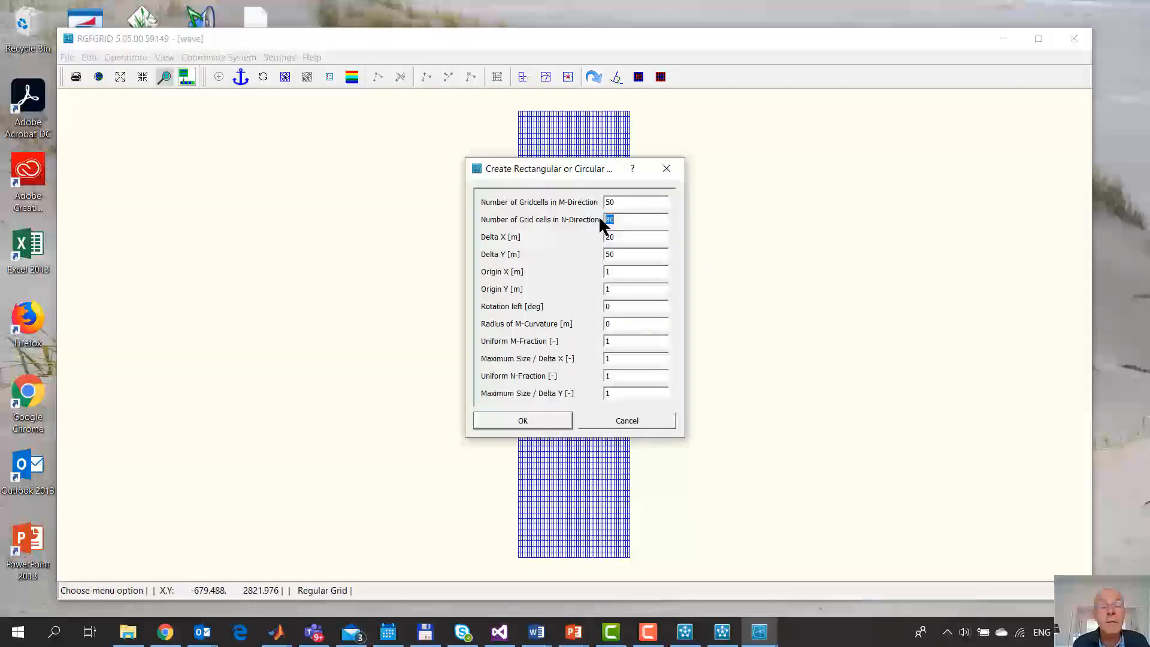
type("40")
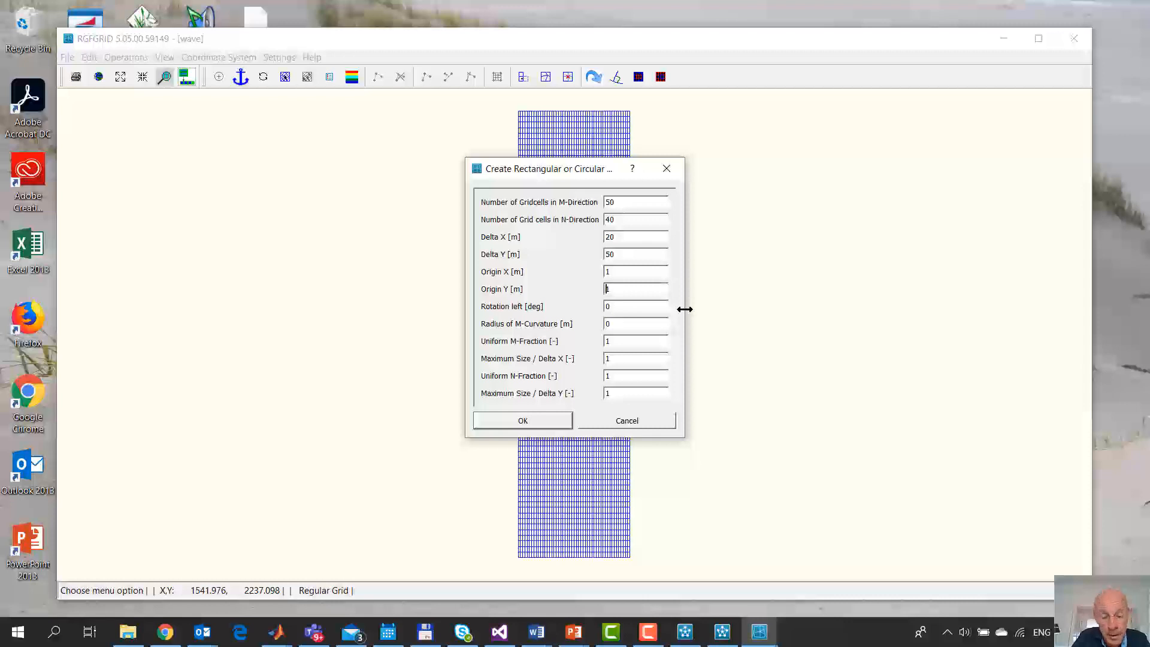
type("01")
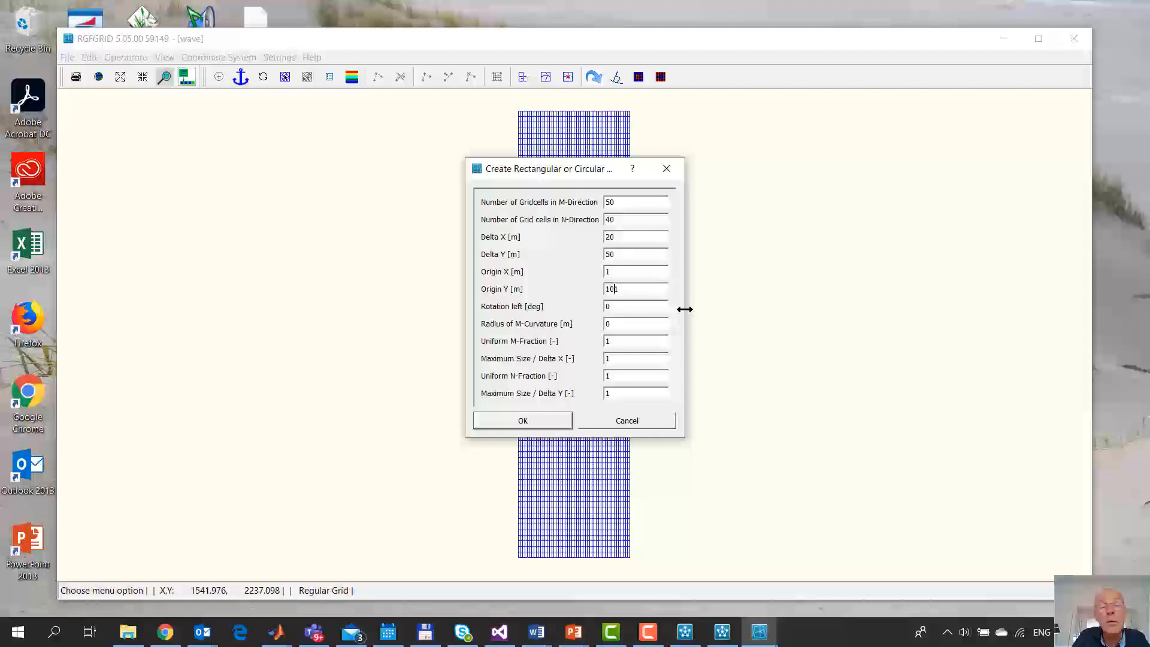
type("0")
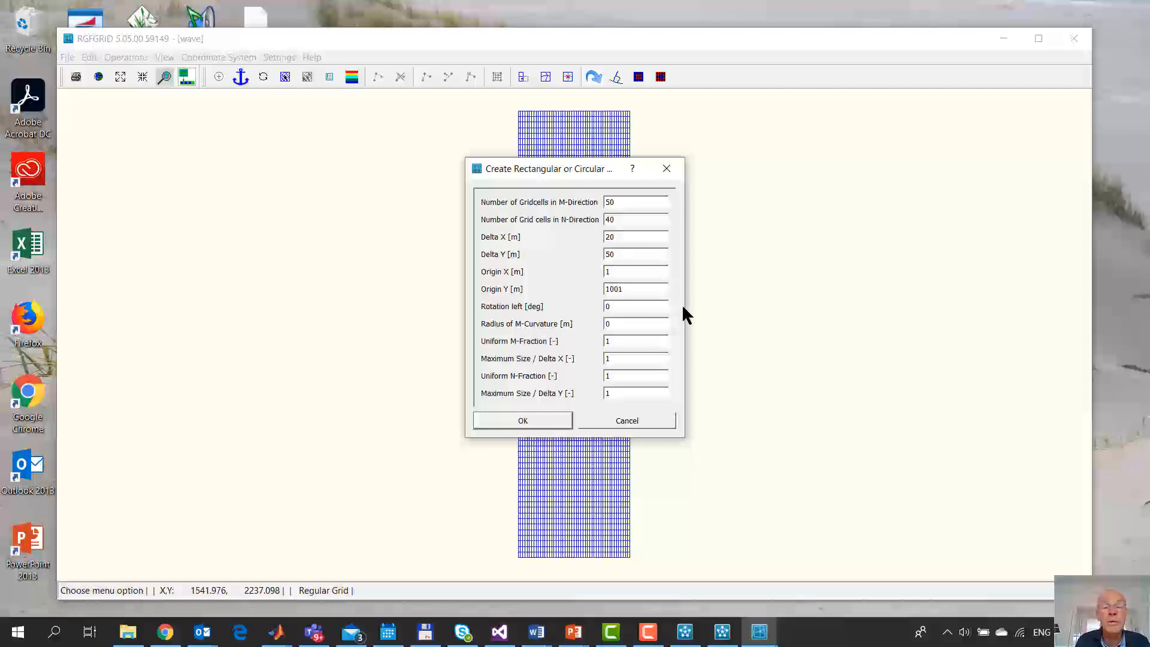
left_click(561, 426)
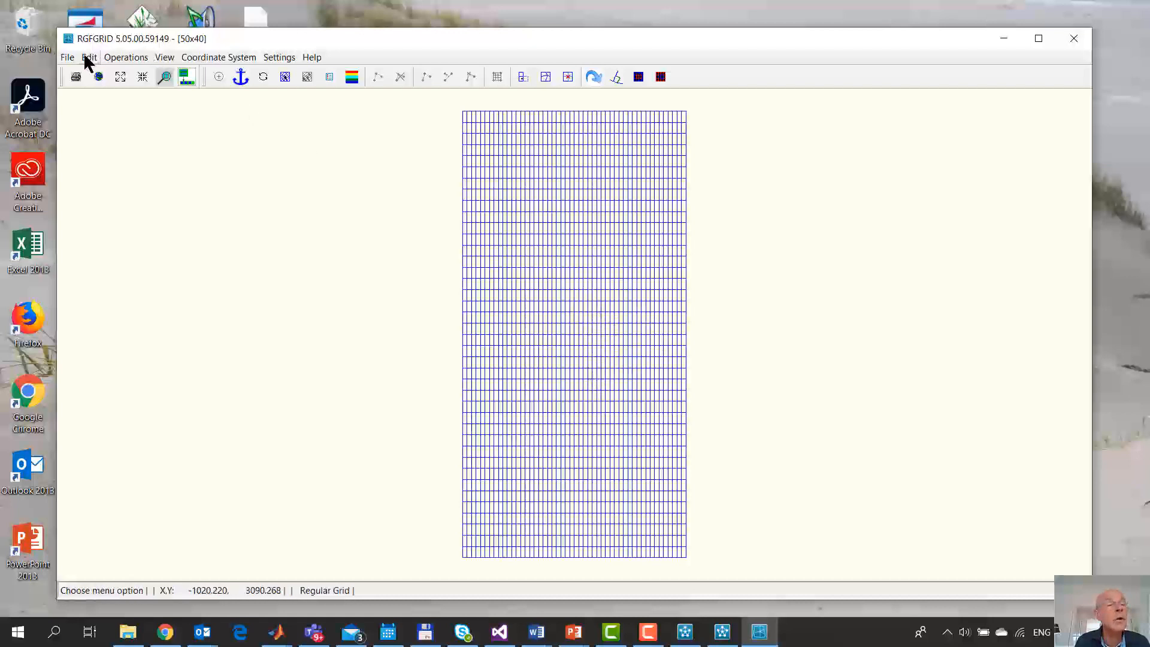
Export the grid in Delft3D-FLOW format to the Coast2020 folder under the file name flow
left_click(67, 58)
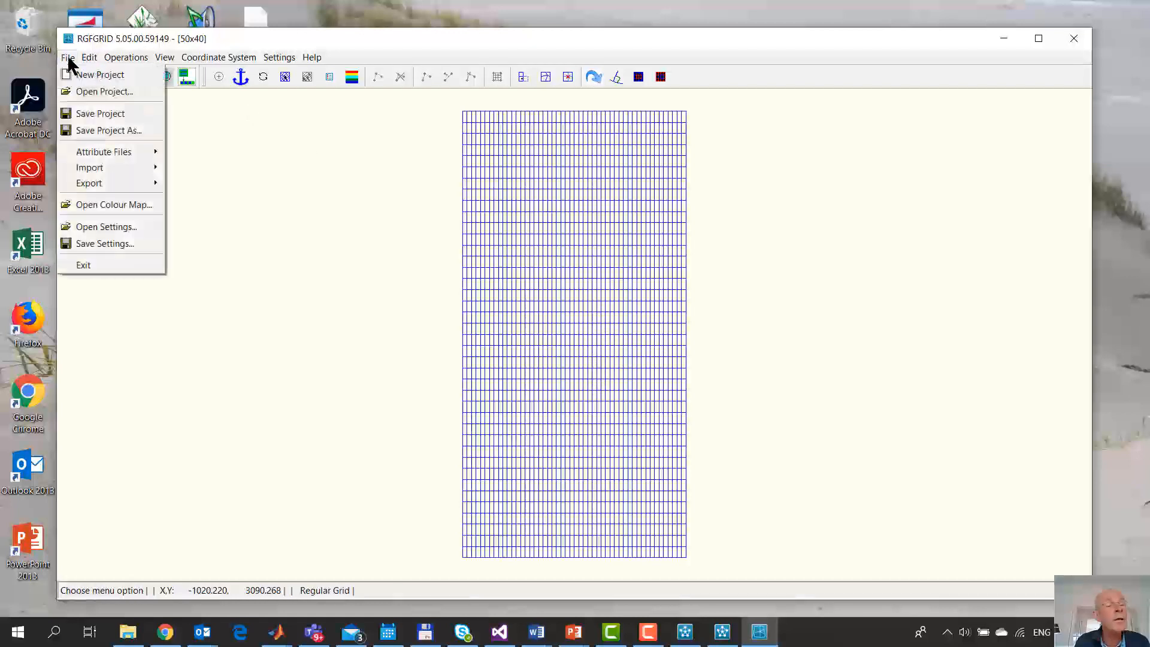
mouse_move(148, 182)
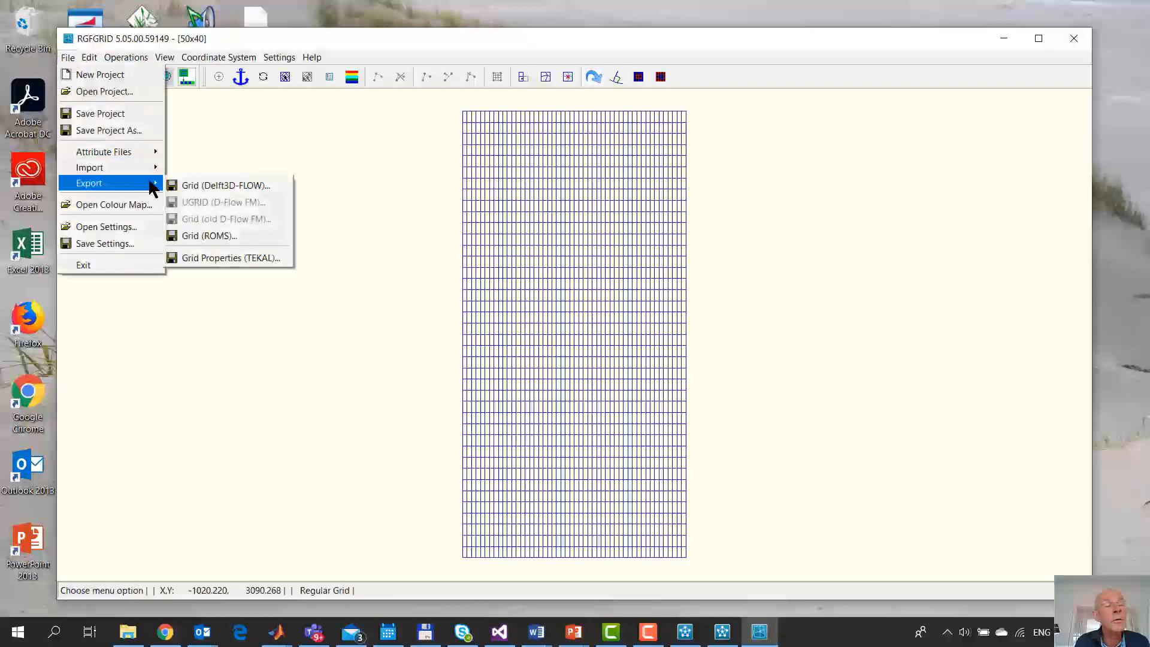
left_click(219, 186)
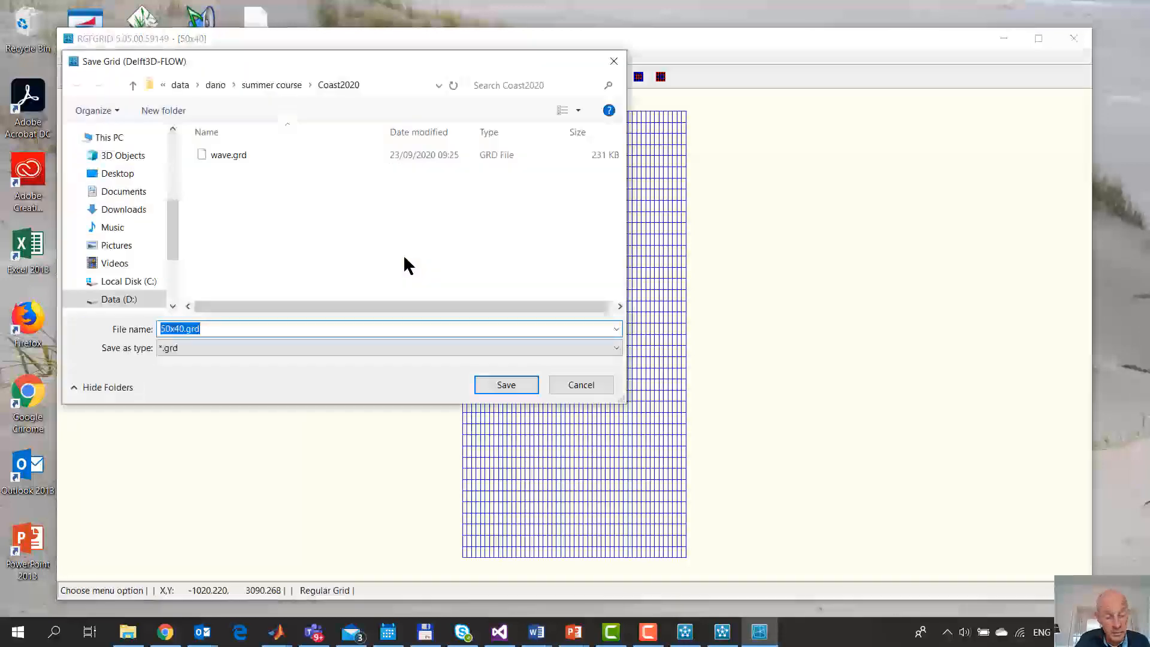
type("flow")
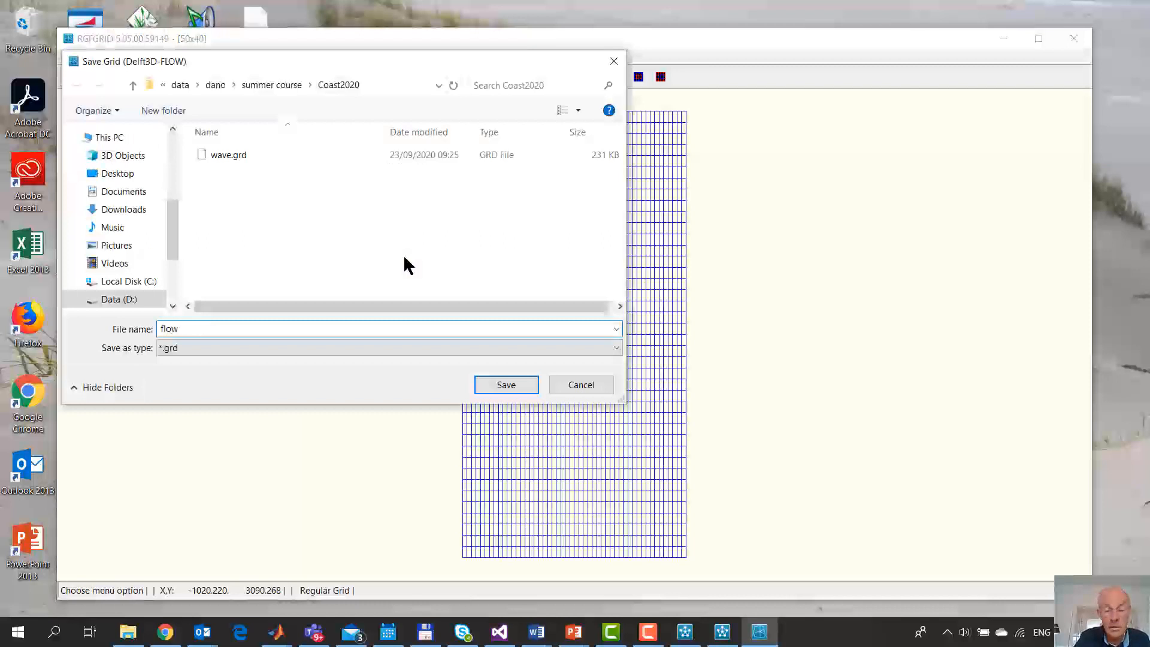
key("Return")
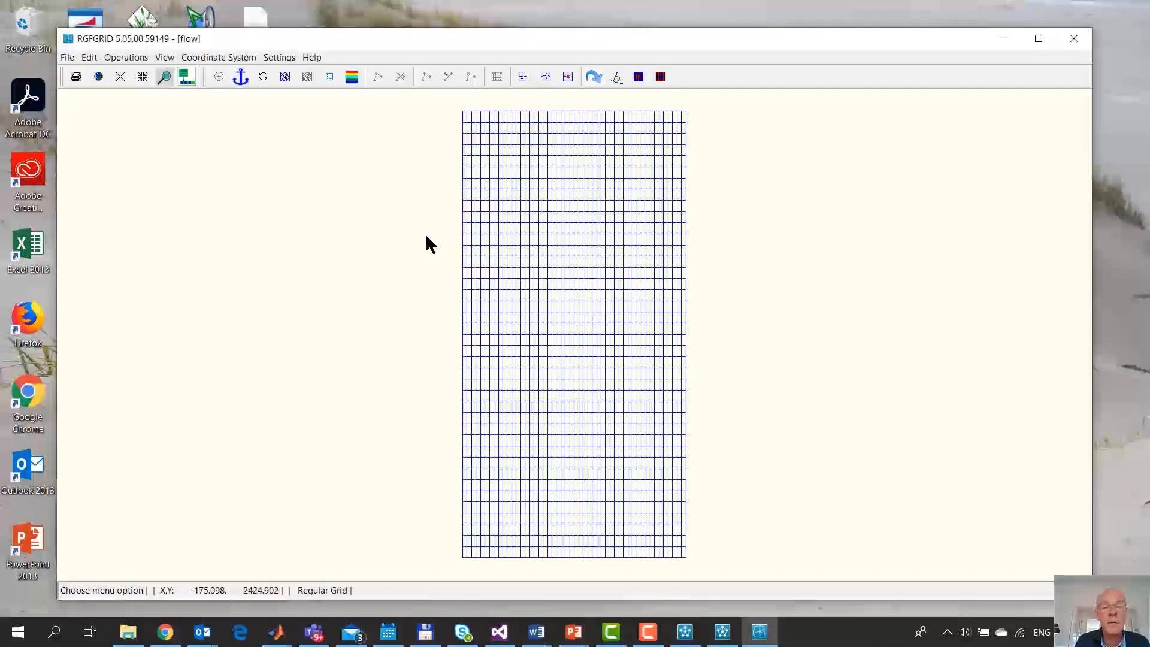
Import the Delft3D-FLOW grid wave.grd from the Coast2020 folder while the flow grid is loaded
left_click(64, 56)
mouse_move(138, 175)
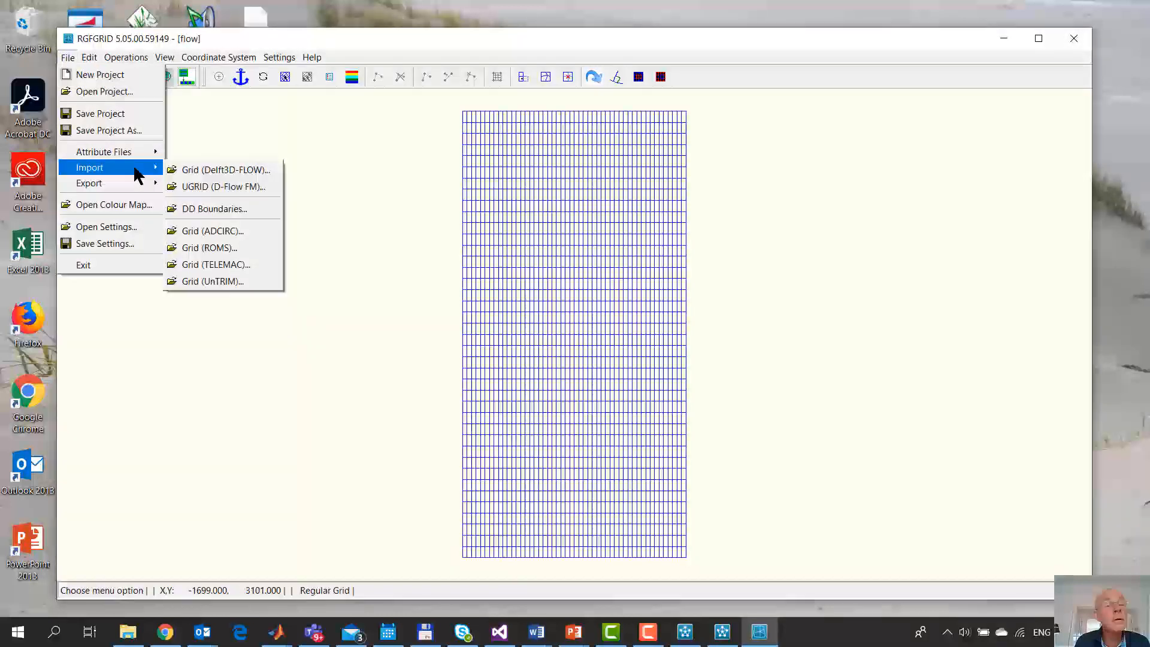
left_click(180, 169)
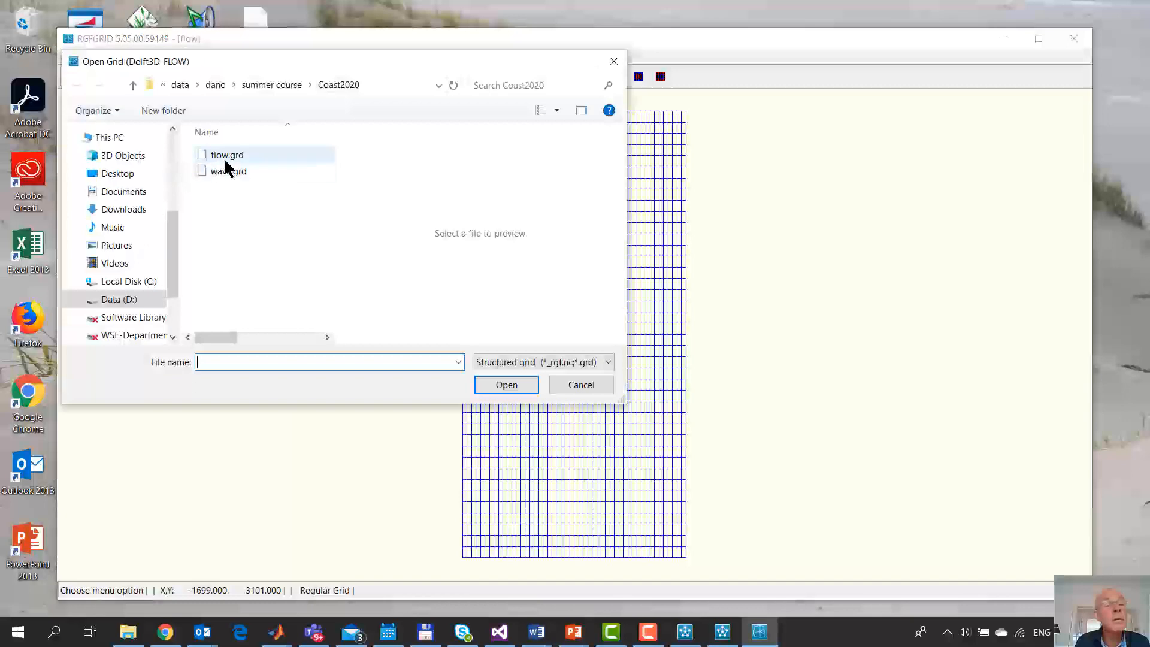
double_click(225, 172)
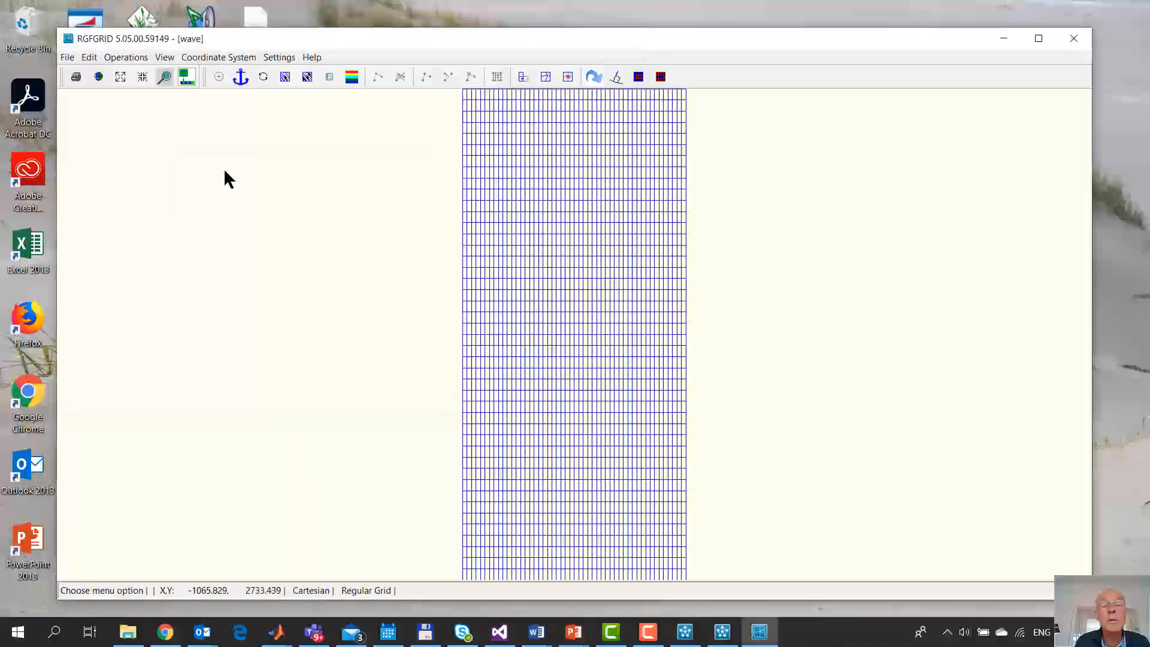
scroll(408, 203, "down", 3)
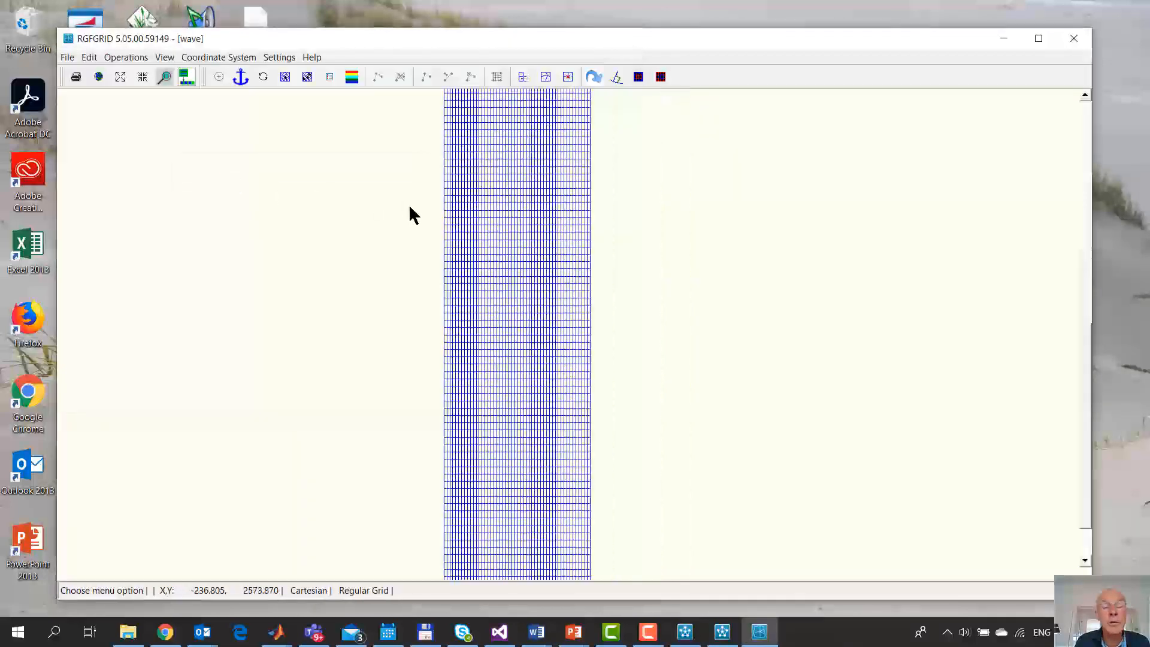
scroll(408, 204, "up", 1)
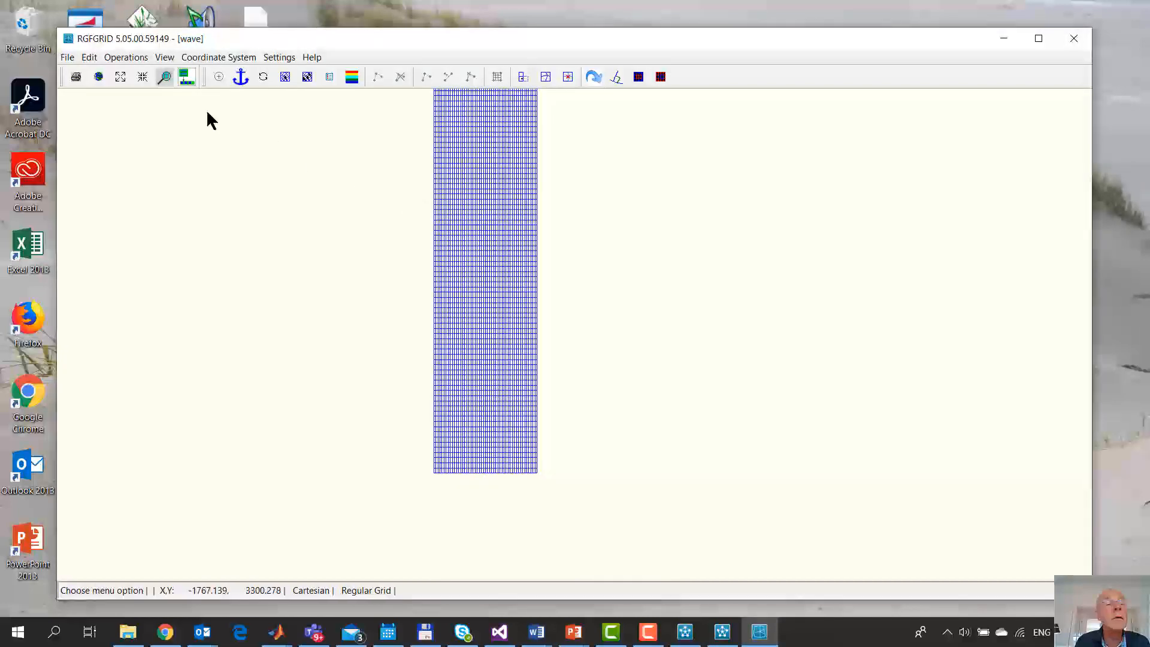
Set the previous regular grid to display as lines
left_click(167, 57)
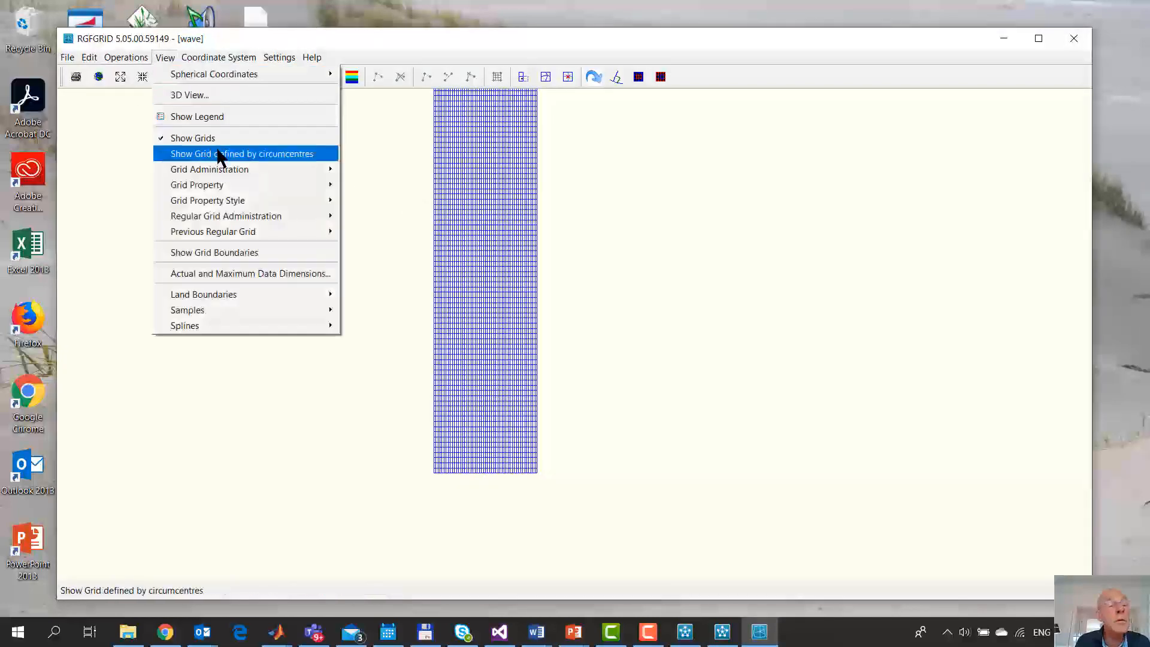
mouse_move(238, 231)
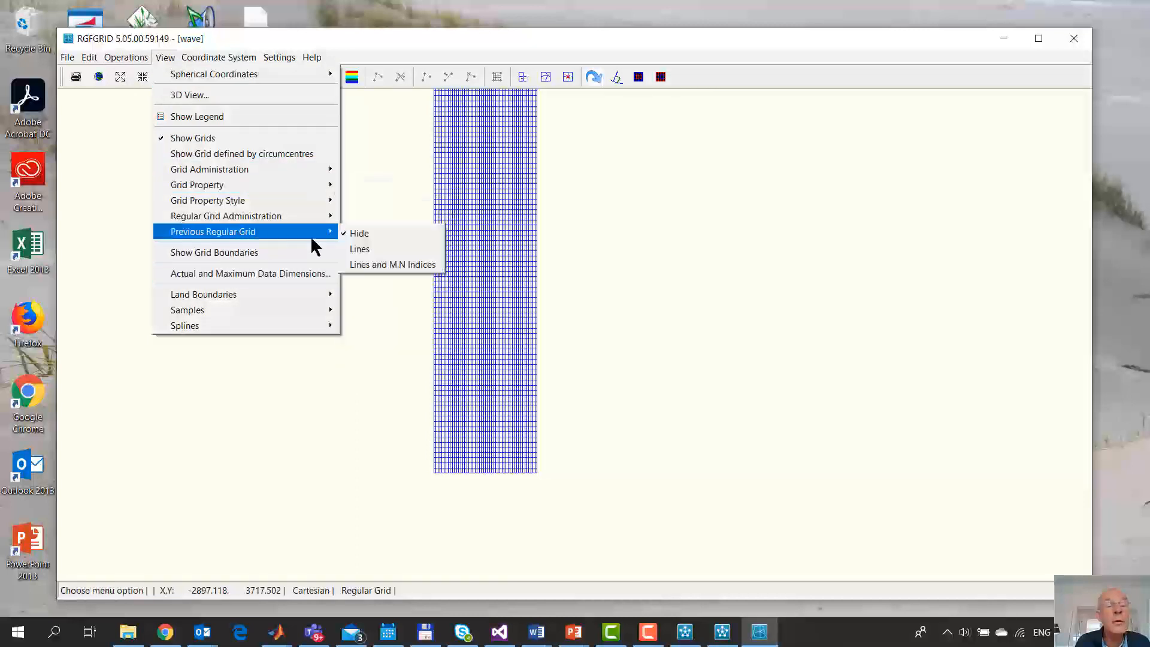
left_click(372, 249)
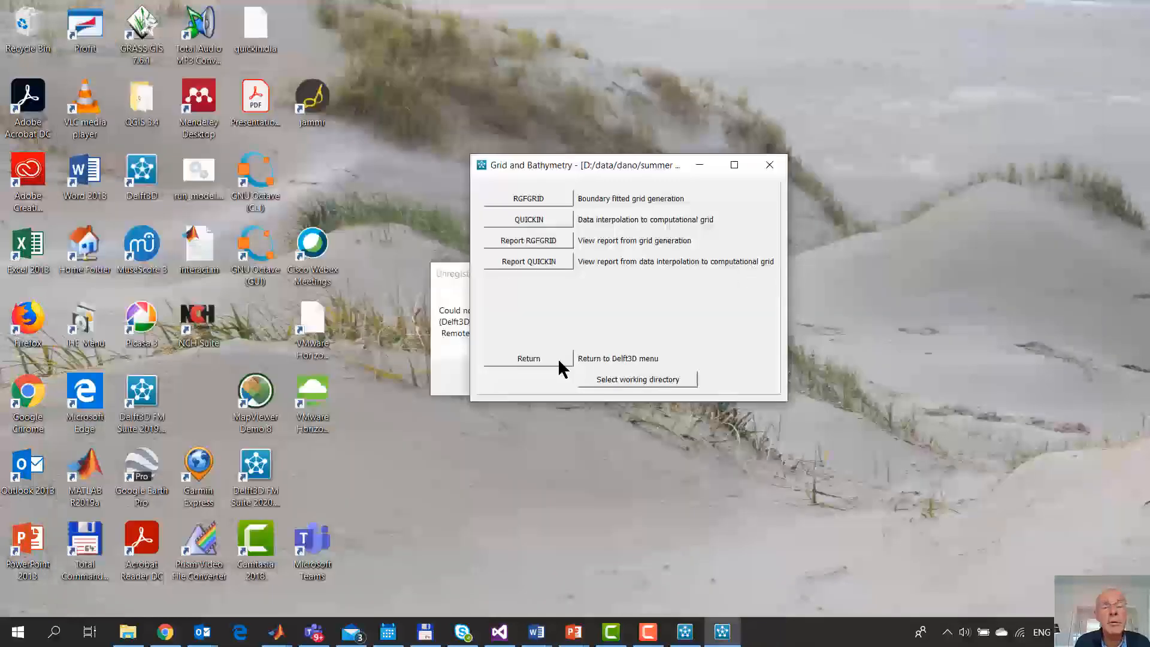
Dismiss the unregistered version message and reopen RGFGRID from the Grid and Bathymetry window
left_click(449, 274)
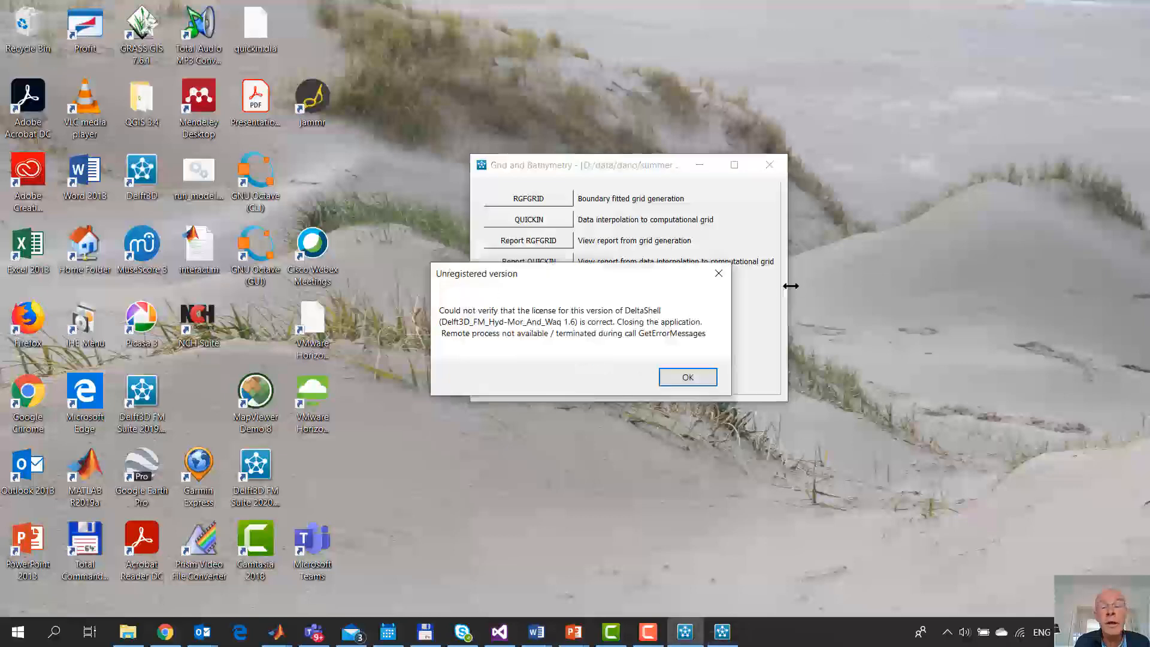
left_click(710, 380)
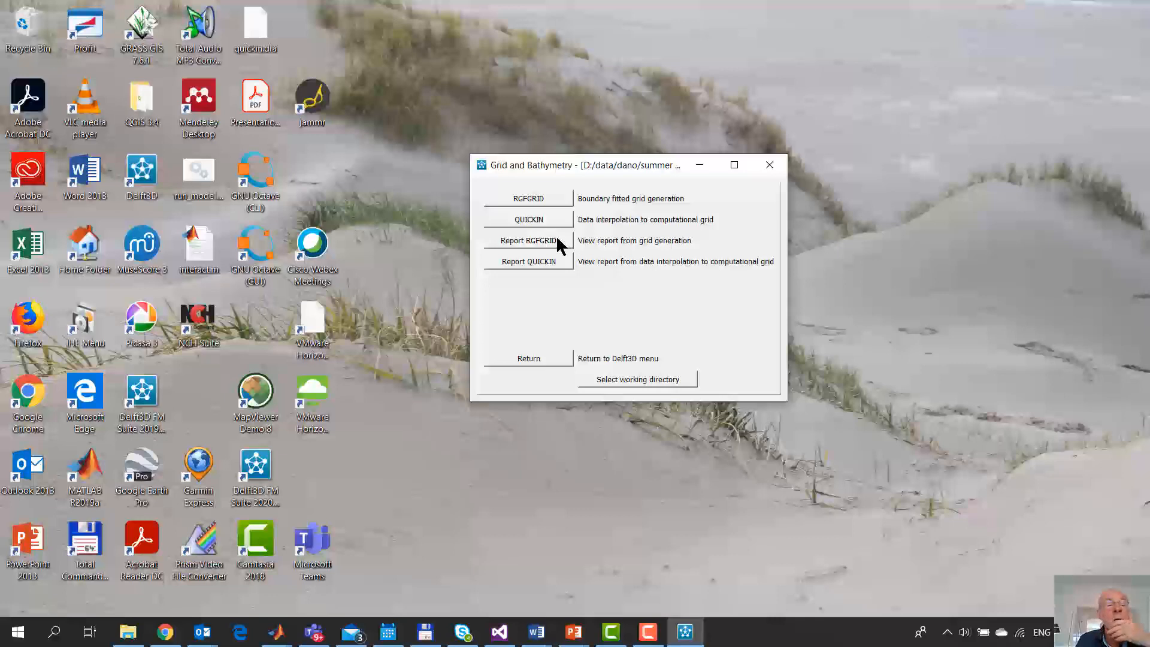
left_click(540, 199)
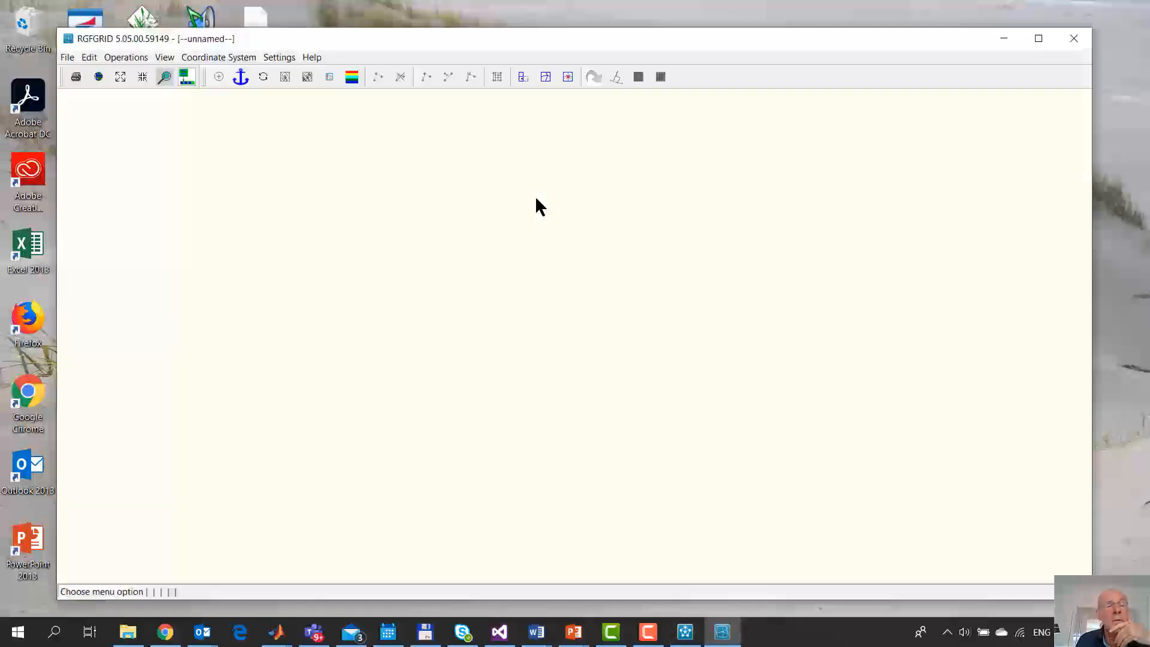
Import the Delft3D-FLOW grid wave.grd from the Coast2020 folder into the empty RGFGRID session
left_click(69, 57)
mouse_move(126, 162)
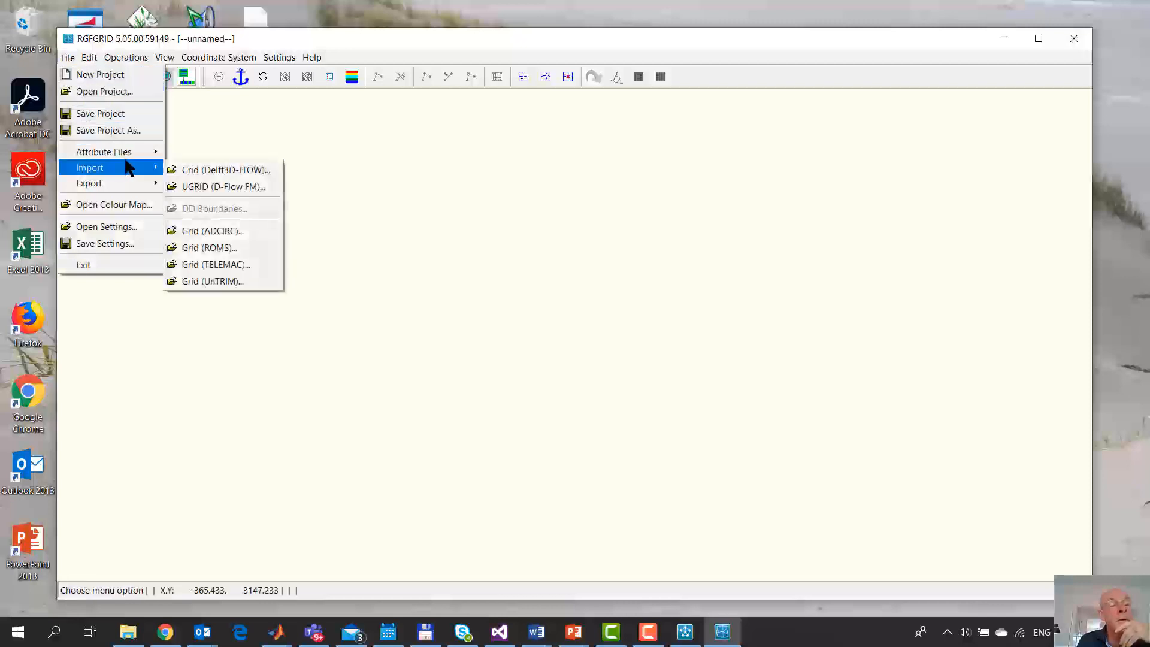
left_click(214, 170)
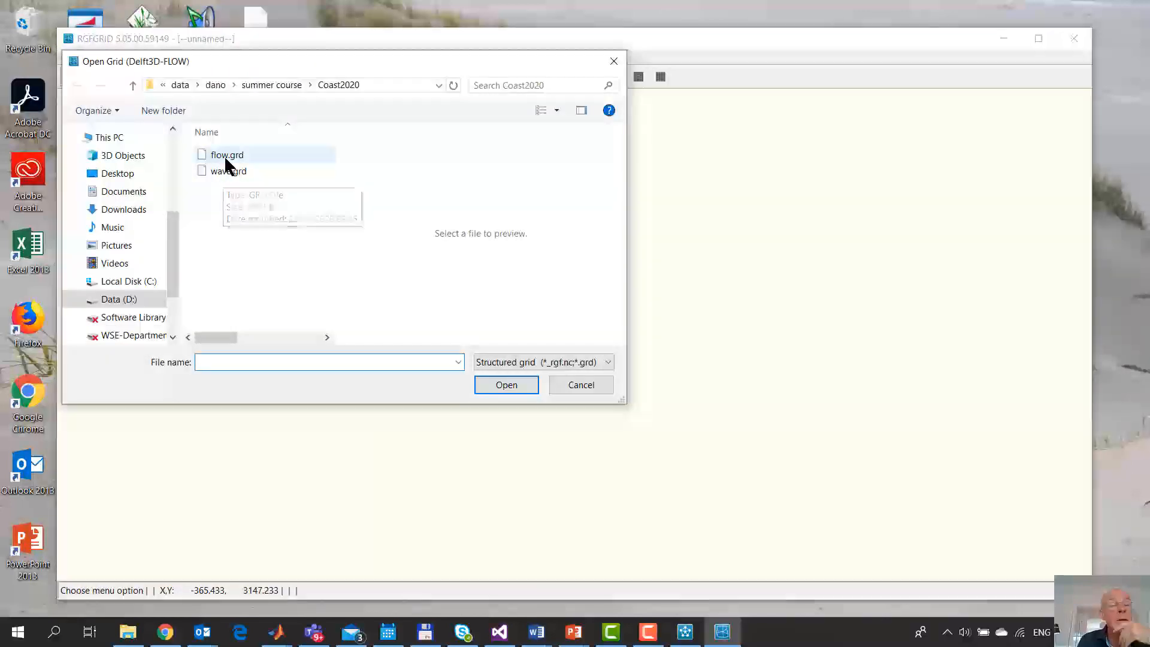
double_click(228, 168)
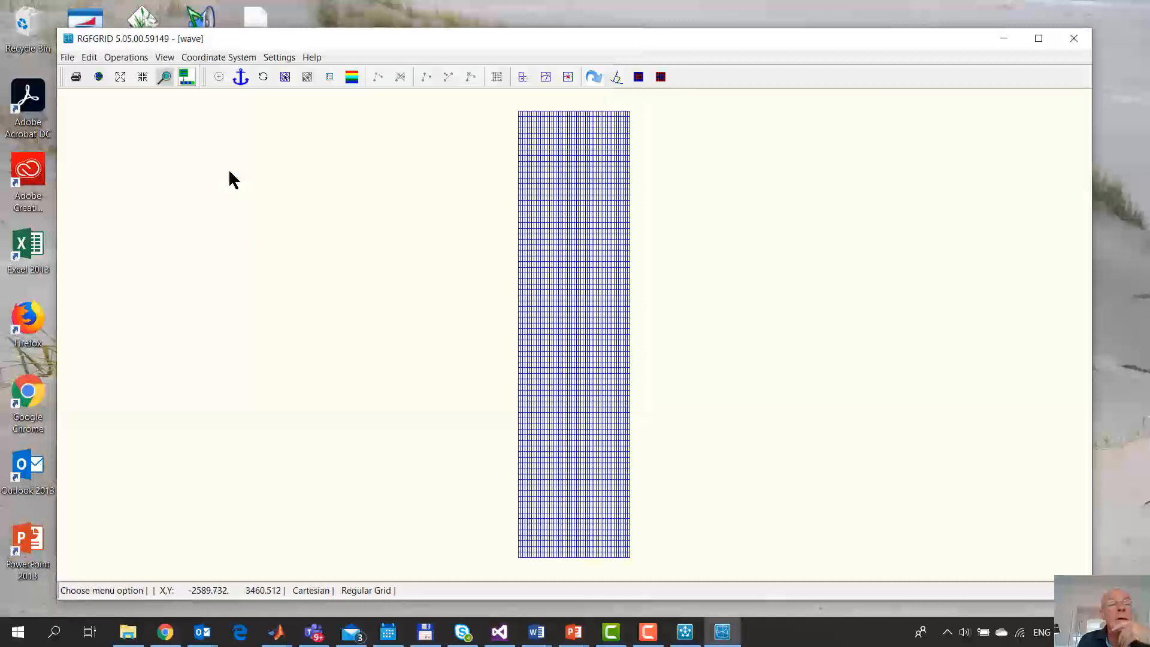
Import the Delft3D-FLOW grid flow.grd in addition to the loaded wave grid to compare their extents
left_click(158, 80)
left_click(126, 58)
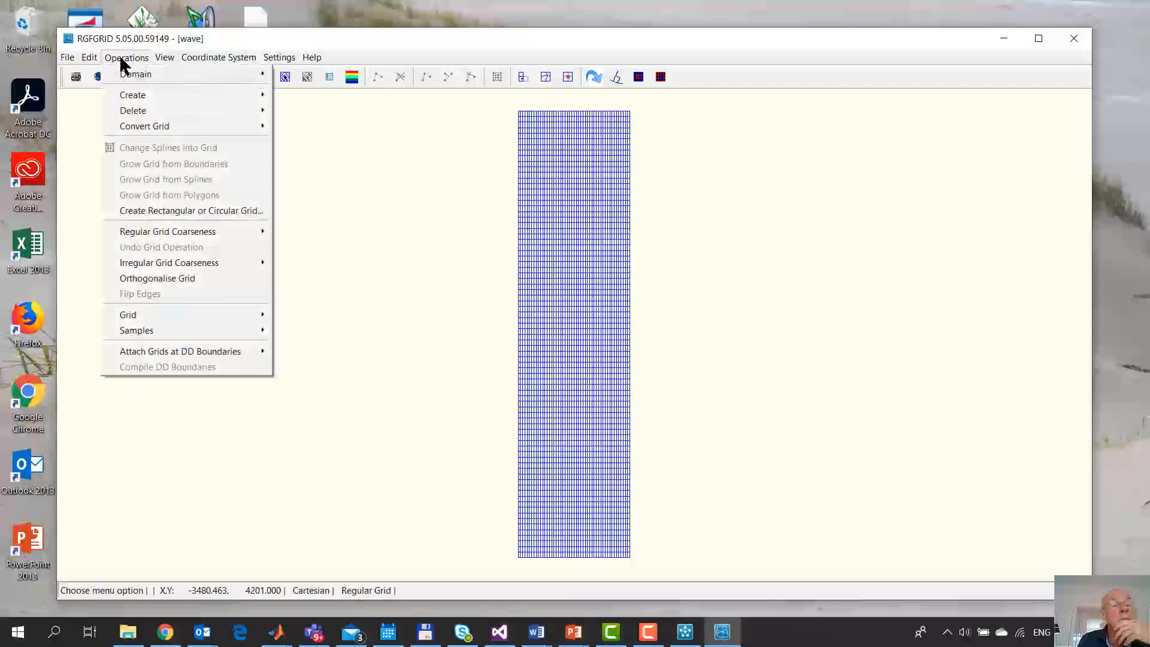
mouse_move(73, 55)
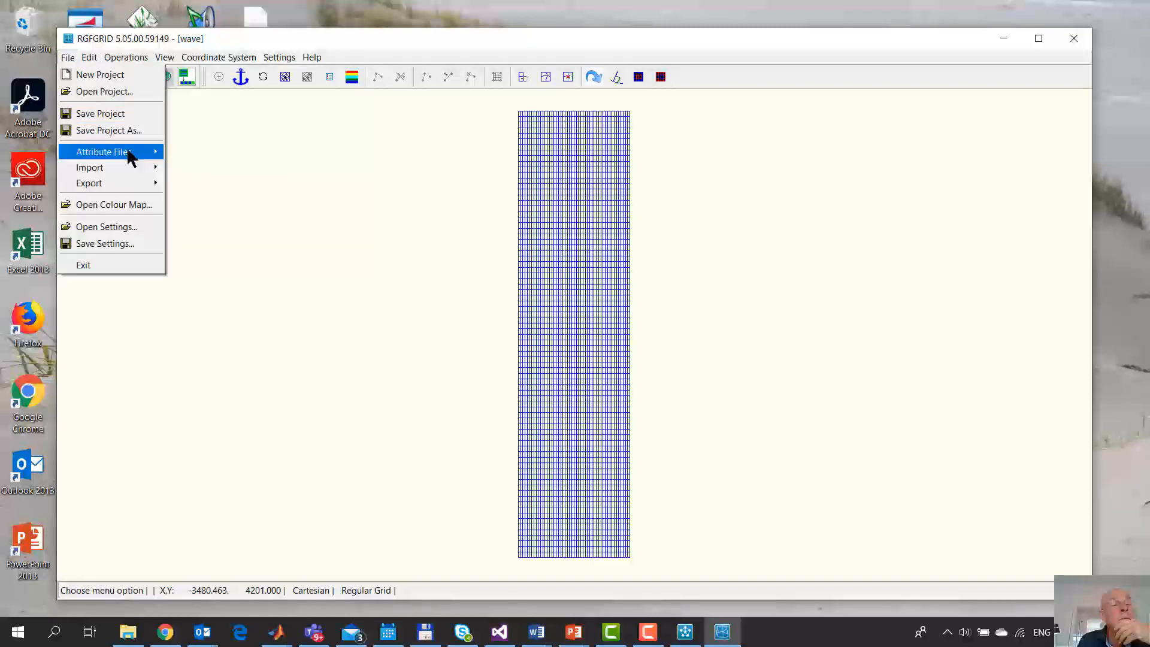
mouse_move(135, 173)
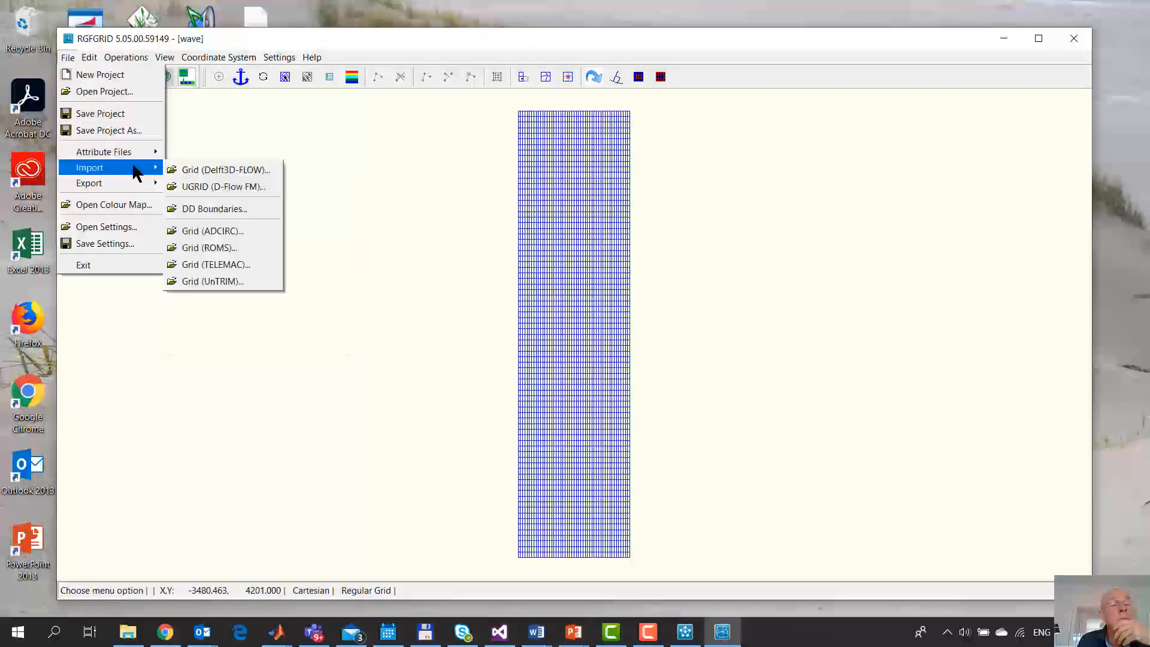
left_click(196, 170)
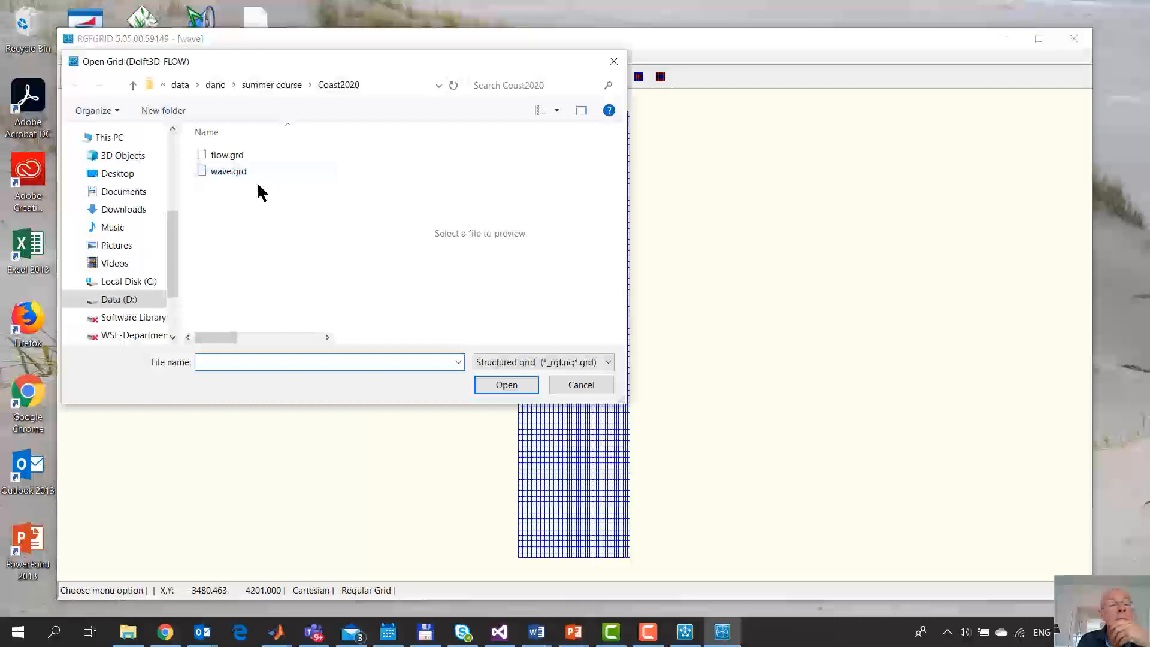
left_click(226, 155)
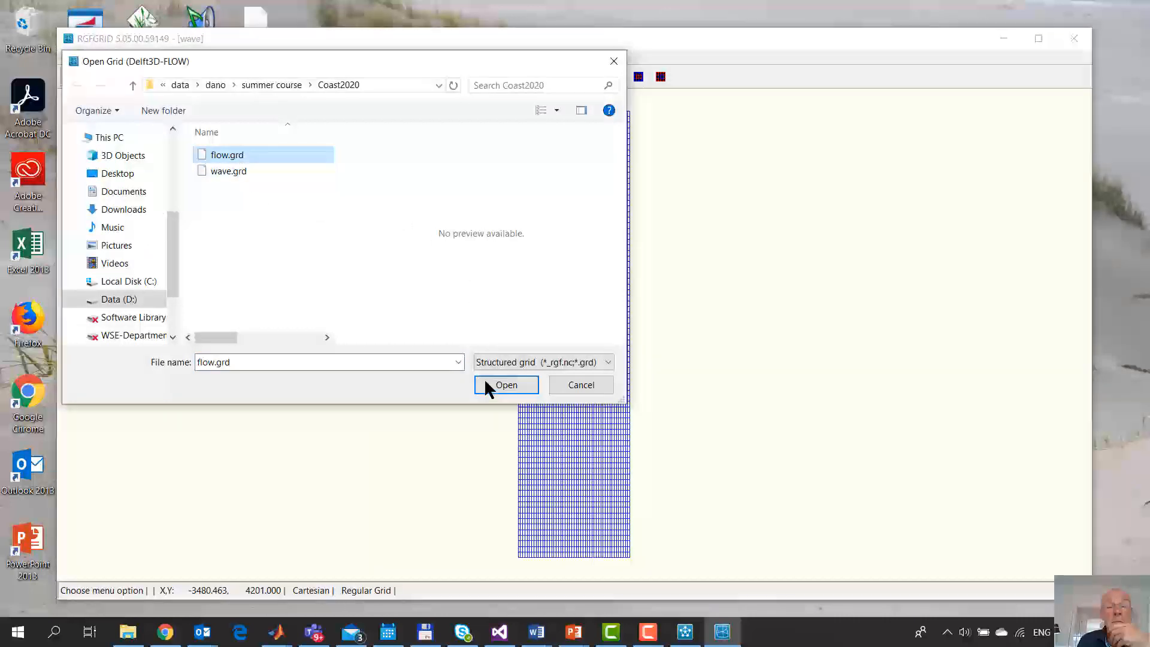
left_click(488, 385)
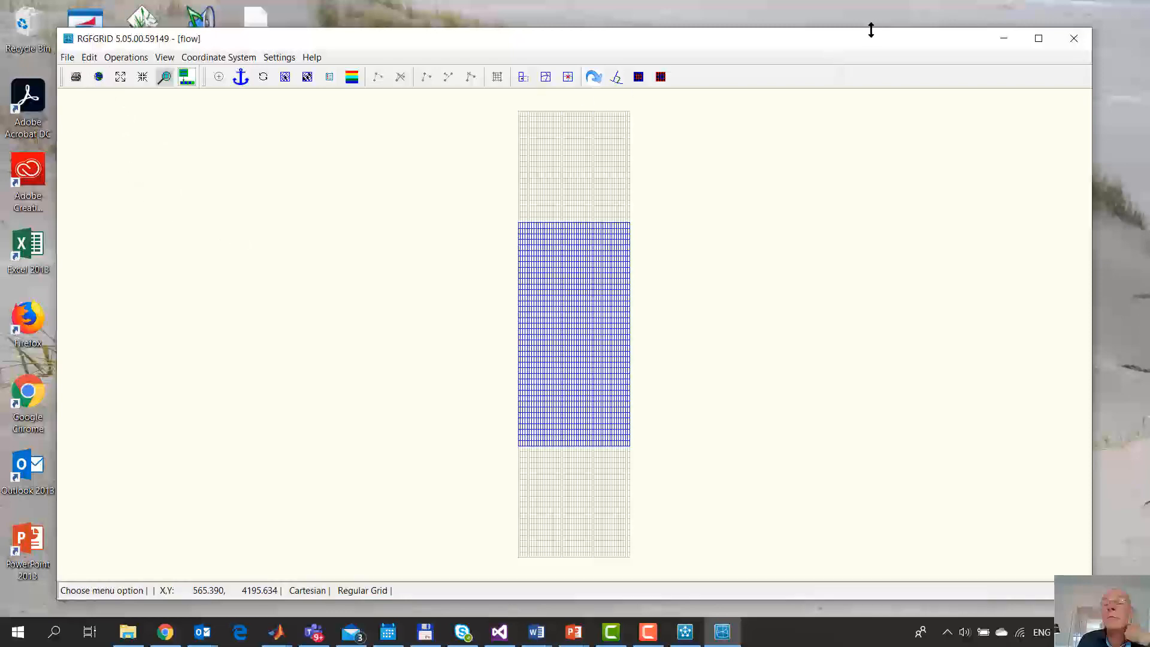
Close RGFGRID, switch to QUICKIN and import the RGFGRID grid wave.grd from the Coast2020 folder
left_click(1079, 40)
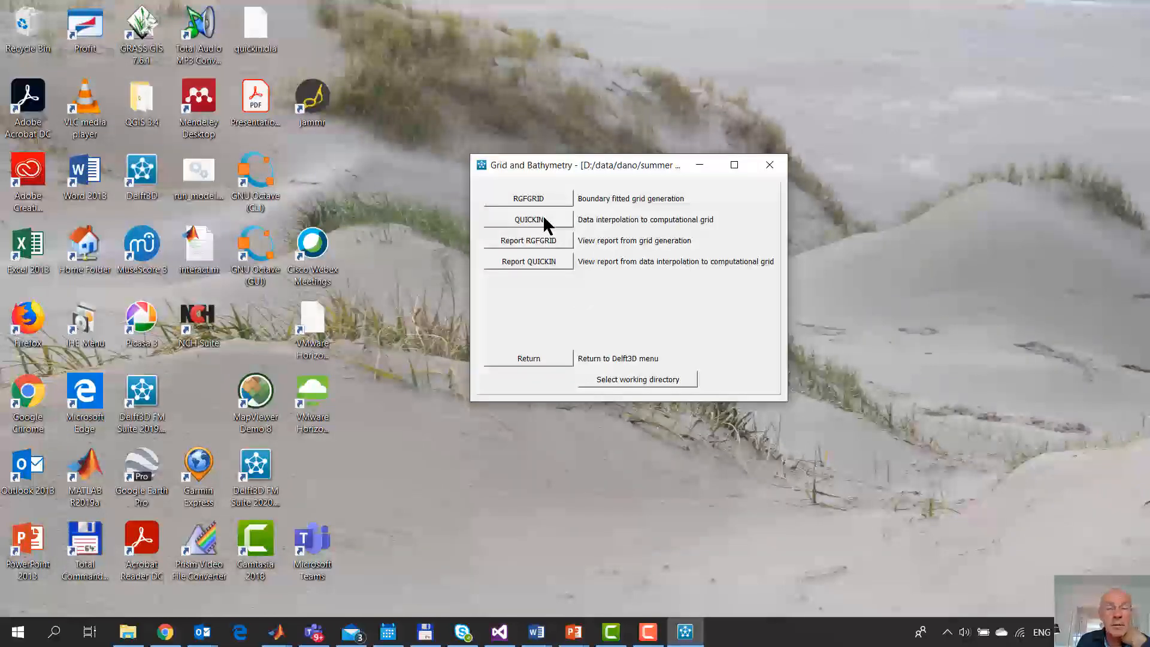
left_click(528, 220)
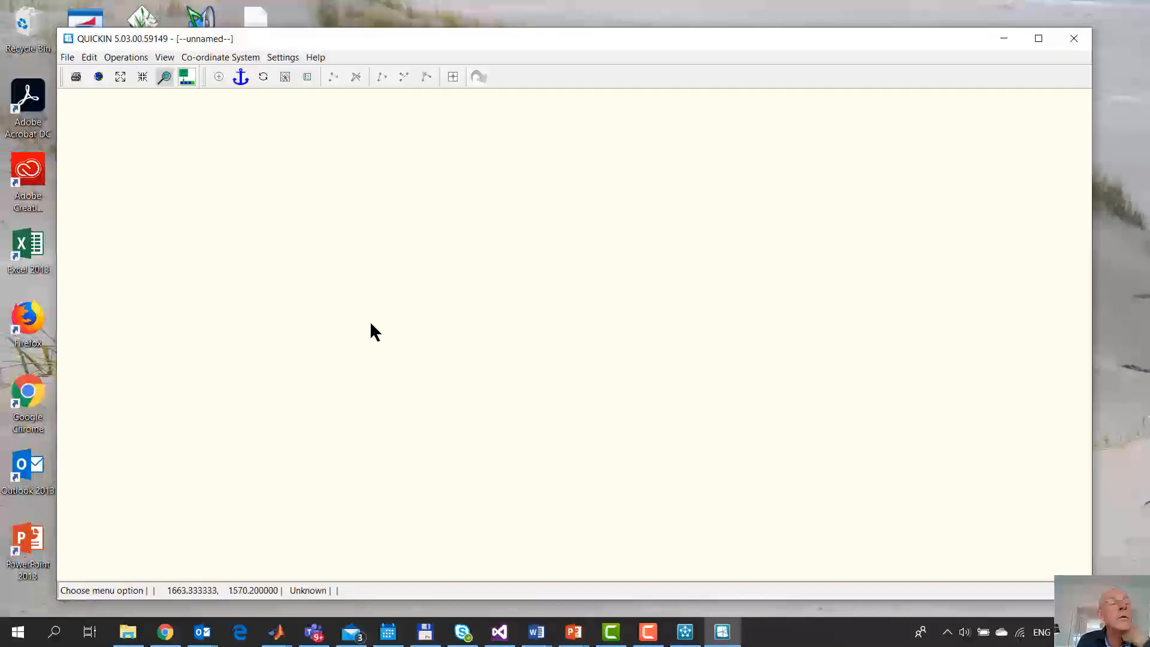
left_click(66, 57)
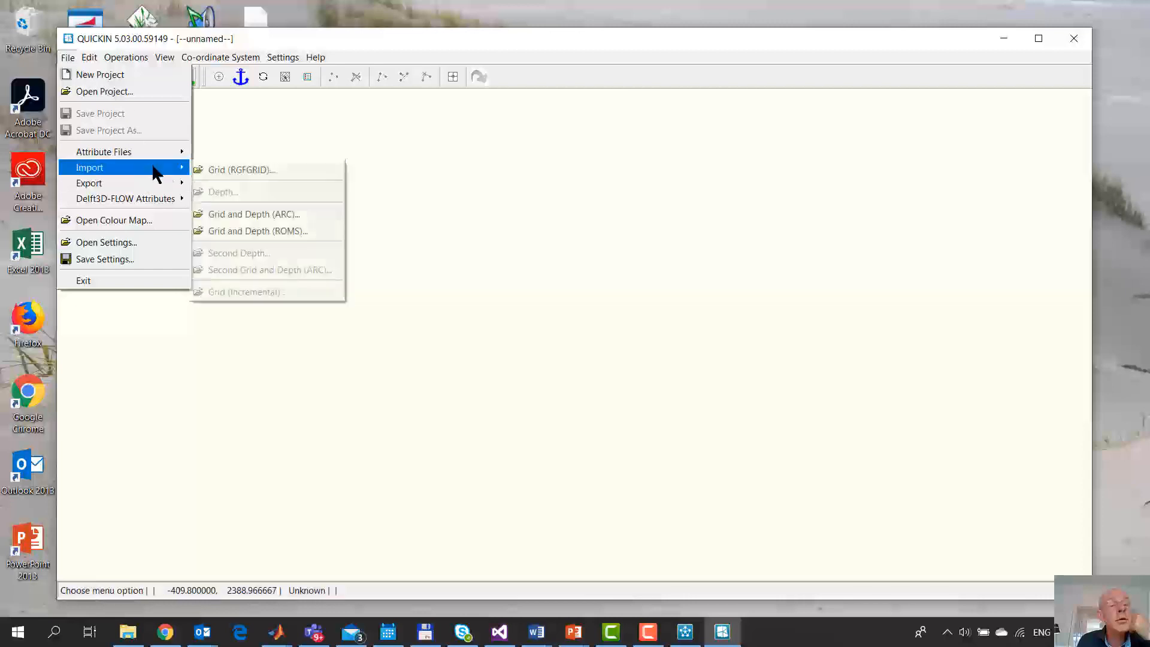
left_click(234, 169)
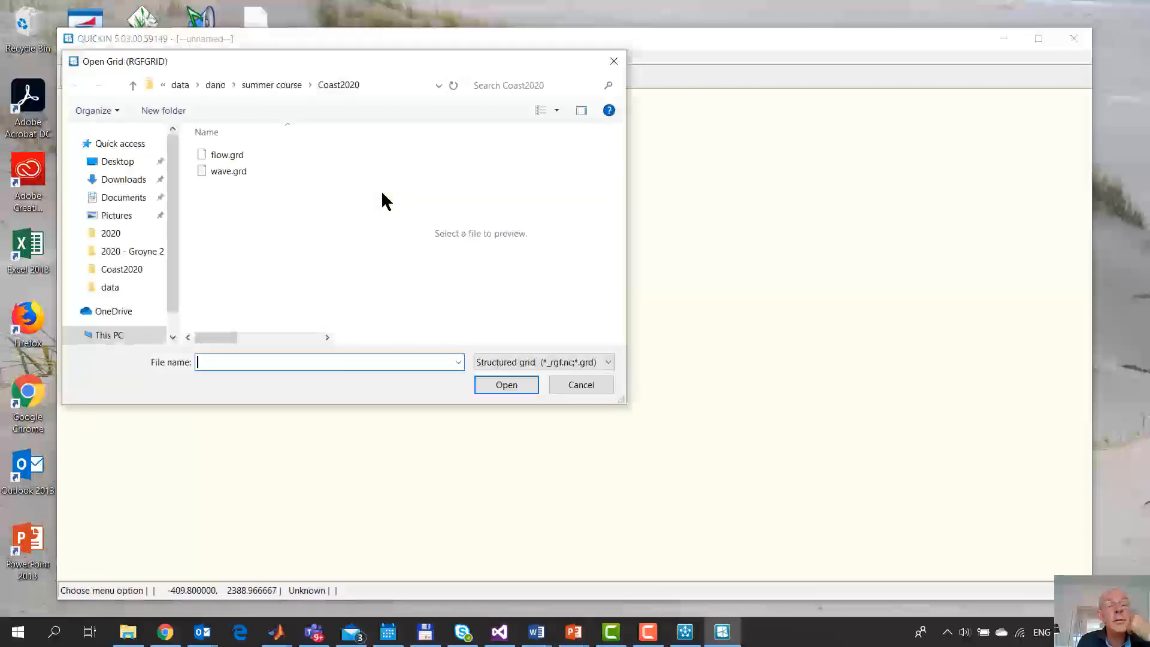
double_click(221, 165)
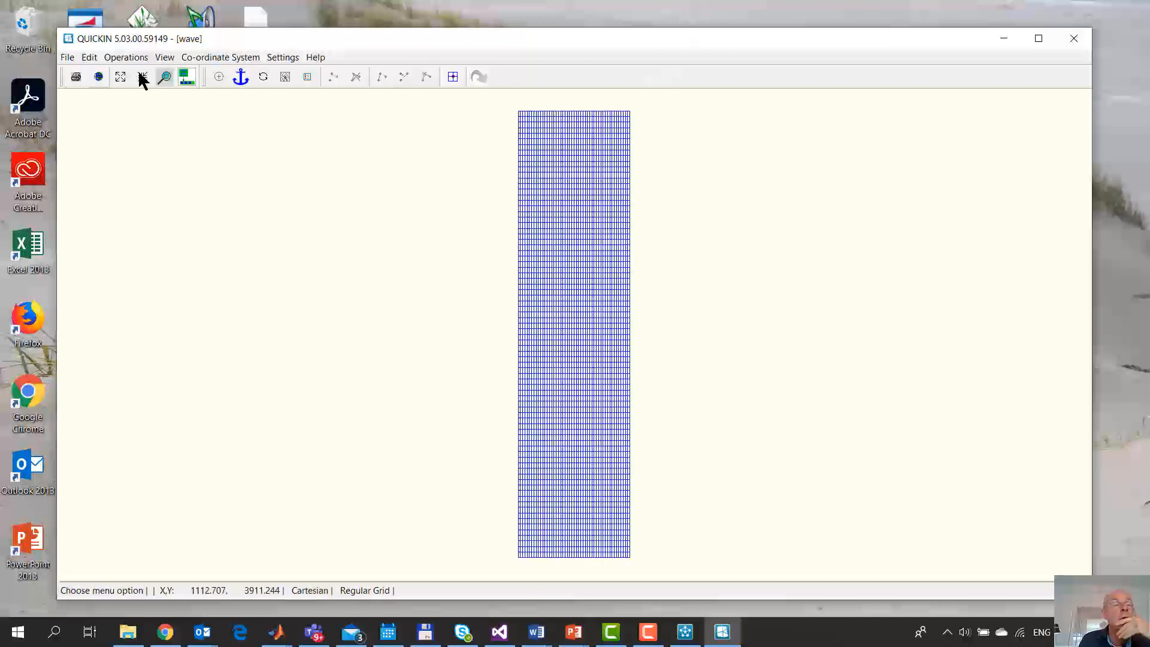
Edit the depth at the wave grid's lower-left corner node and set it to 10
left_click(89, 58)
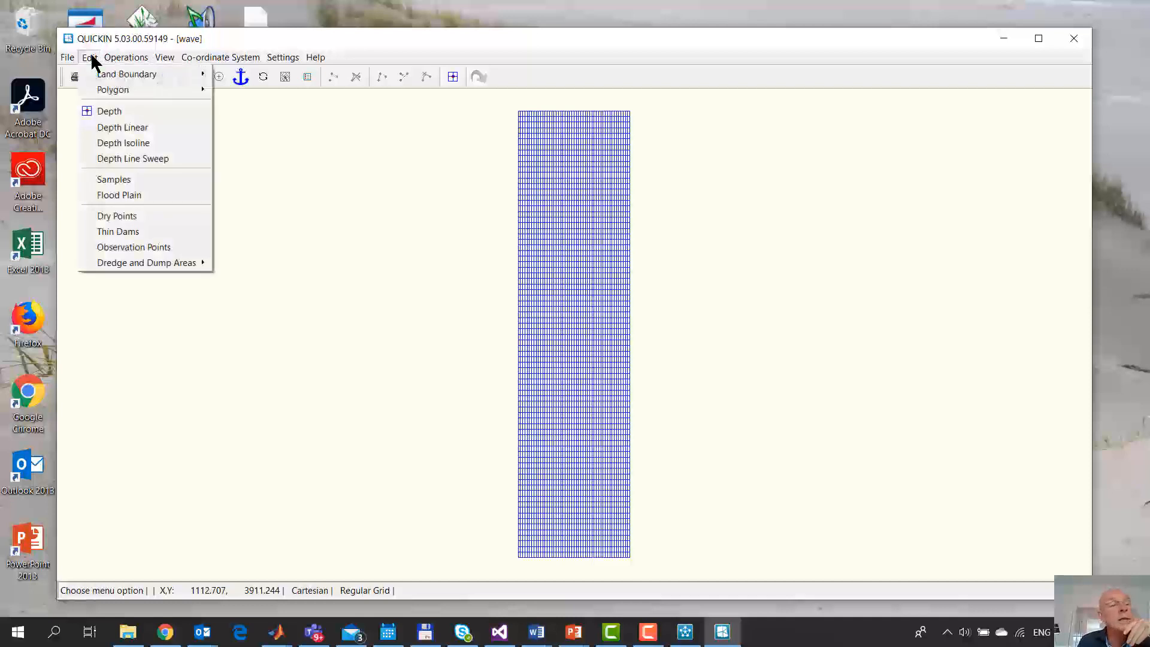
left_click(119, 111)
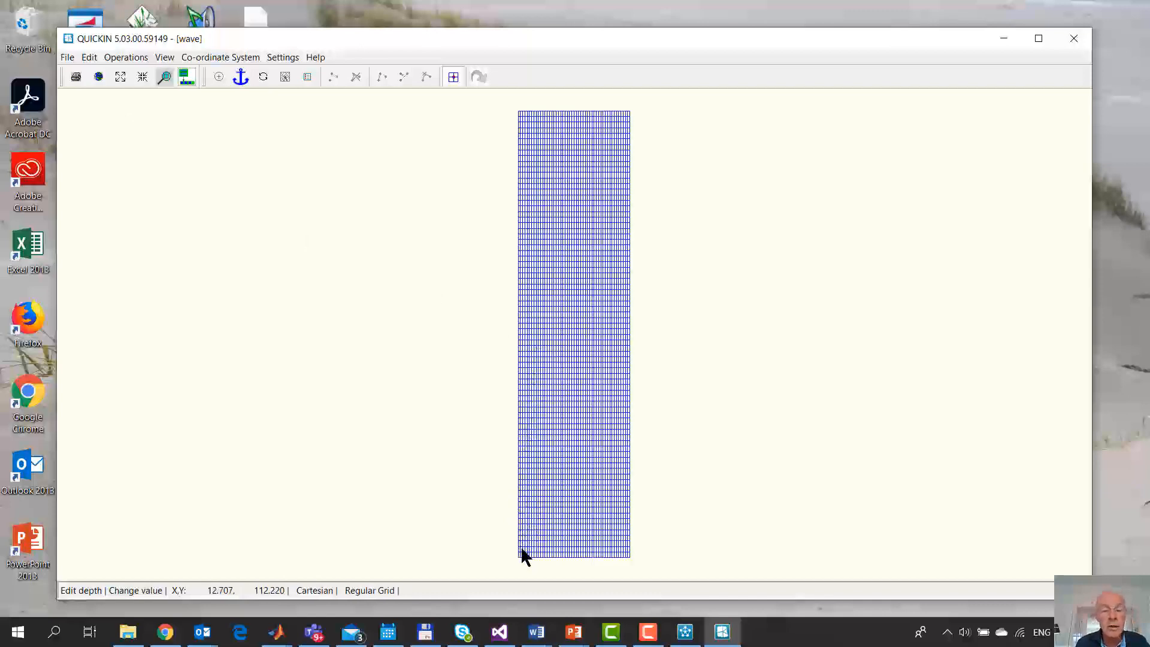
scroll(523, 551, "up", 5)
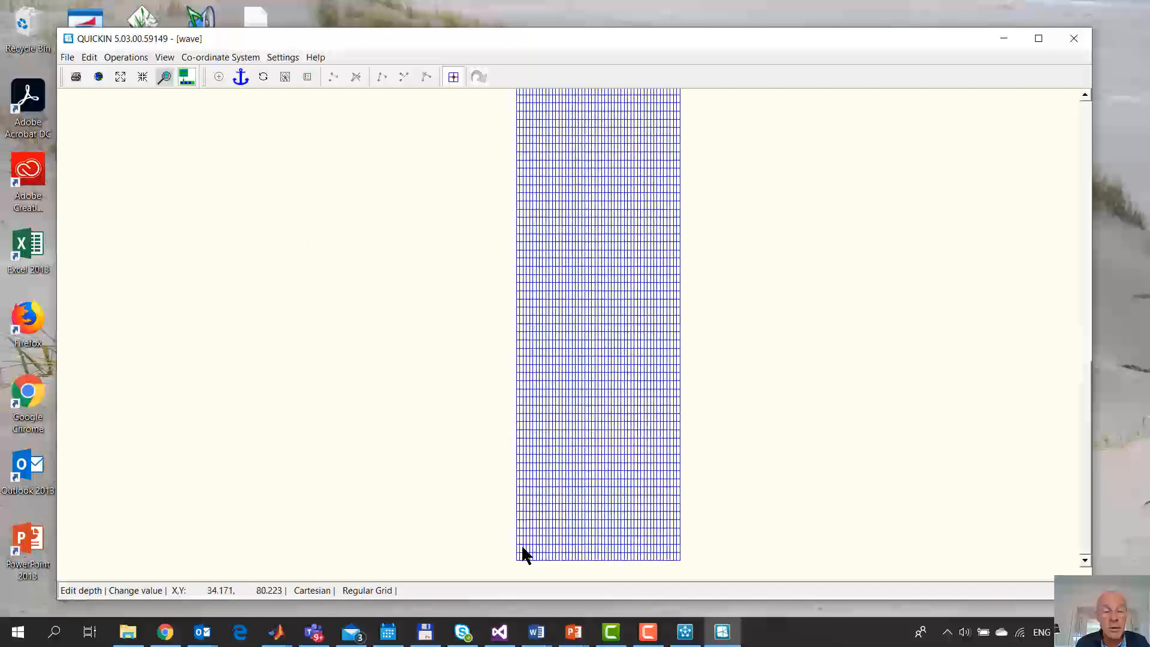
scroll(513, 552, "up", 1)
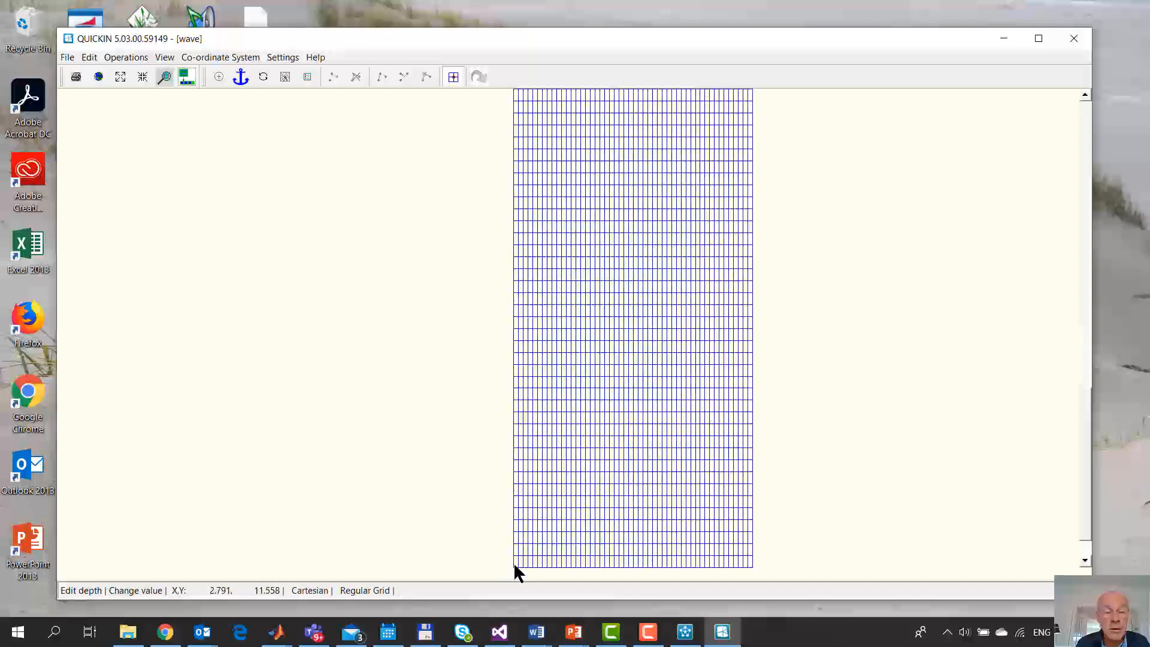
scroll(513, 563, "up", 2)
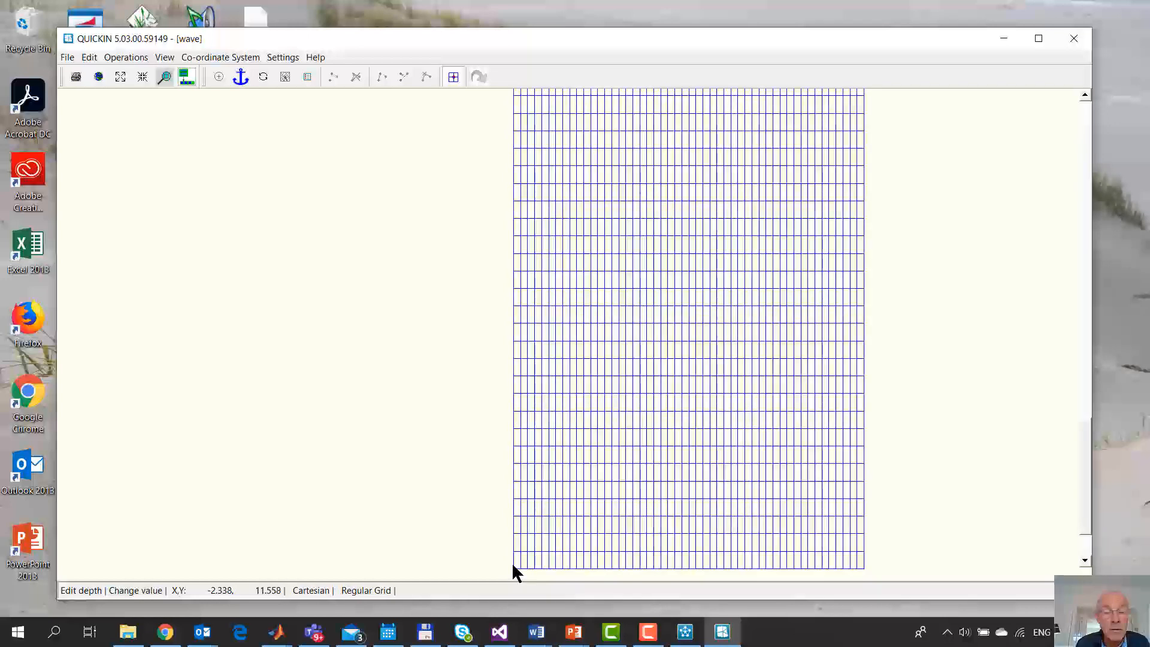
left_click(514, 567)
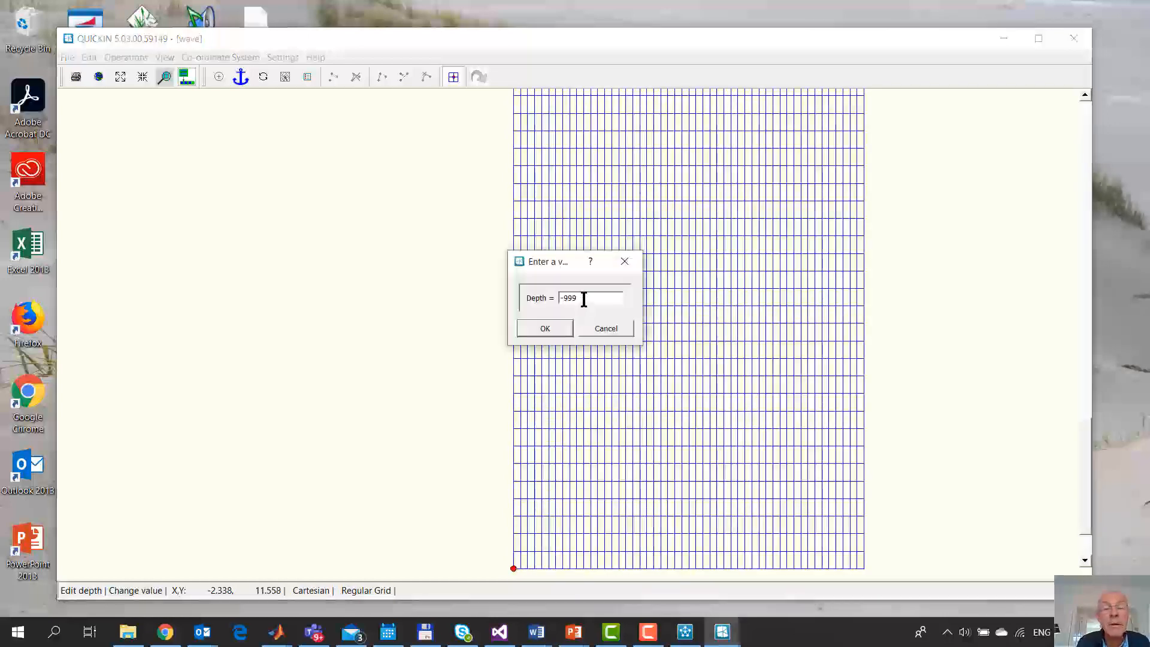
left_click_drag(585, 298, 547, 298)
type("10")
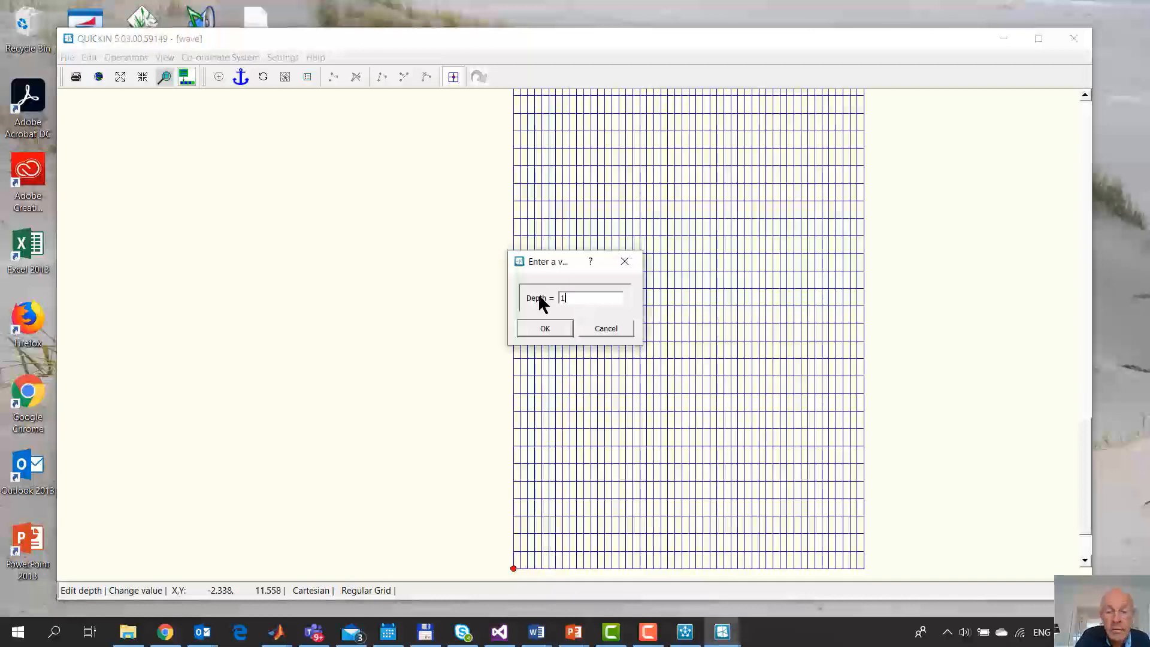
left_click(543, 329)
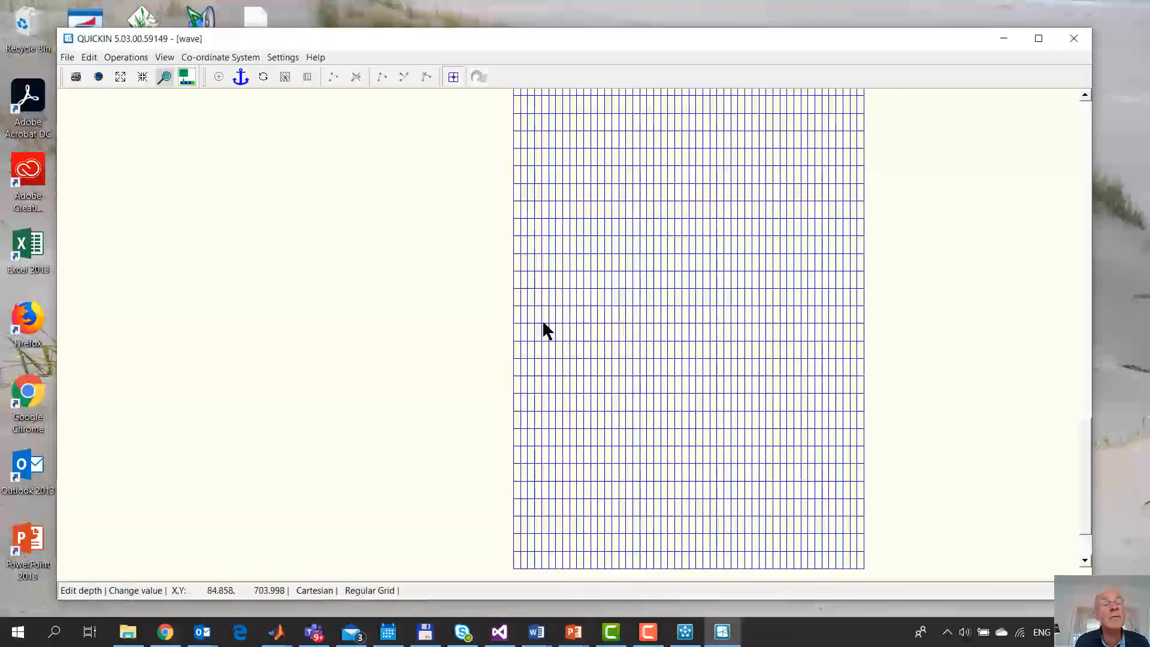
Display the depth values as coloured dots and inspect the lower-left corner node of the grid
left_click(165, 61)
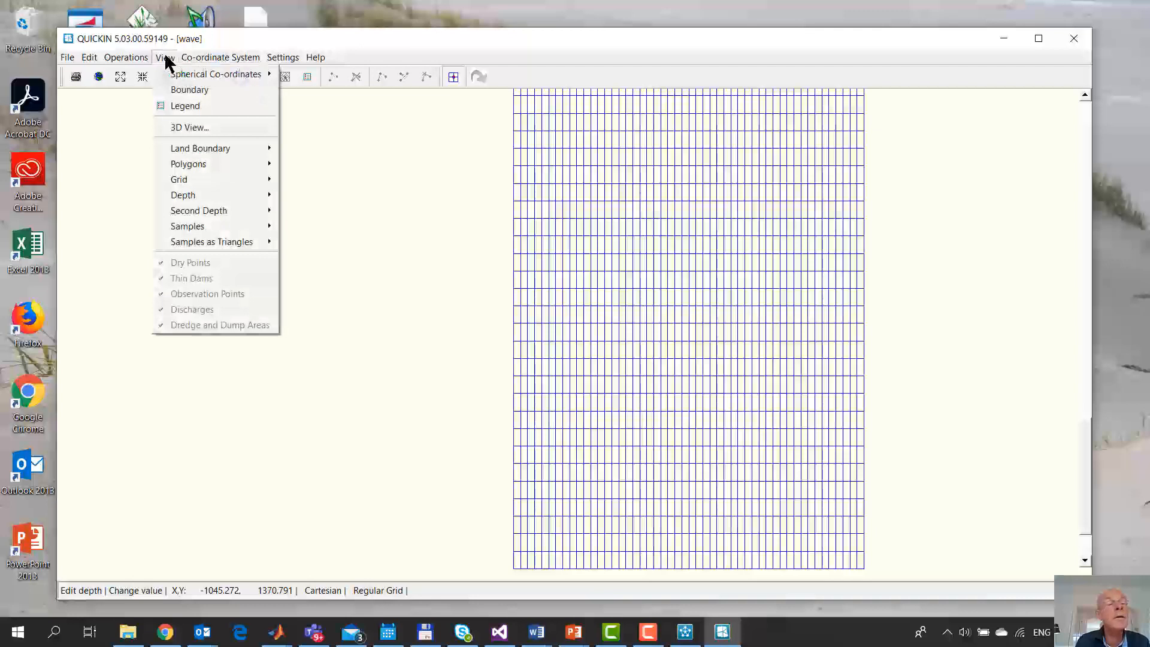
mouse_move(274, 200)
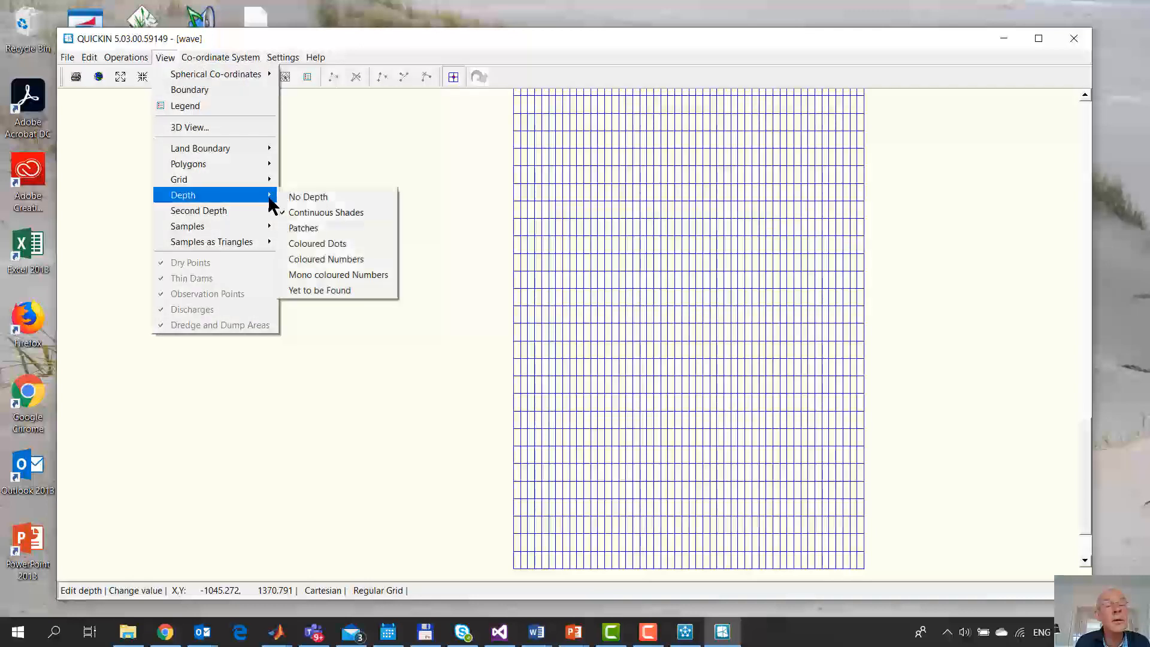
left_click(322, 242)
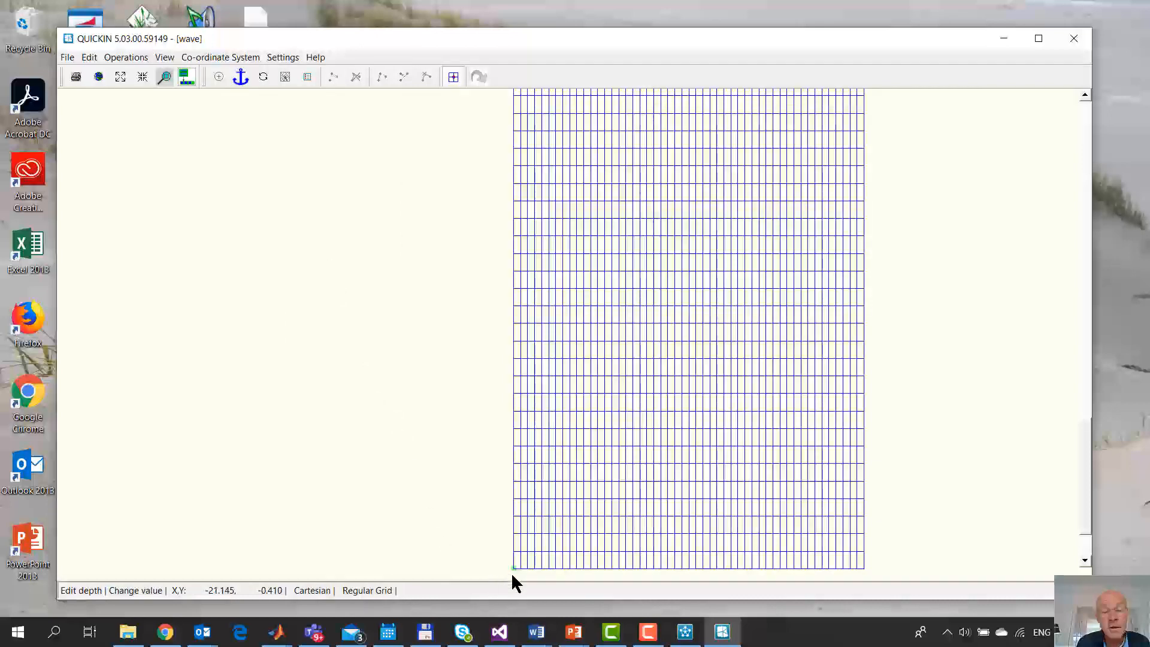
scroll(513, 574, "up", 5)
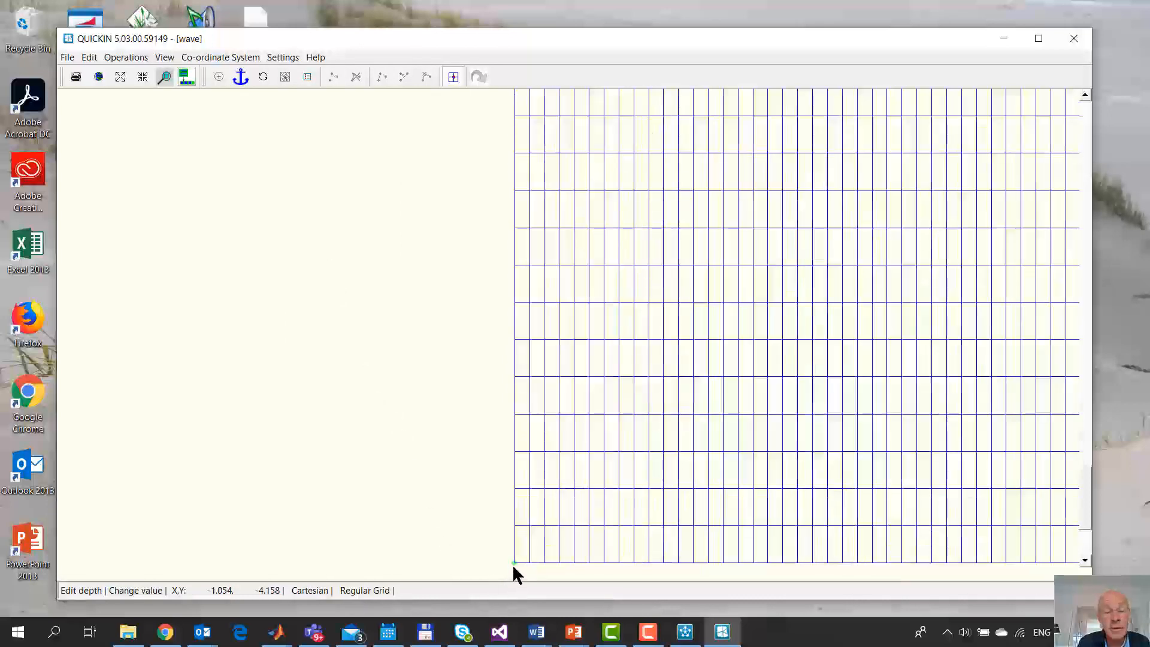
Set the depth at the wave grid's lower-right corner node to -1
scroll(513, 565, "down", 2)
scroll(513, 563, "down", 2)
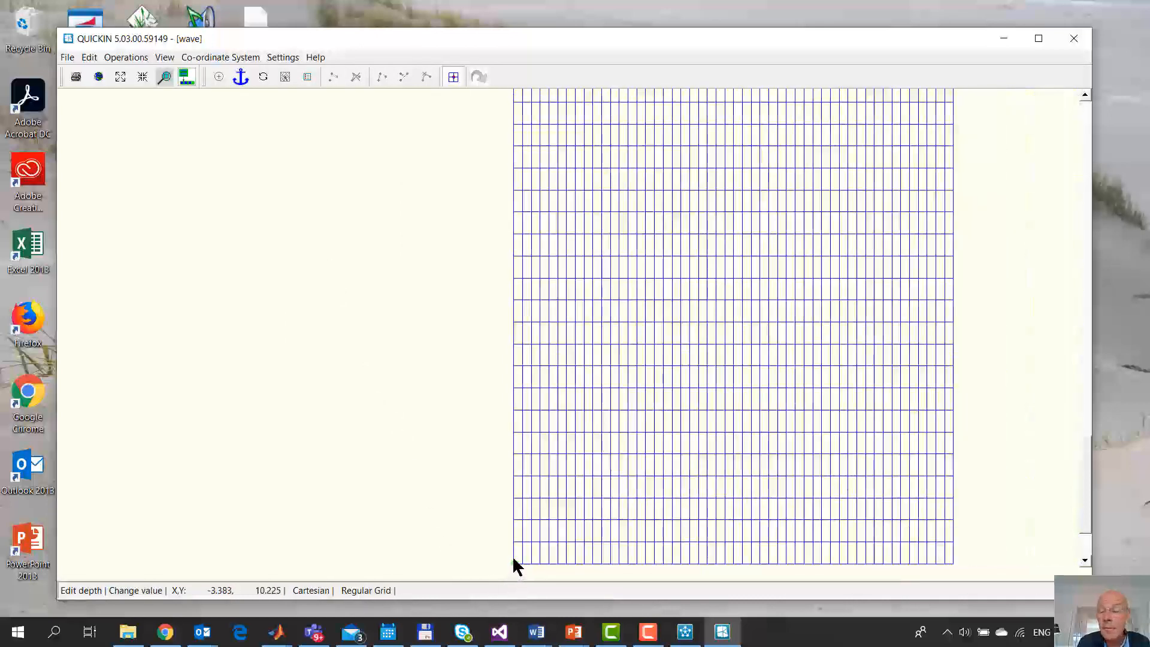
left_click(952, 560)
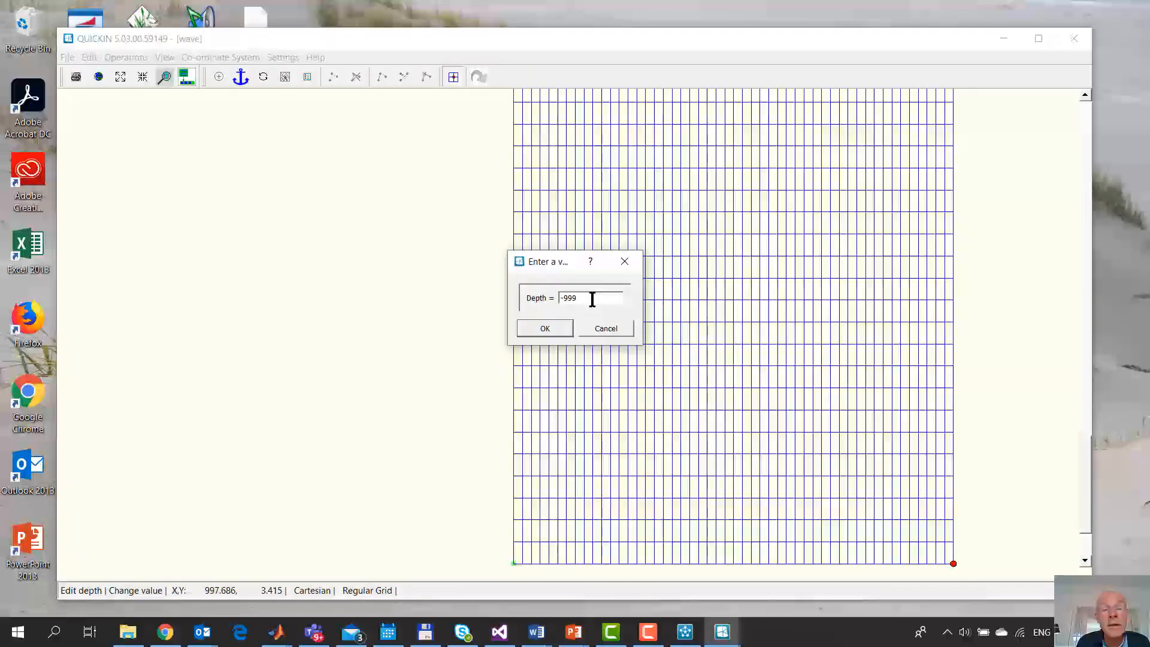
left_click_drag(588, 298, 535, 298)
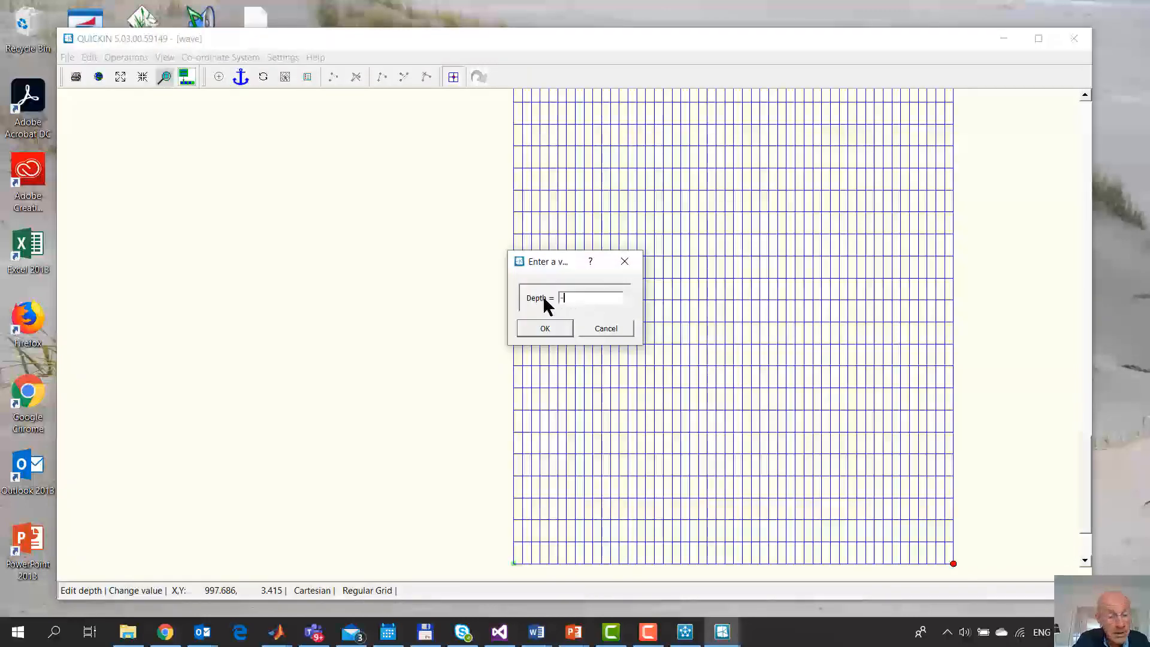
type("-1")
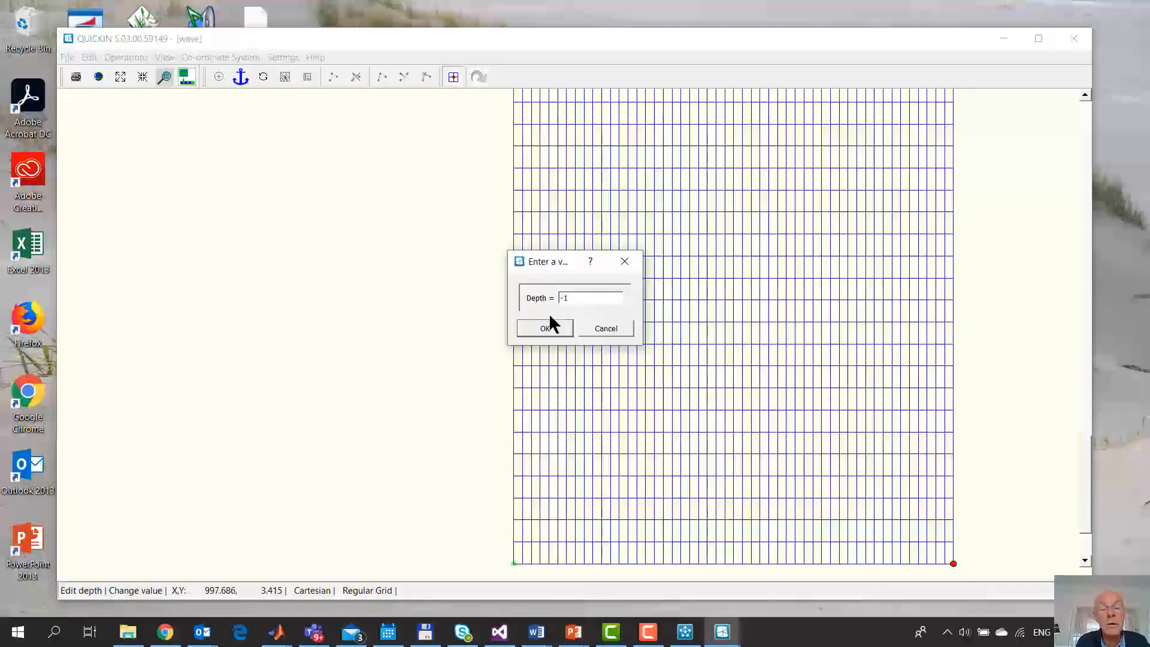
left_click(545, 329)
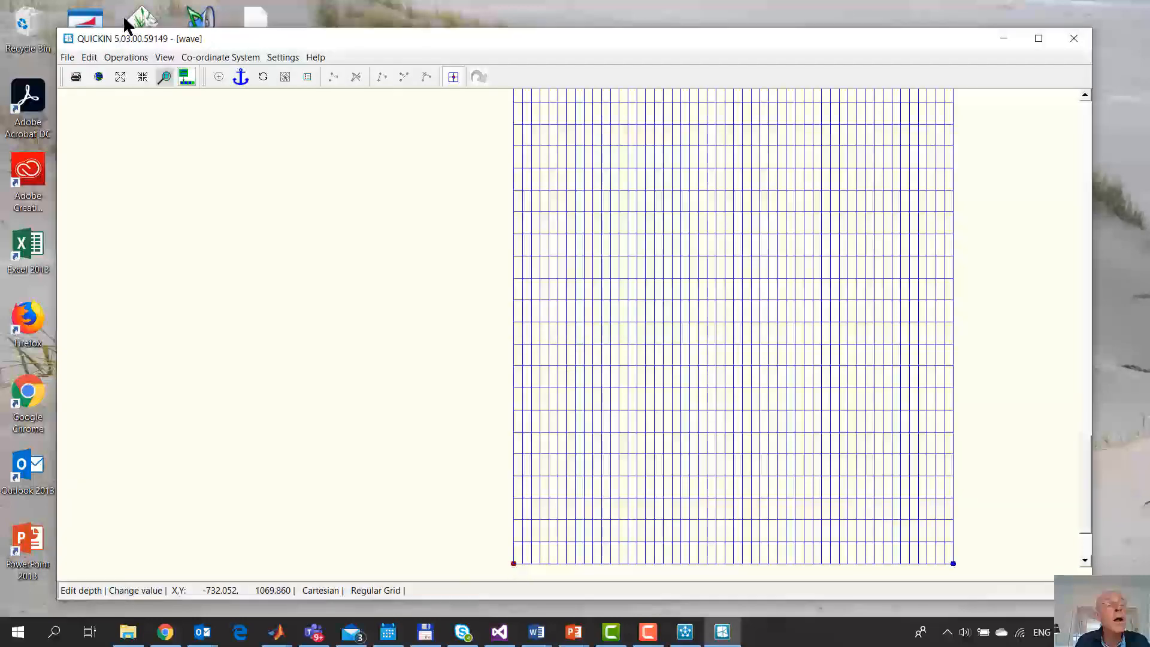
Use Depth Linear to interpolate depths along the bottom grid line between its lower-left and lower-right corner nodes
left_click(90, 59)
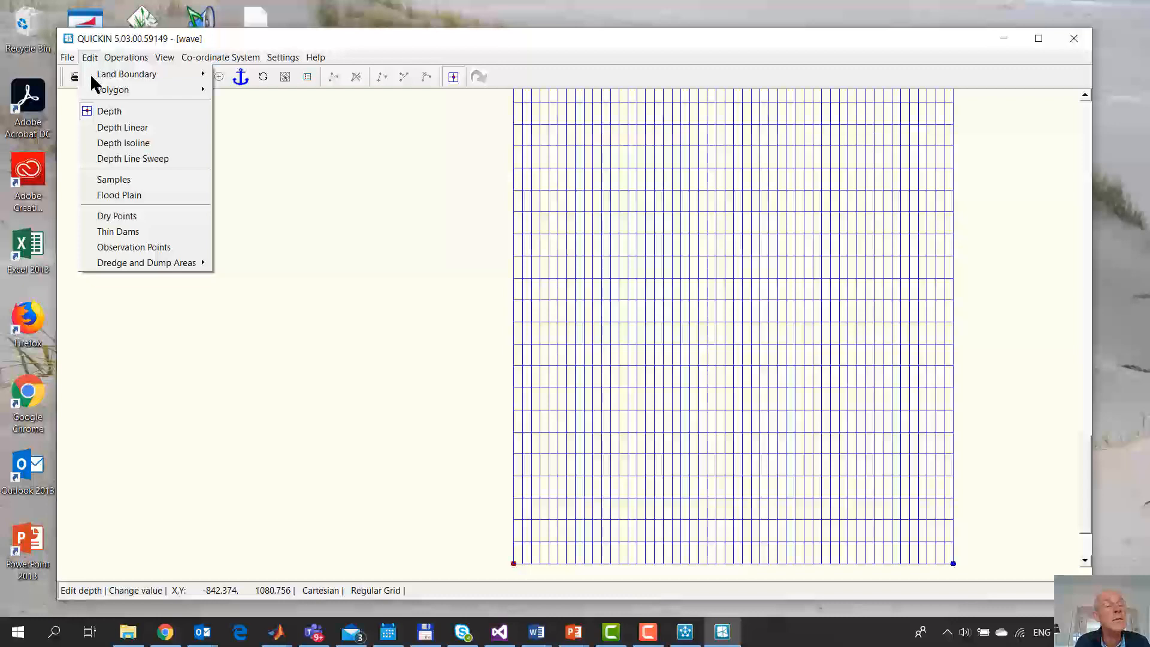
left_click(136, 127)
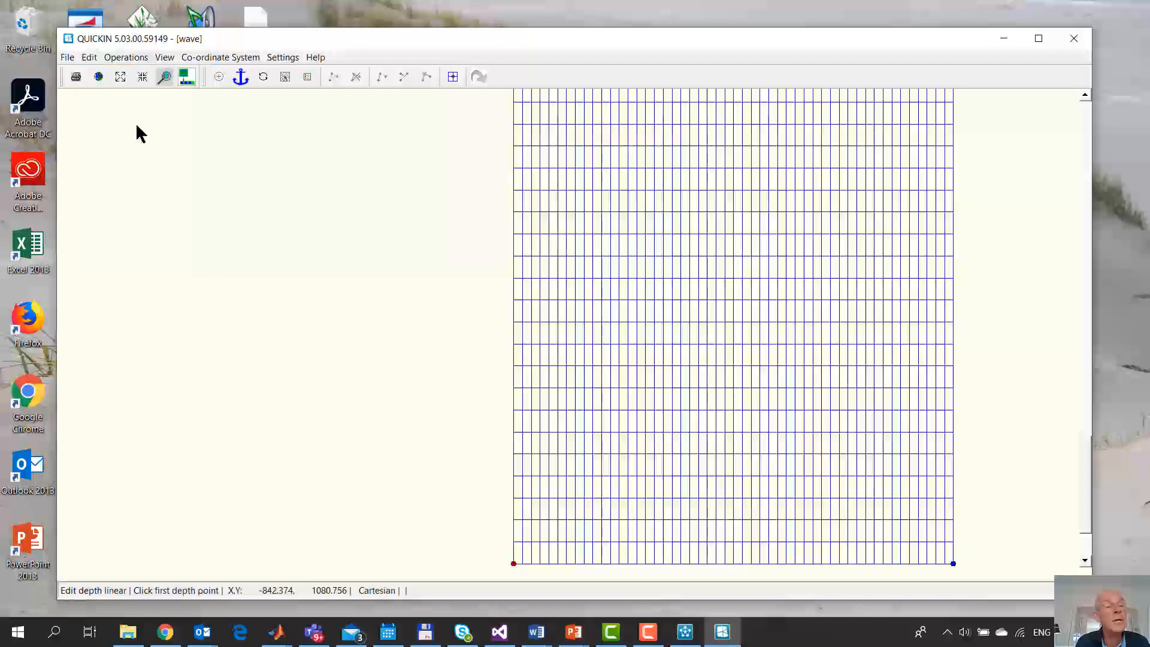
left_click(514, 563)
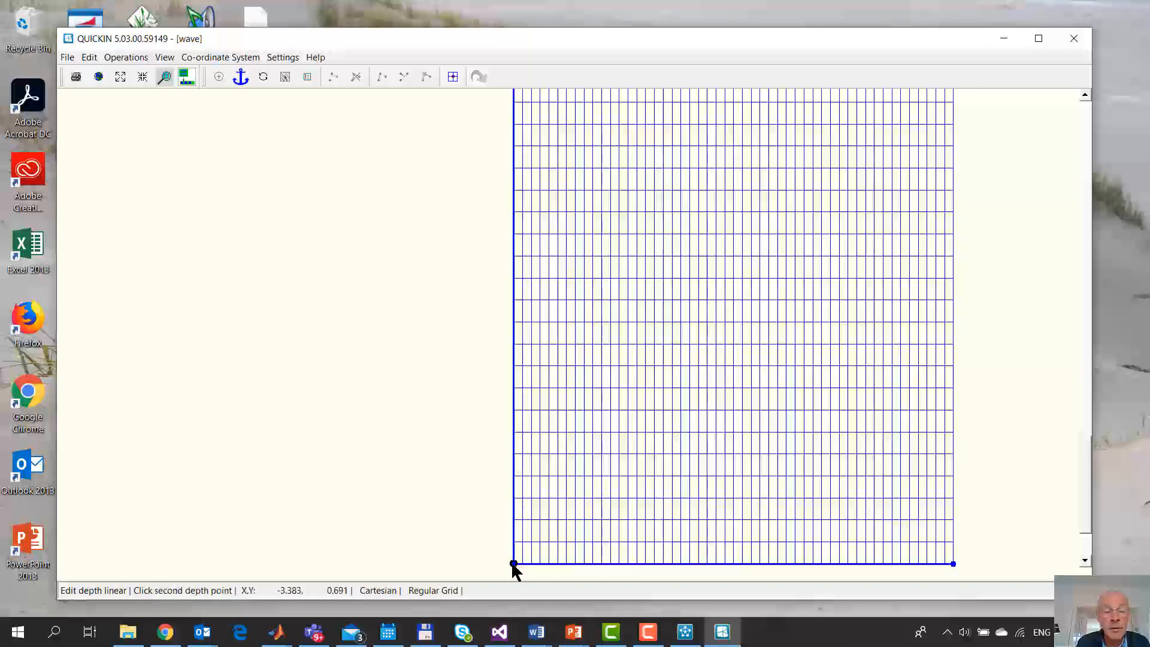
left_click(953, 564)
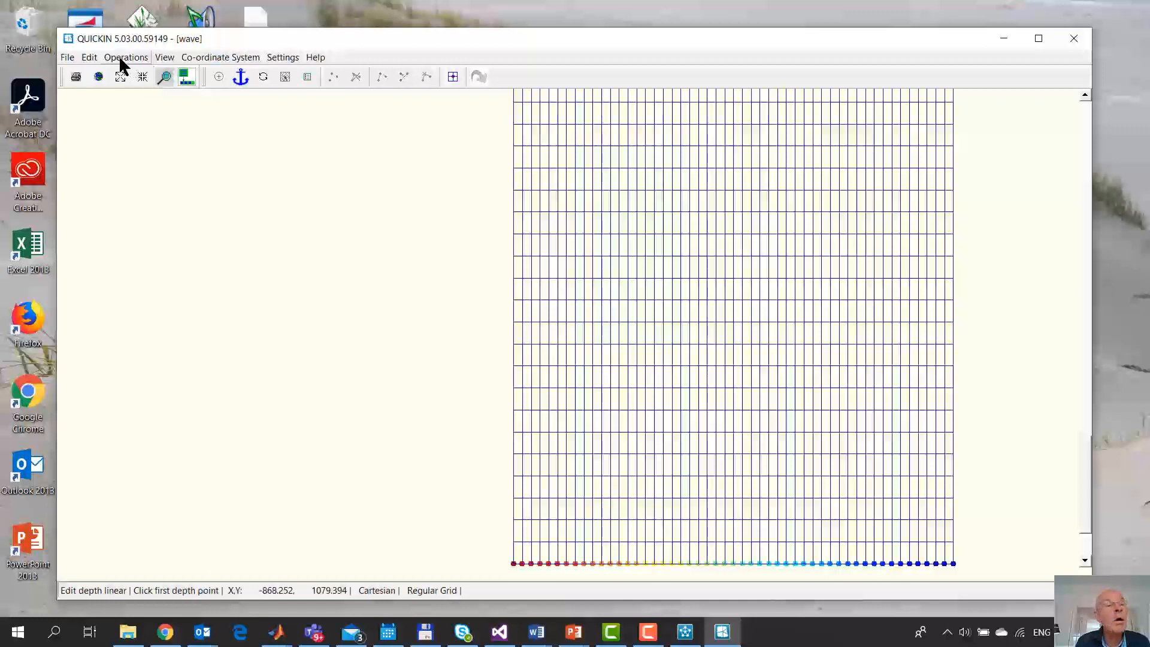
Use Depth Line Sweep between the two bottom corner nodes to copy the depth profile across the whole wave grid
left_click(92, 55)
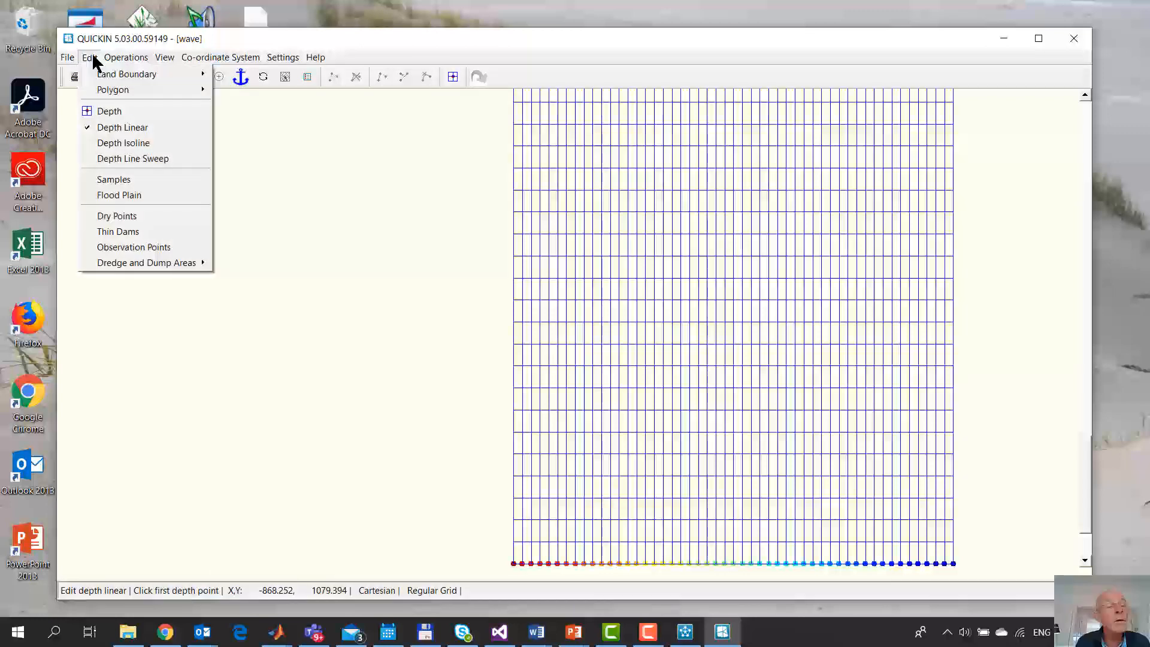
left_click(130, 160)
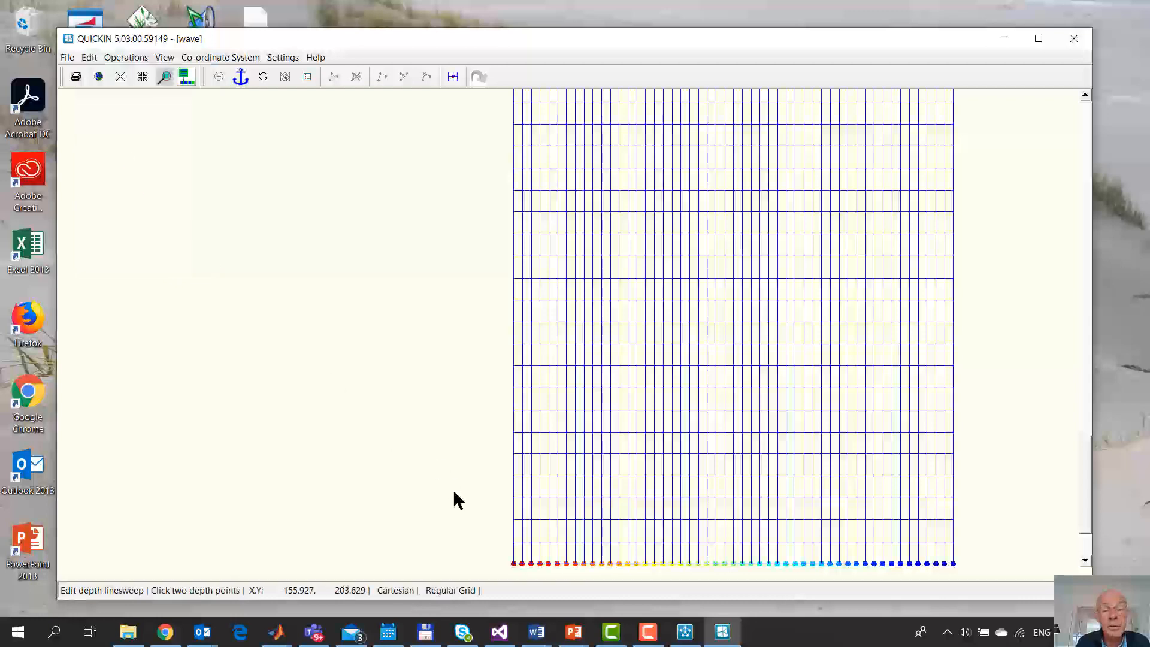
left_click(955, 564)
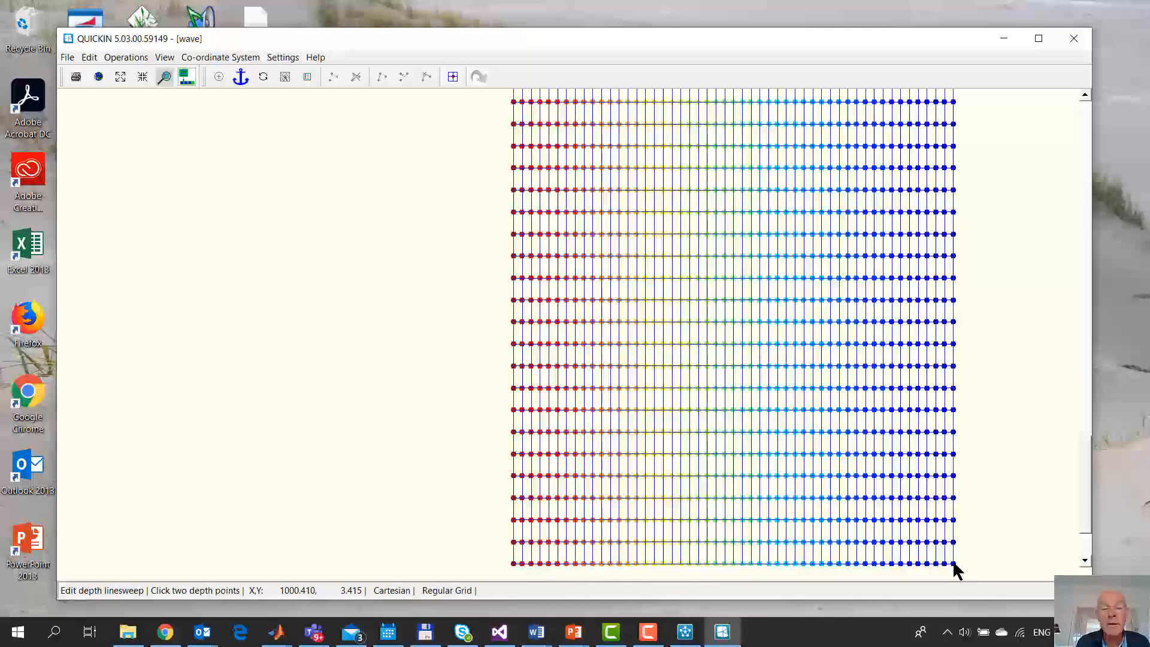
scroll(652, 426, "down", 2)
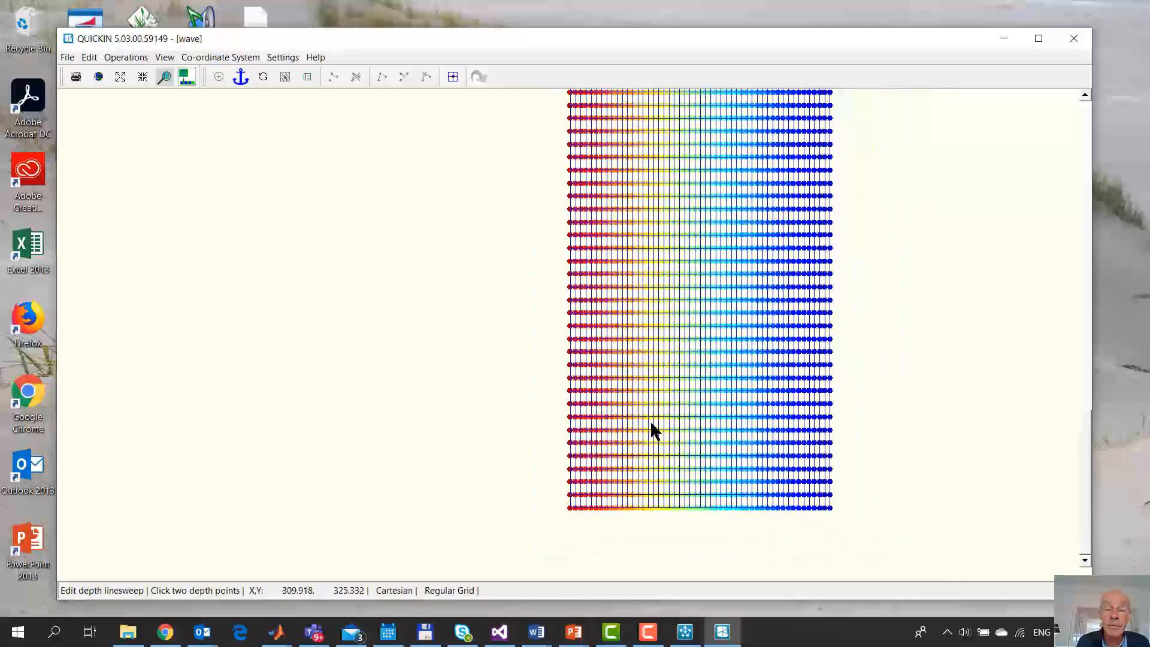
scroll(642, 399, "down", 2)
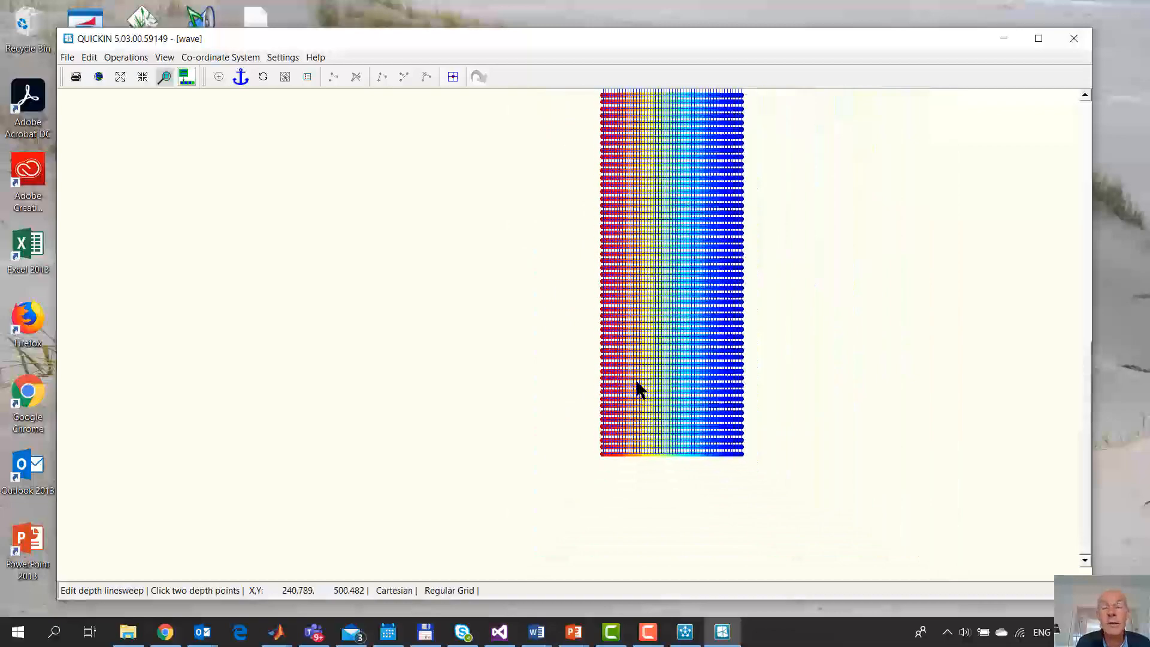
scroll(637, 358, "down", 2)
left_click_drag(637, 358, 623, 469)
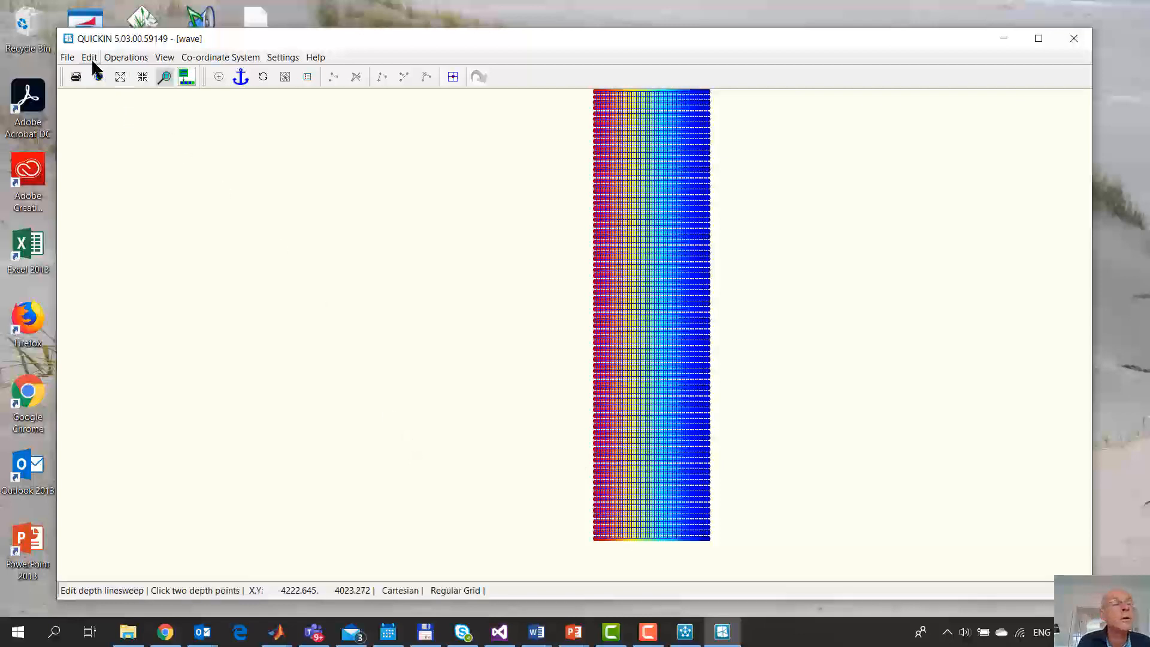
Export the wave grid's depth to a .dep file named wave in the Coast2020 folder
left_click(67, 59)
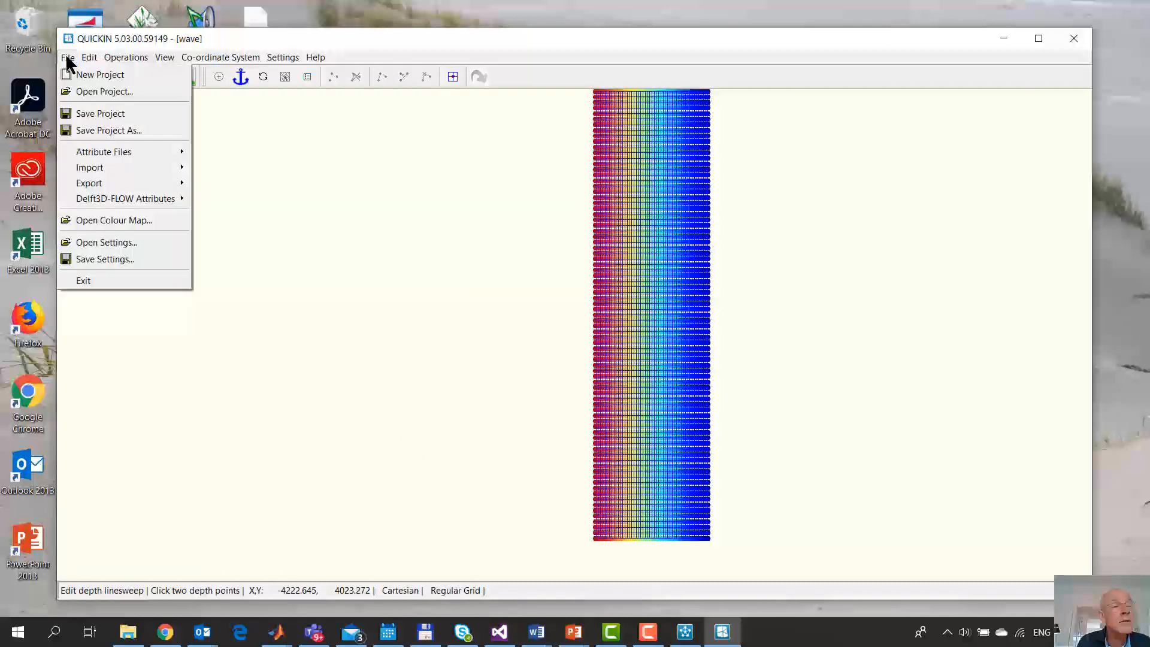
mouse_move(128, 185)
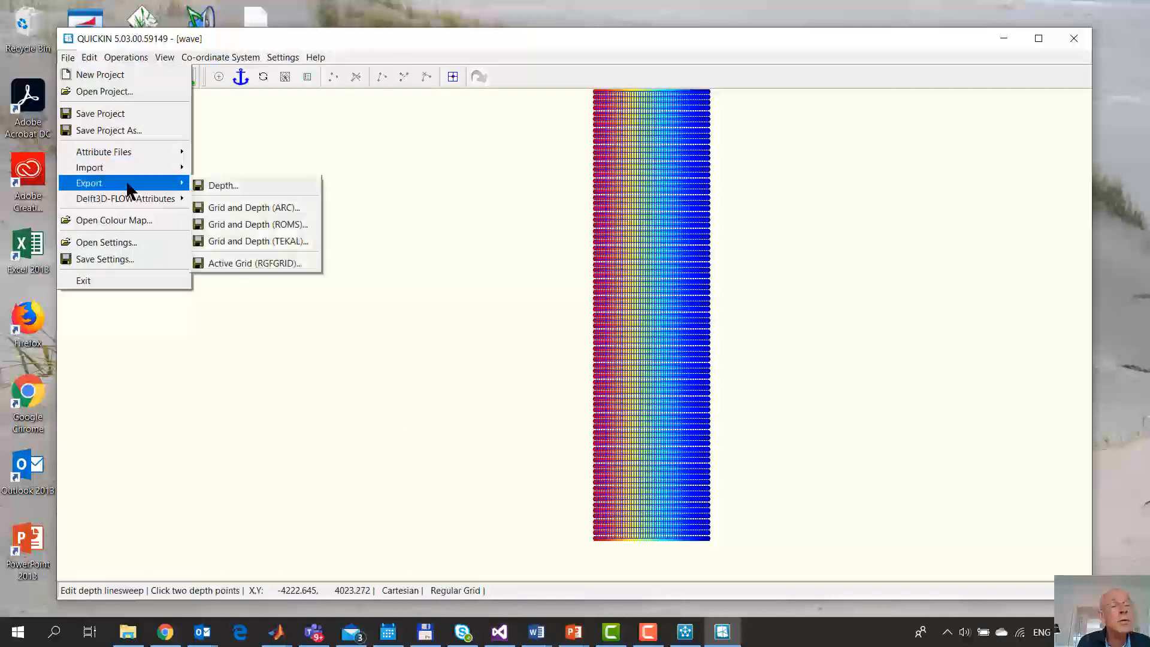
left_click(252, 188)
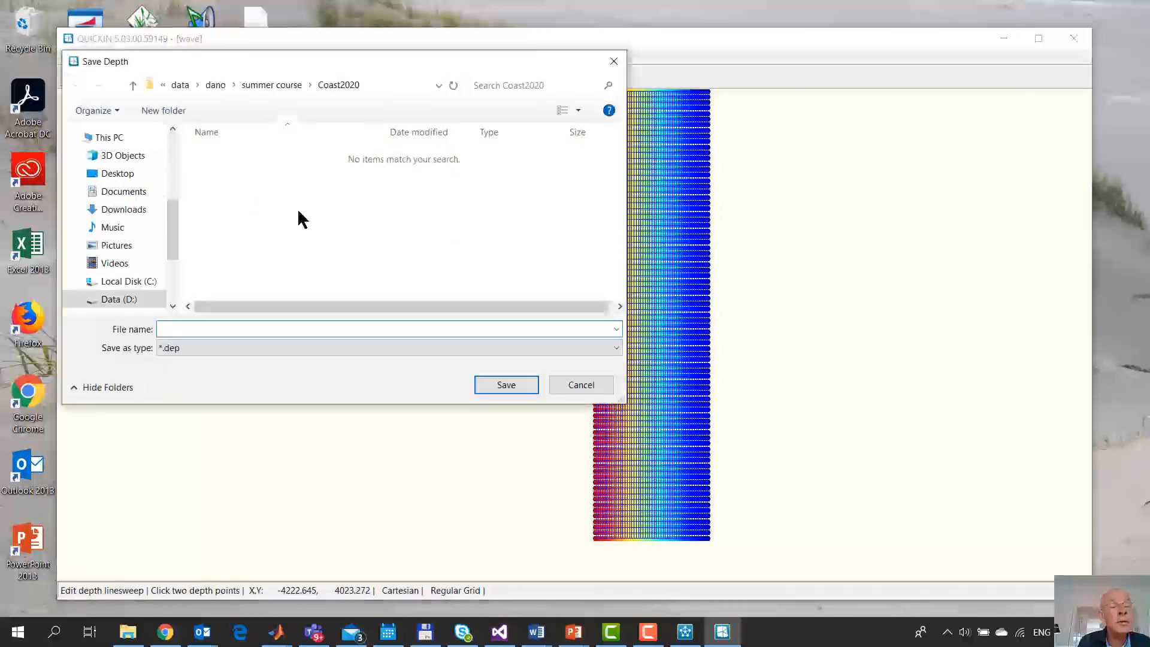
type("wave")
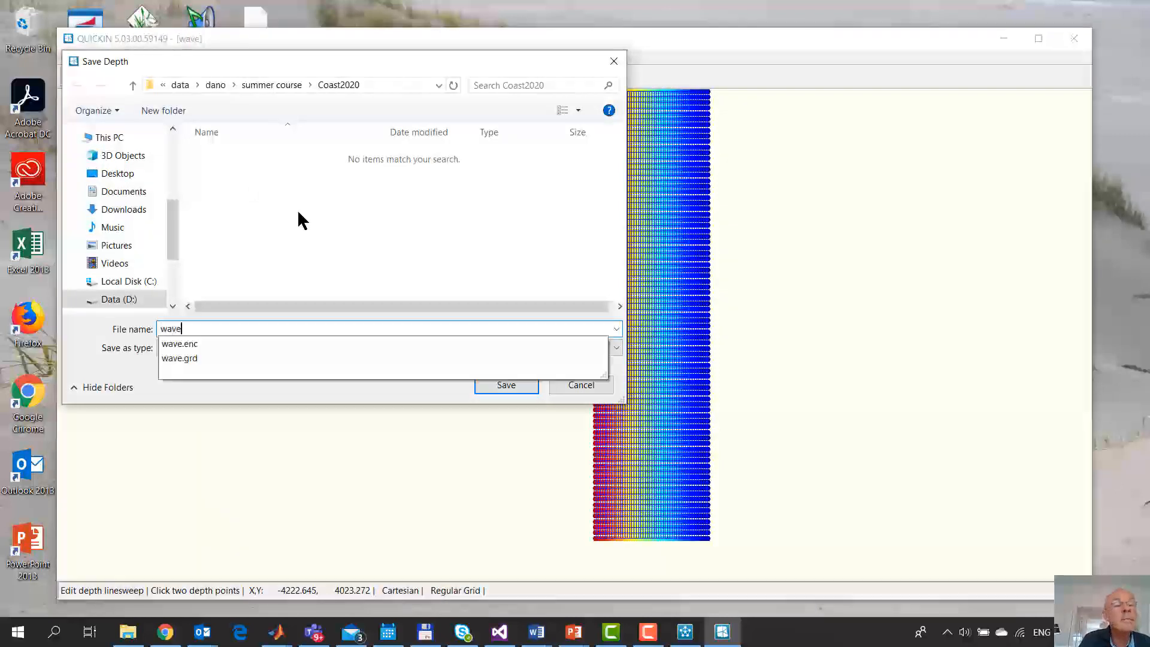
key("Return")
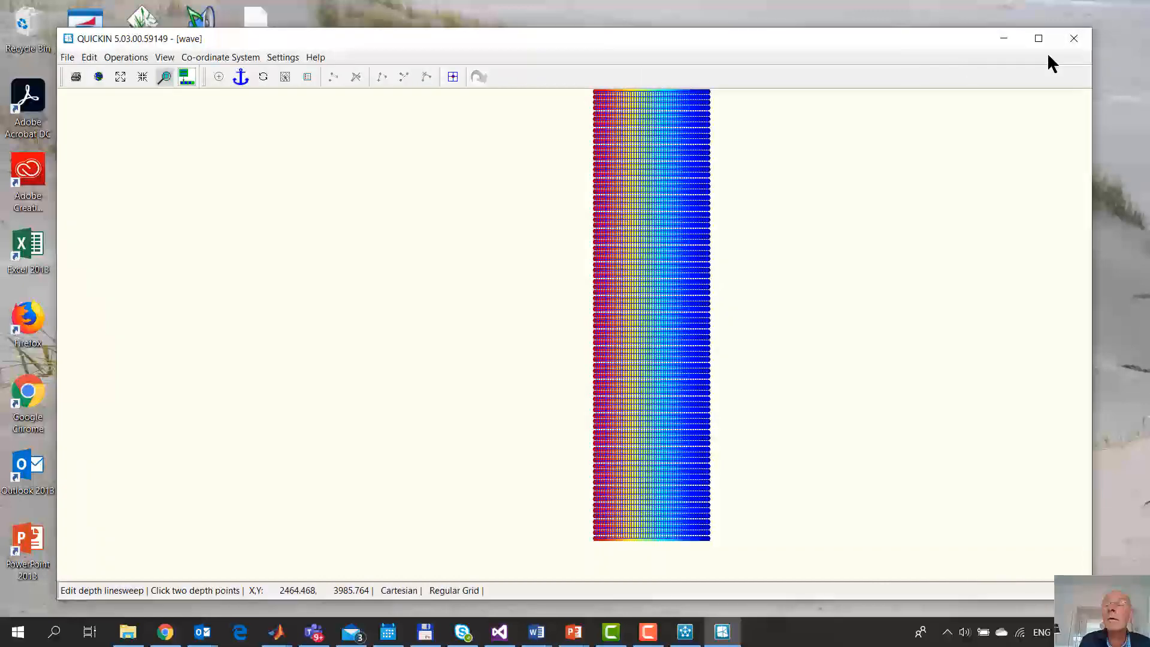
Restart QUICKIN from the Grid and Bathymetry window and import the grid file flow.grd
left_click(1074, 46)
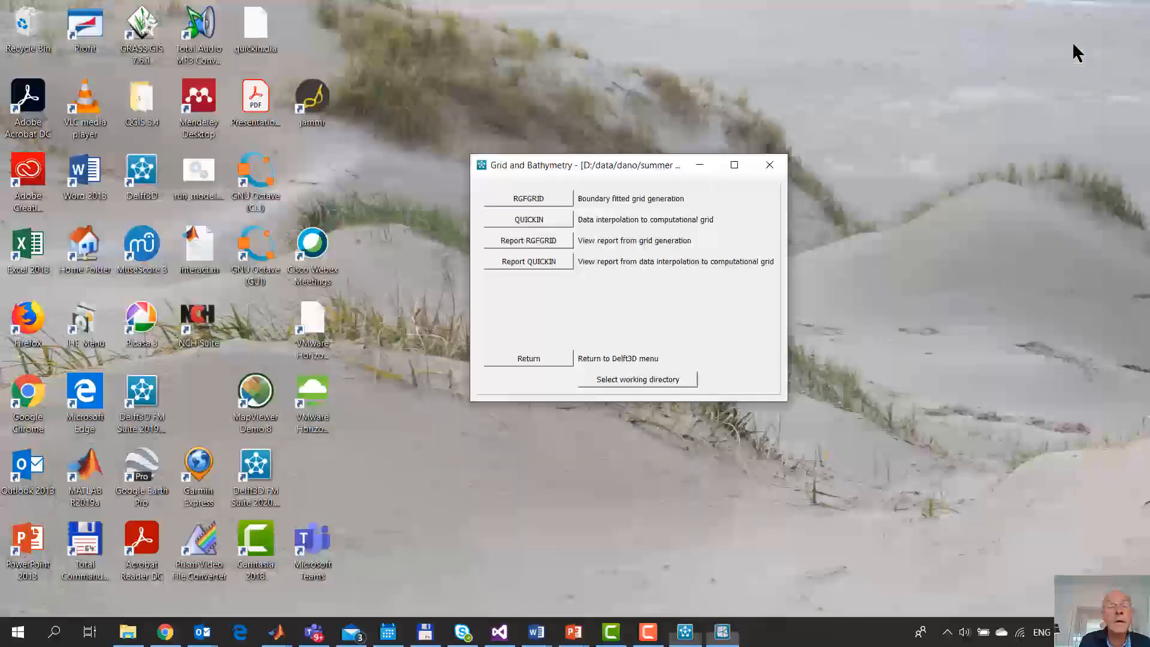
left_click(541, 217)
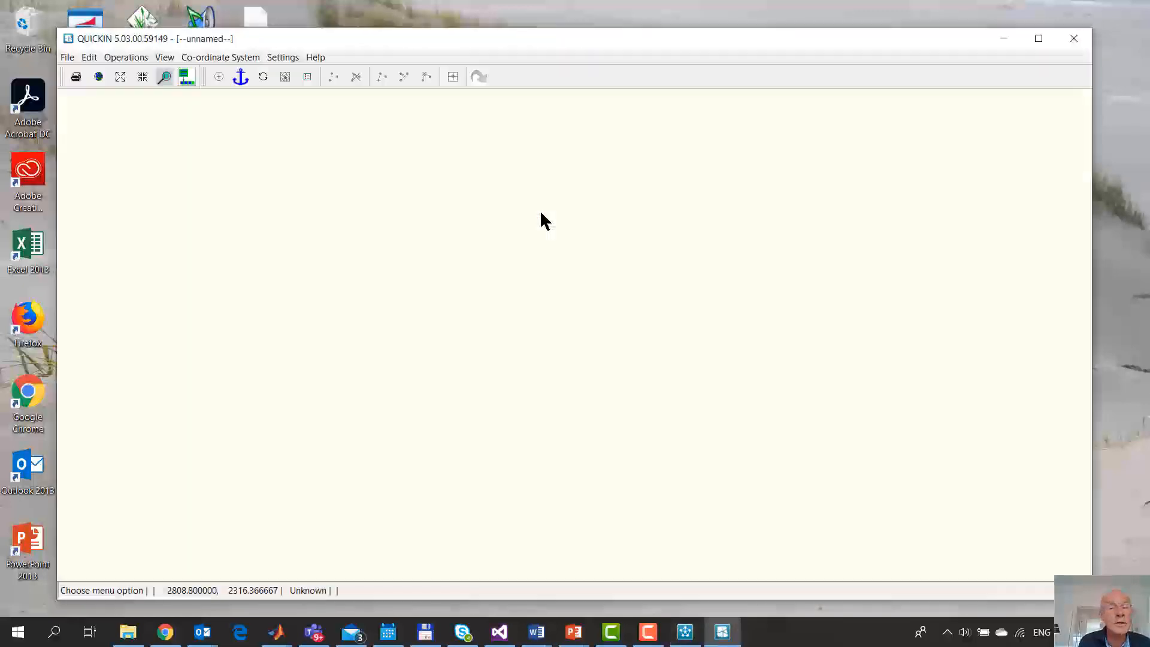
left_click(67, 57)
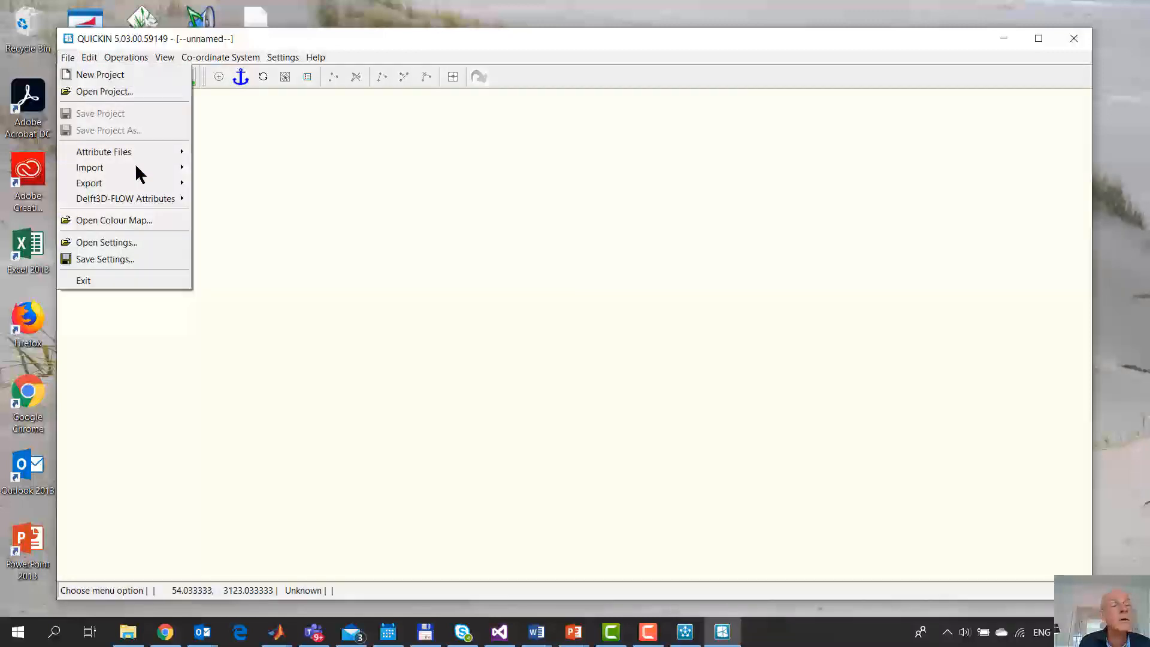
mouse_move(142, 171)
left_click(228, 169)
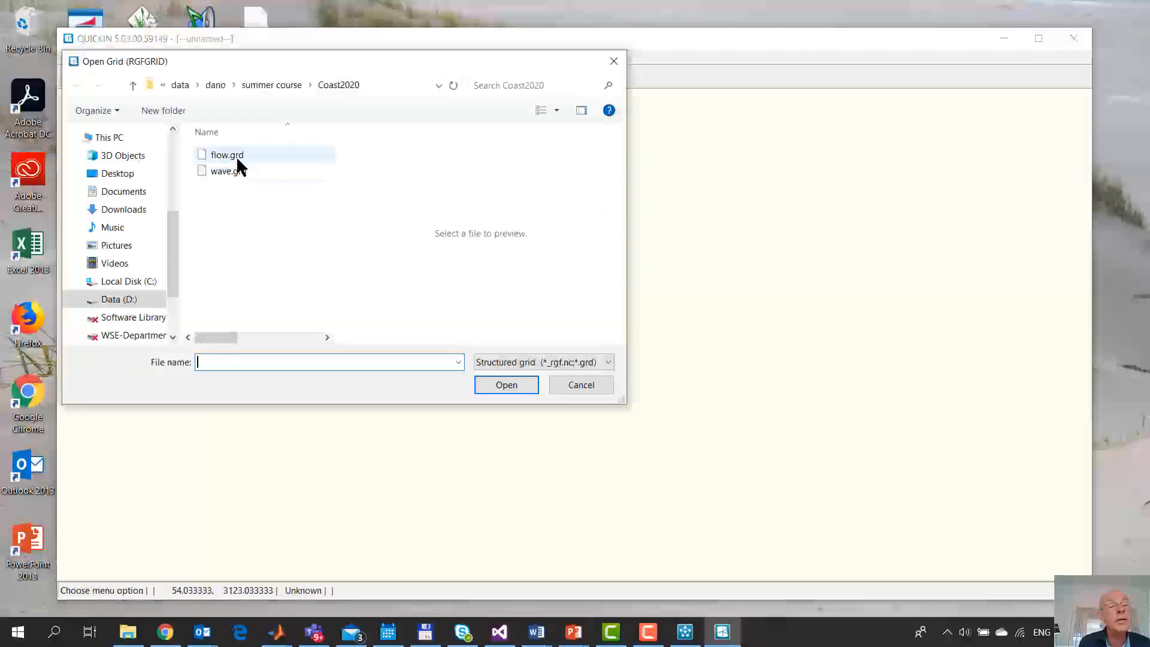
left_click(236, 157)
double_click(236, 156)
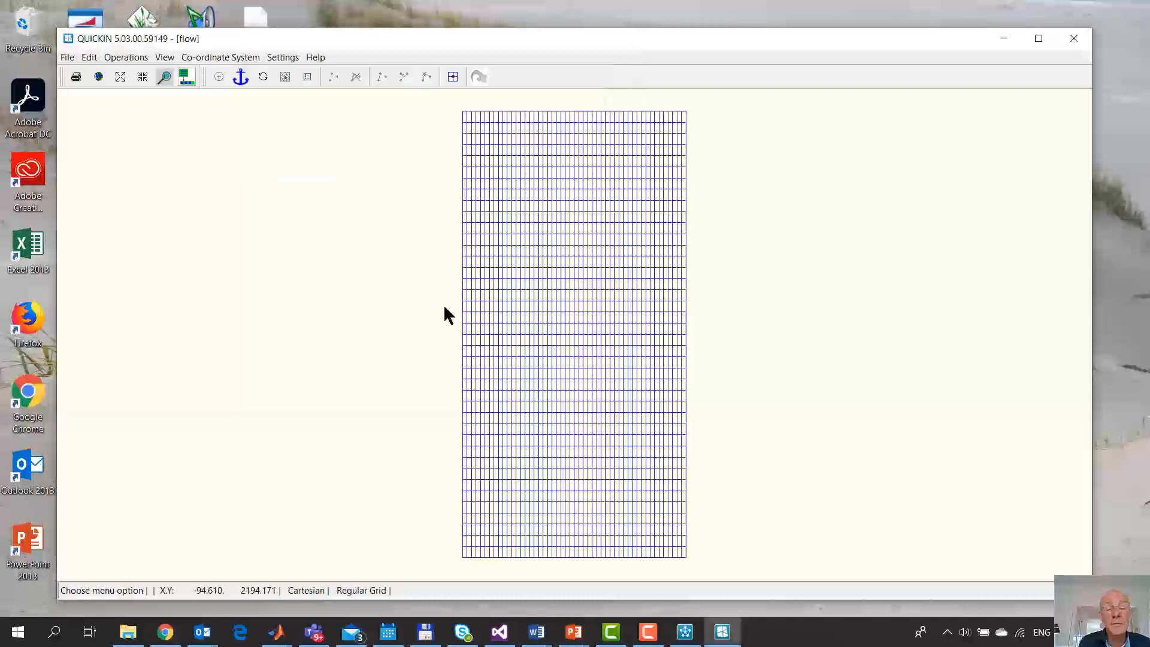
Enter a depth value at the flow grid's lower-left corner node with the Edit Depth operation
left_click(85, 55)
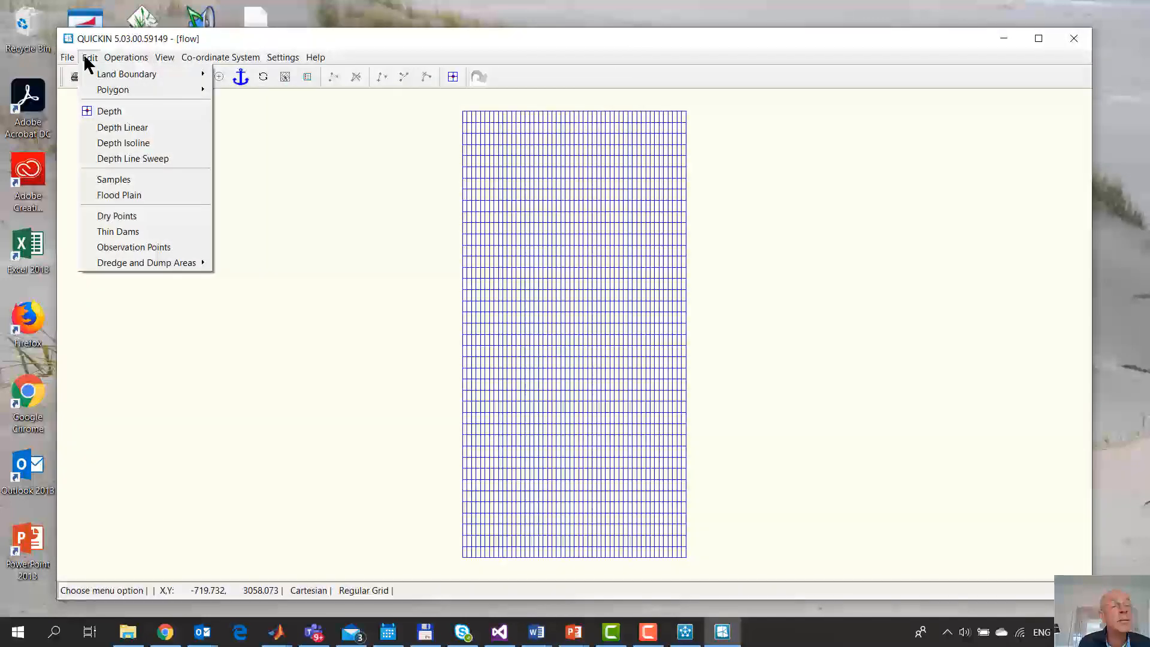
left_click(118, 113)
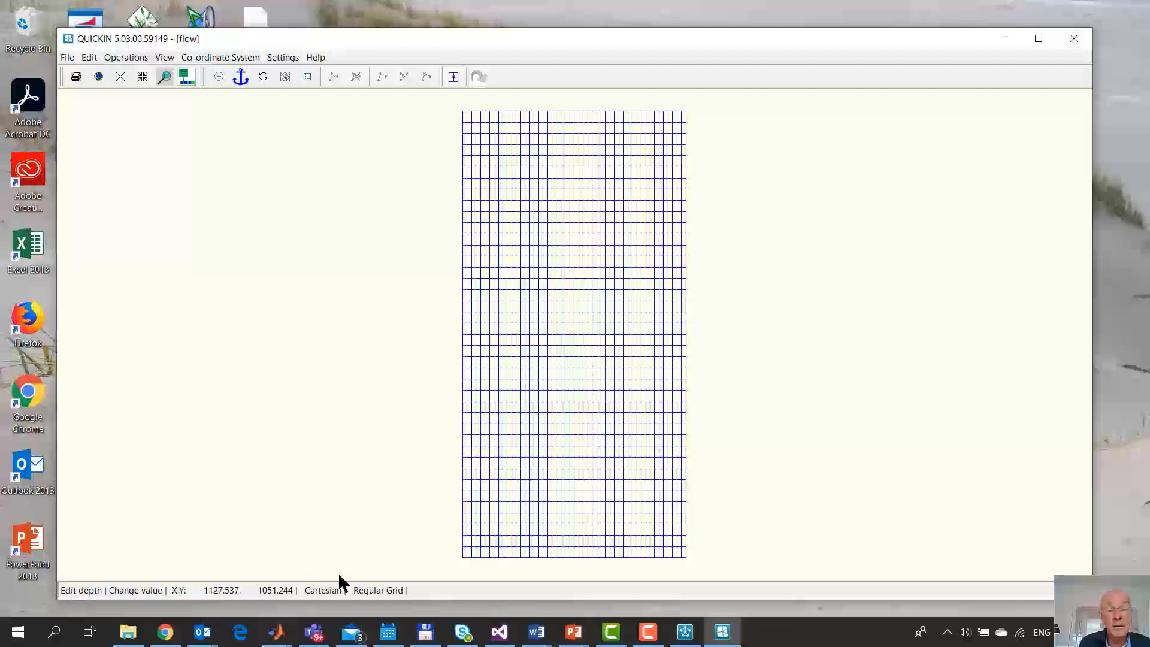
left_click(461, 557)
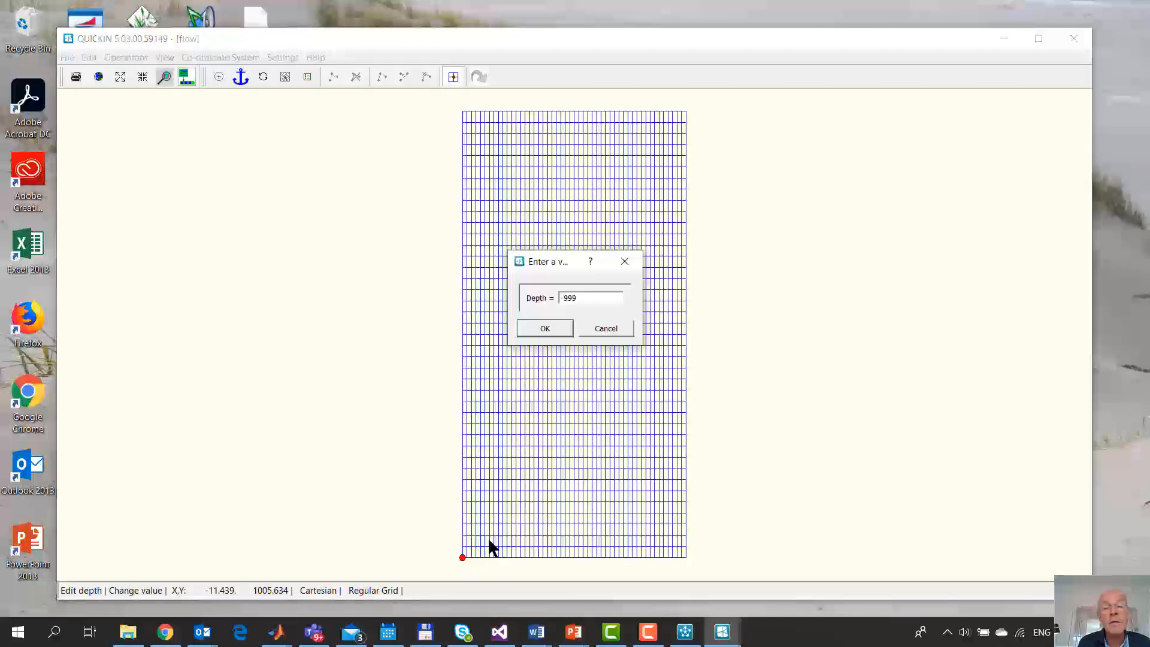
left_click_drag(577, 297, 556, 298)
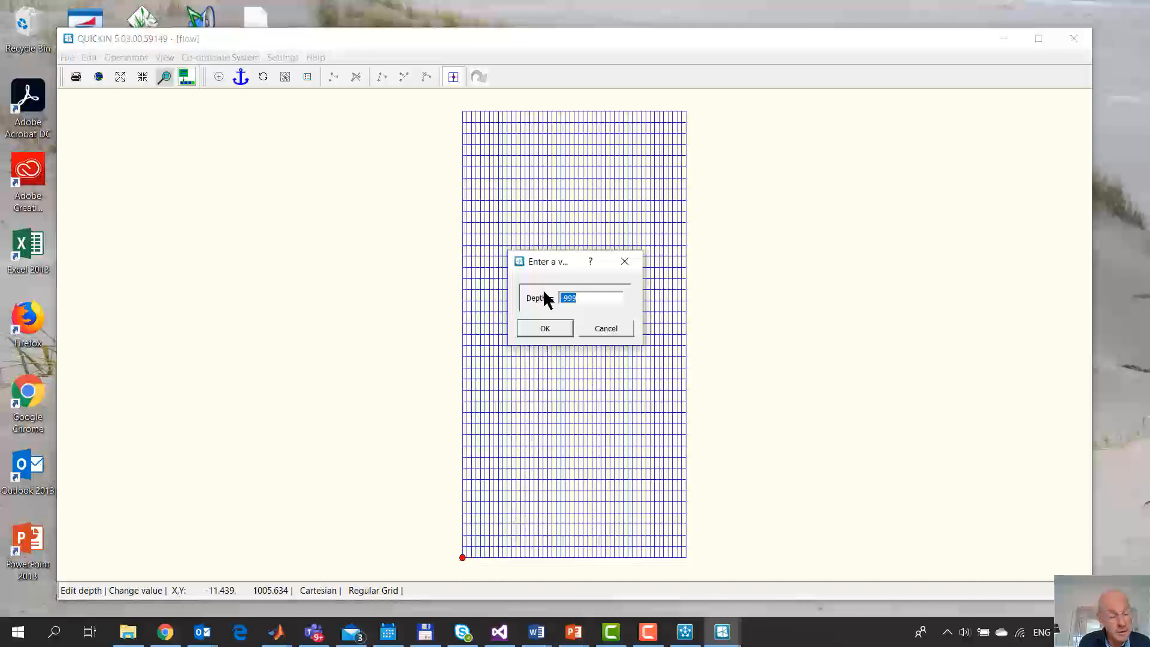
left_click(547, 328)
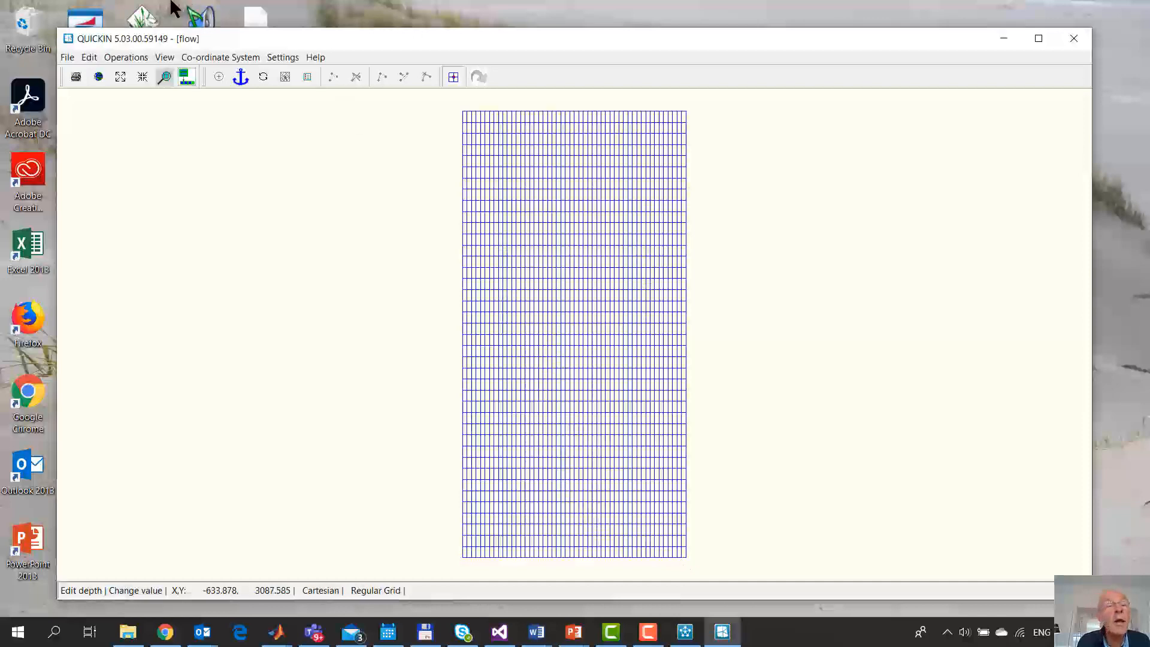
Display the flow grid's depth values as coloured dots
left_click(166, 58)
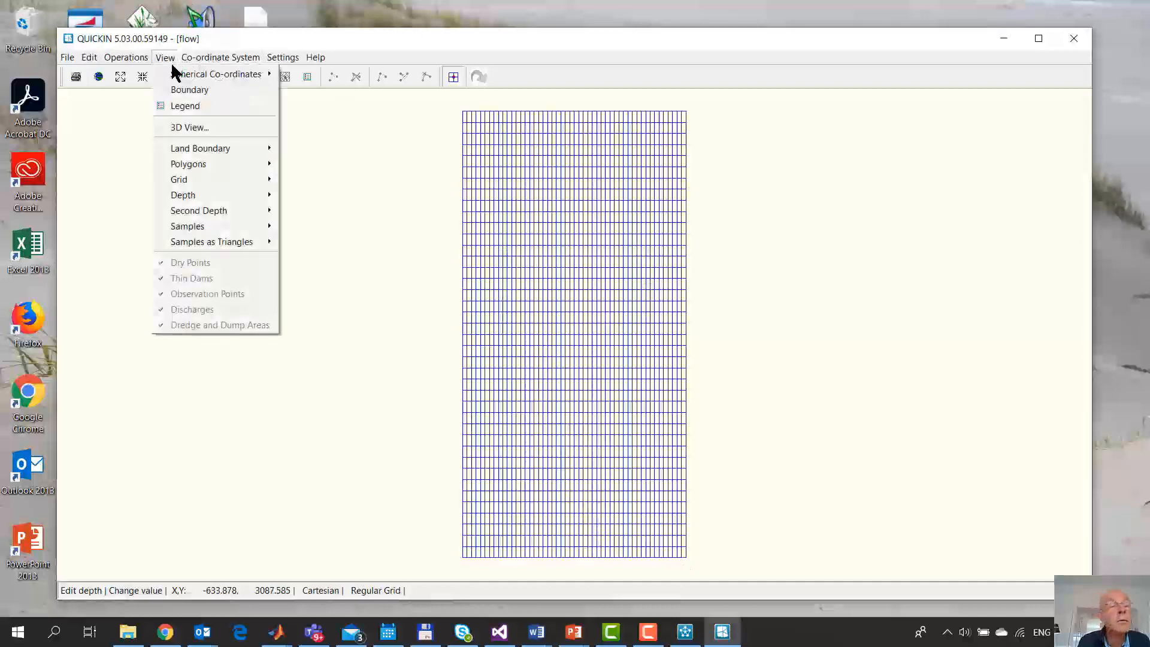
mouse_move(217, 196)
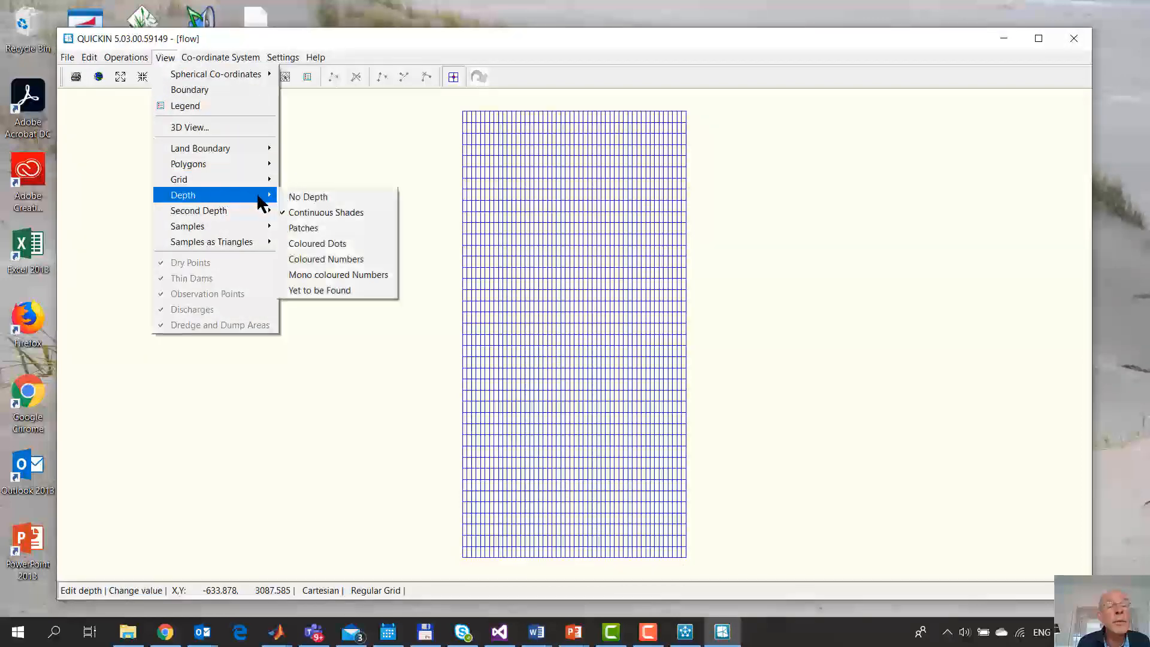
left_click(322, 244)
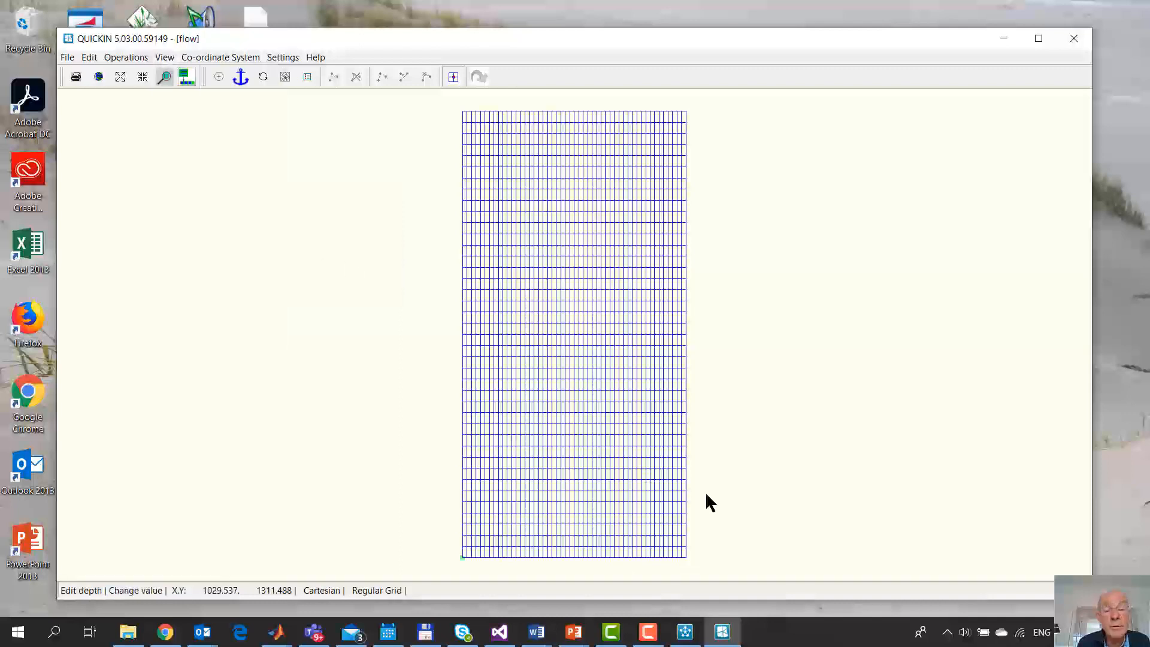
Set the depth at the flow grid's lower-right corner node to -1
left_click(686, 556)
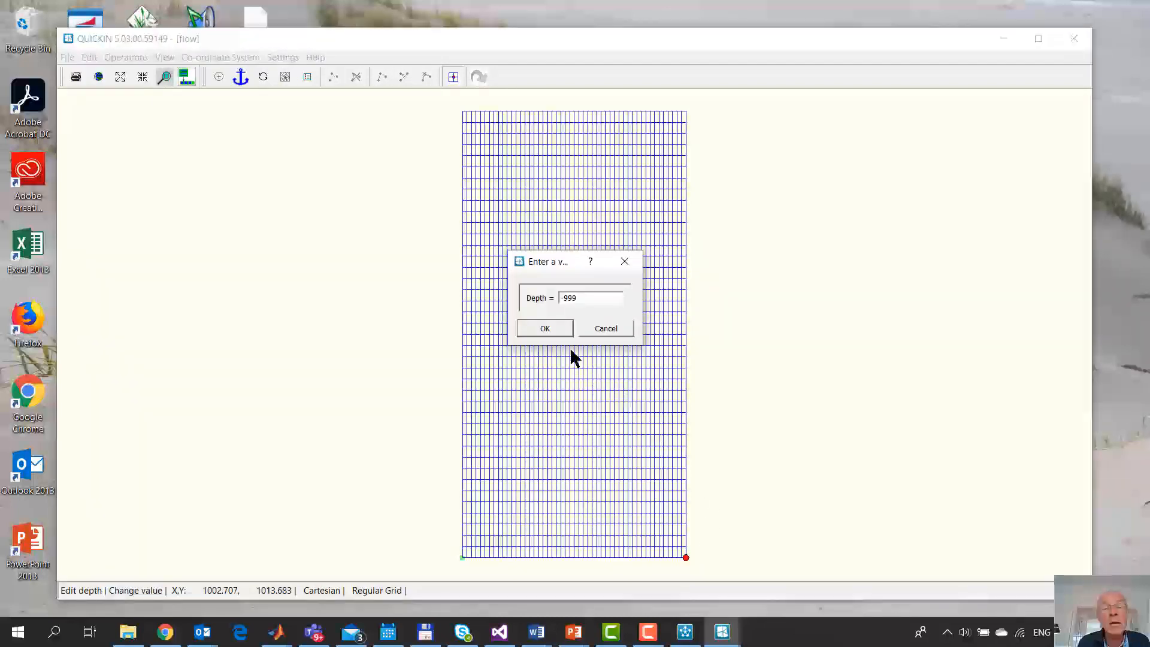
left_click_drag(594, 298, 506, 296)
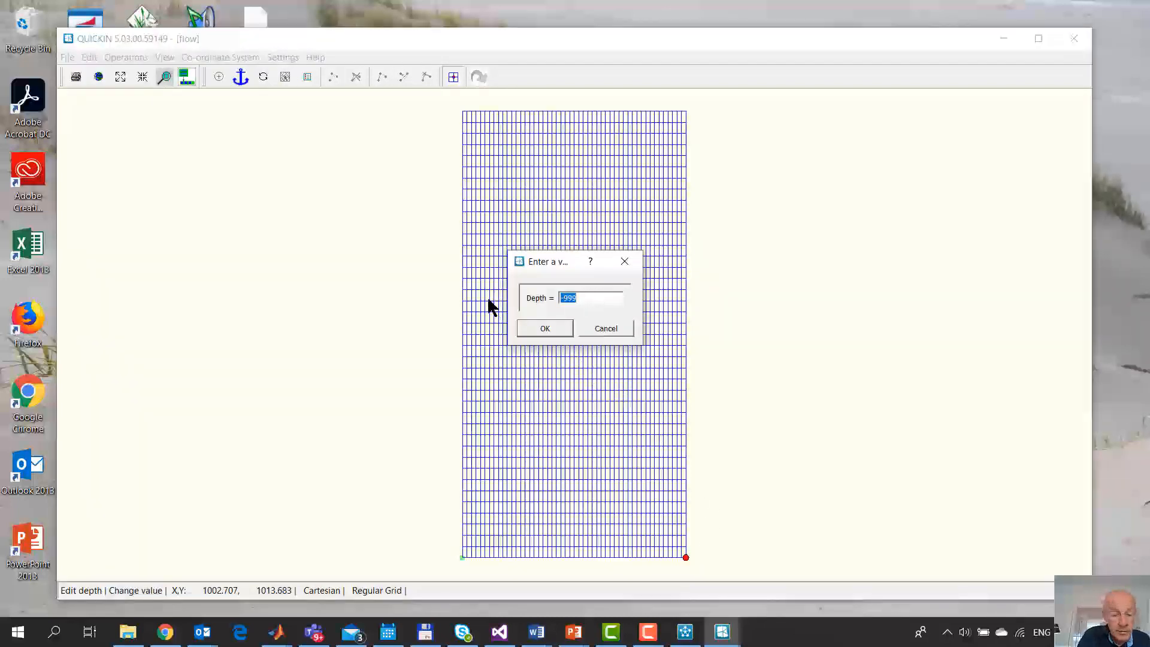
type("-1")
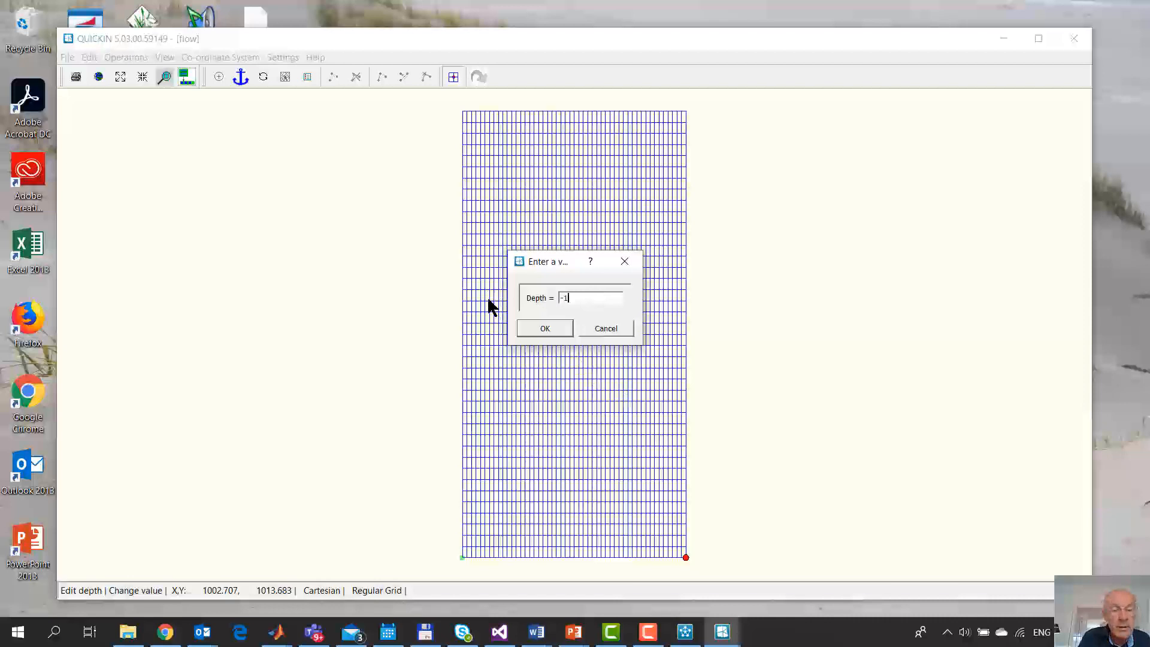
left_click(540, 328)
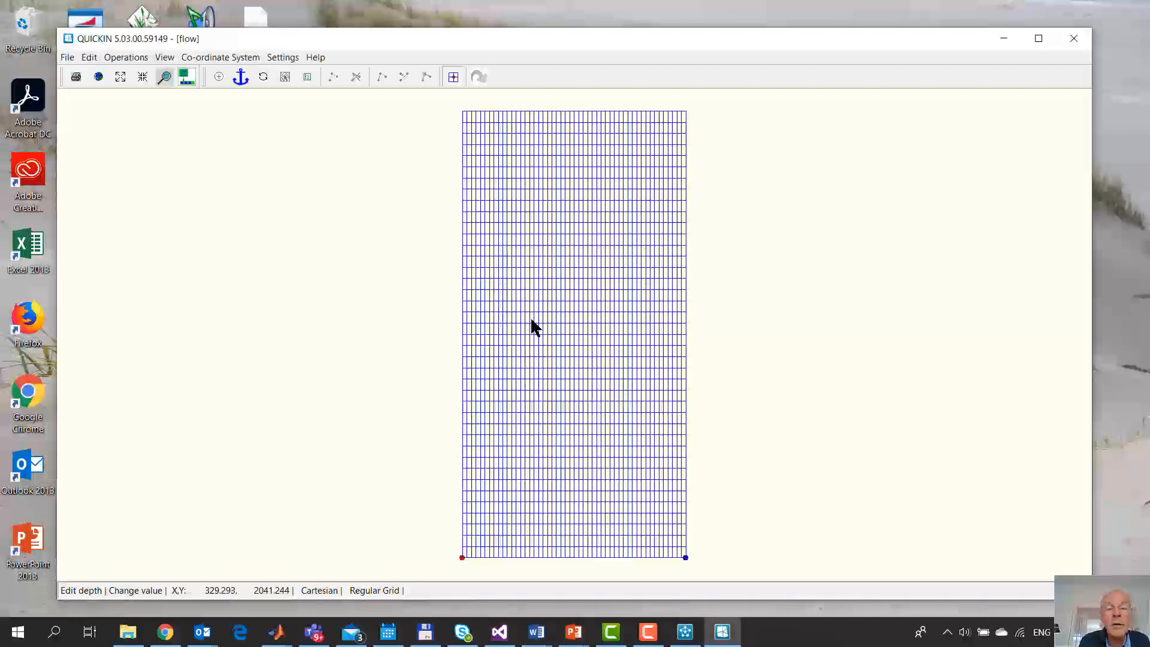
Use Depth Linear to interpolate depths along the flow grid's bottom line from its lower-left to its lower-right corner node
left_click(90, 57)
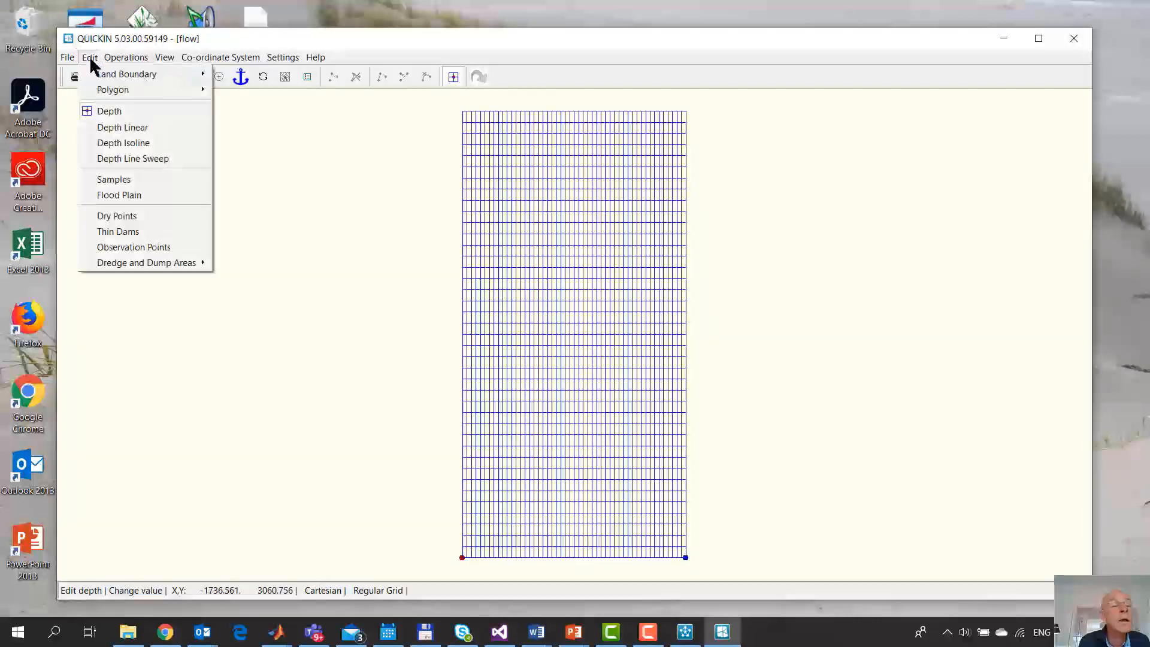
left_click(132, 128)
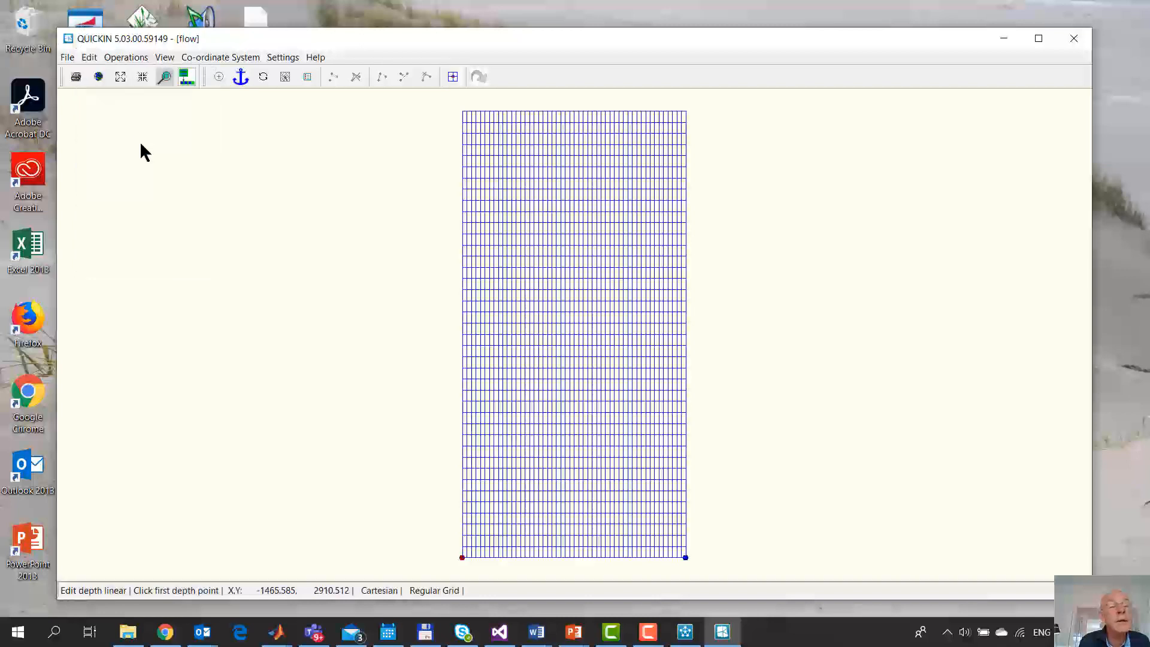
left_click(462, 556)
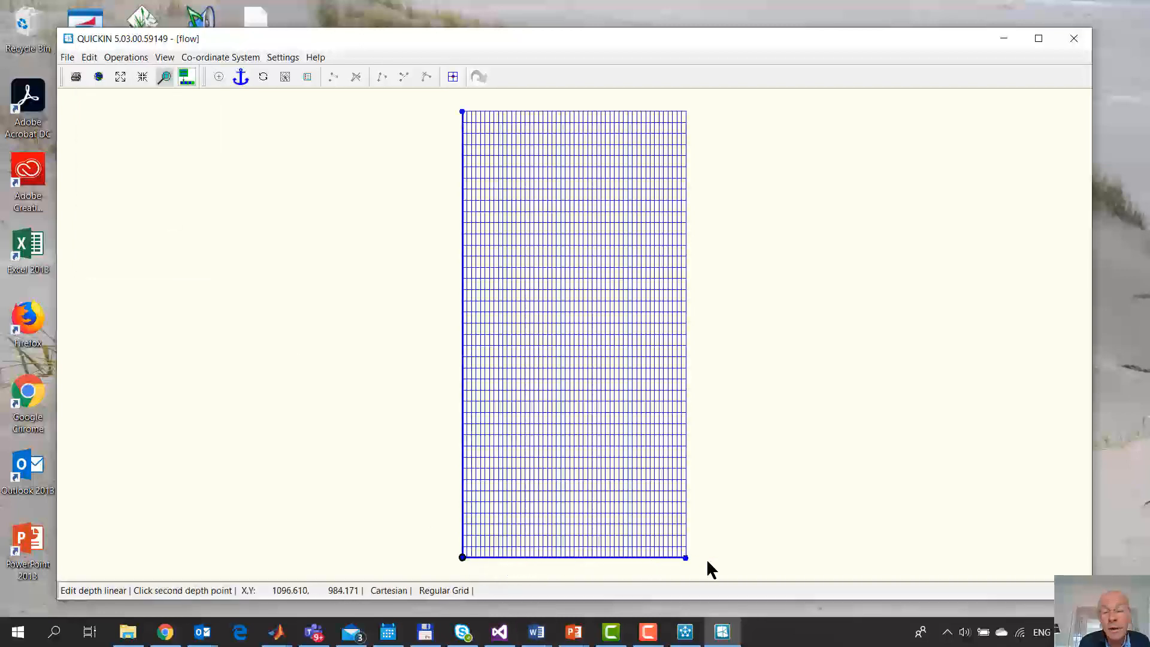
left_click(686, 557)
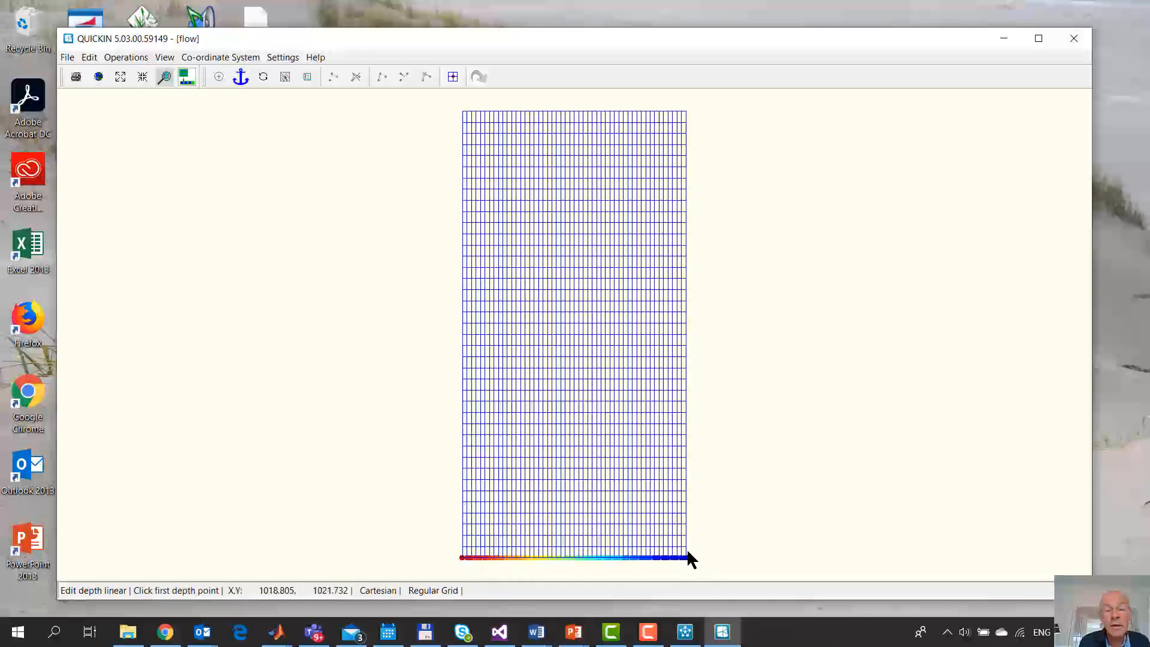
Use Depth Line Sweep between the two bottom corner nodes to copy the depth profile across the whole flow grid
left_click(89, 58)
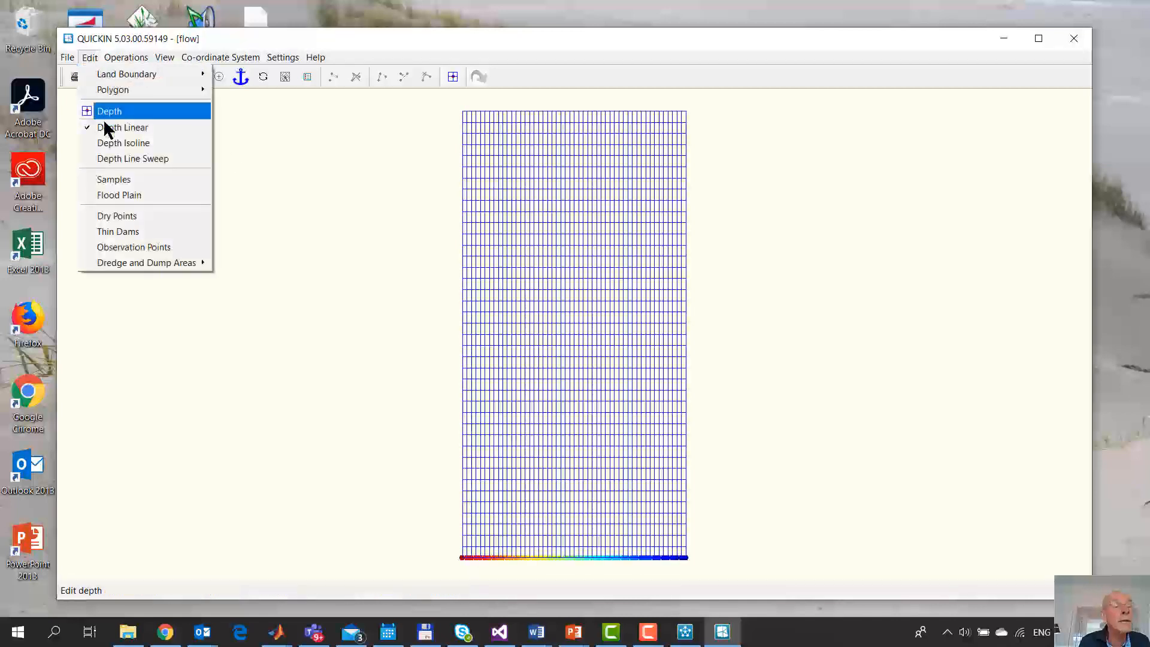
left_click(133, 158)
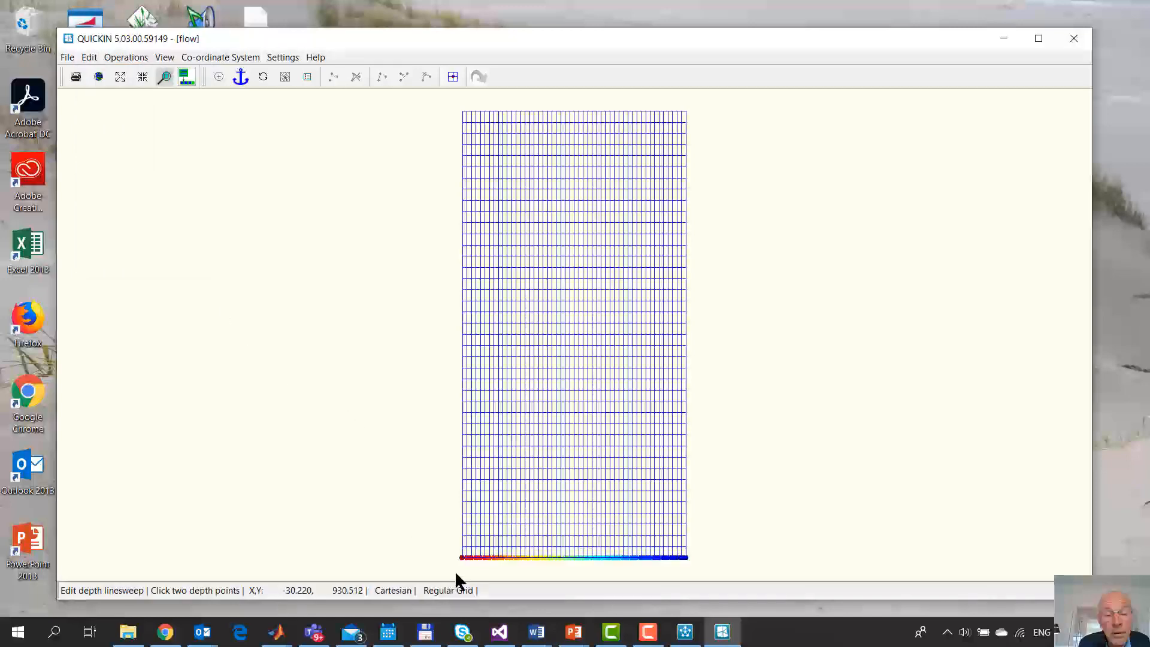
scroll(468, 564, "up", 5)
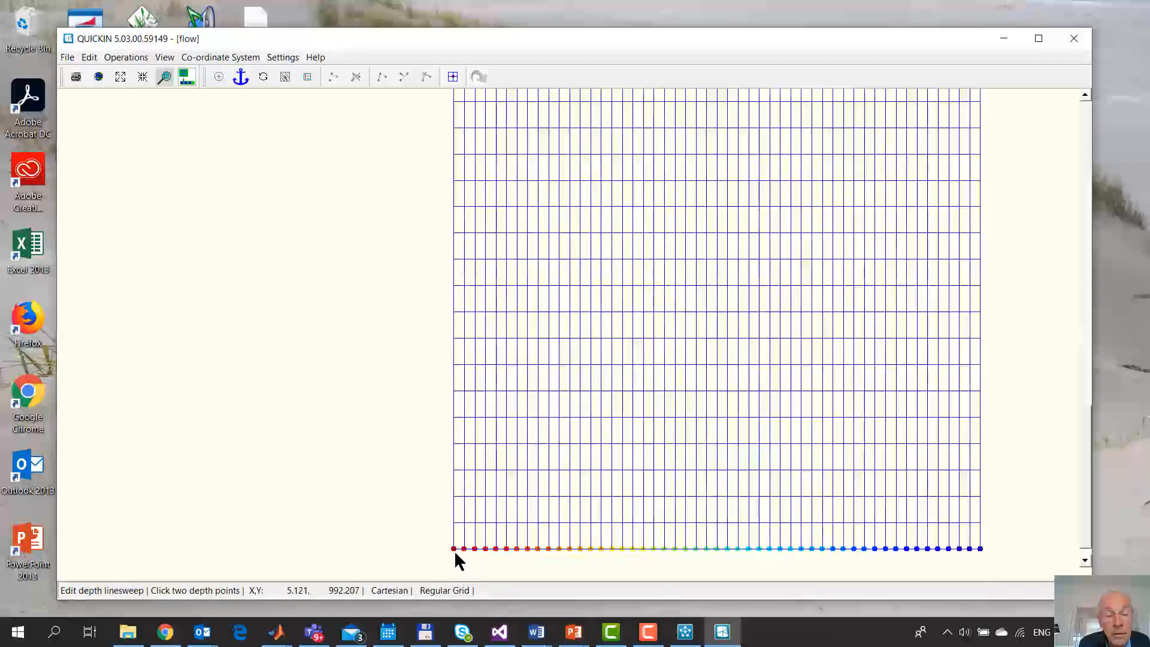
left_click(980, 549)
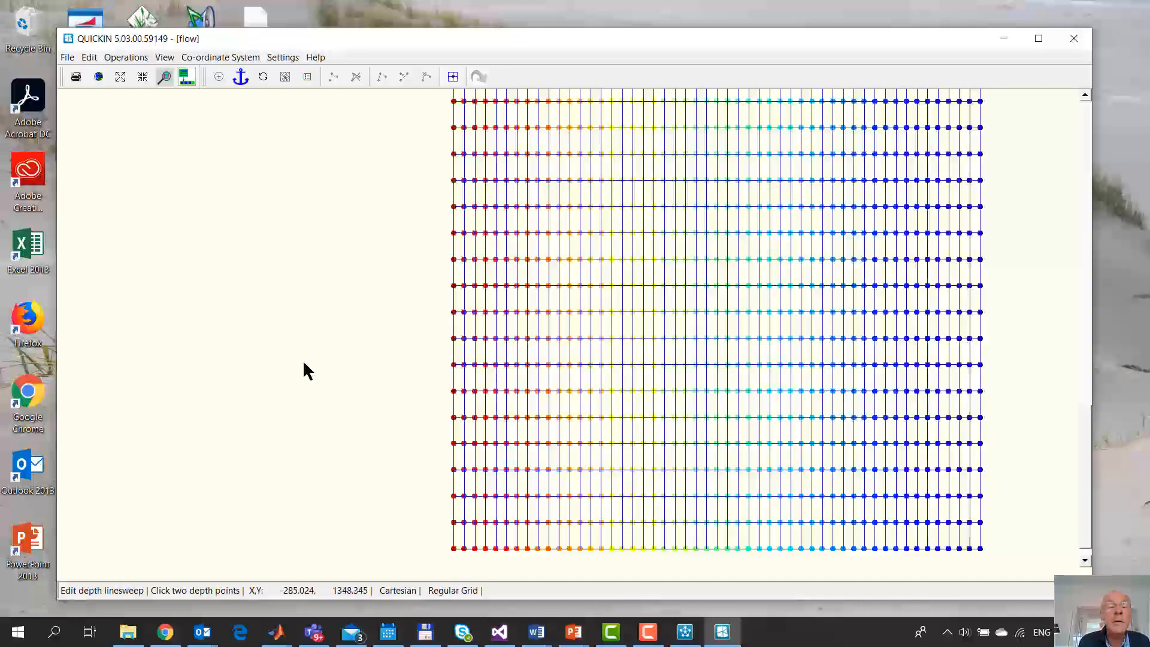
scroll(301, 358, "down", 4)
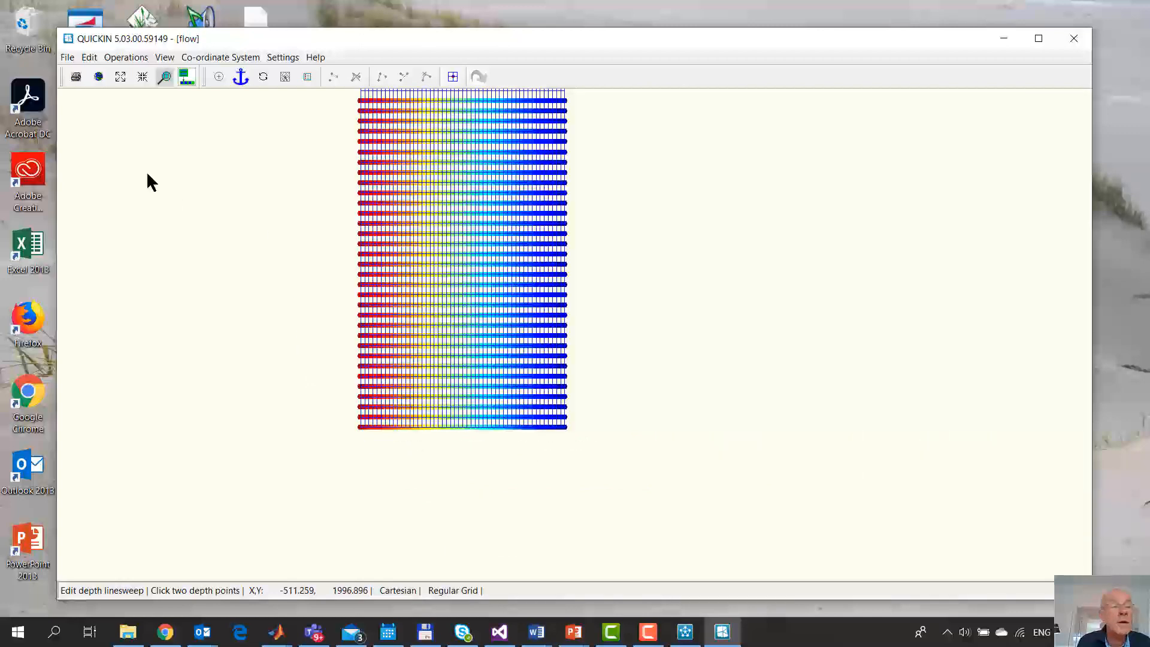
Export the flow grid's depth as a file named flow in the Coast2020 folder
left_click(67, 58)
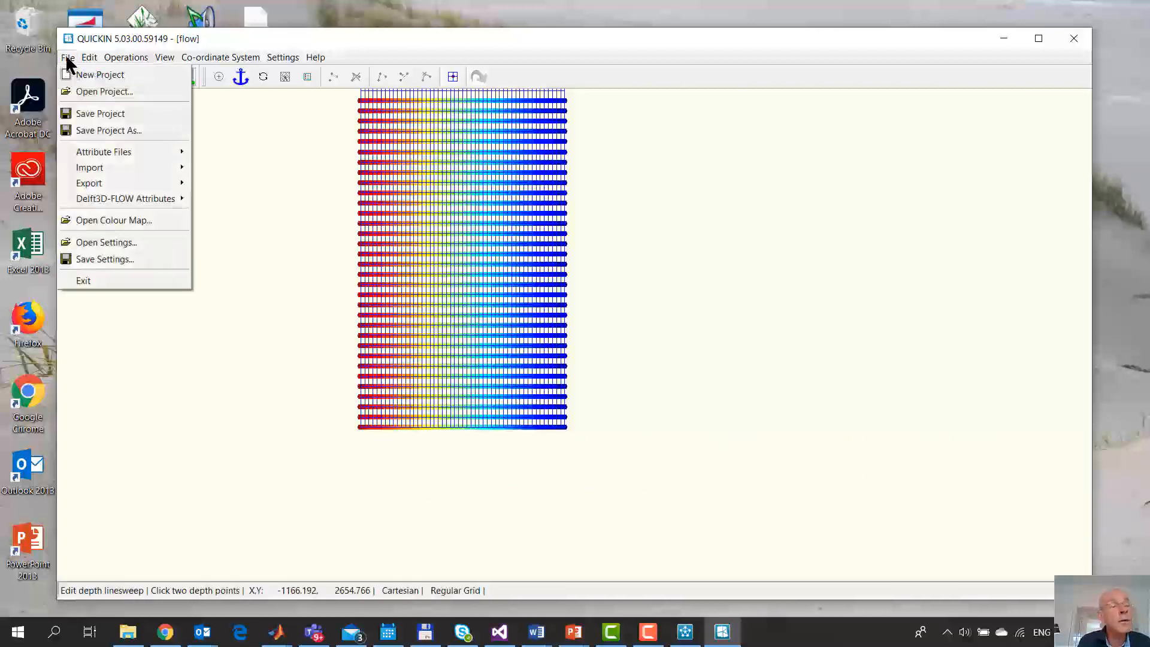
mouse_move(150, 184)
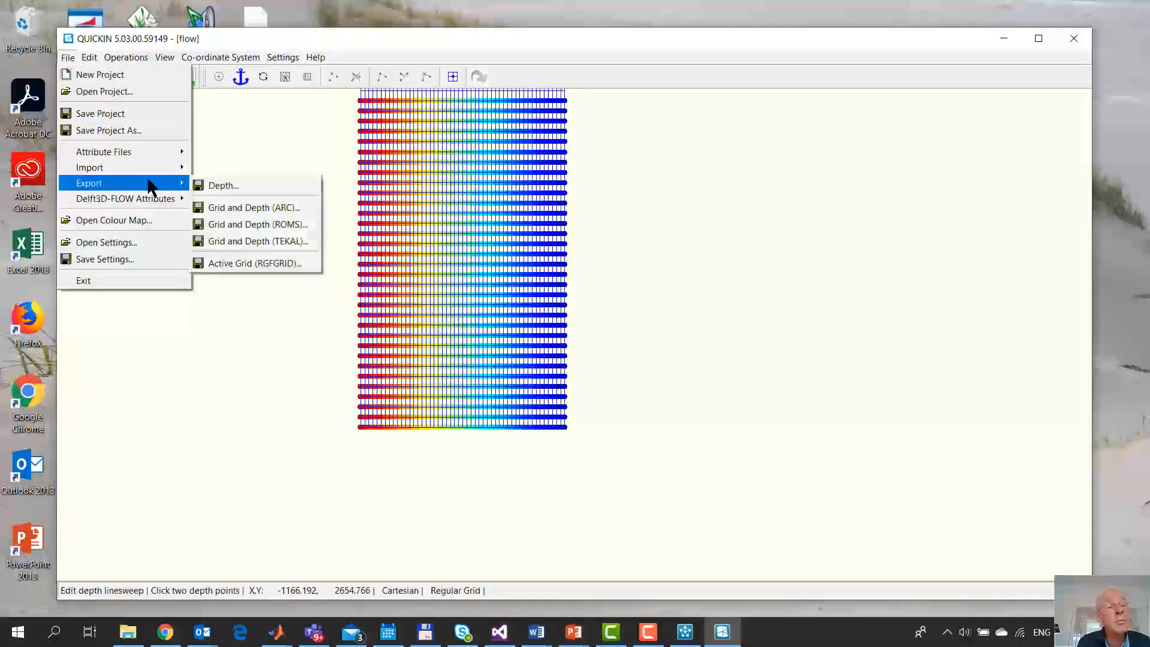
left_click(218, 187)
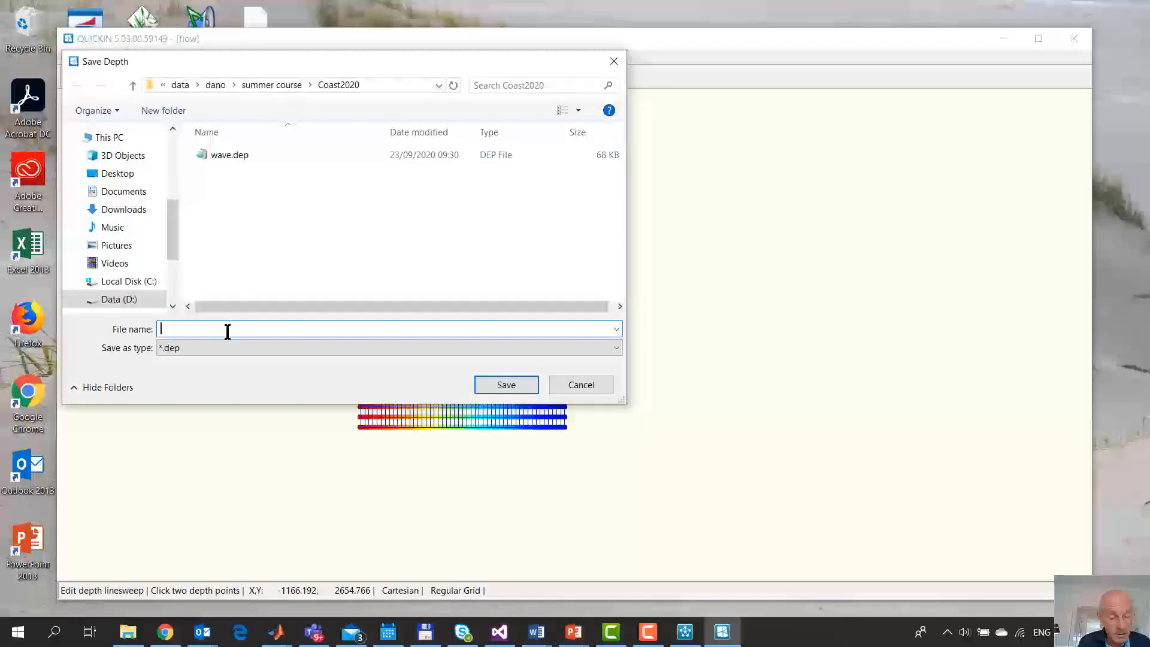
type("flow")
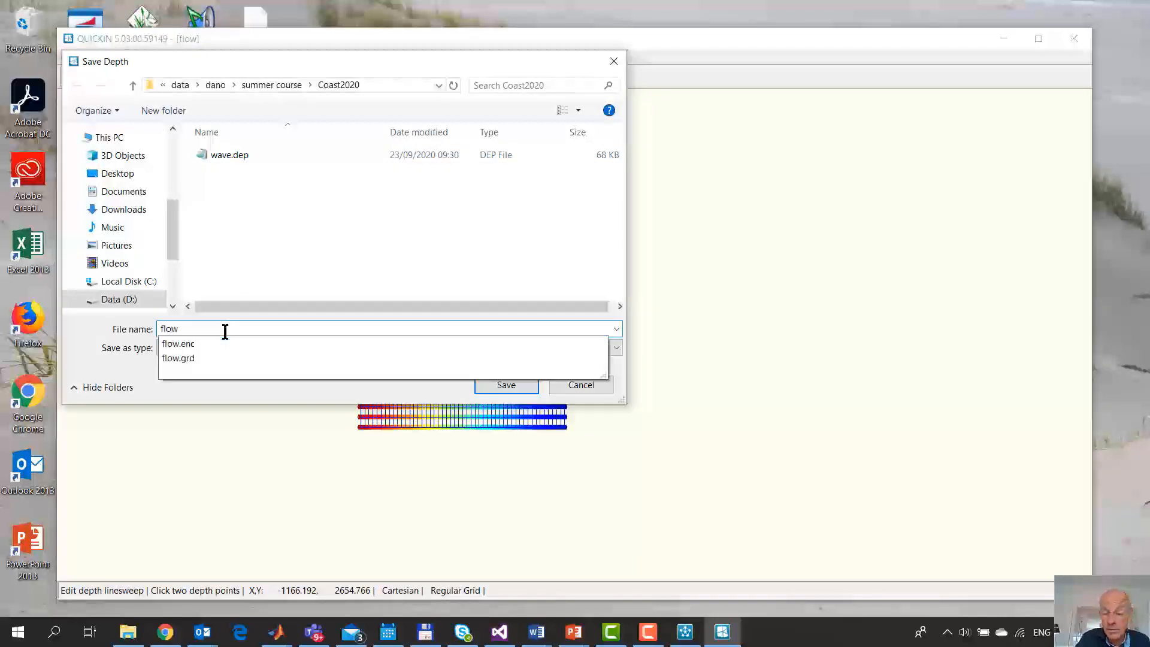
key("Return")
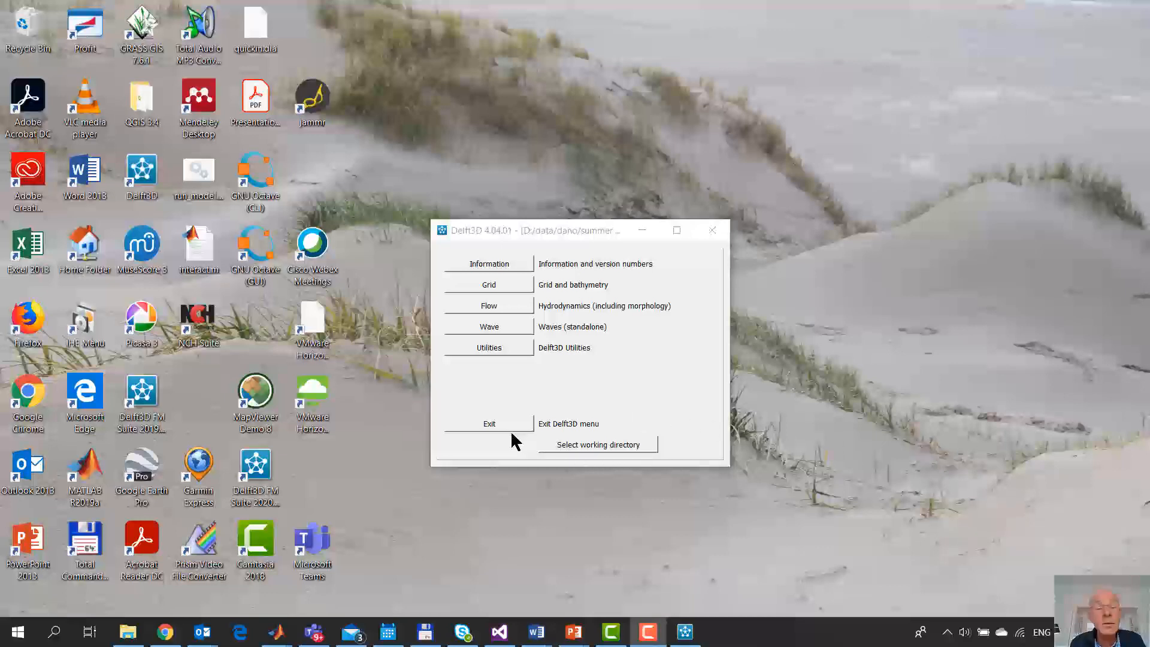
Switch to the Delft3D launcher, open the FLOW input editor and enter "Coast model" as the description
left_click(507, 303)
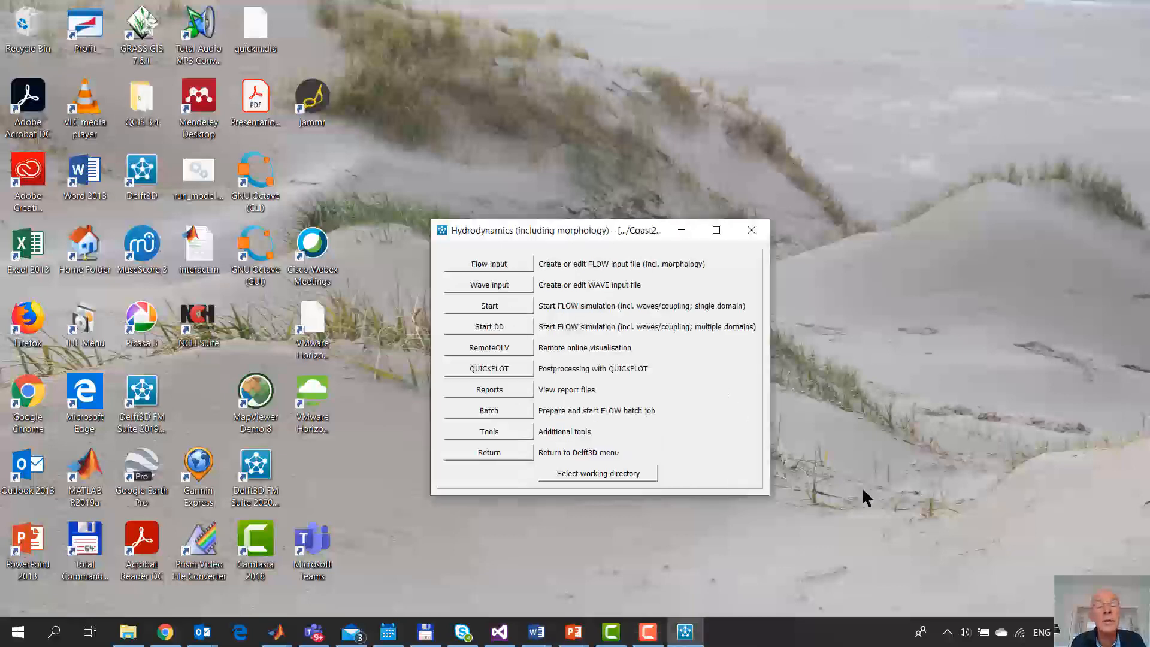
left_click(492, 261)
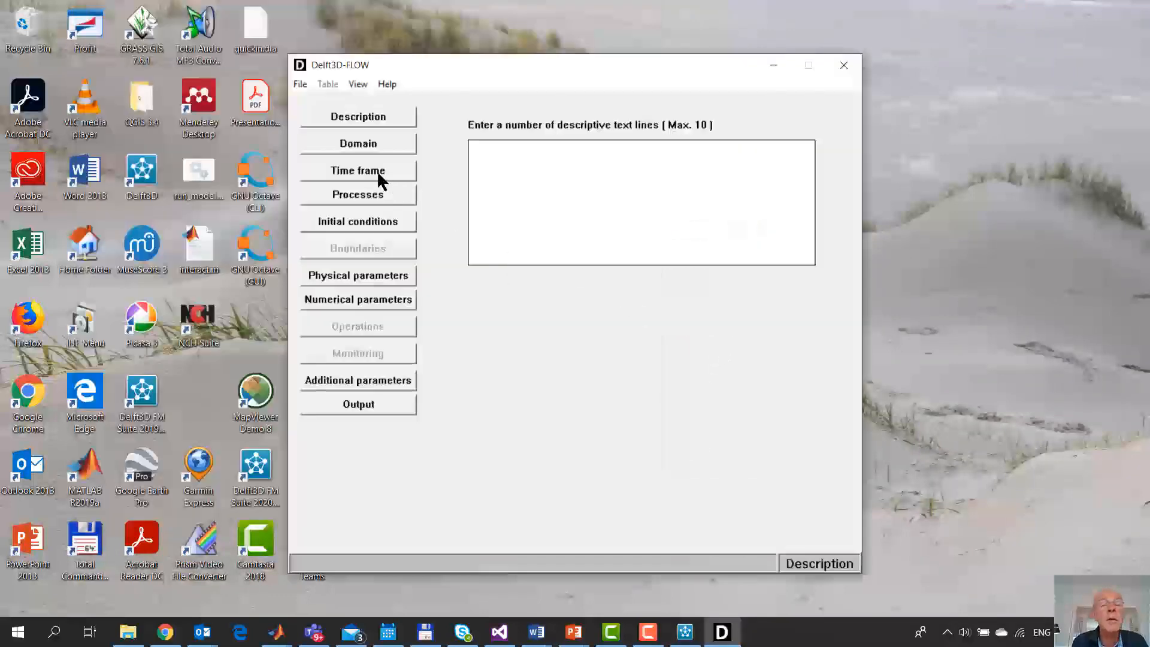
left_click(394, 117)
left_click(503, 152)
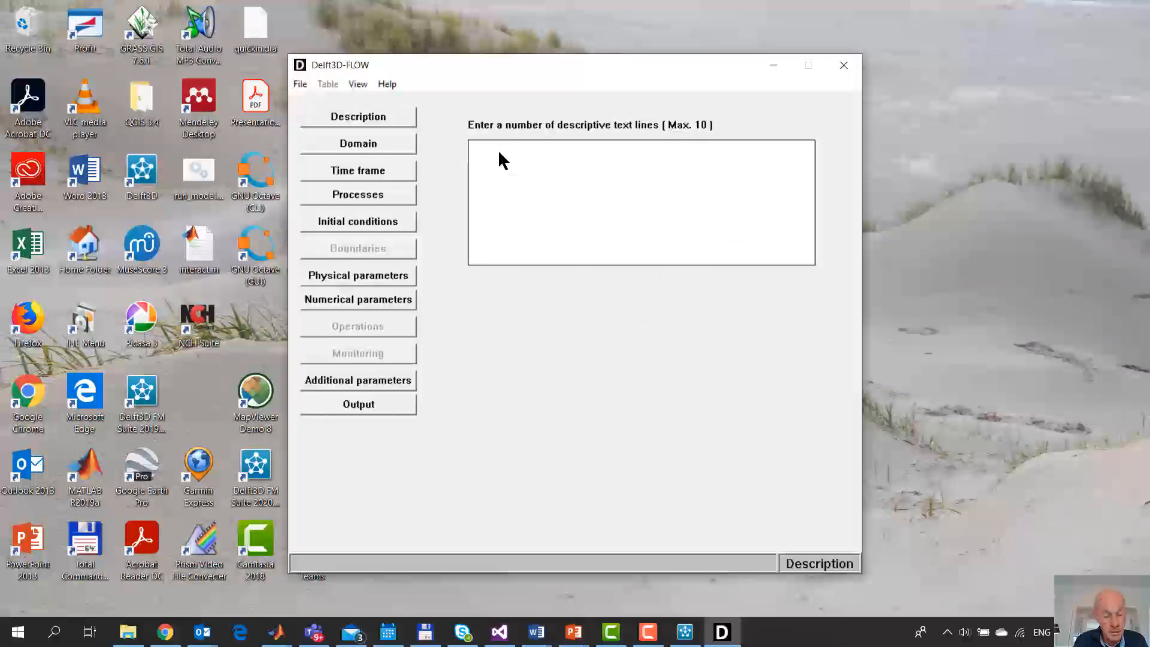
type("Coast")
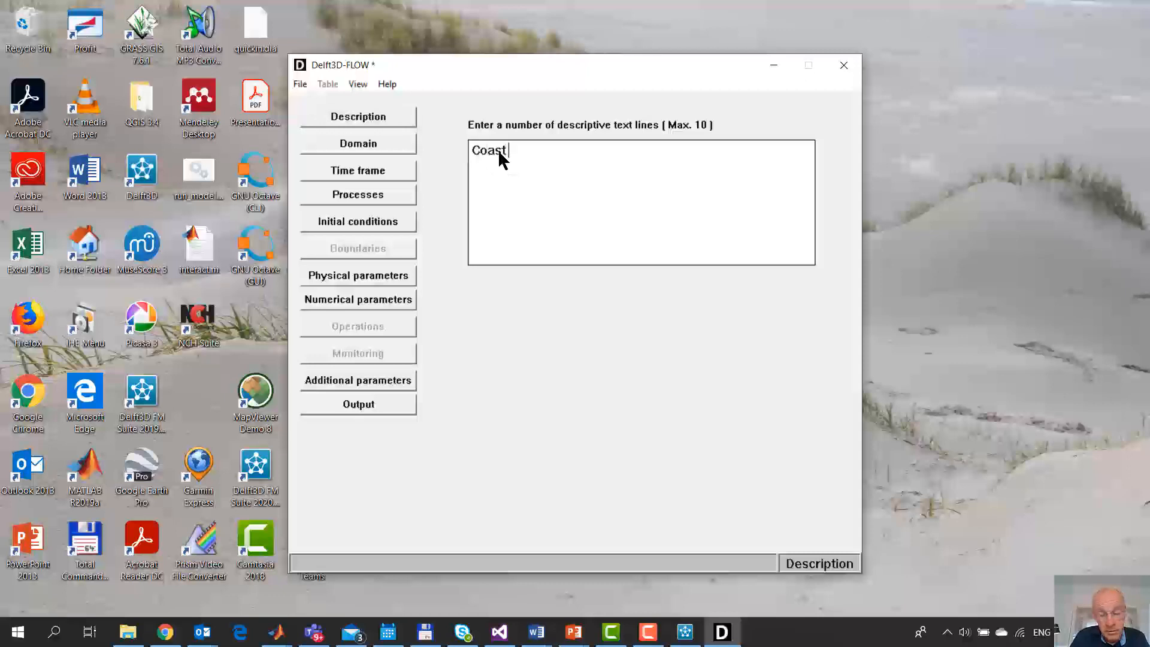
type(" model")
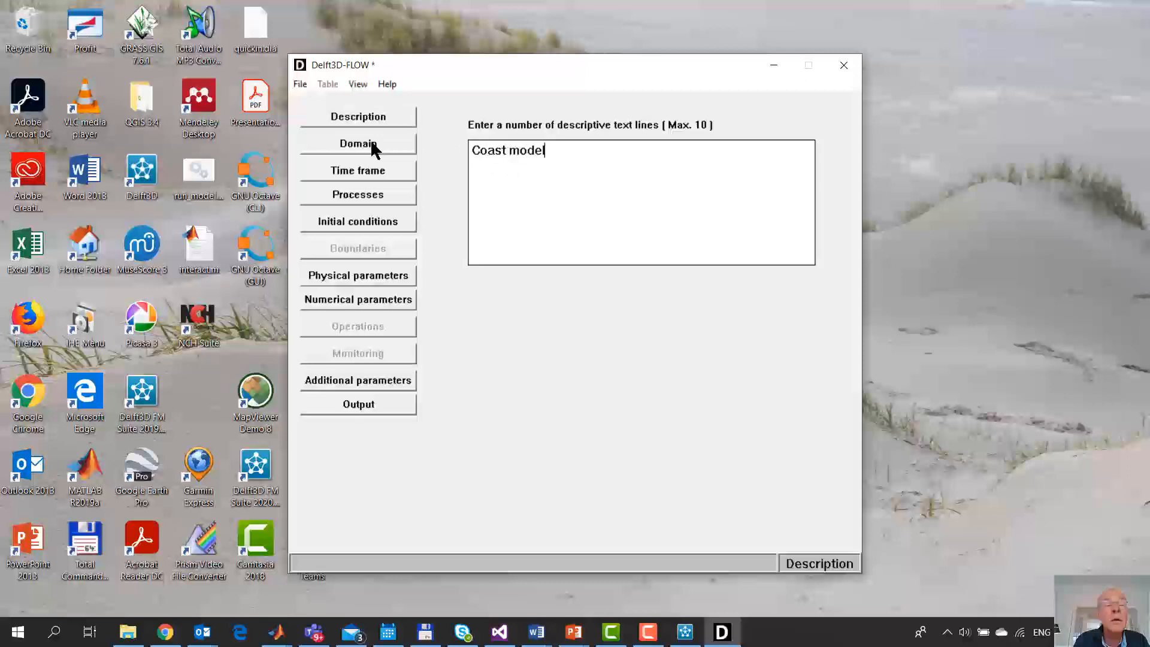
Load flow.grd as the domain's grid and flow.enc as its grid enclosure
left_click(371, 146)
left_click(530, 168)
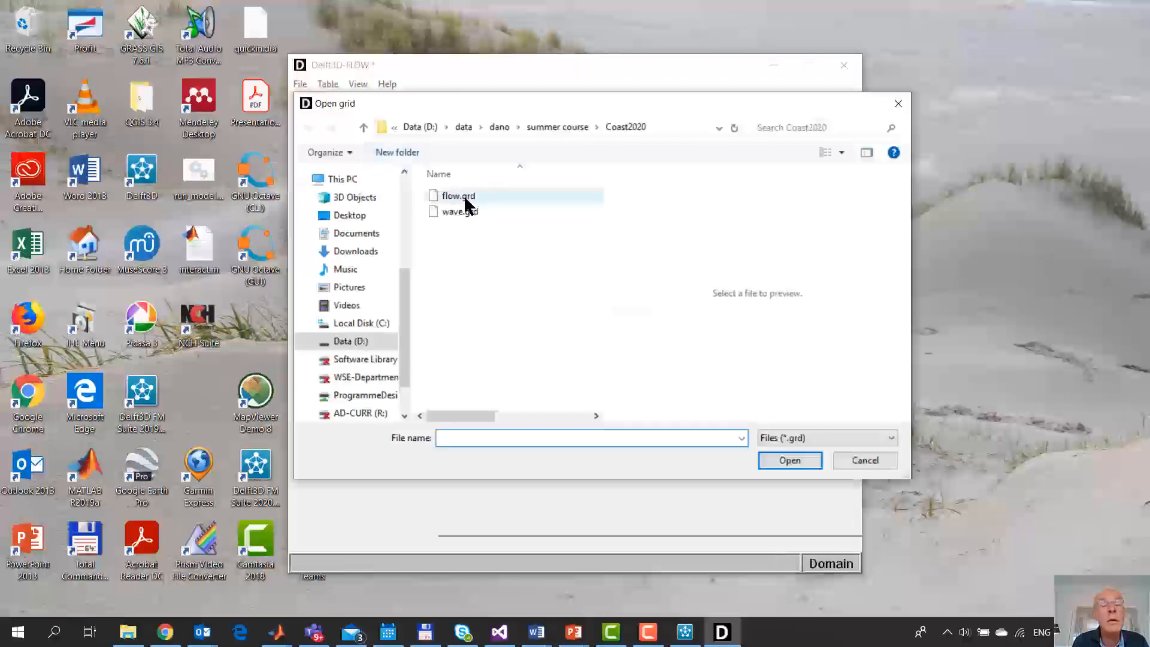
double_click(461, 196)
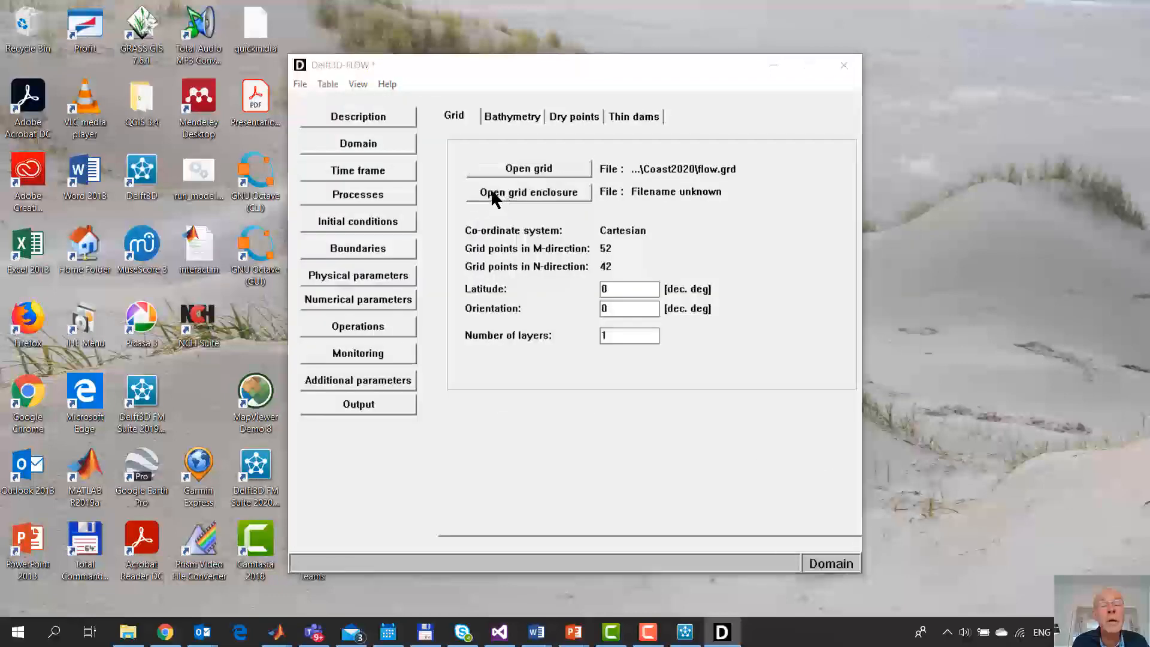
left_click(493, 195)
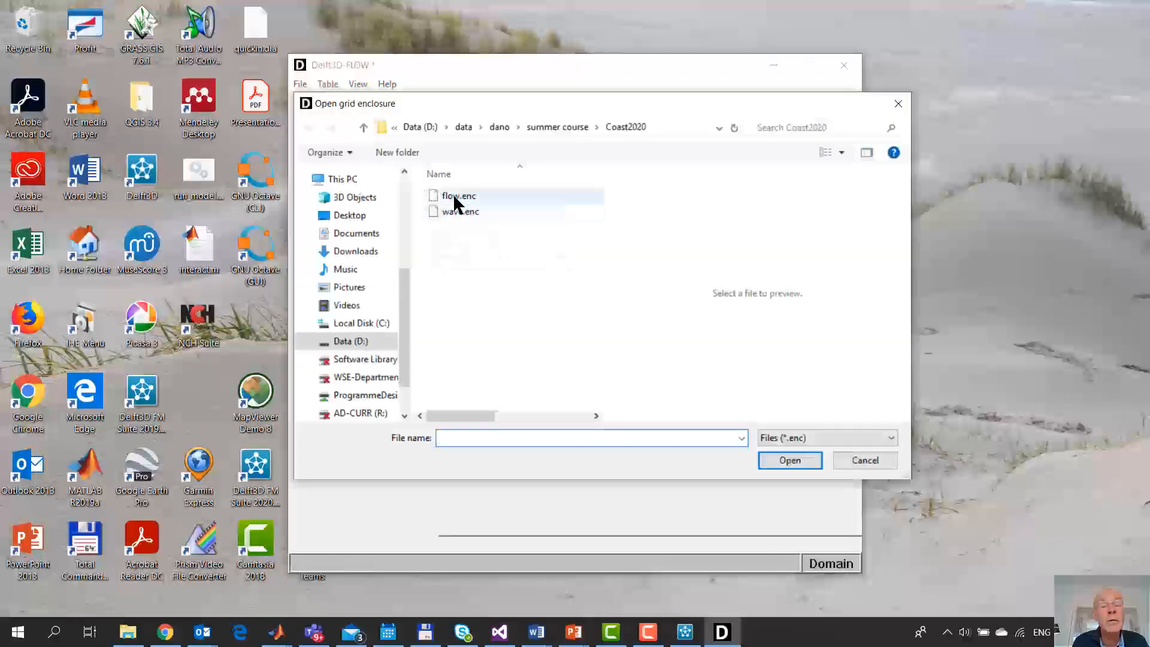
double_click(454, 196)
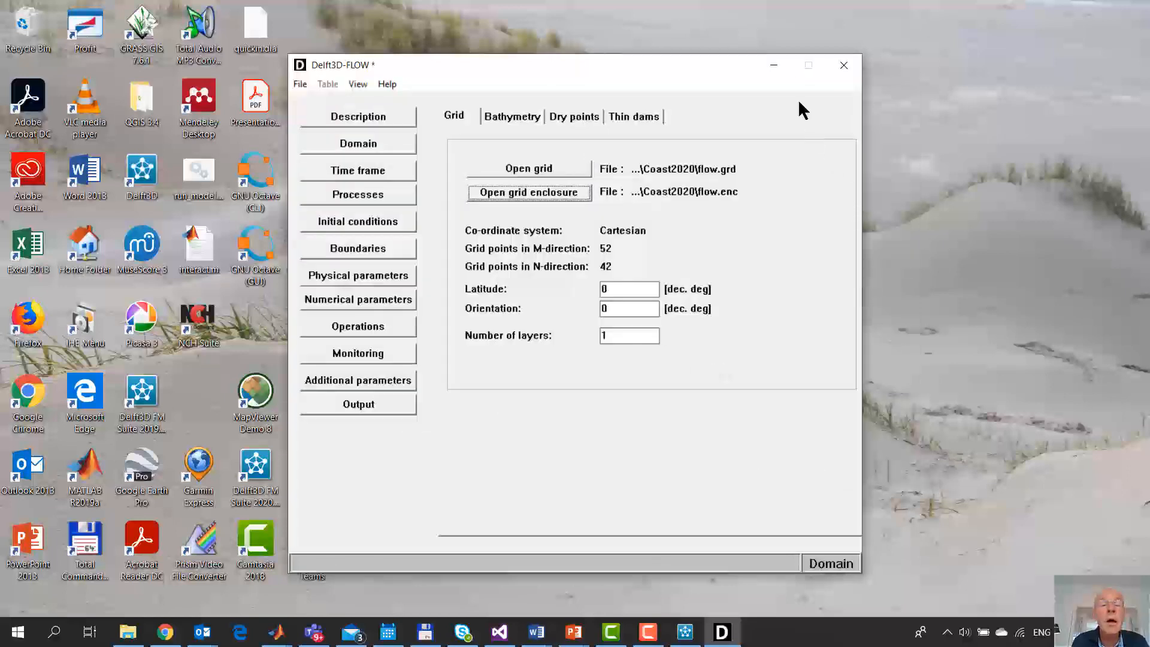
Change the domain's bathymetry source from uniform to file and load flow.dep
left_click(519, 120)
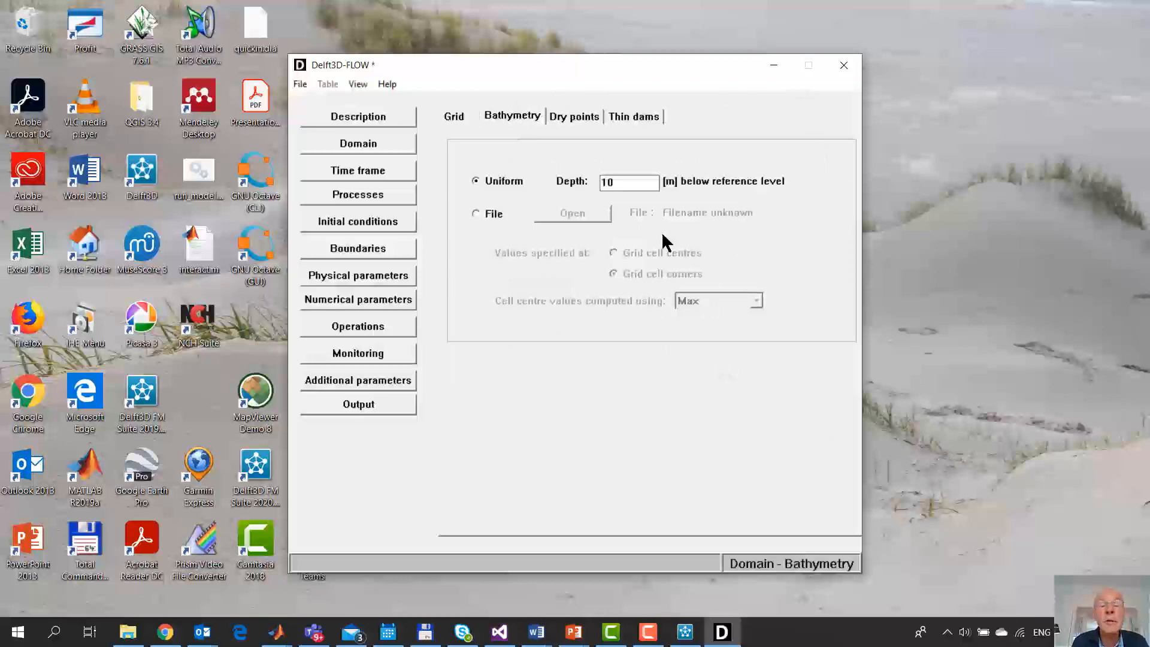
left_click(474, 212)
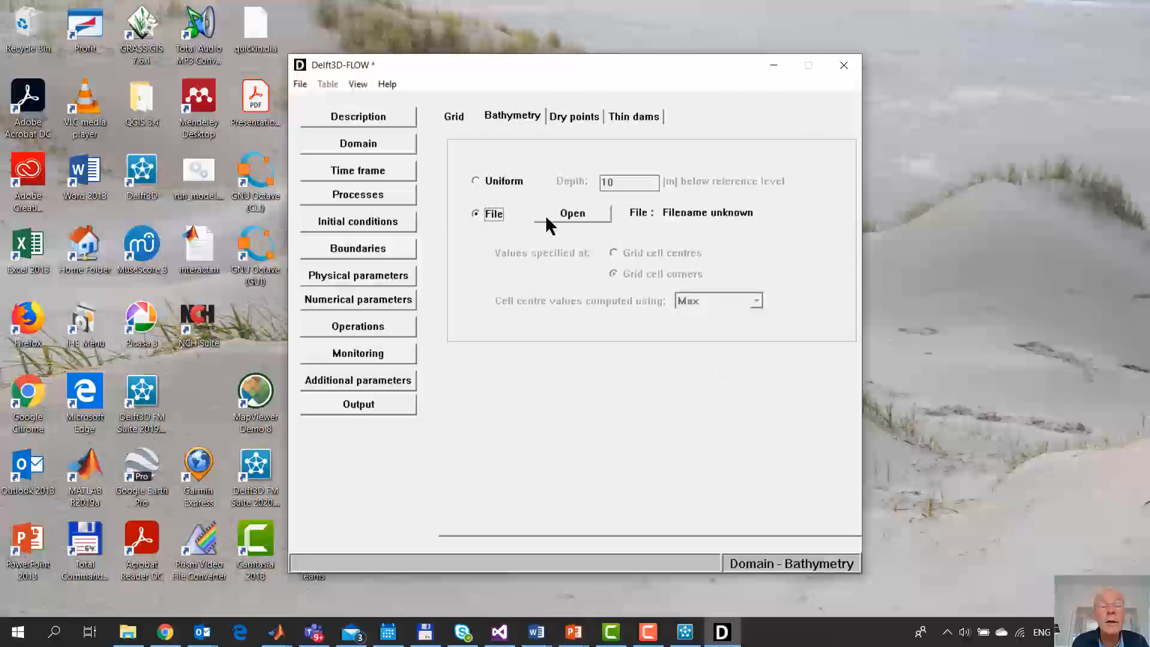
left_click(551, 216)
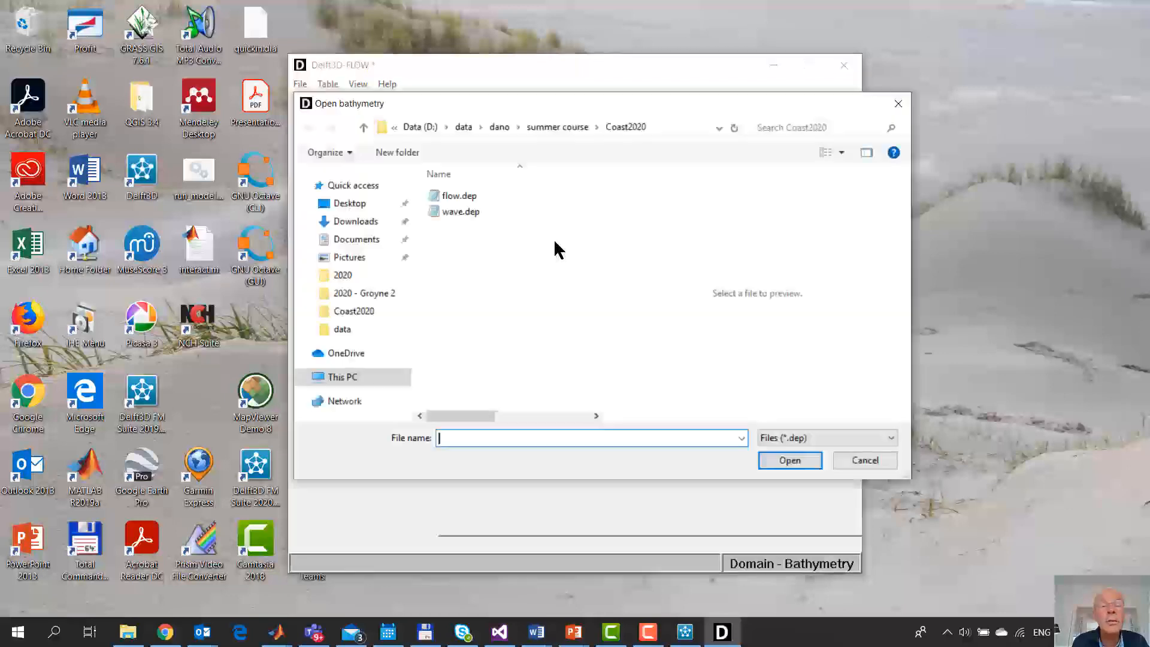
left_click(449, 197)
double_click(446, 196)
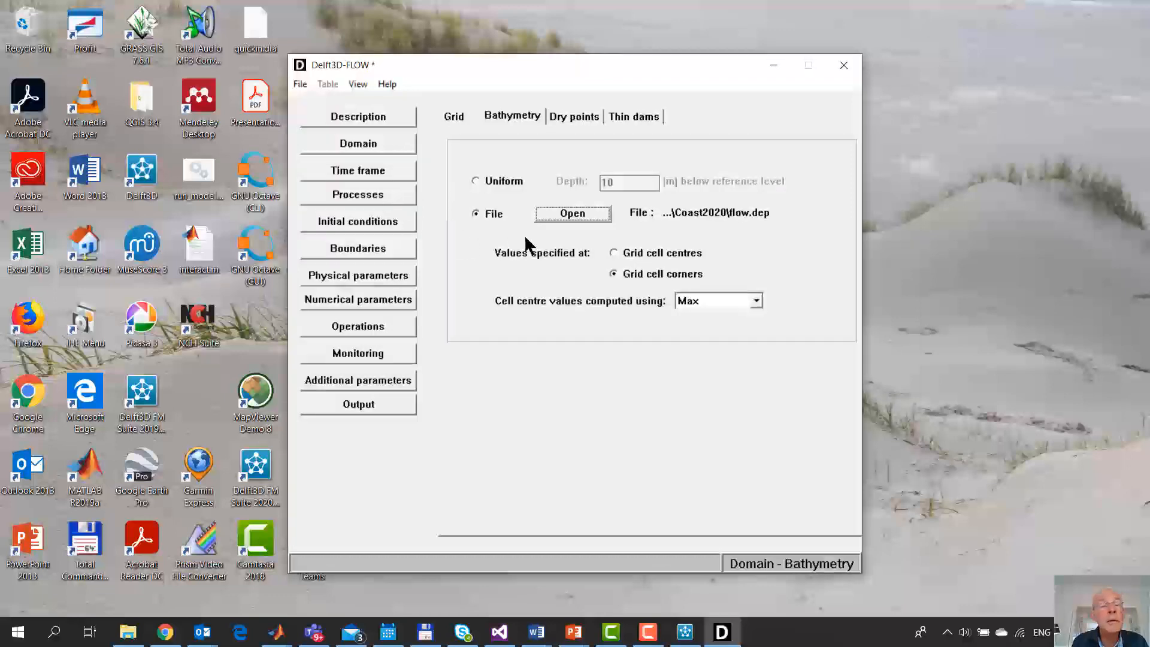
Set the simulation time step to .2 min in the time frame
left_click(369, 176)
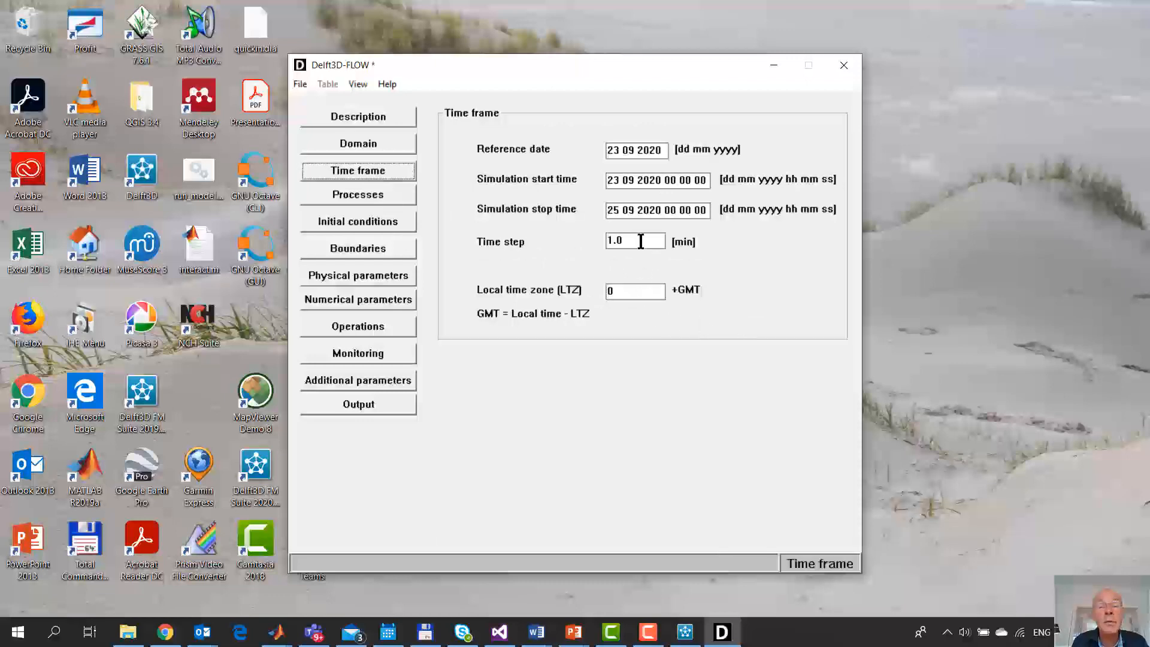
left_click_drag(640, 241, 549, 236)
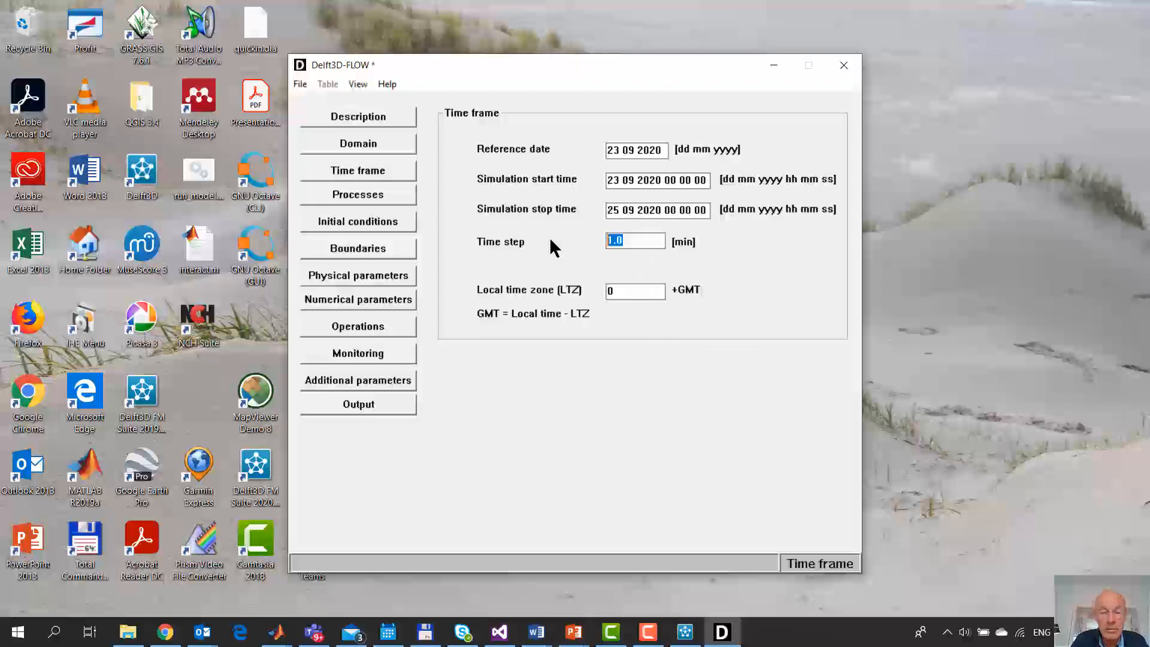
type(".2")
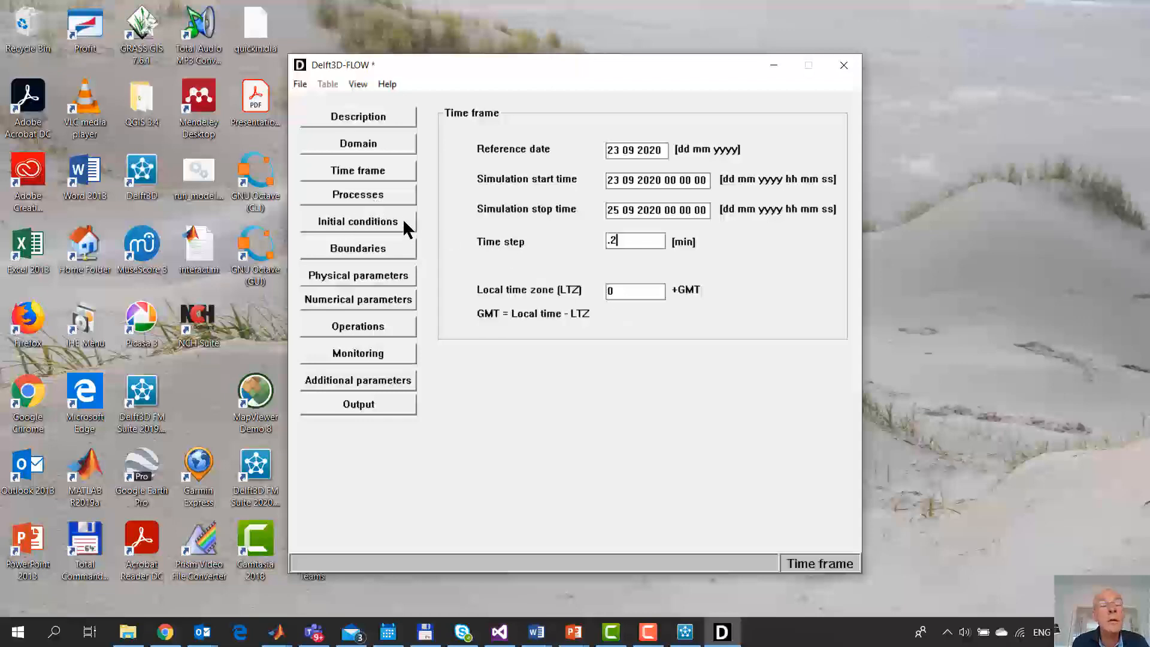
Enable the Wave process with online Delft3D-WAVE coupling and go to the required output settings
left_click(380, 194)
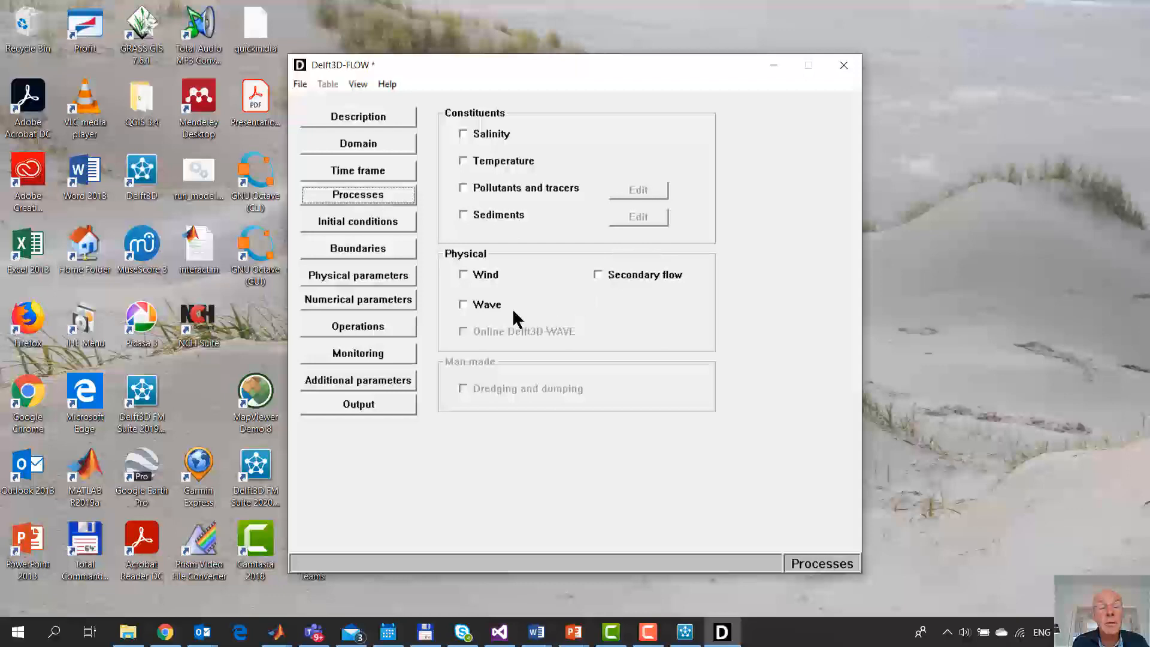
left_click(463, 304)
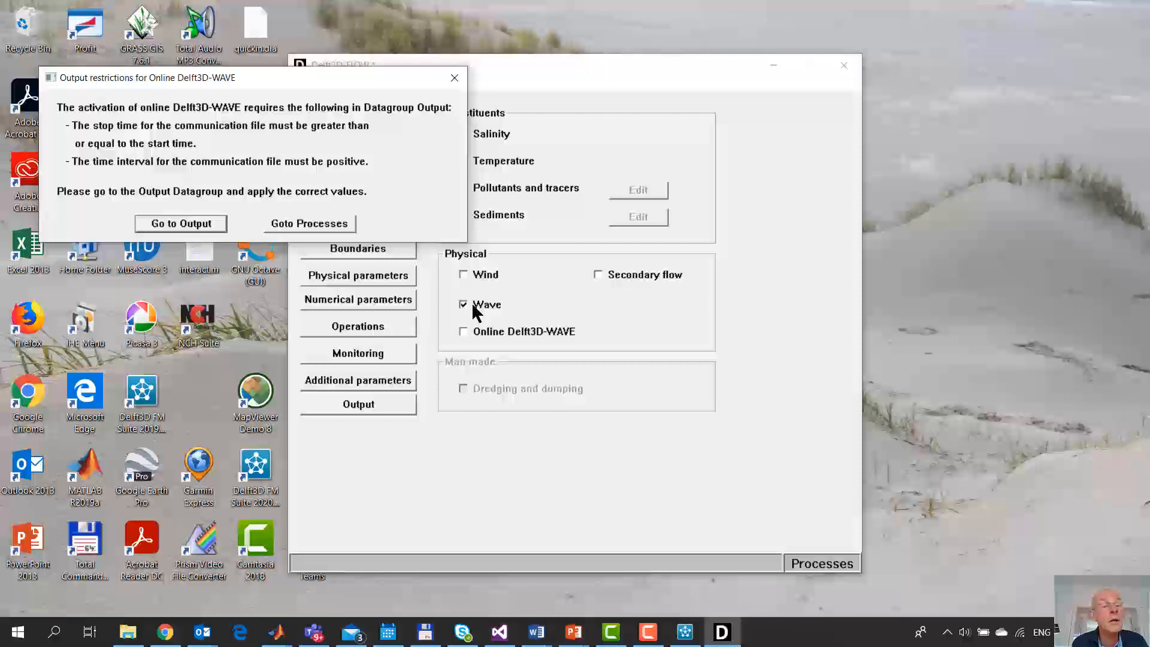
left_click(180, 223)
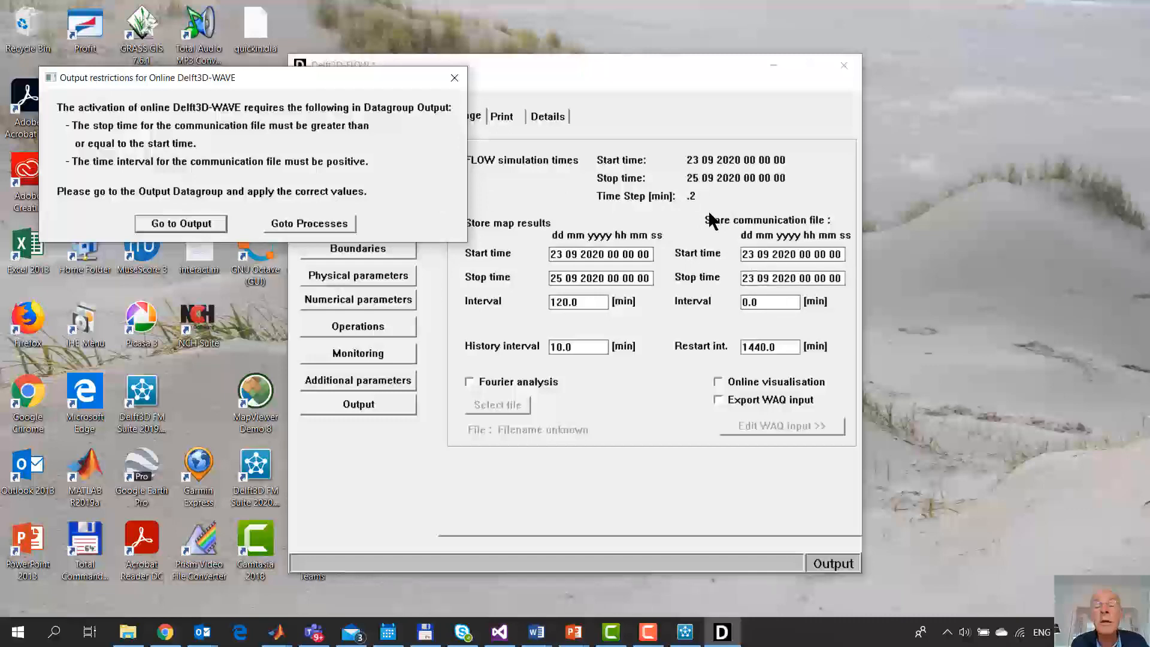
left_click(750, 277)
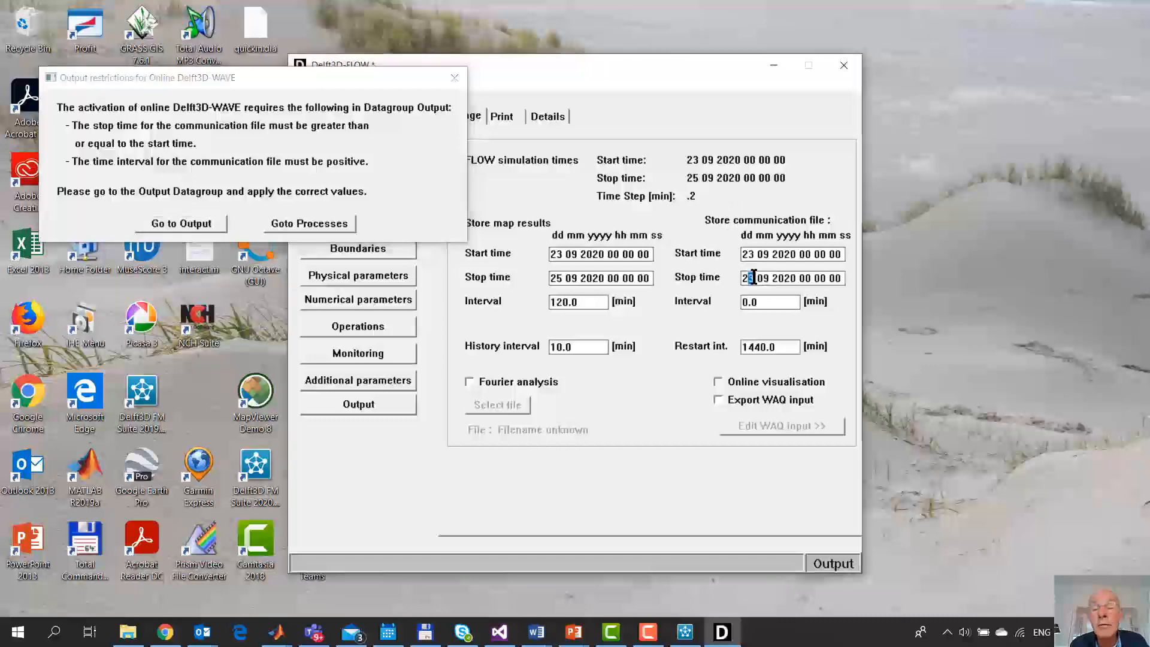
type("5")
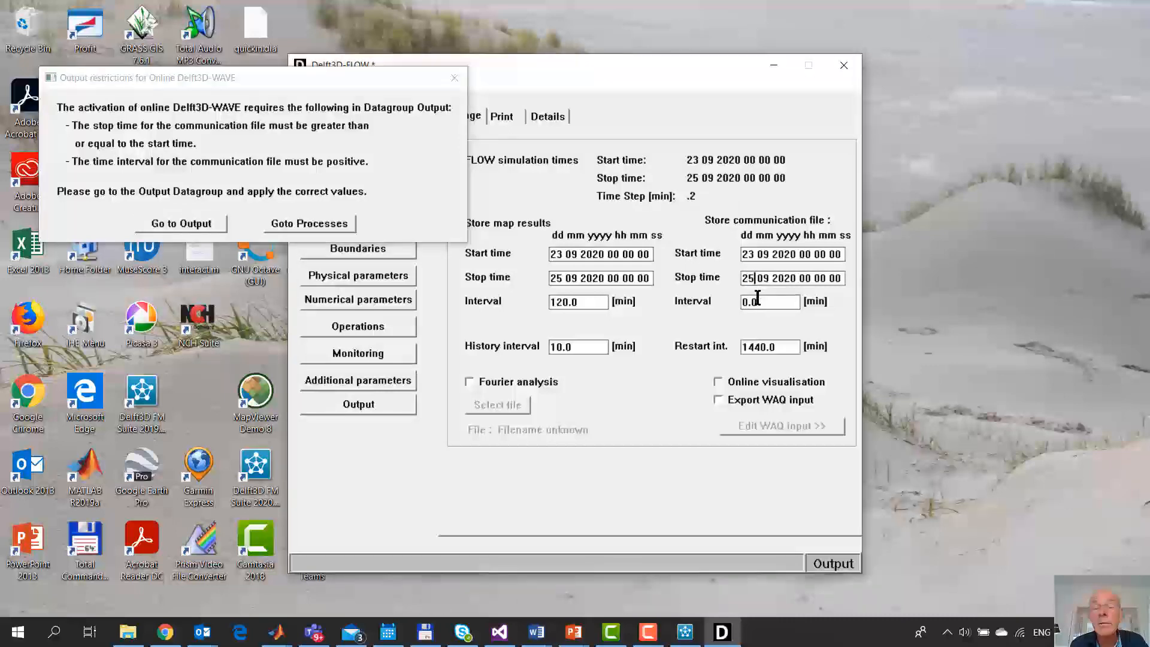
key("Tab")
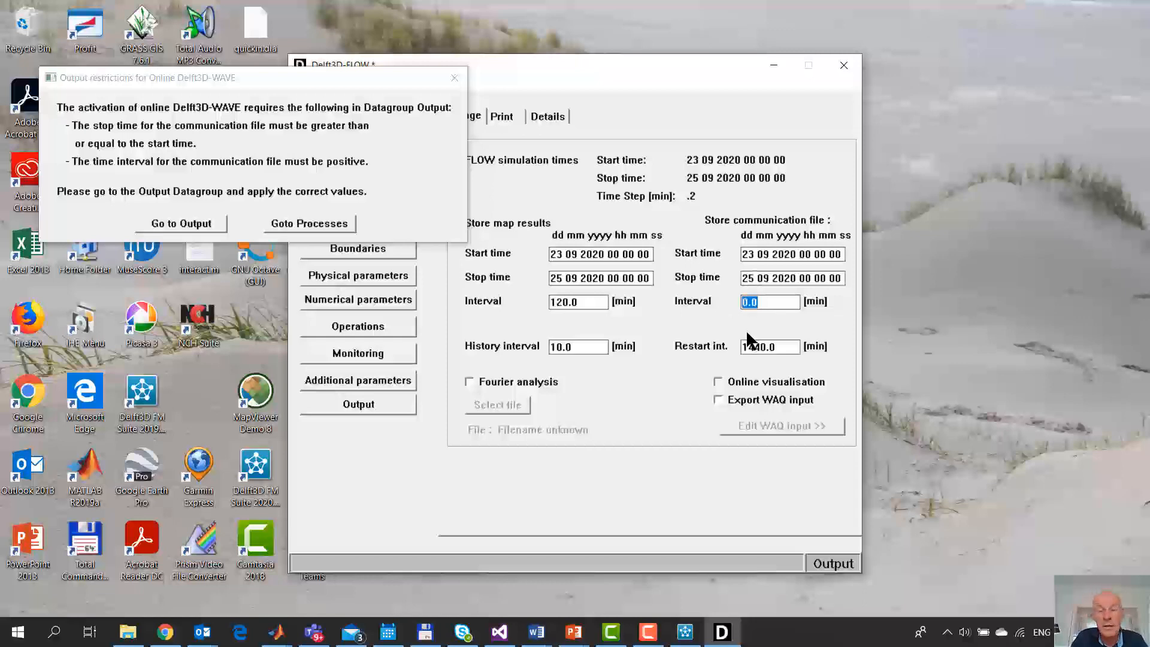
type("20")
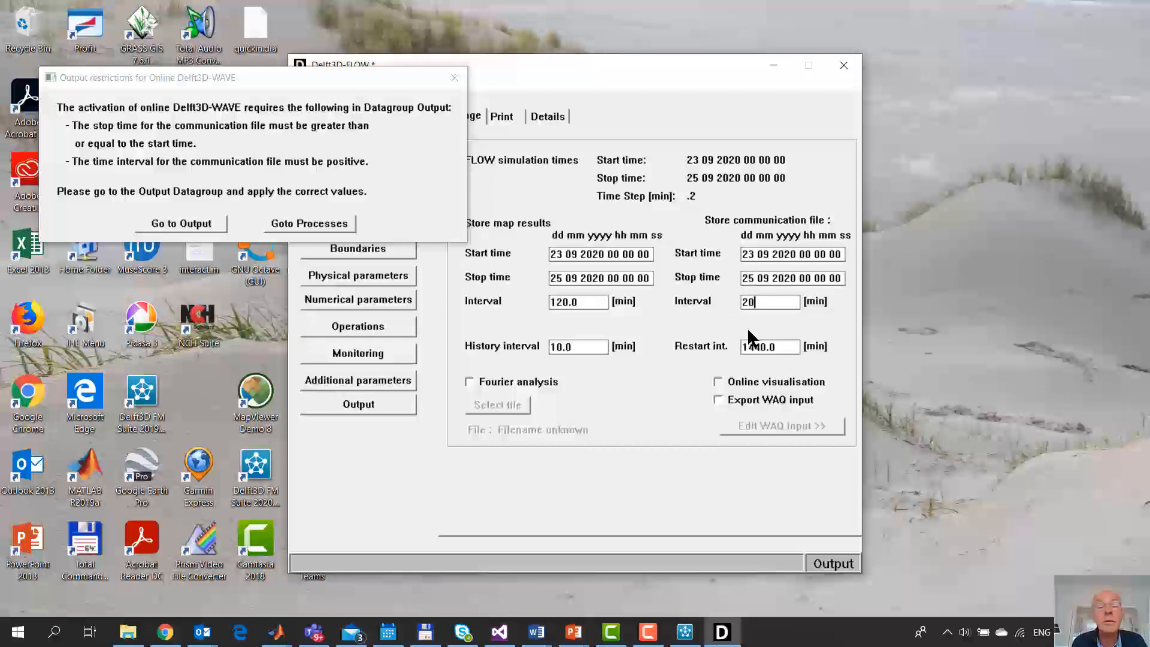
Set the map results interval to 20 min, history interval to 1 min and restart interval to 0, and return to the processes
left_click_drag(585, 302, 541, 301)
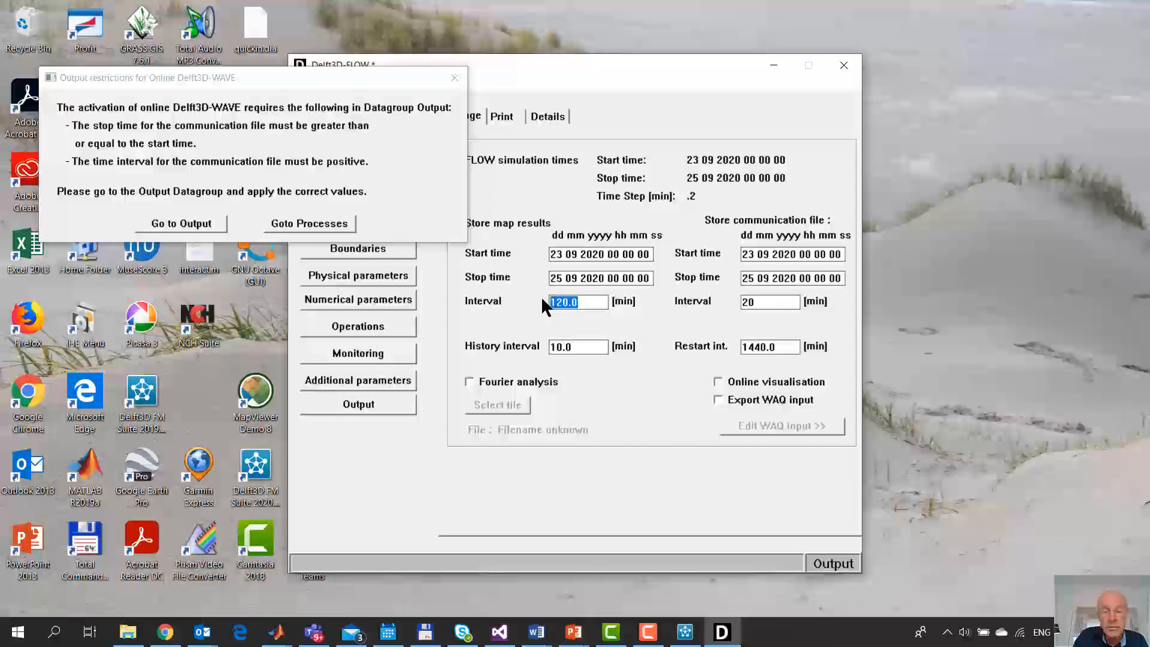
type("20")
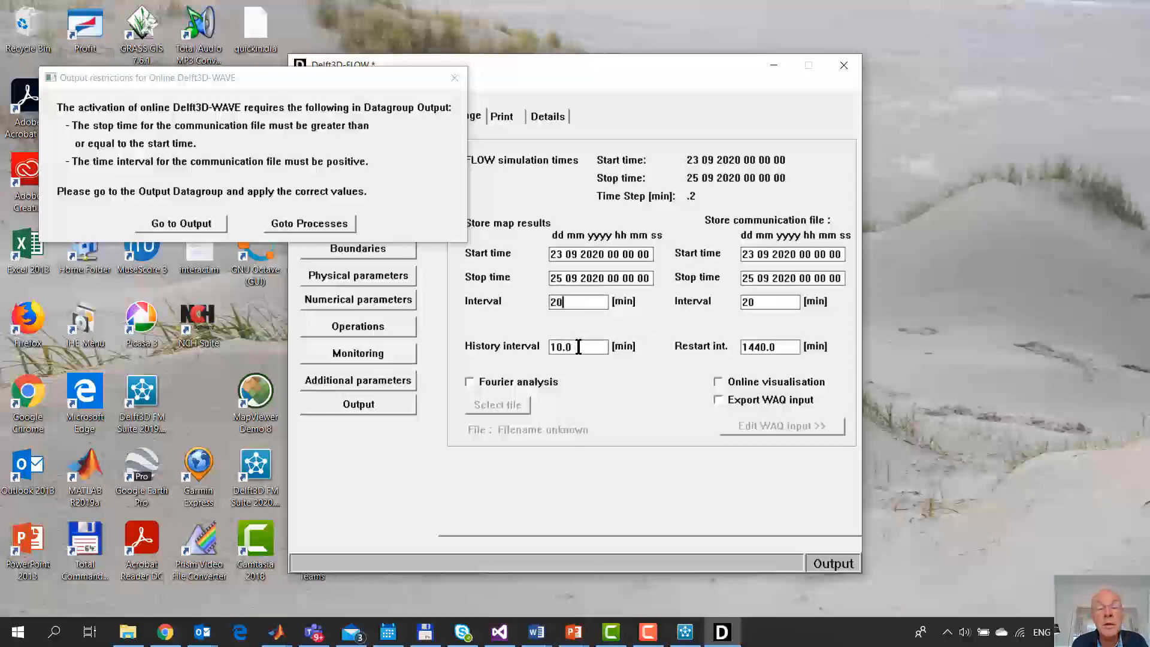
left_click_drag(581, 347, 543, 350)
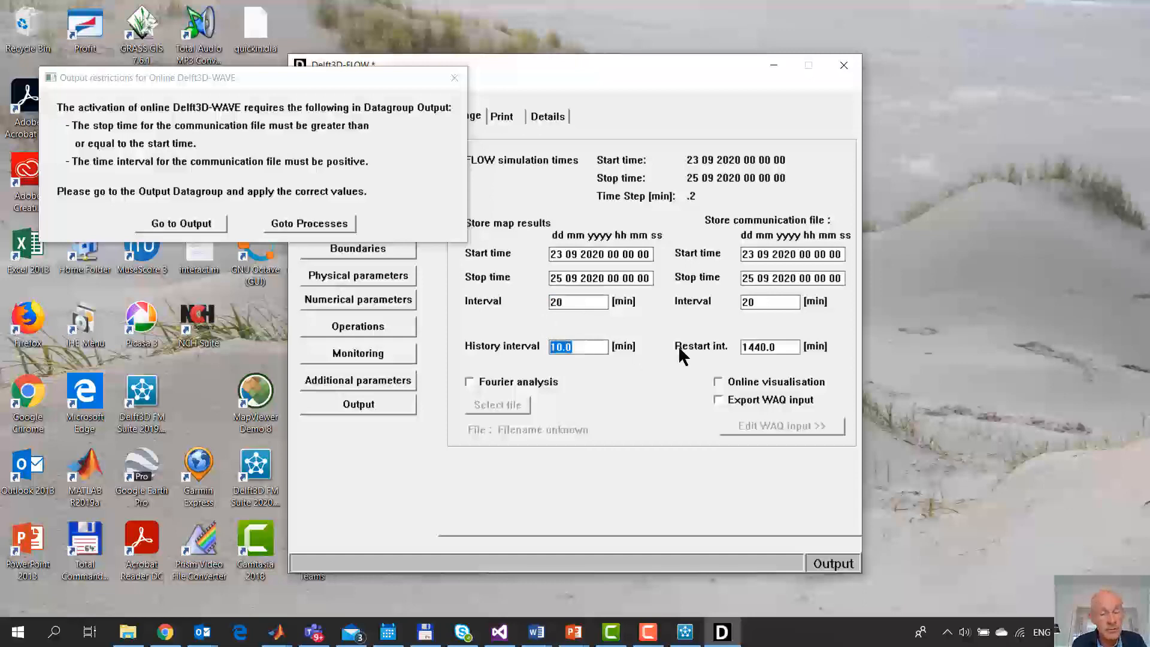
type("1")
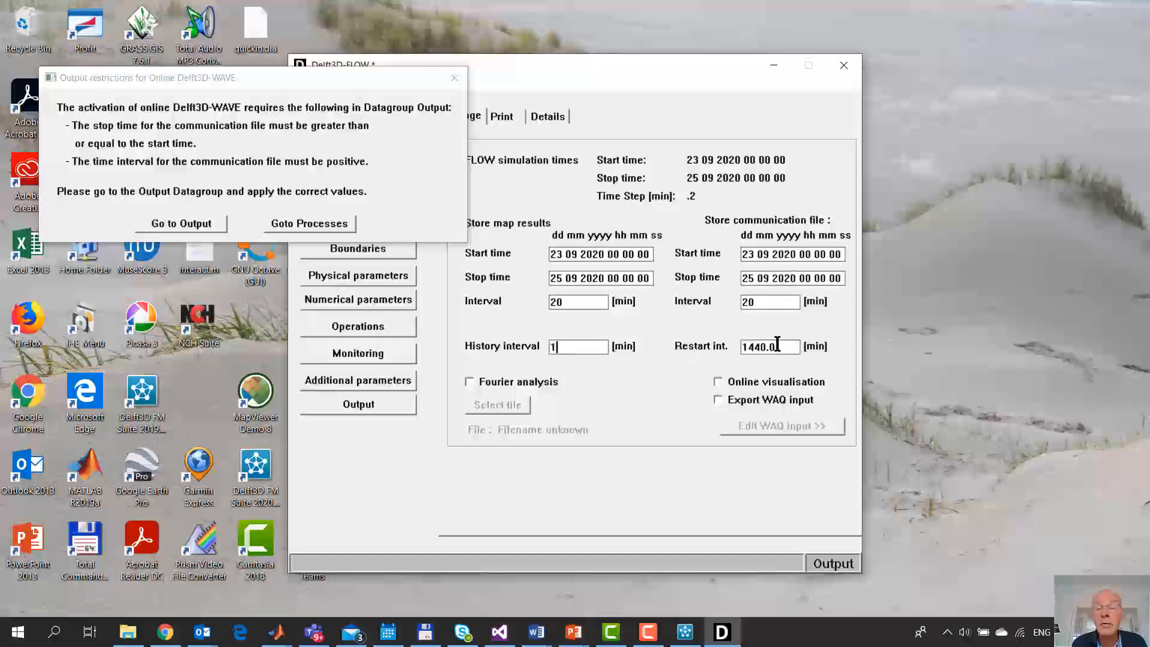
left_click_drag(778, 343, 737, 345)
type("0")
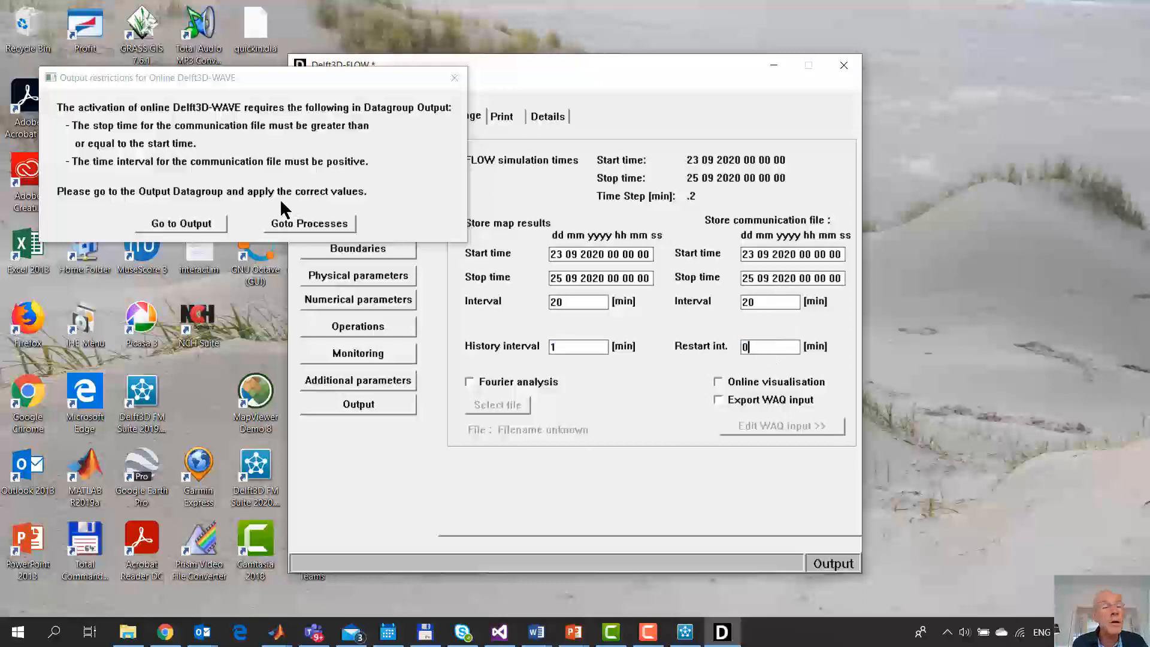
left_click(324, 223)
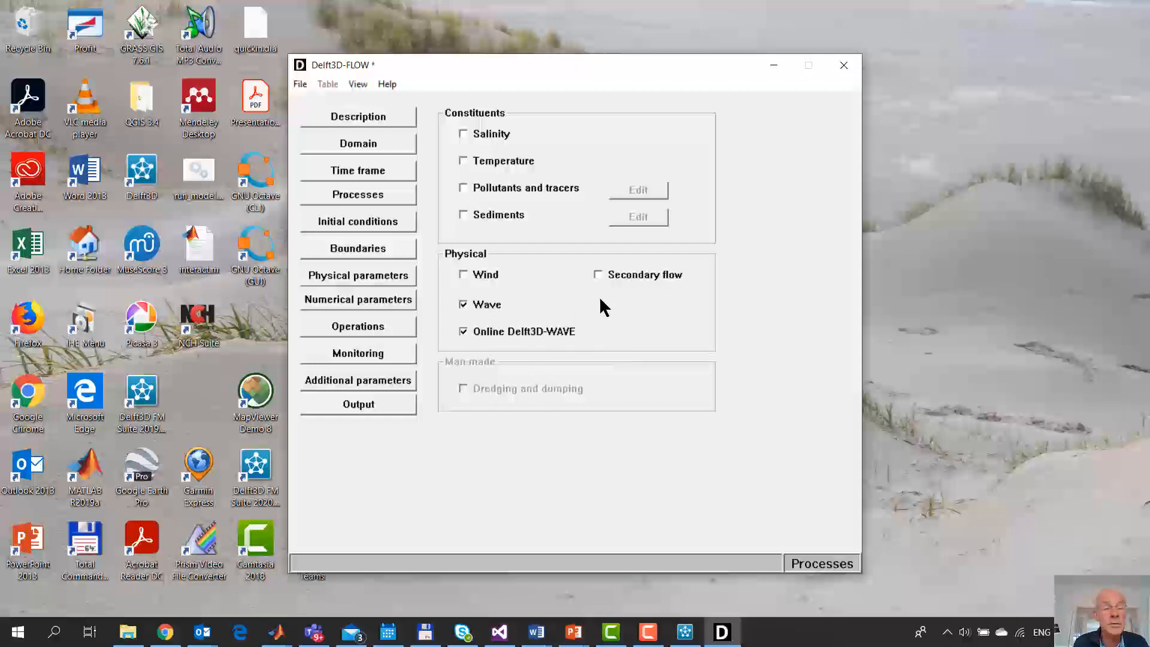
Go past the initial conditions to the boundaries and open the Visualisation Area at full size
left_click(388, 222)
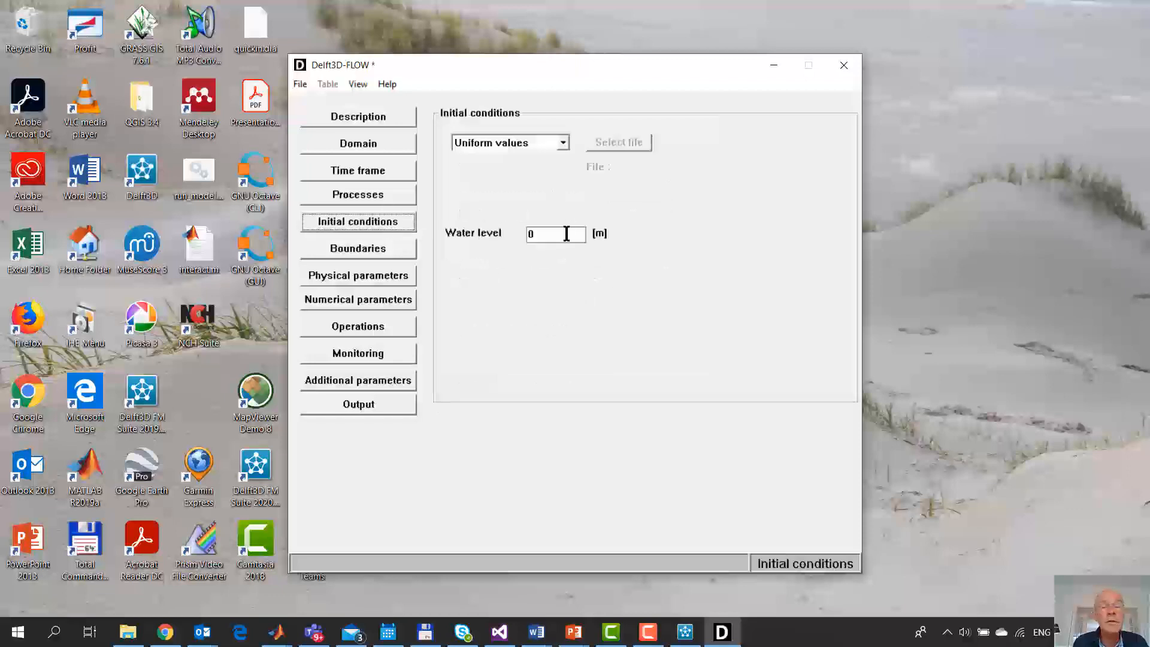
left_click(385, 248)
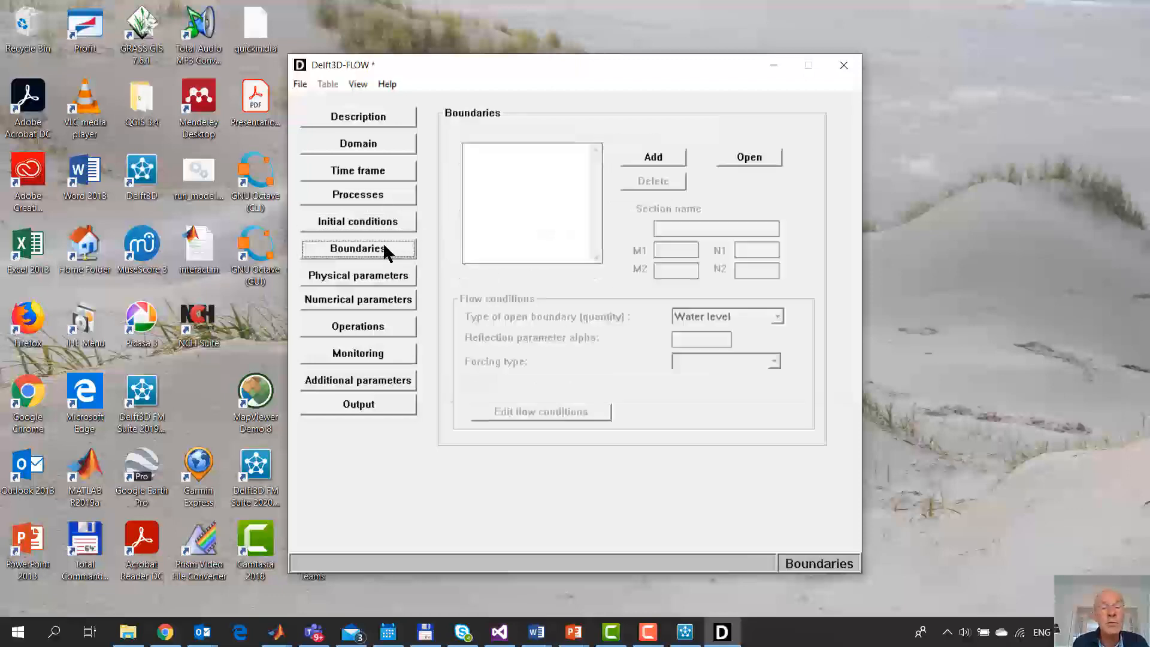
left_click(362, 86)
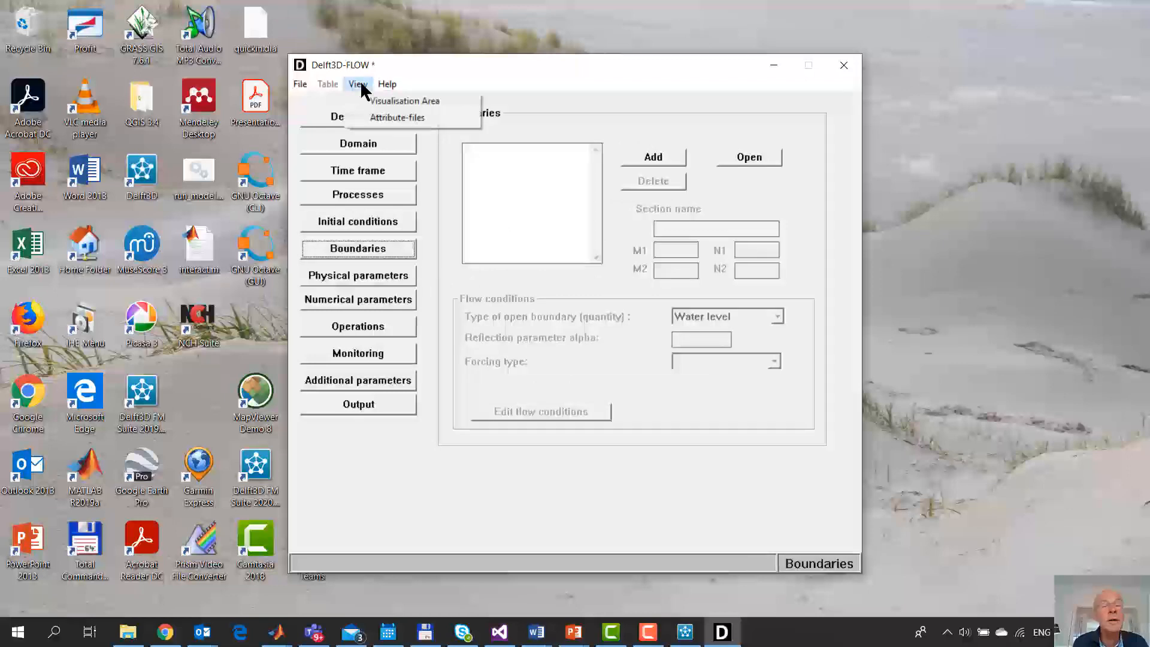
left_click(389, 101)
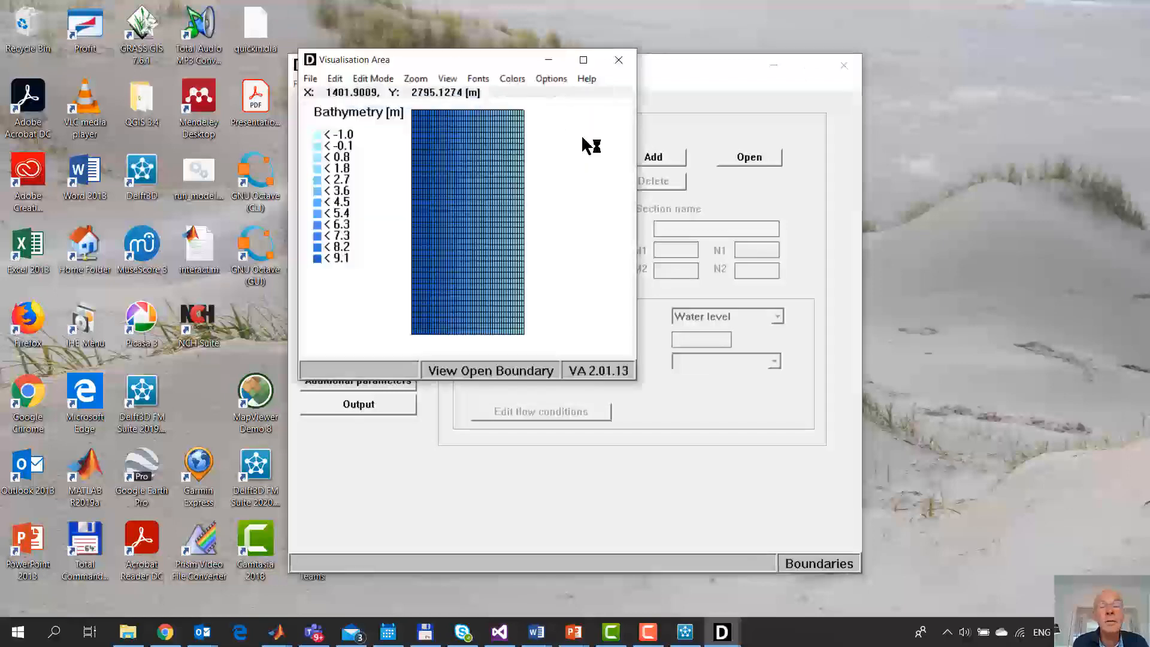
left_click(585, 60)
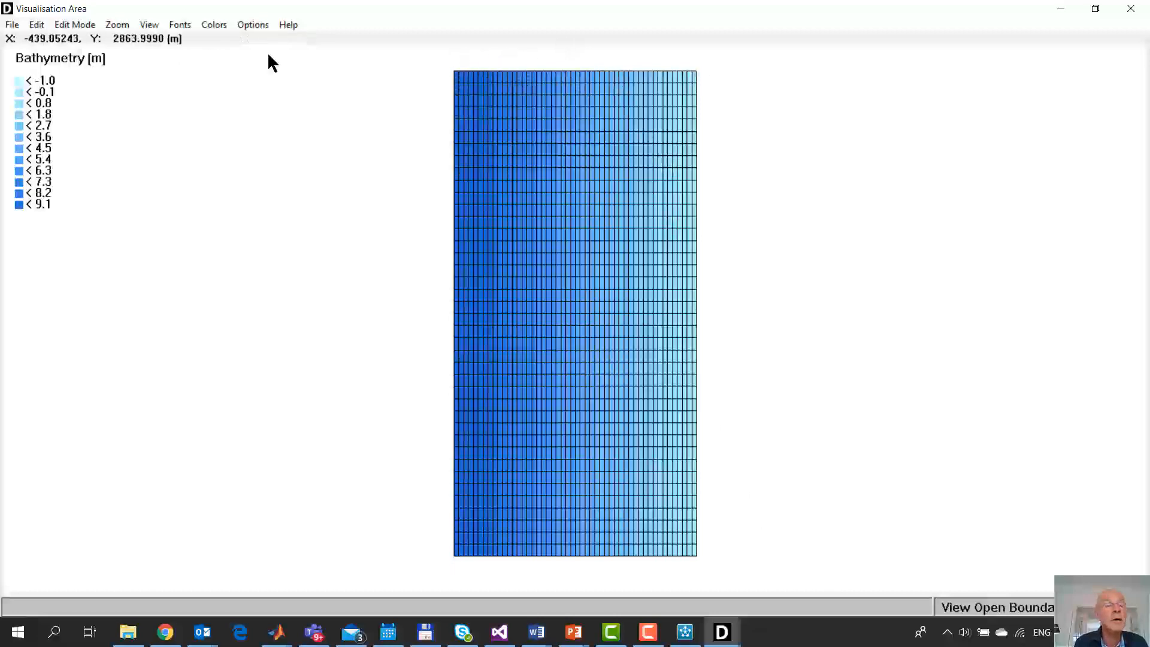
Add an open boundary along the grid's northern edge, from (2,42) to (51,42)
left_click(36, 26)
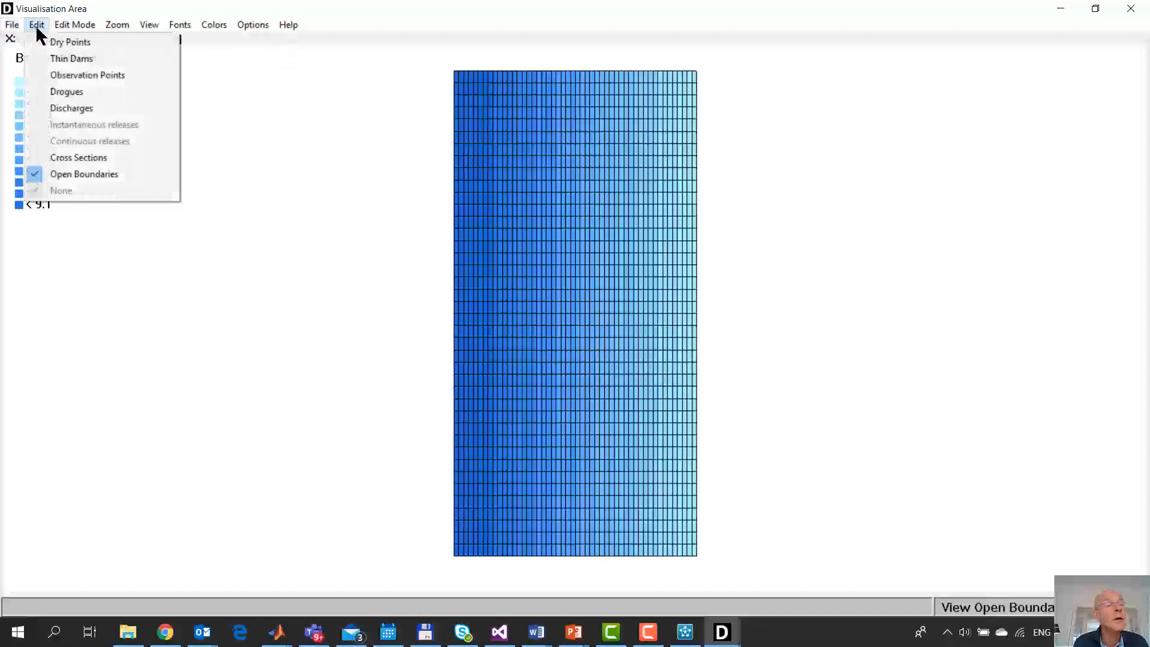
left_click(103, 175)
left_click(84, 25)
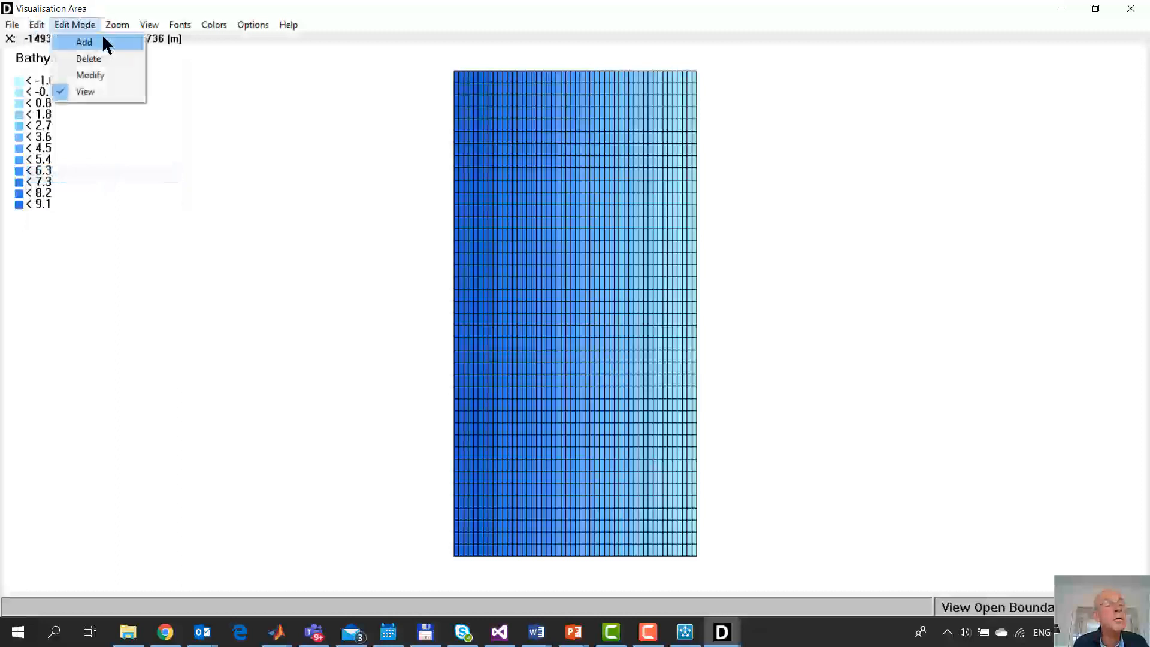
left_click(99, 43)
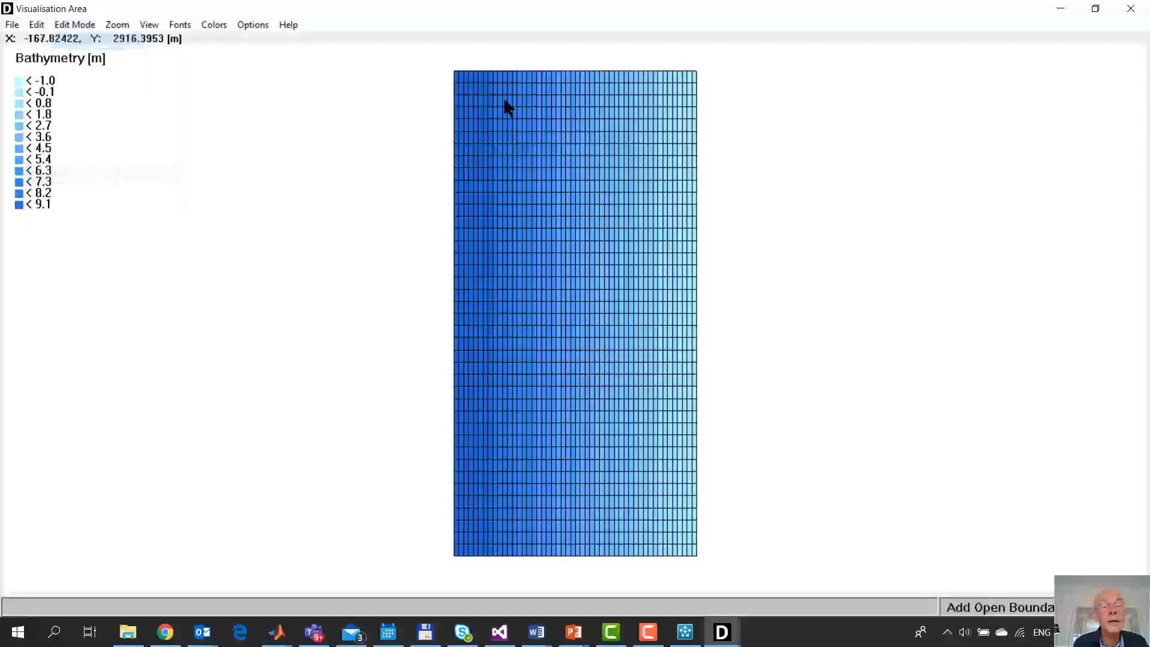
left_click(458, 73)
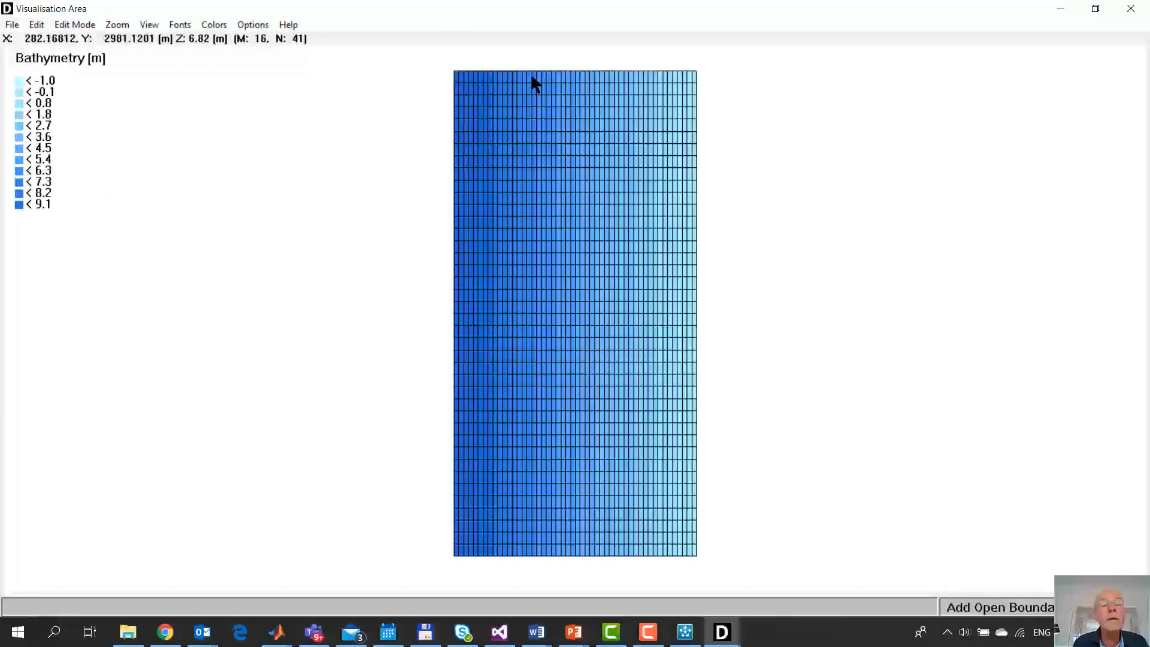
left_click(696, 72)
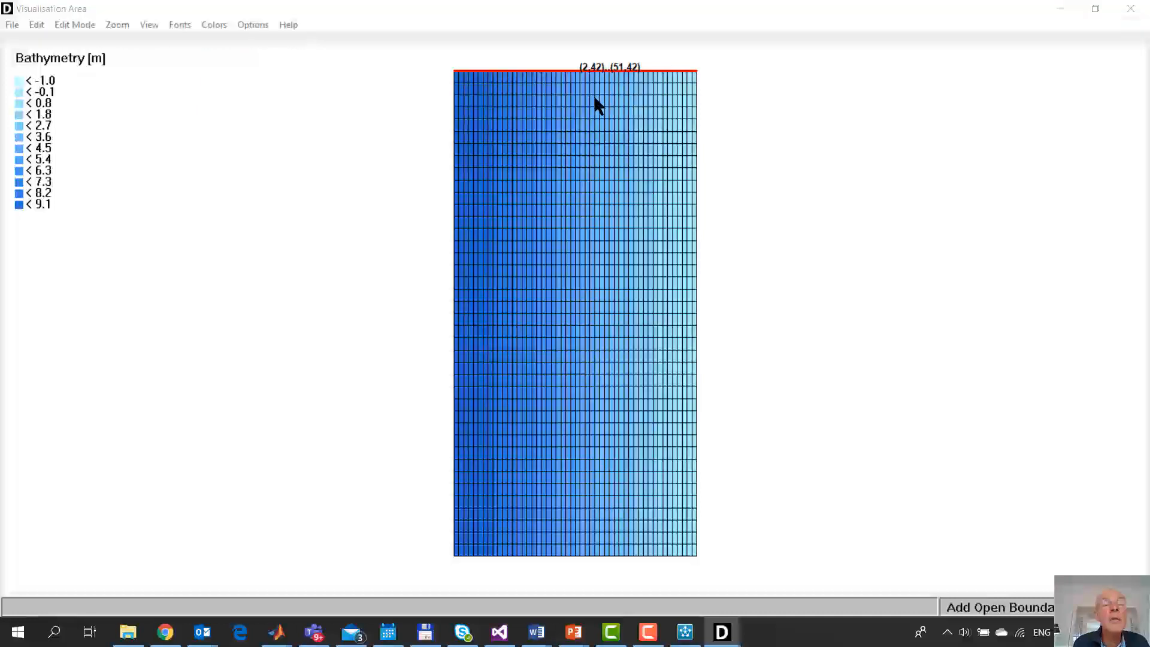
Add open boundaries along the southern edge from (2,1) to (51,1) and the seaward edge from (1,2) to (1,41)
left_click(454, 557)
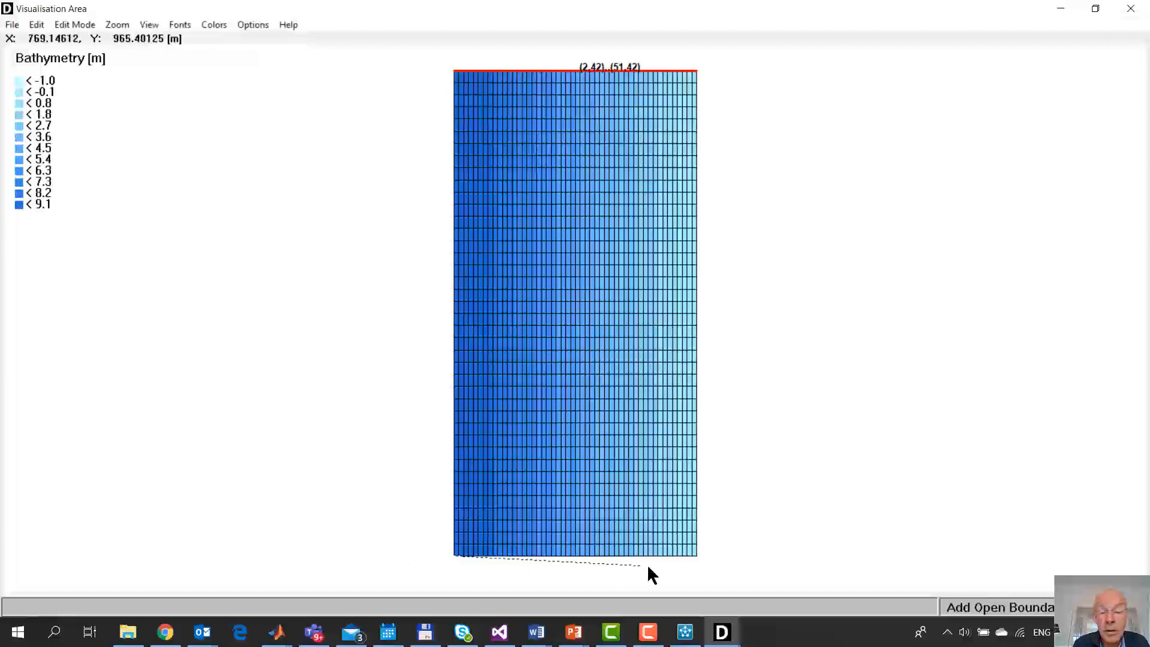
left_click(696, 555)
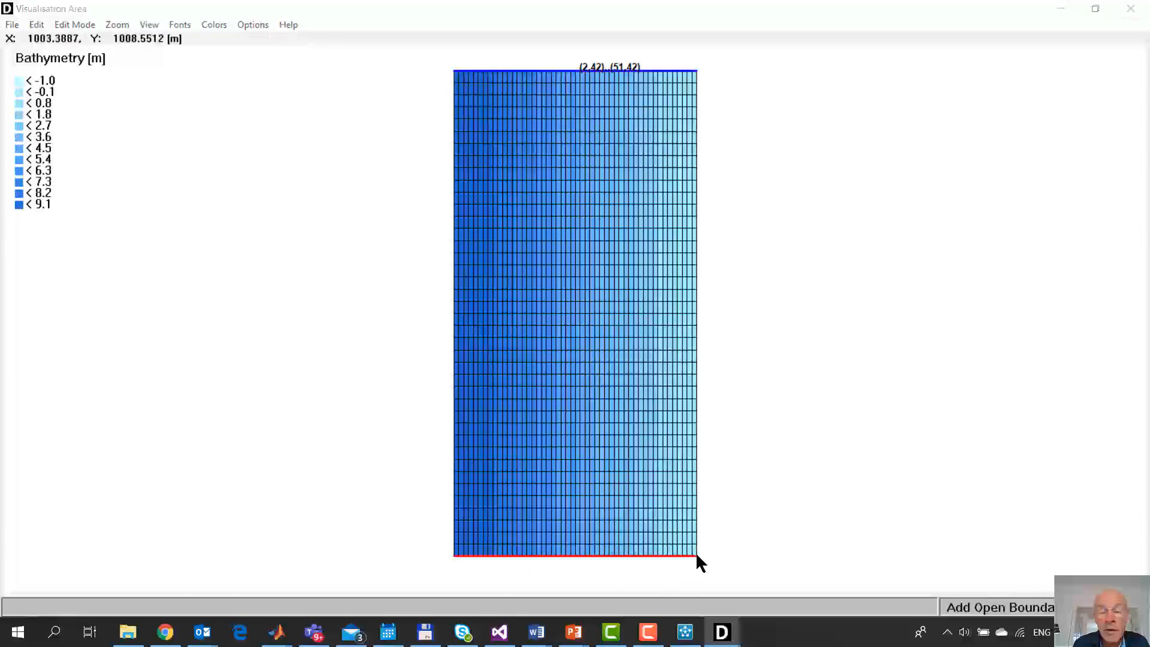
left_click(455, 556)
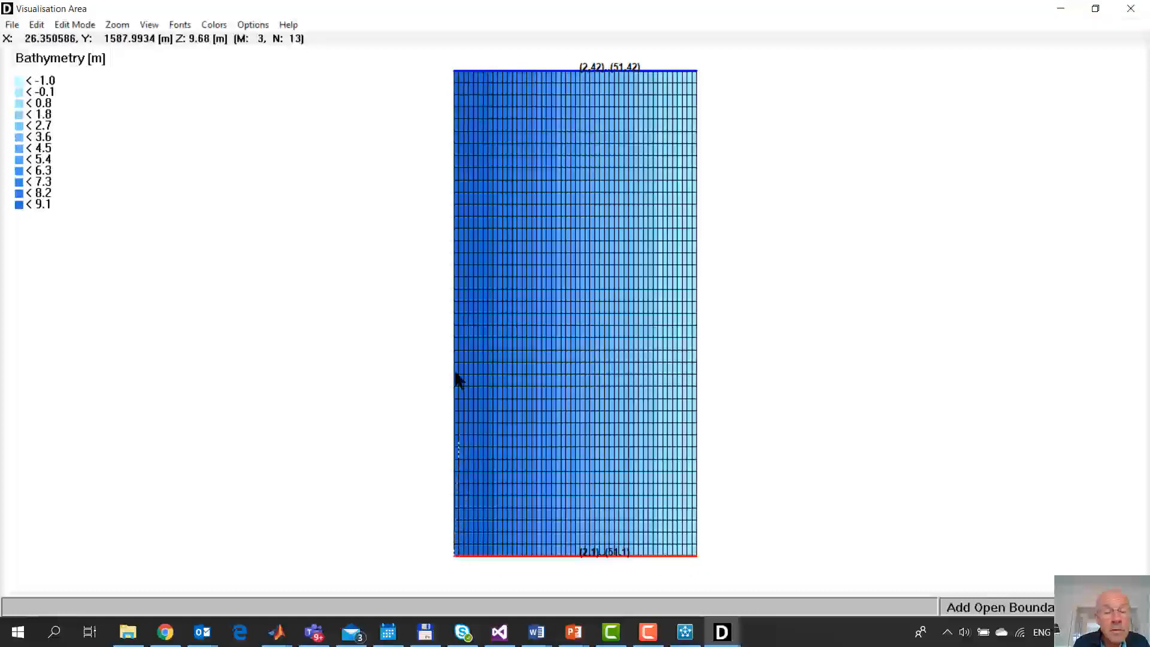
left_click(455, 73)
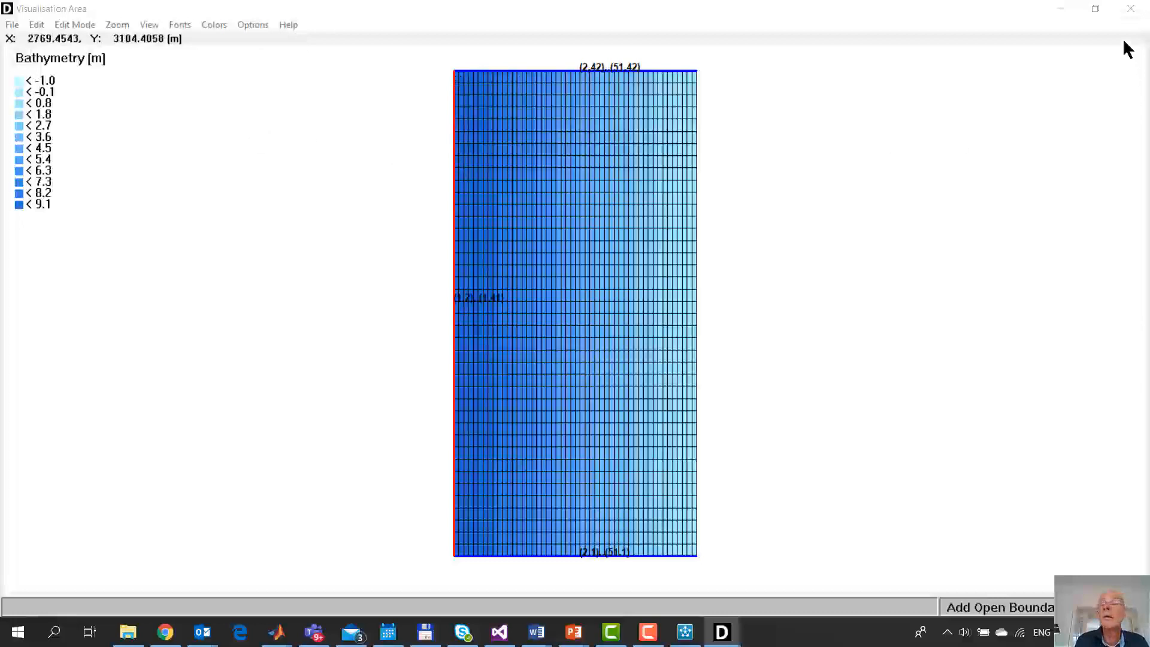
Shrink the grid view and move it aside, and rename the (2,42)..(51,42) boundary section as north
left_click(1096, 9)
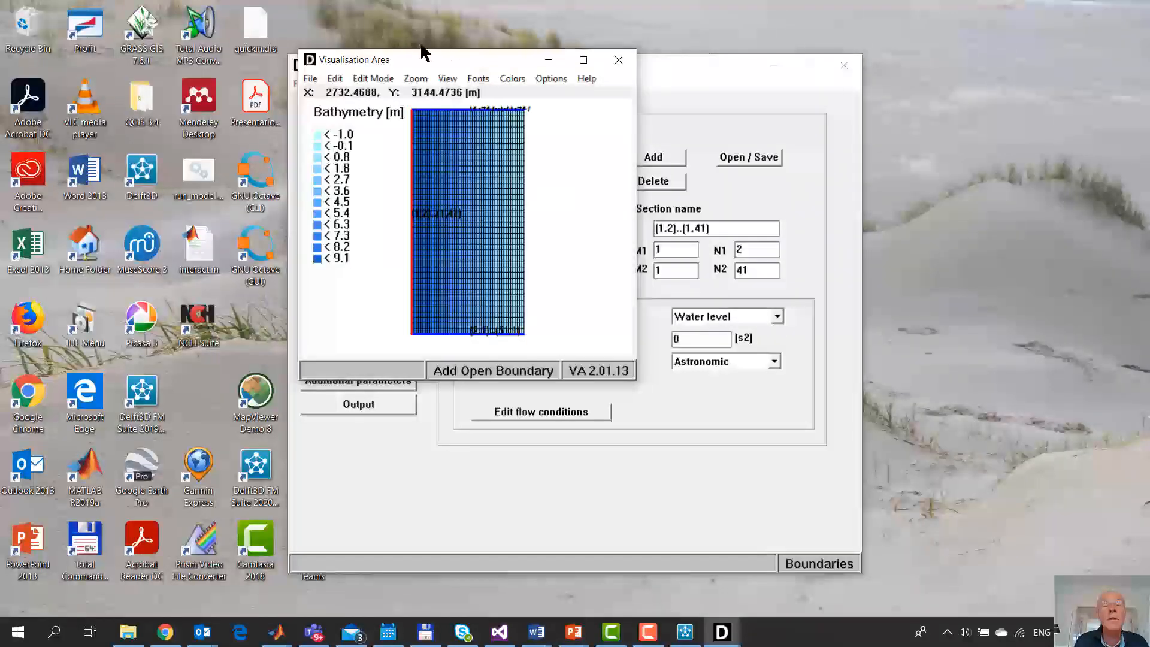
left_click_drag(445, 59, 916, 73)
left_click(489, 149)
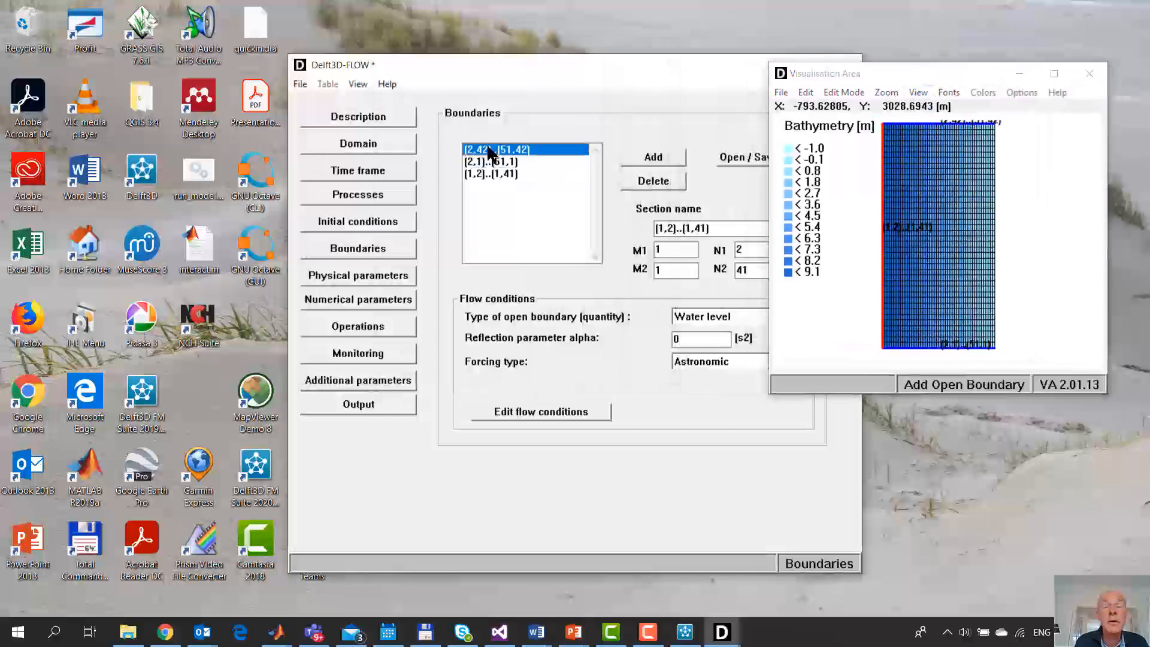
left_click(724, 232)
left_click_drag(724, 233, 611, 236)
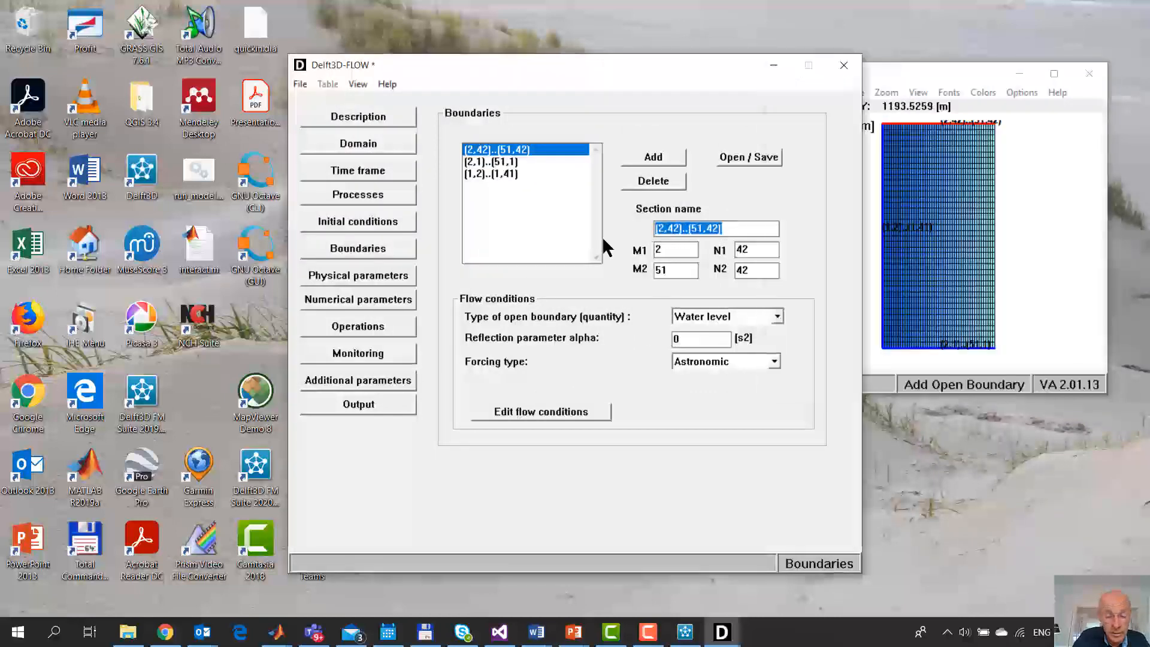
type("north")
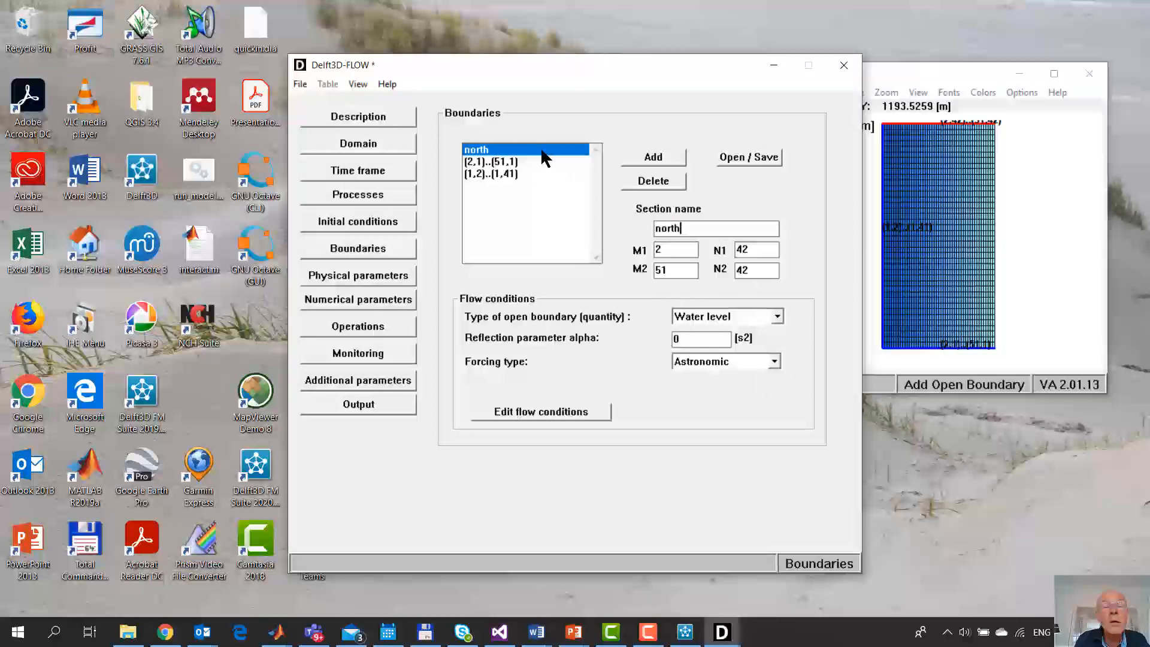
Rename the (2,1)..(51,1) boundary section as south and the (1,2)..(1,41) section as sea
left_click(533, 162)
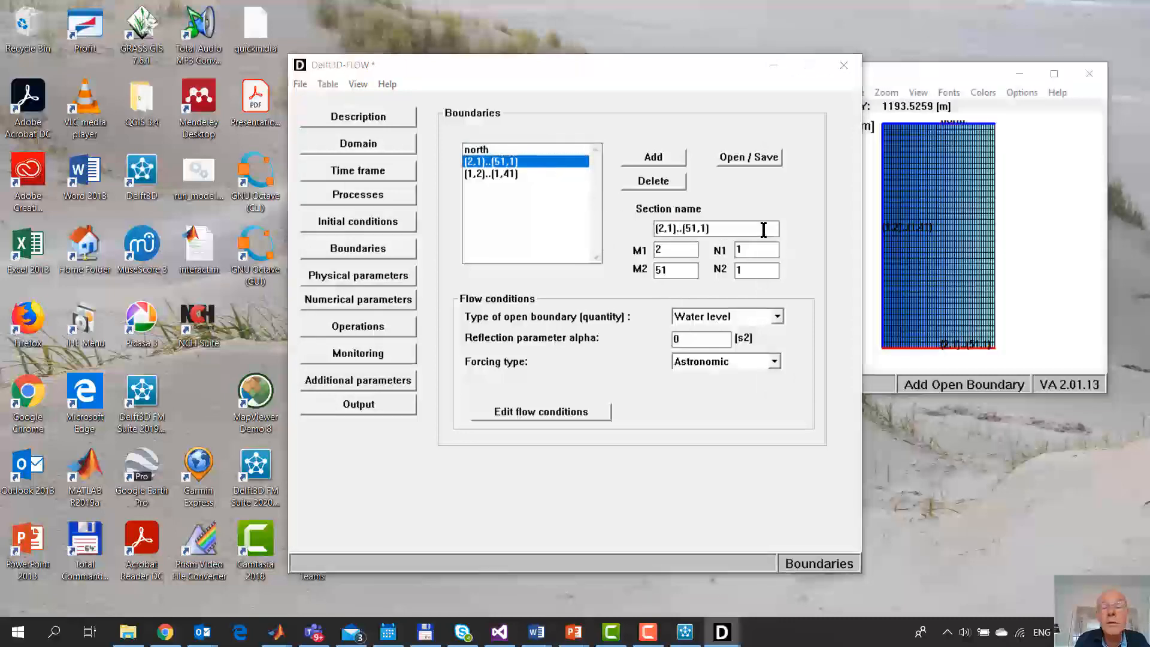
left_click_drag(764, 230, 325, 231)
type("so")
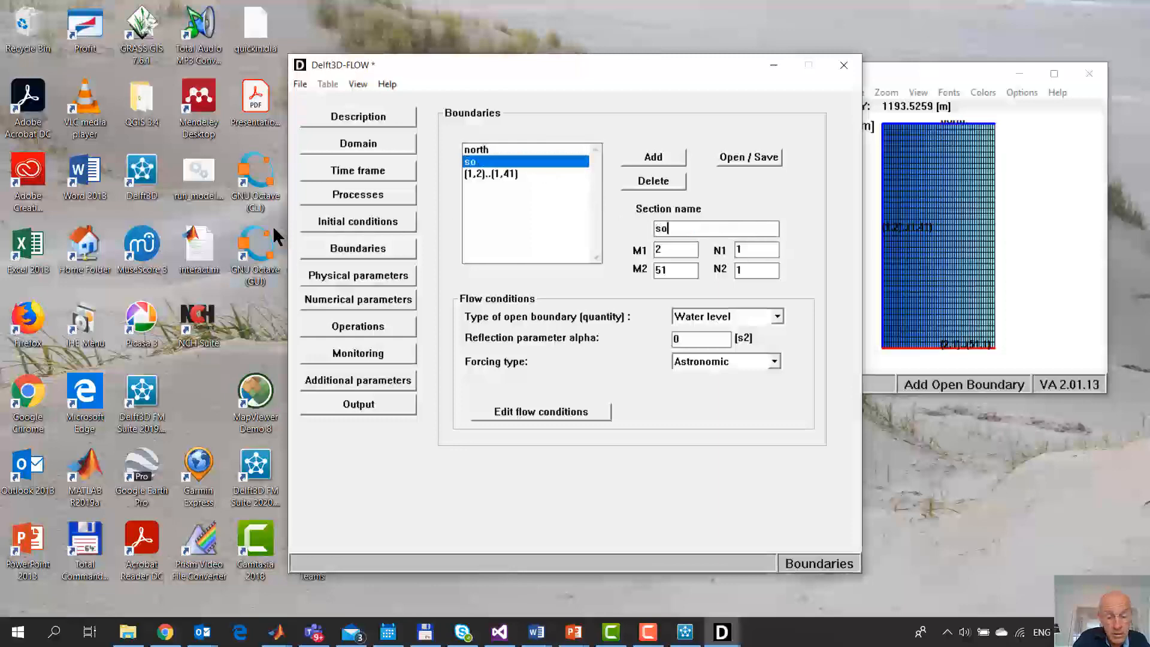
type("uth")
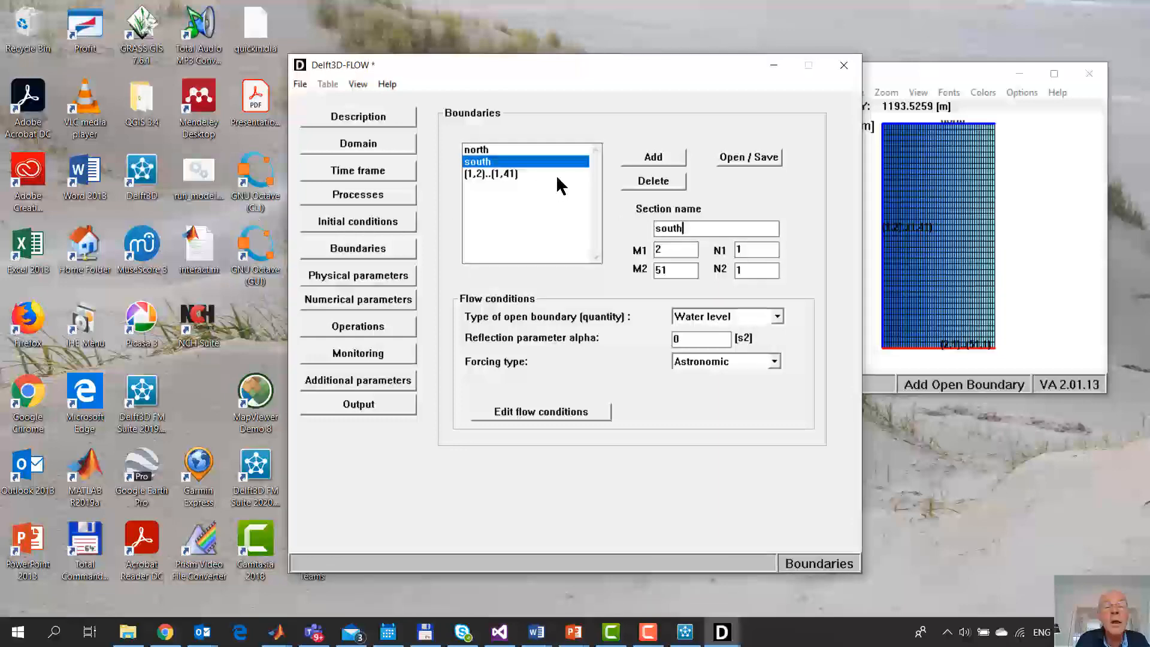
left_click(516, 174)
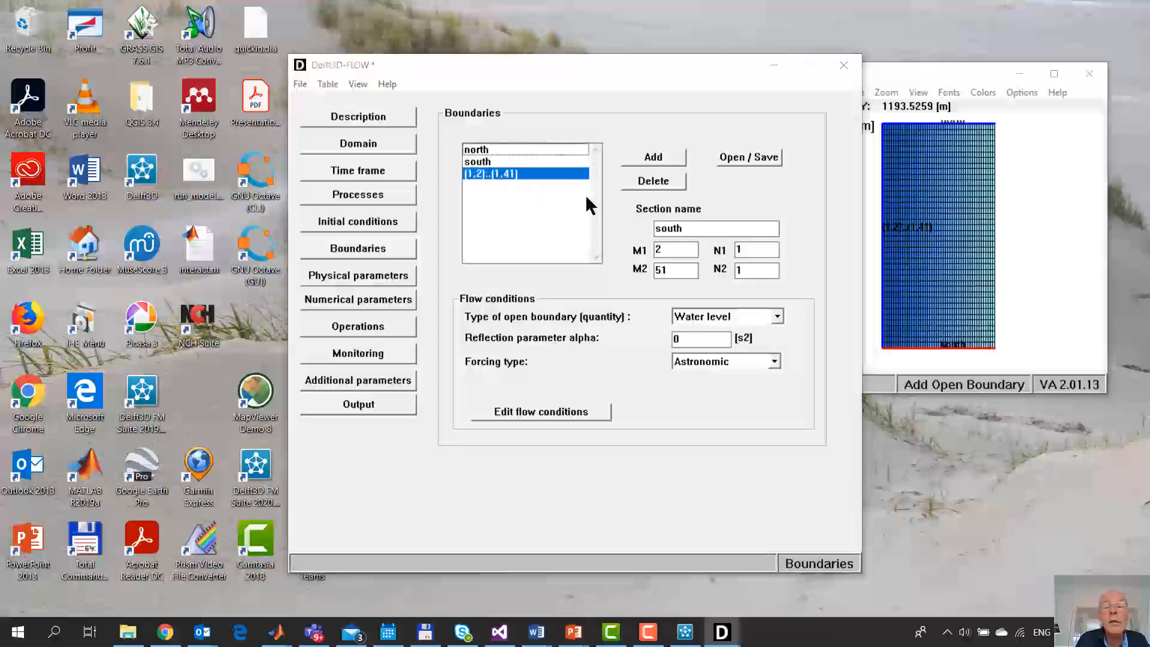
left_click(756, 233)
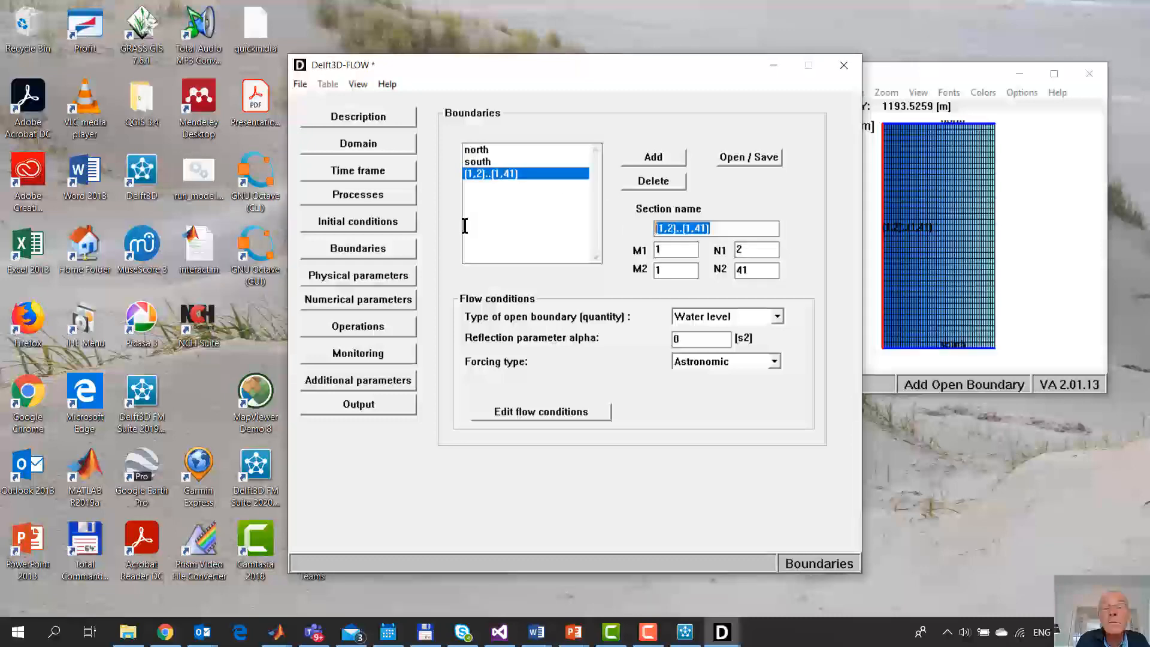
type("sea")
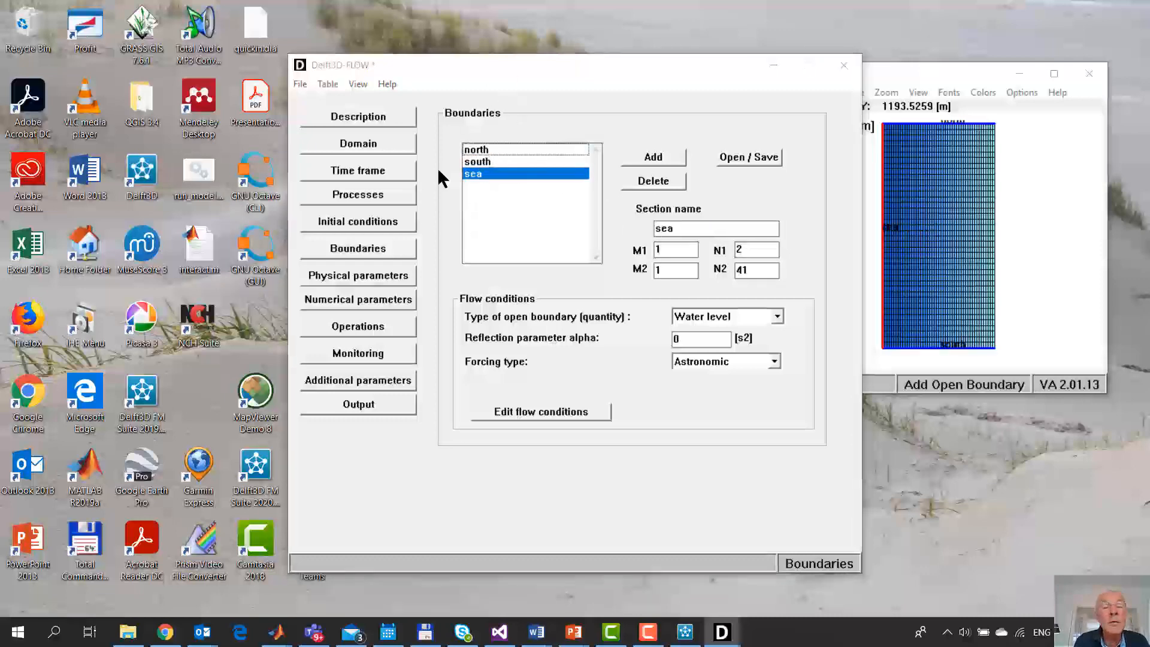
Set the north boundary's type to Neumann and its forcing type to Harmonic
left_click(490, 150)
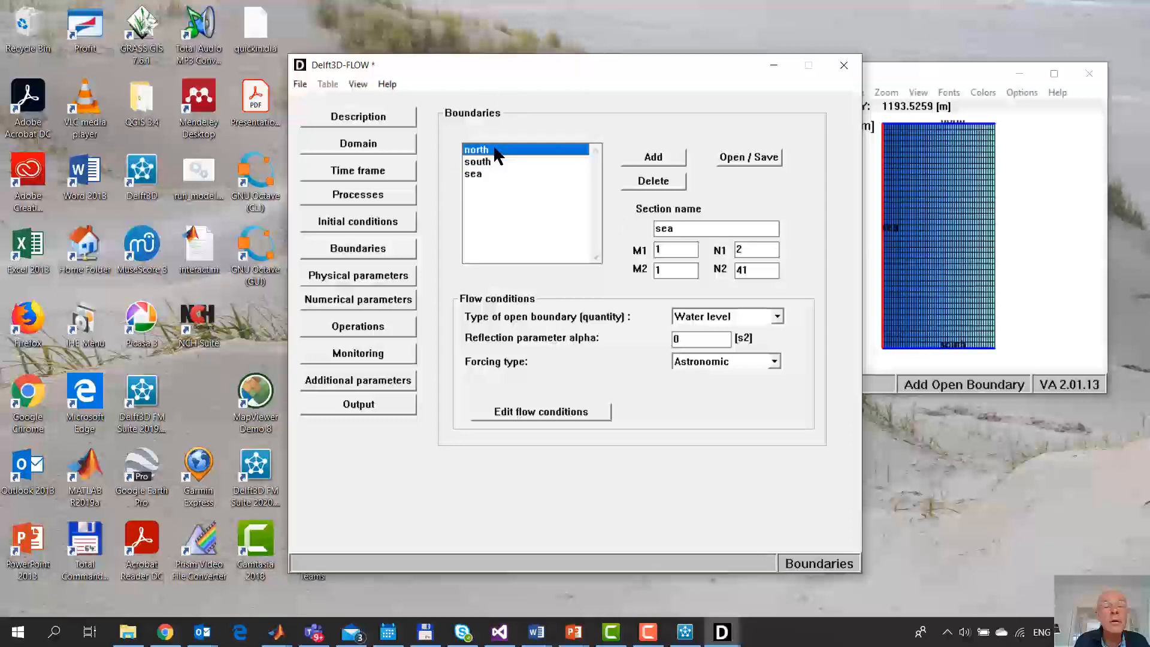
left_click(705, 318)
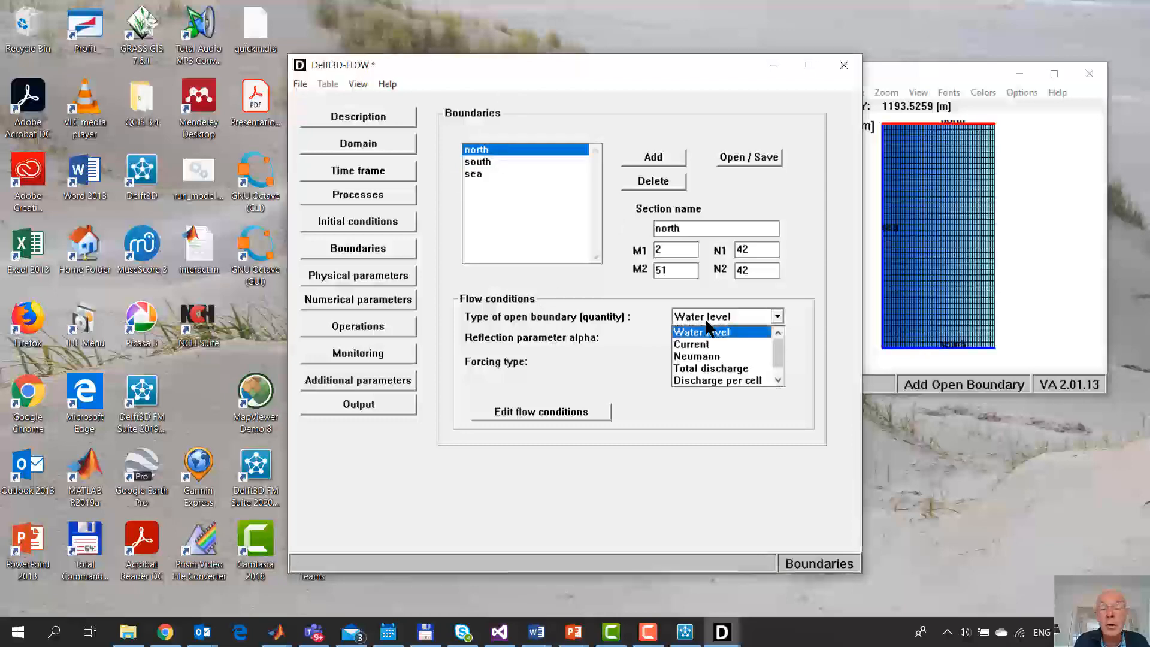
left_click(713, 357)
left_click(748, 361)
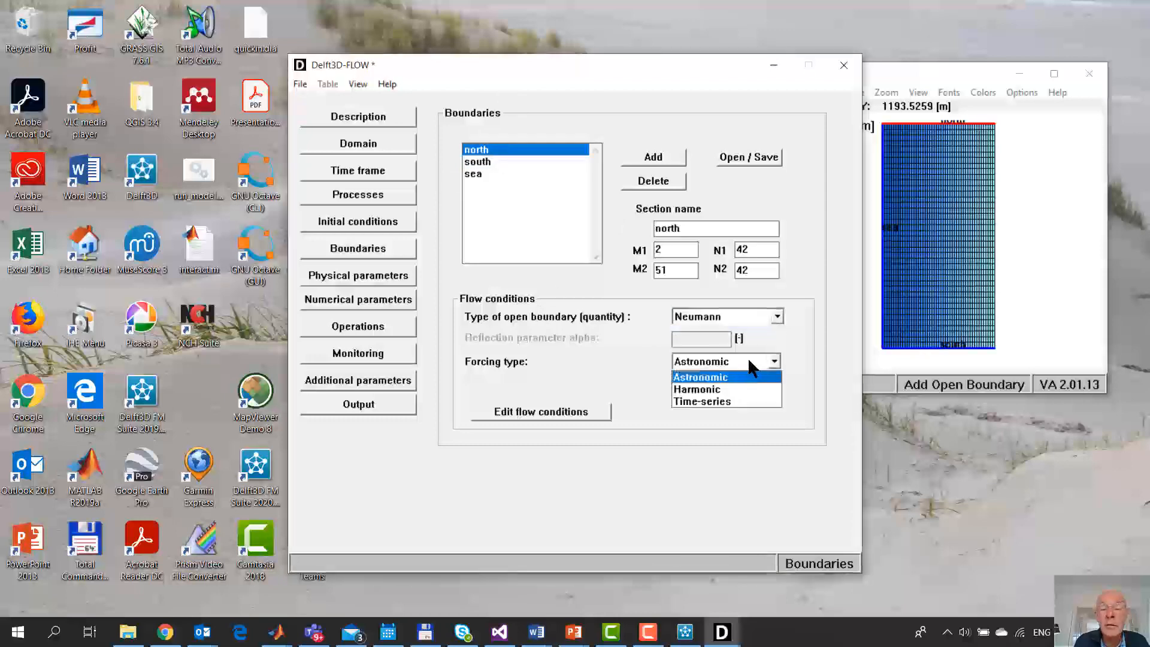
left_click(733, 403)
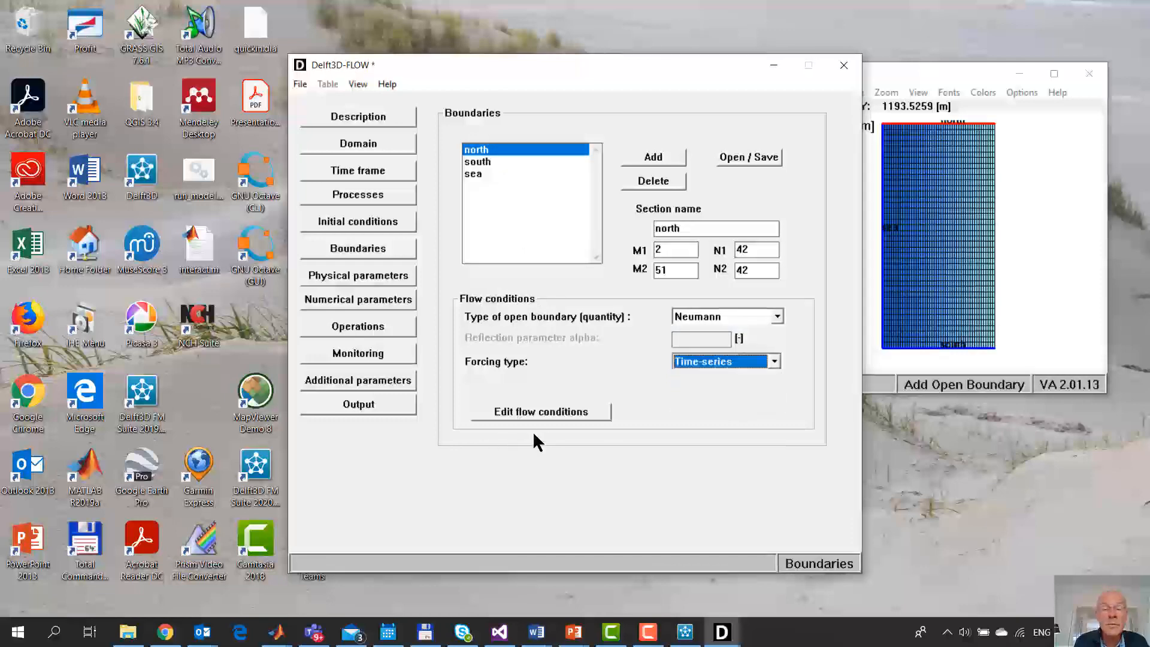
left_click(706, 361)
left_click(707, 385)
Set the north boundary's end amplitudes and end phases to 0 for both harmonic frequencies in its flow conditions
left_click(549, 411)
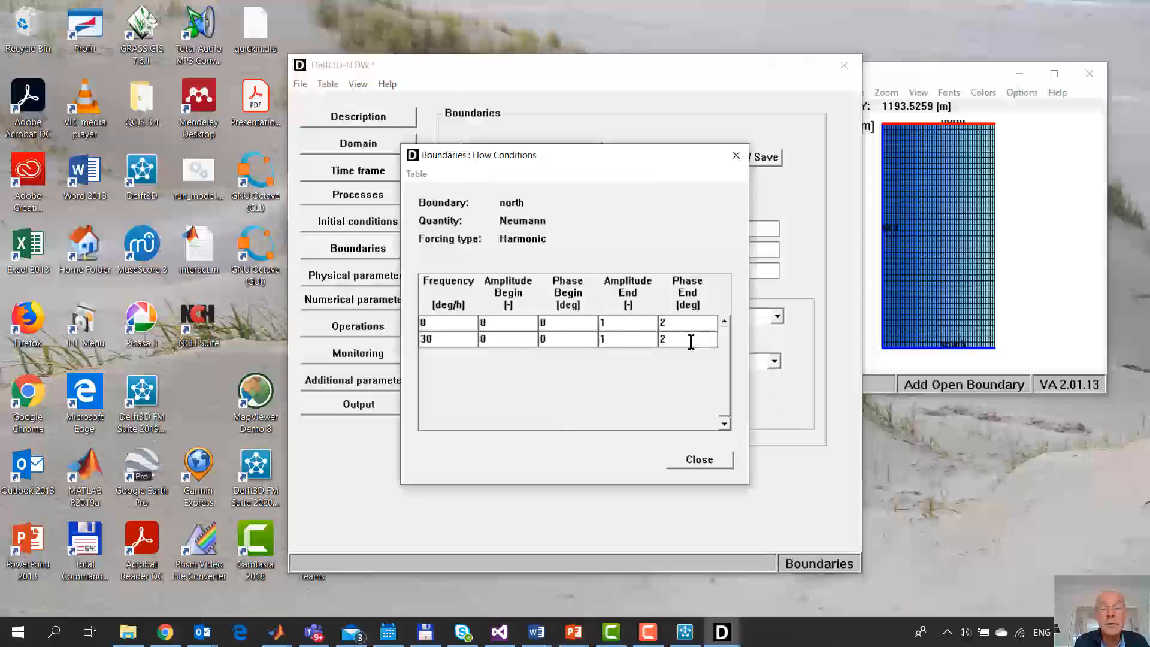
left_click_drag(617, 326, 556, 328)
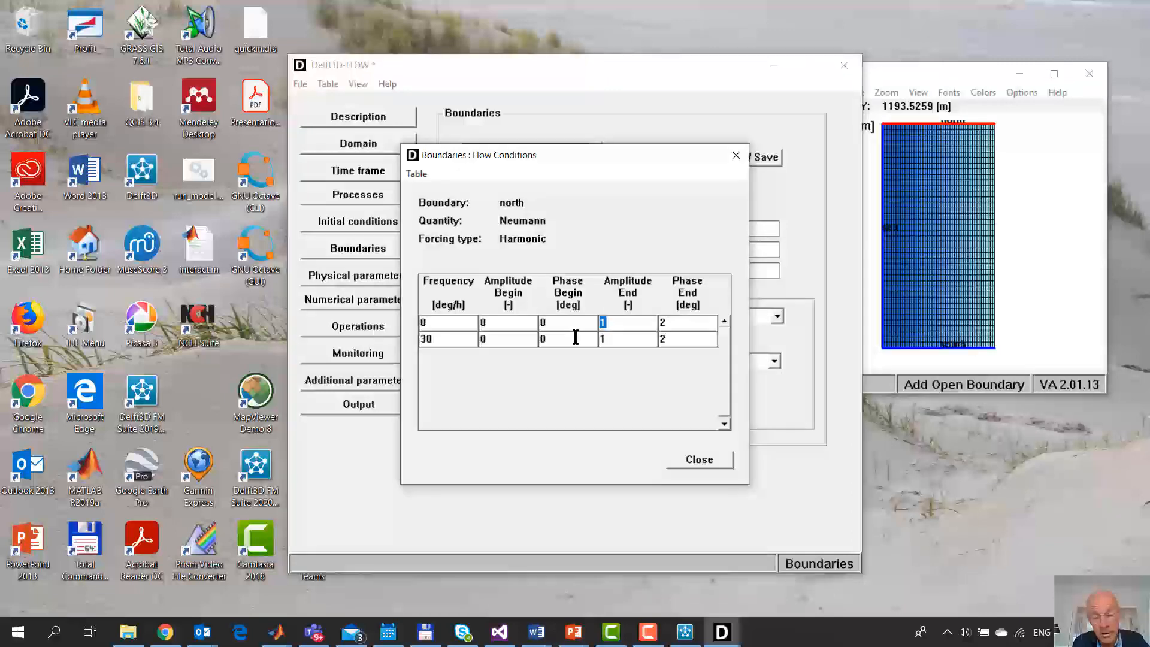
type("0")
left_click_drag(697, 326, 605, 329)
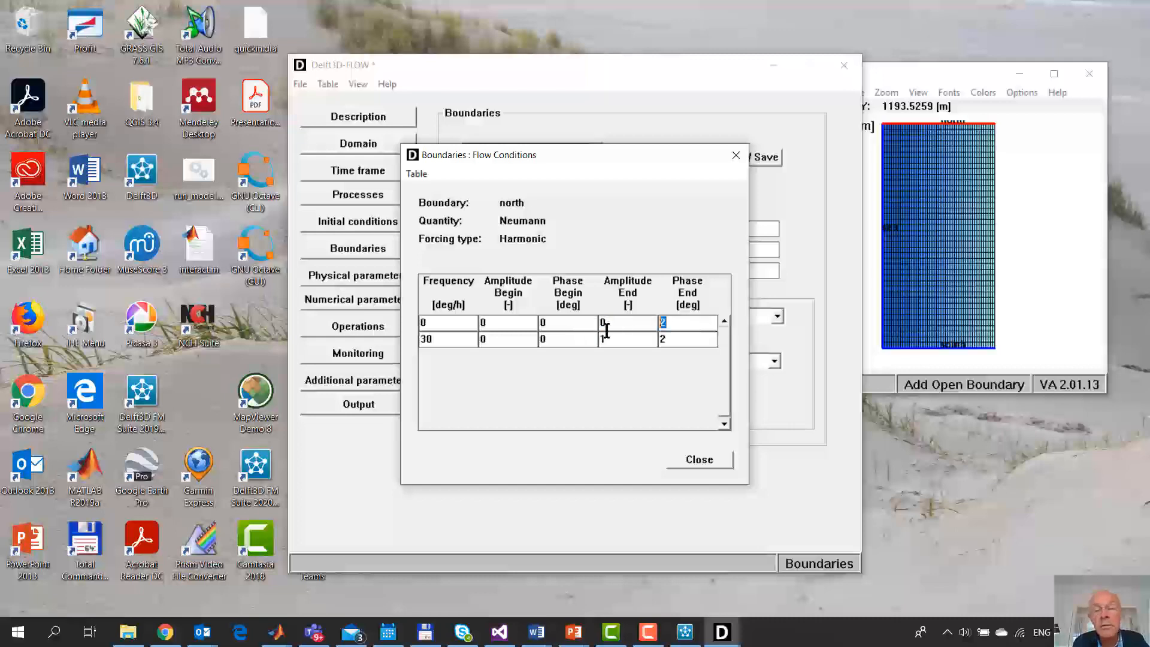
type("0")
left_click_drag(700, 343, 584, 342)
type("00")
left_click(700, 458)
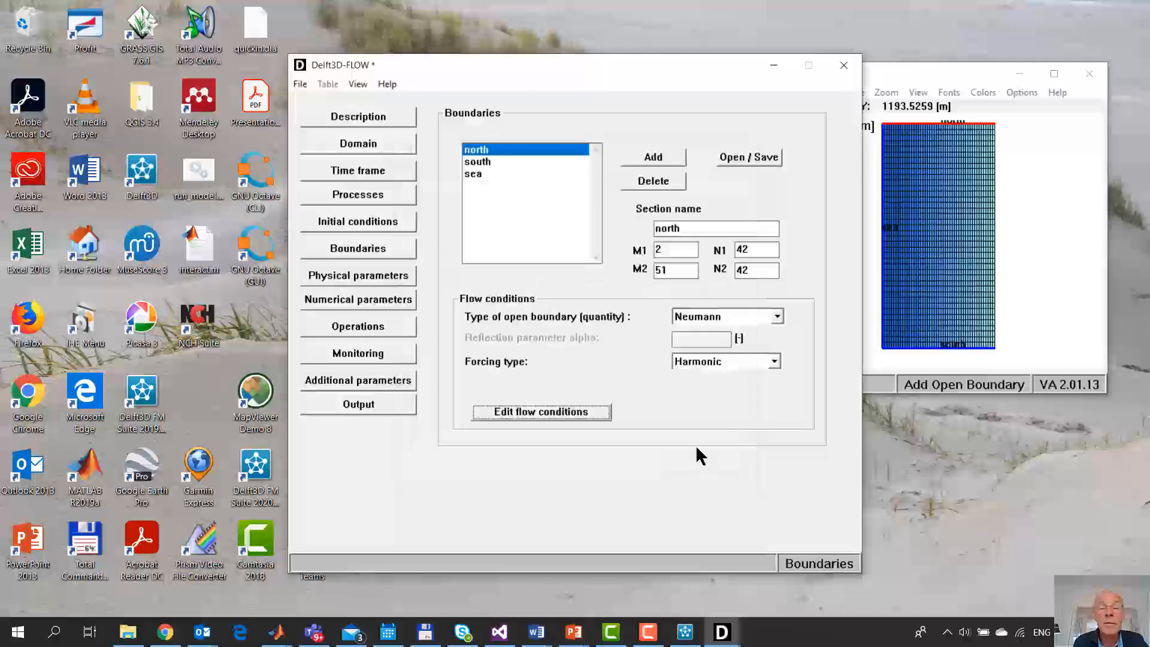
Set the south boundary's type to Neumann and its forcing type to Harmonic
left_click(505, 161)
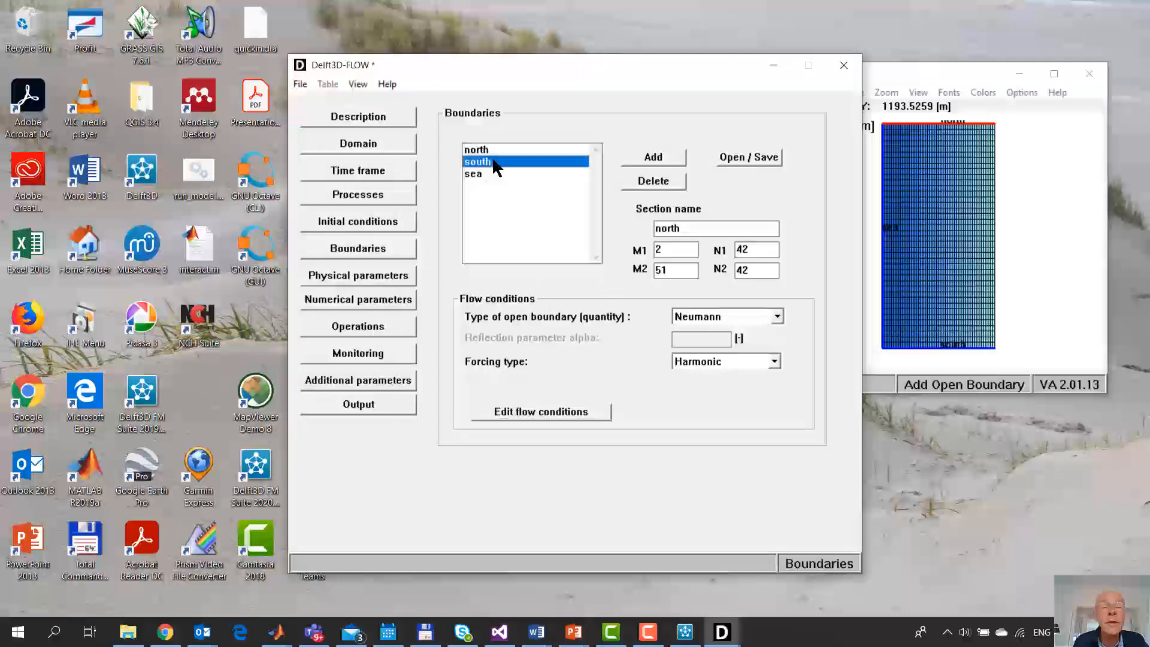
left_click(743, 316)
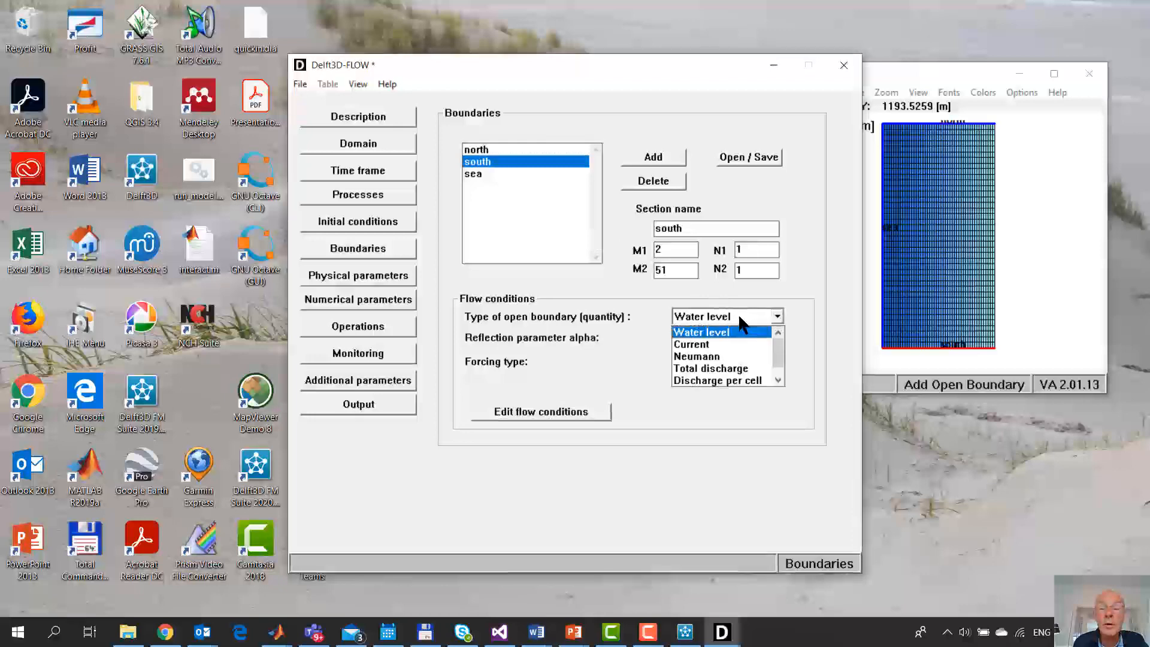
left_click(753, 360)
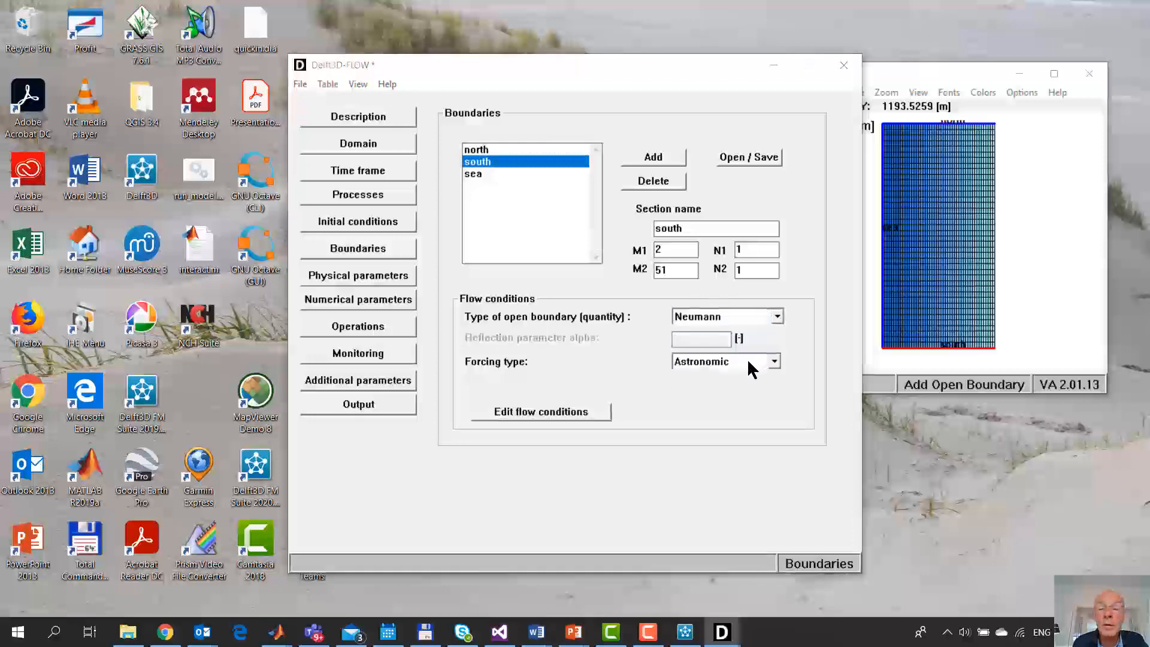
left_click(749, 359)
left_click(737, 382)
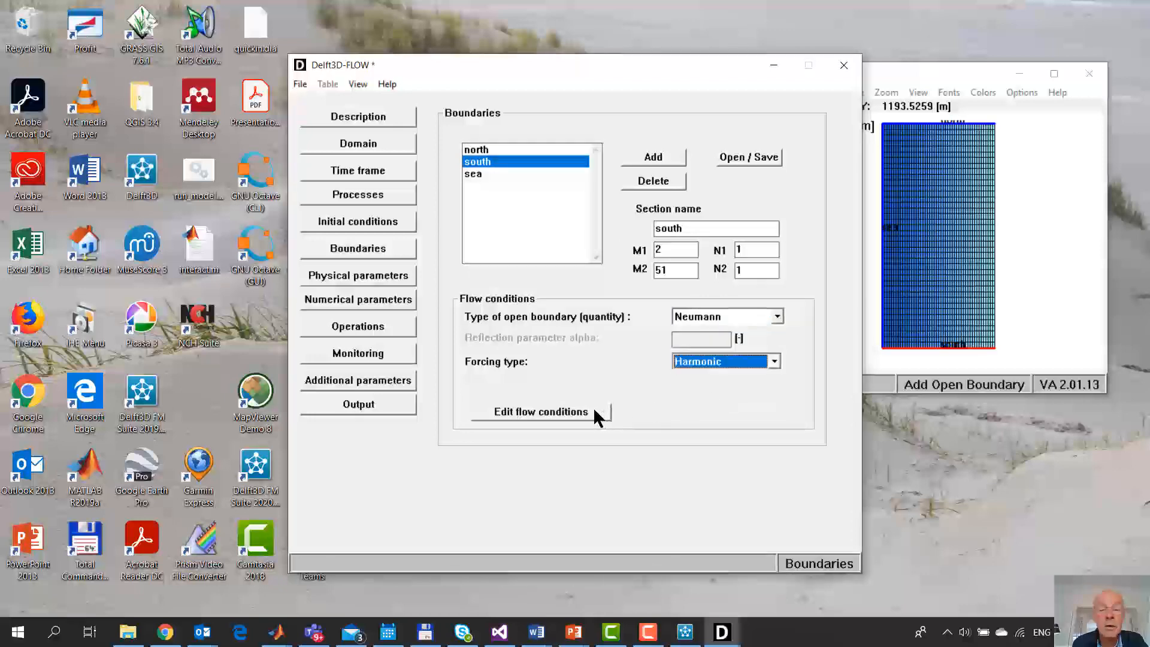
Set the south boundary's end amplitudes and end phases to 0 for both harmonic frequencies in its flow conditions
left_click(594, 410)
left_click(623, 325)
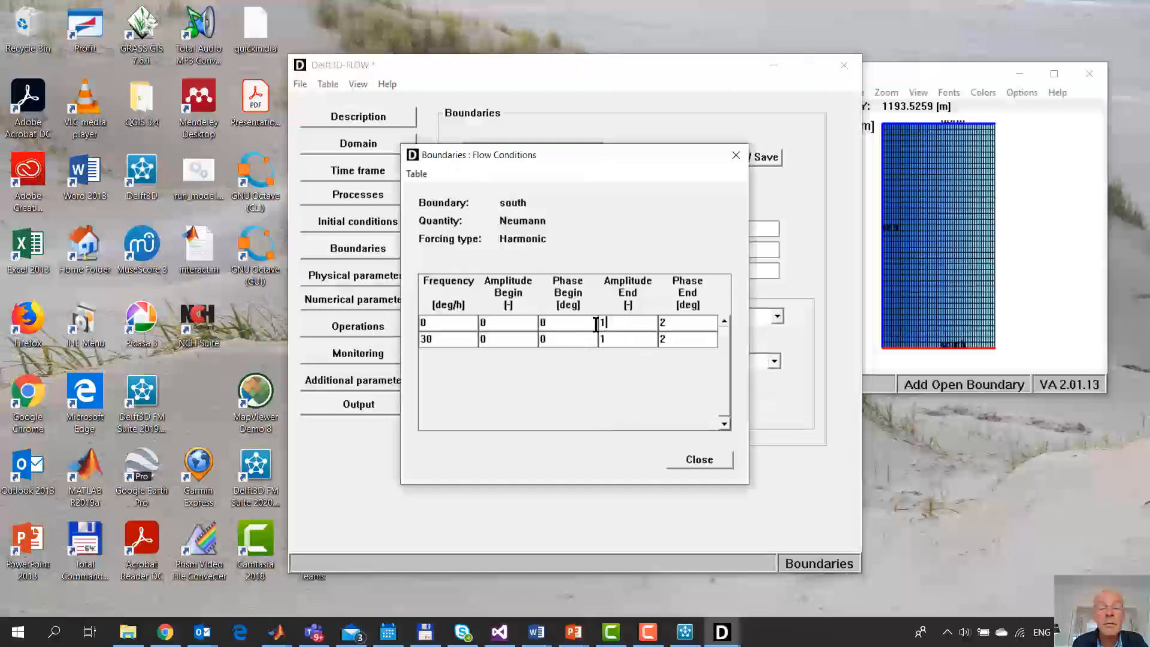
type("0")
left_click_drag(686, 324, 597, 337)
type("0")
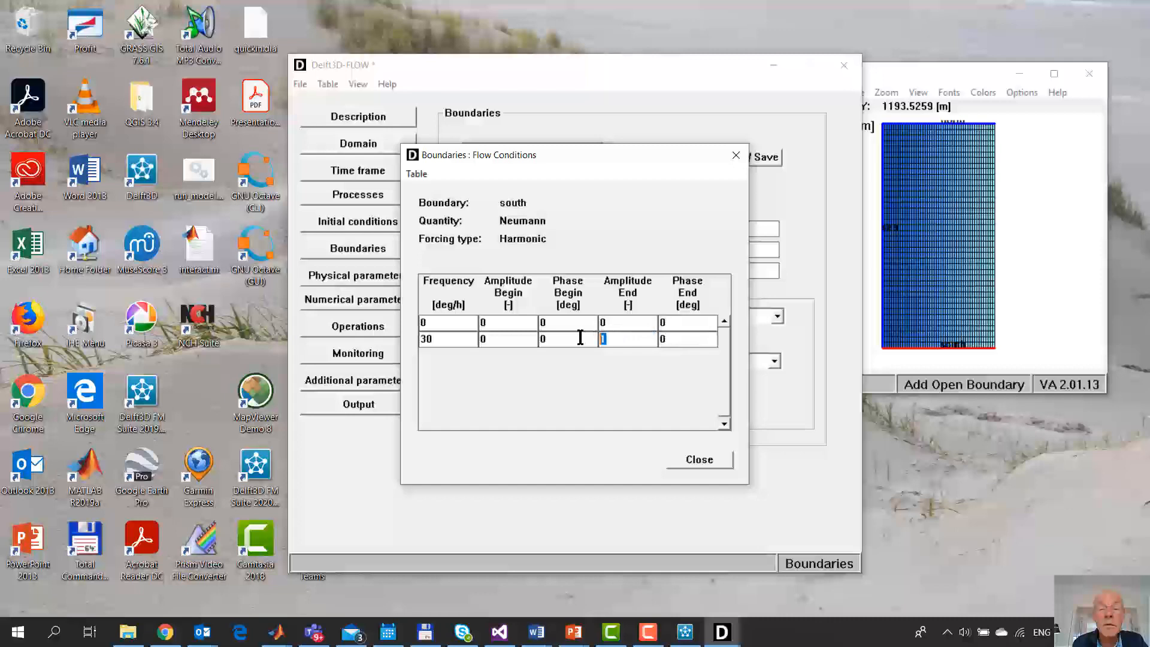
type("0")
left_click(699, 460)
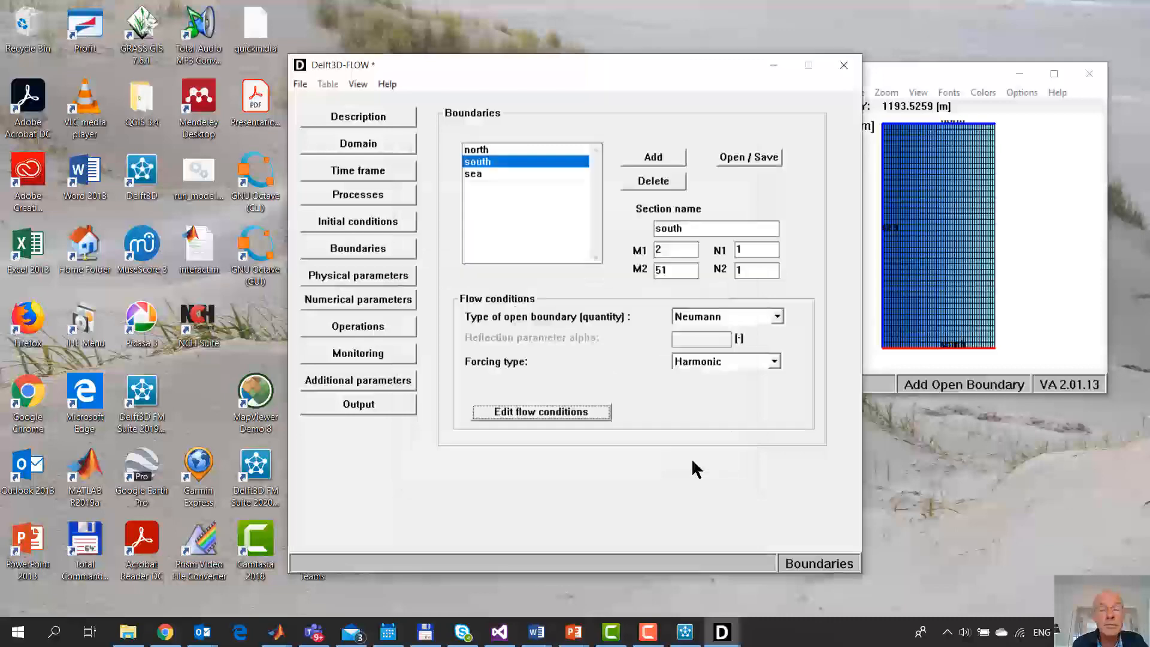
Set the sea boundary's forcing type to Harmonic
left_click(477, 173)
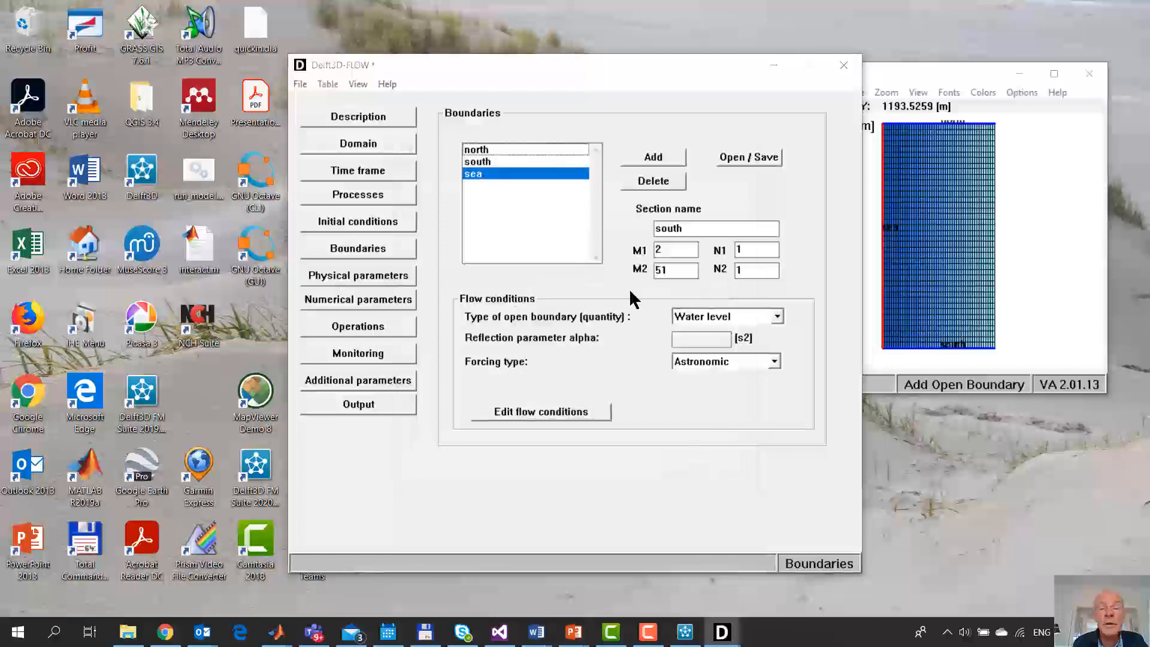
left_click(705, 363)
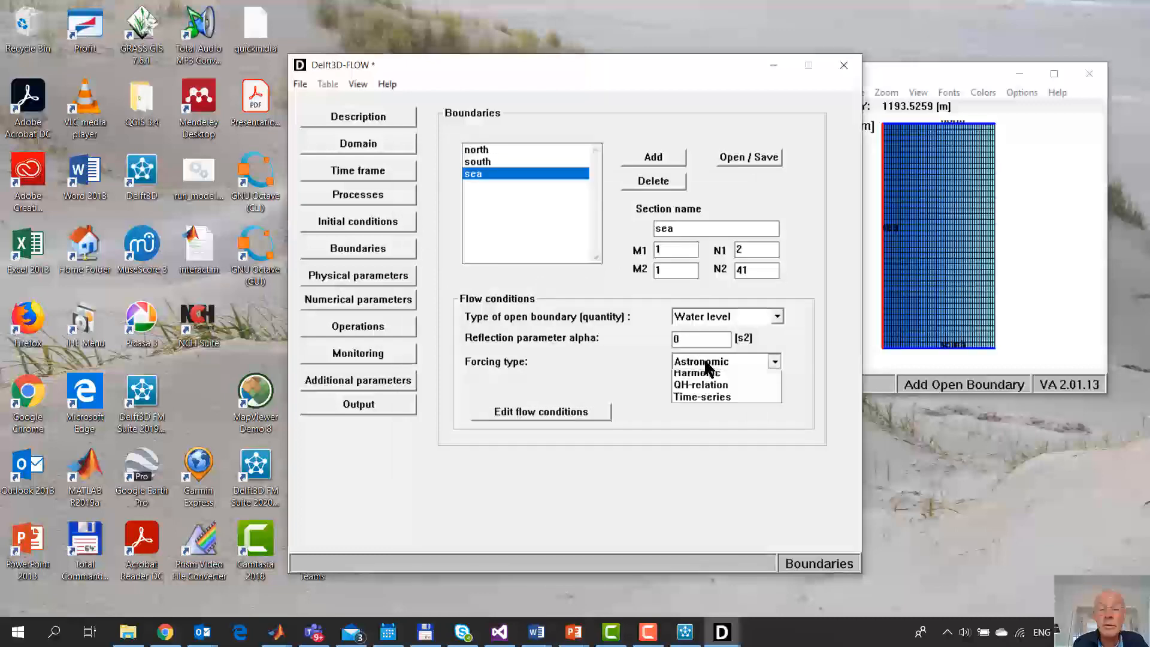
left_click(703, 374)
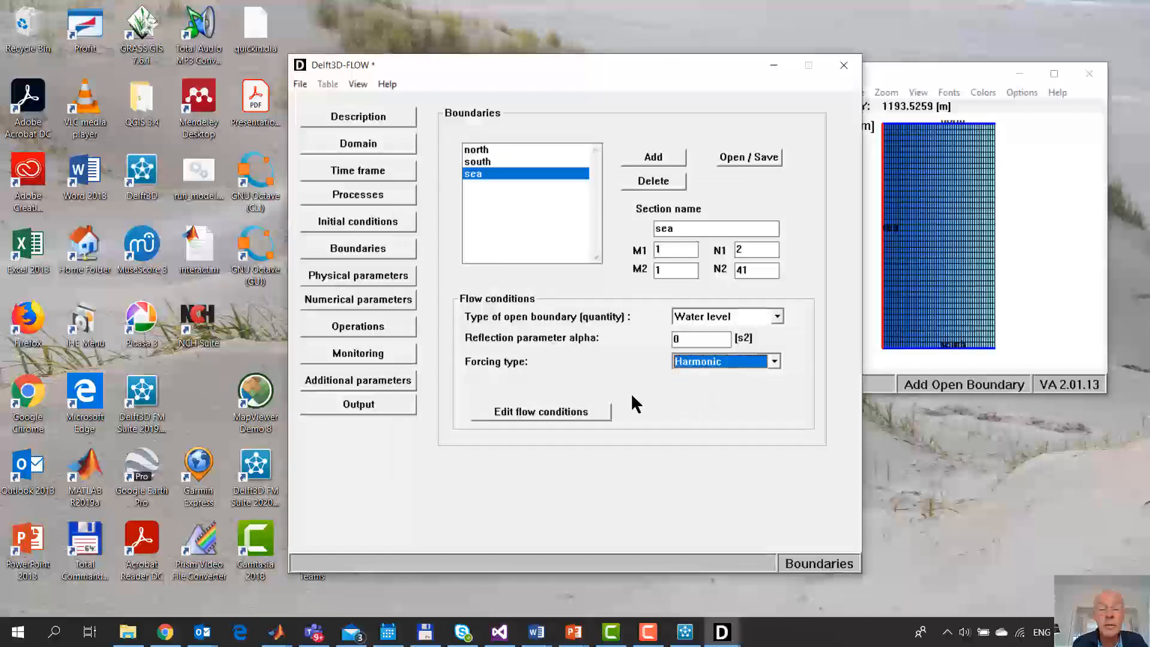
Set the sea boundary's end amplitudes and end phases to 0 for both harmonic frequencies in its flow conditions
left_click(589, 409)
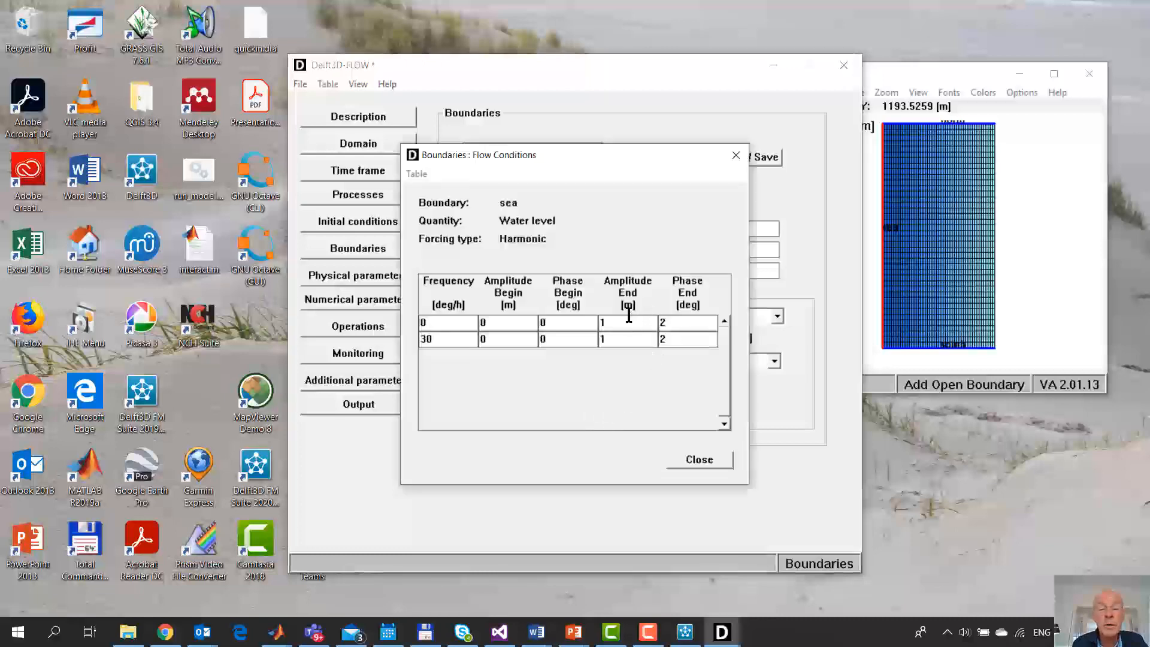
left_click(622, 319)
left_click_drag(622, 319, 567, 322)
type("0")
left_click_drag(643, 342, 563, 341)
type("0")
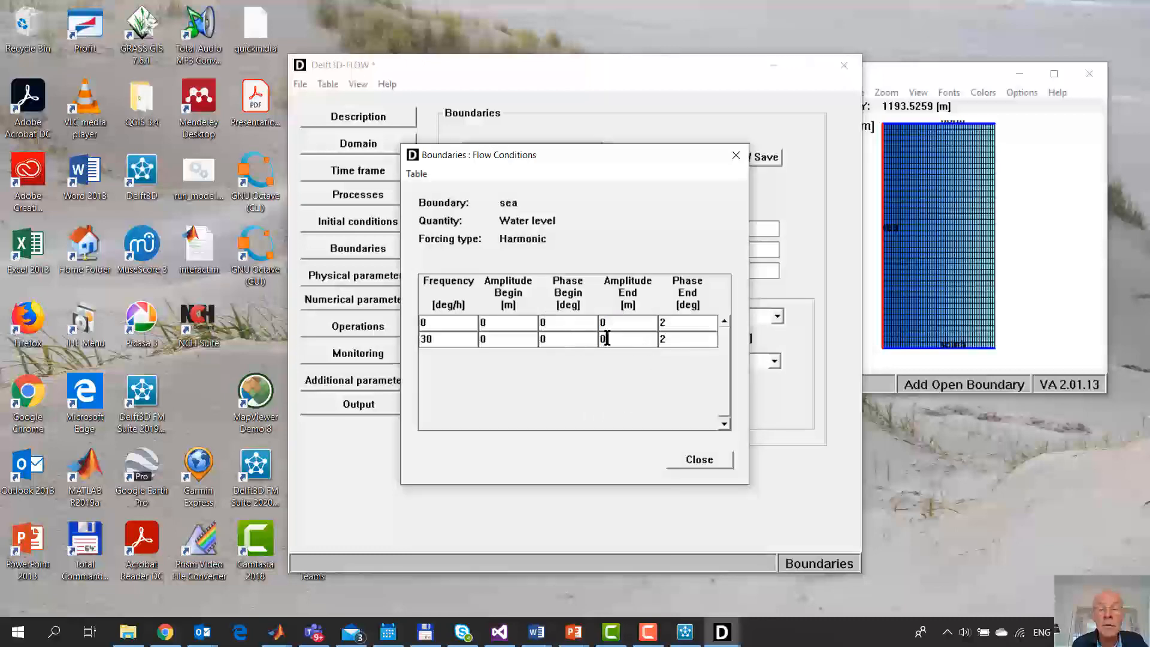
left_click_drag(681, 323, 645, 339)
type("00")
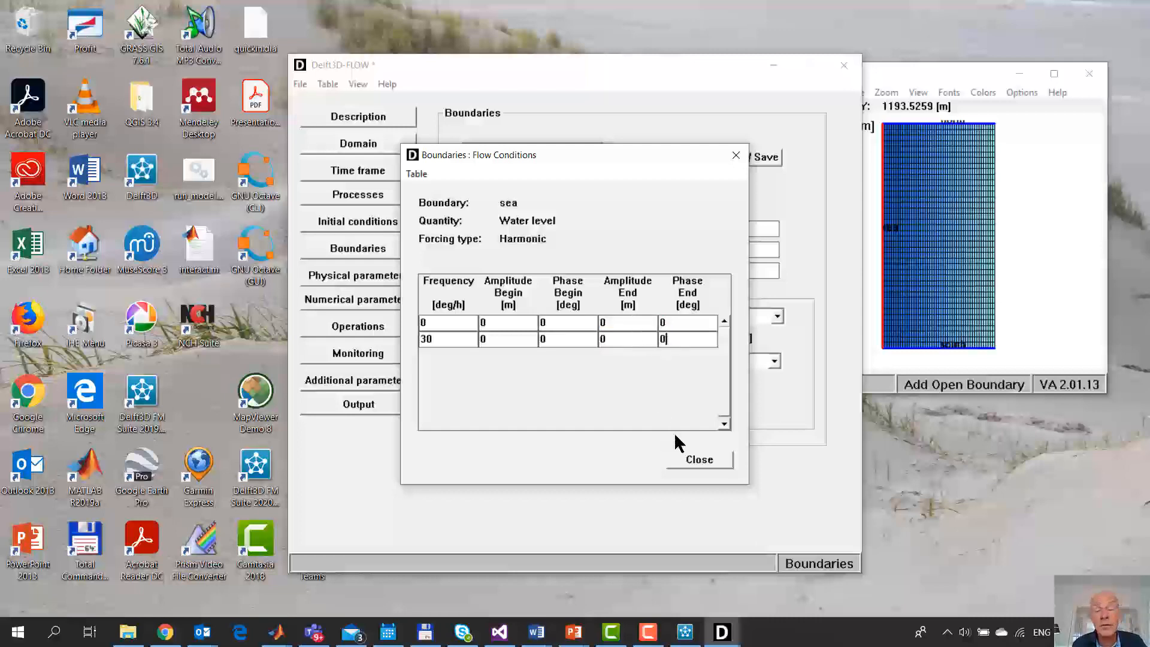
left_click(698, 460)
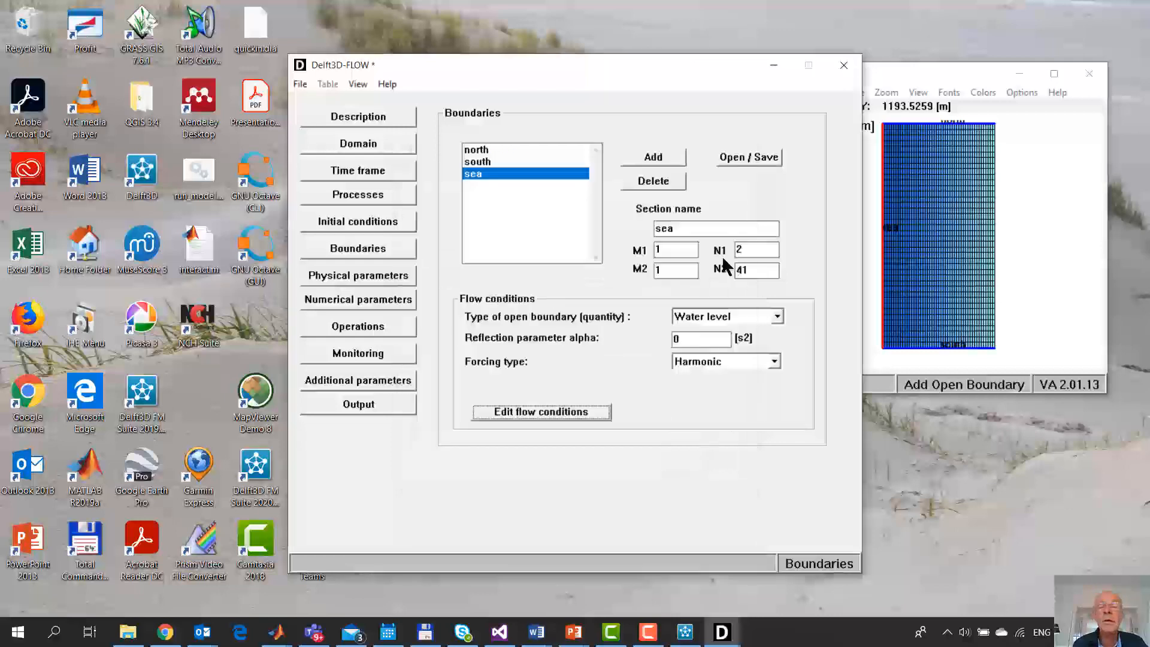
Save the boundary definitions in the Coast2020 folder as coast.bnd
left_click(744, 156)
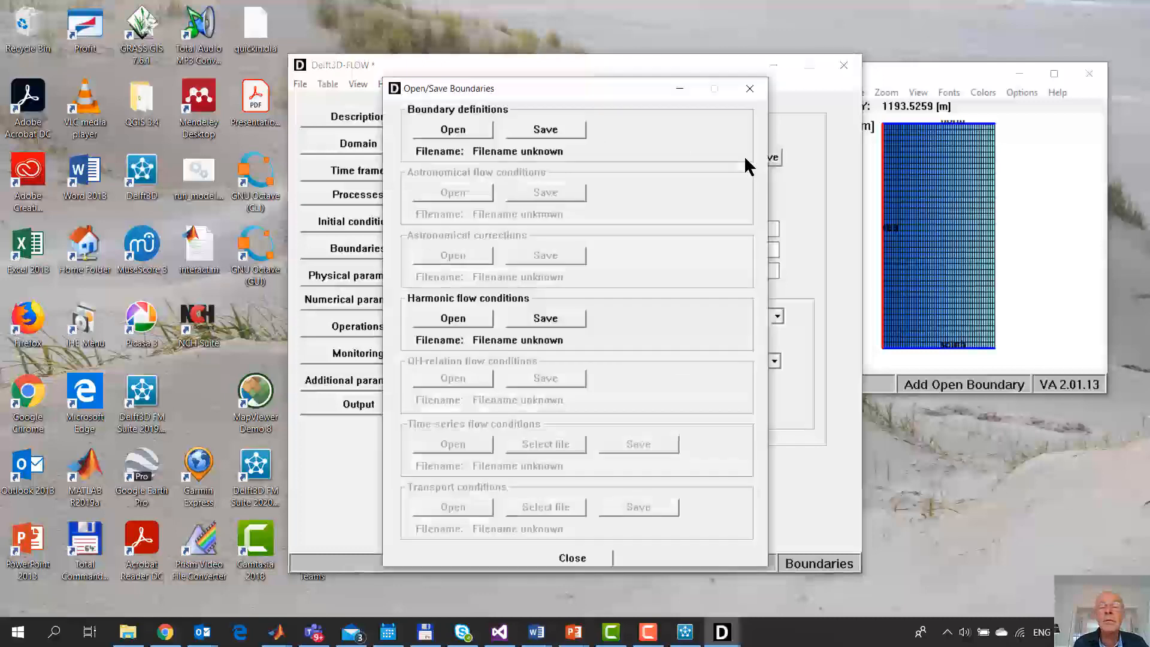
left_click(544, 129)
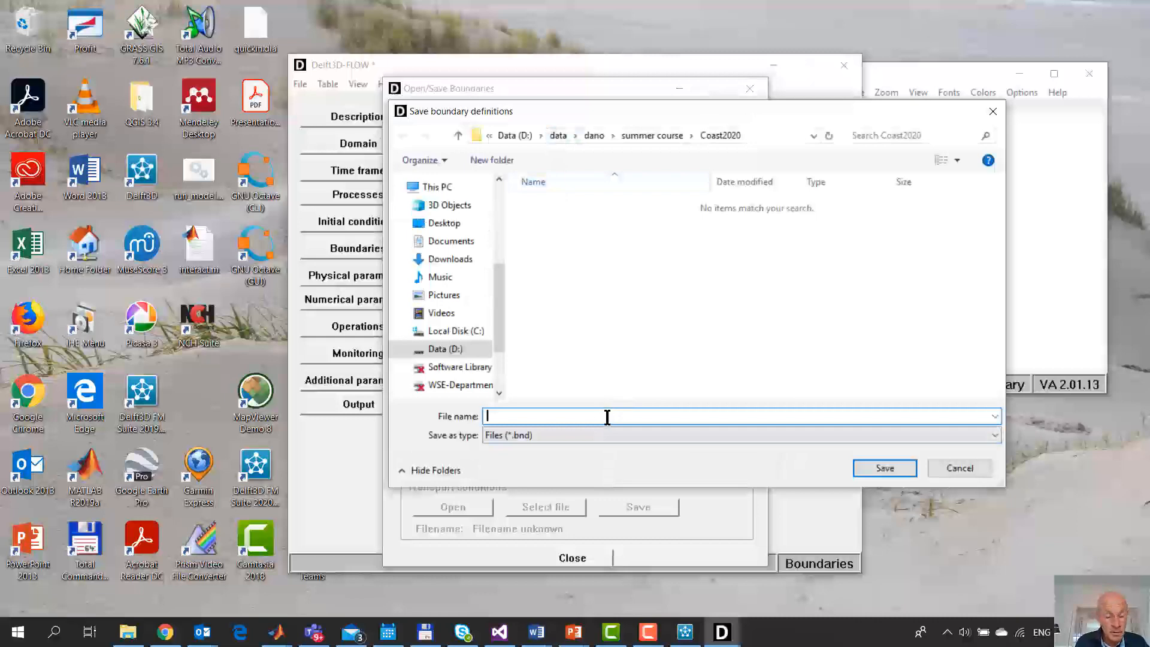
type("coast")
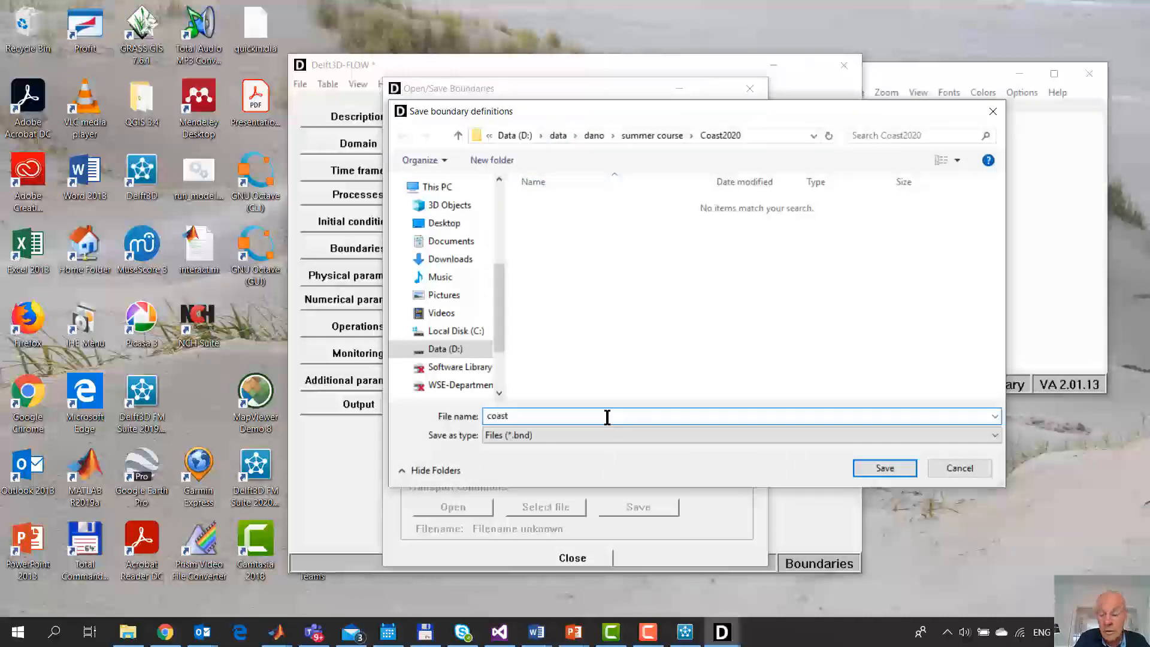
key("Return")
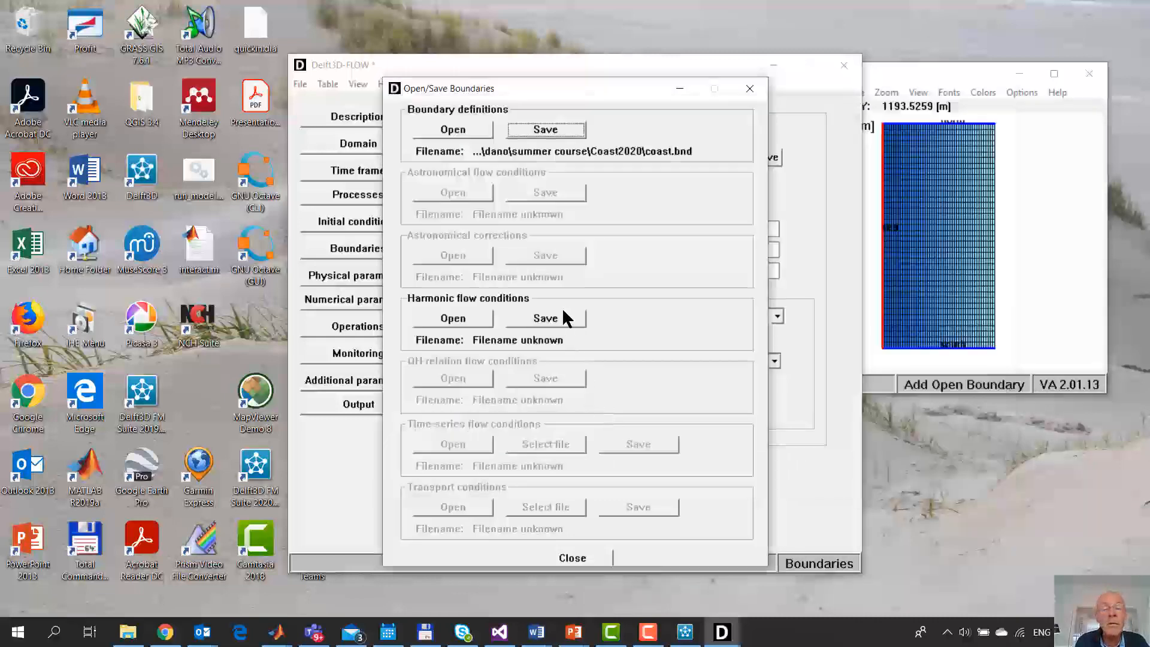
Save the harmonic flow conditions in the Coast2020 folder as coast.bch and finish saving the boundary files
left_click(559, 313)
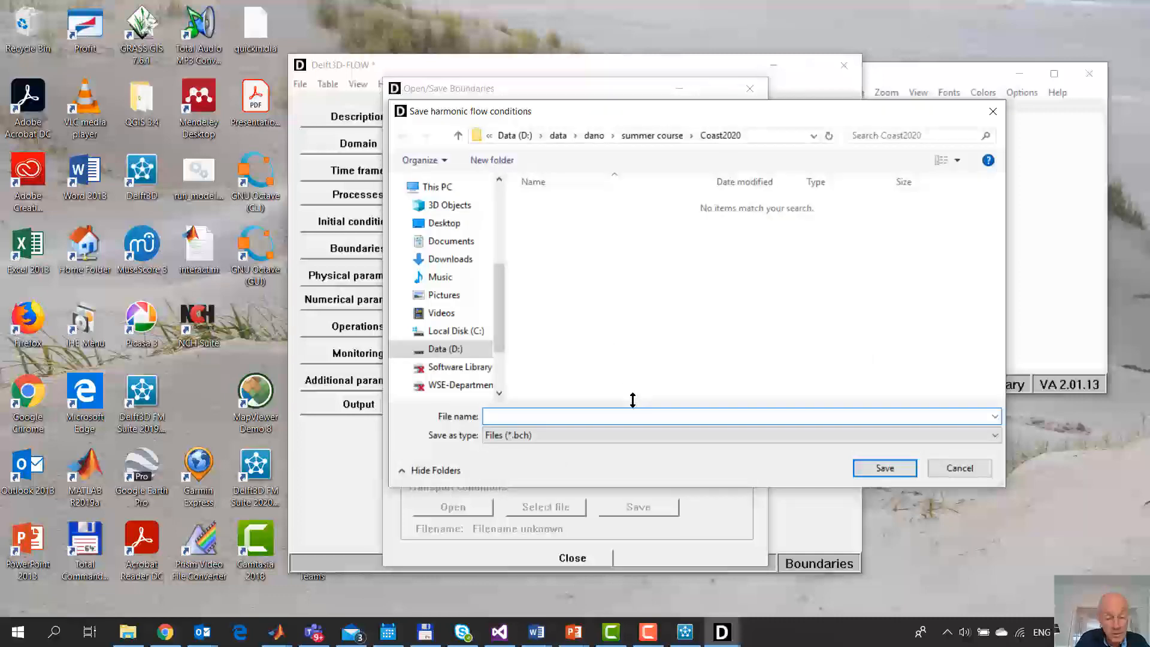
type("coast")
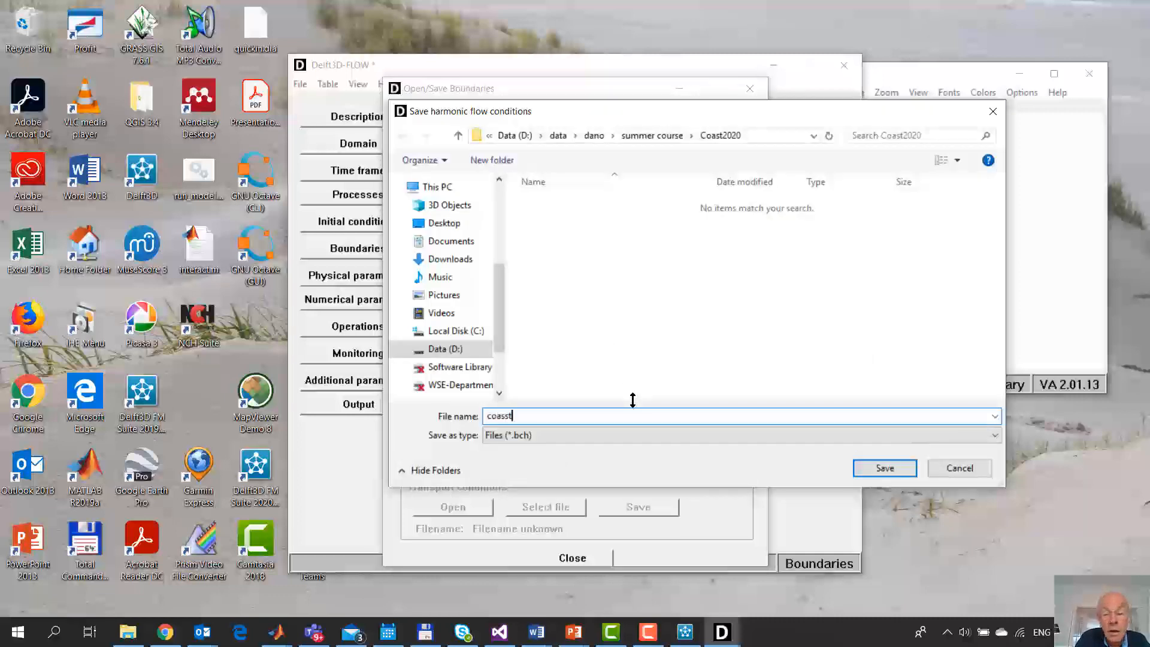
key("BackSpace")
key("BackSpace")
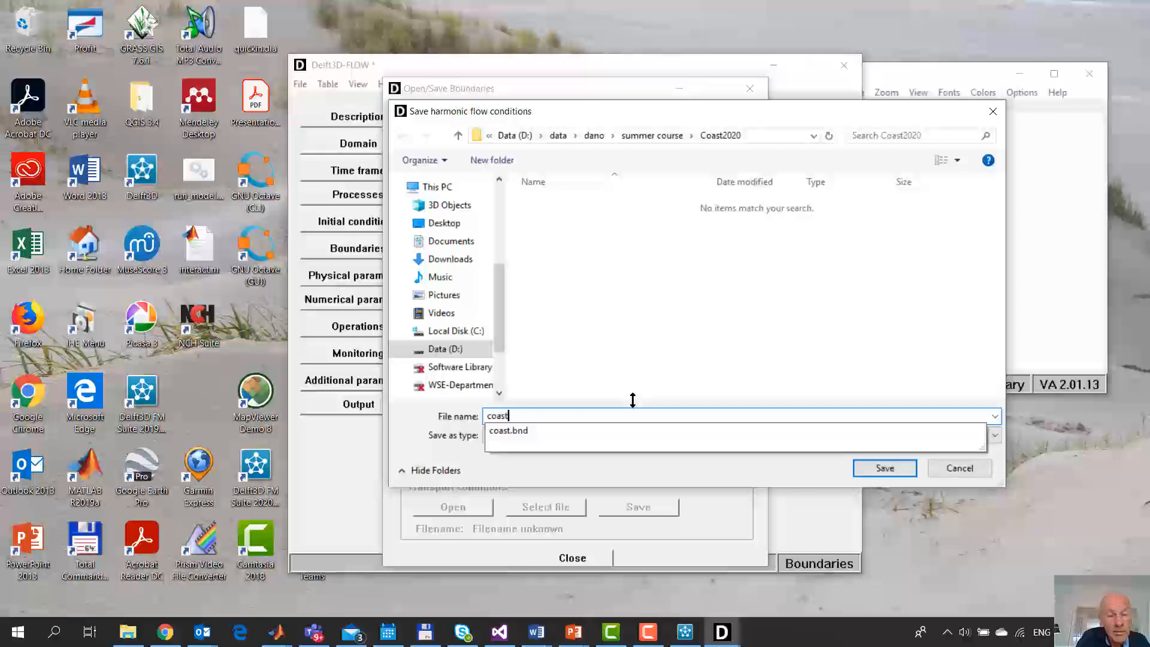
left_click(878, 466)
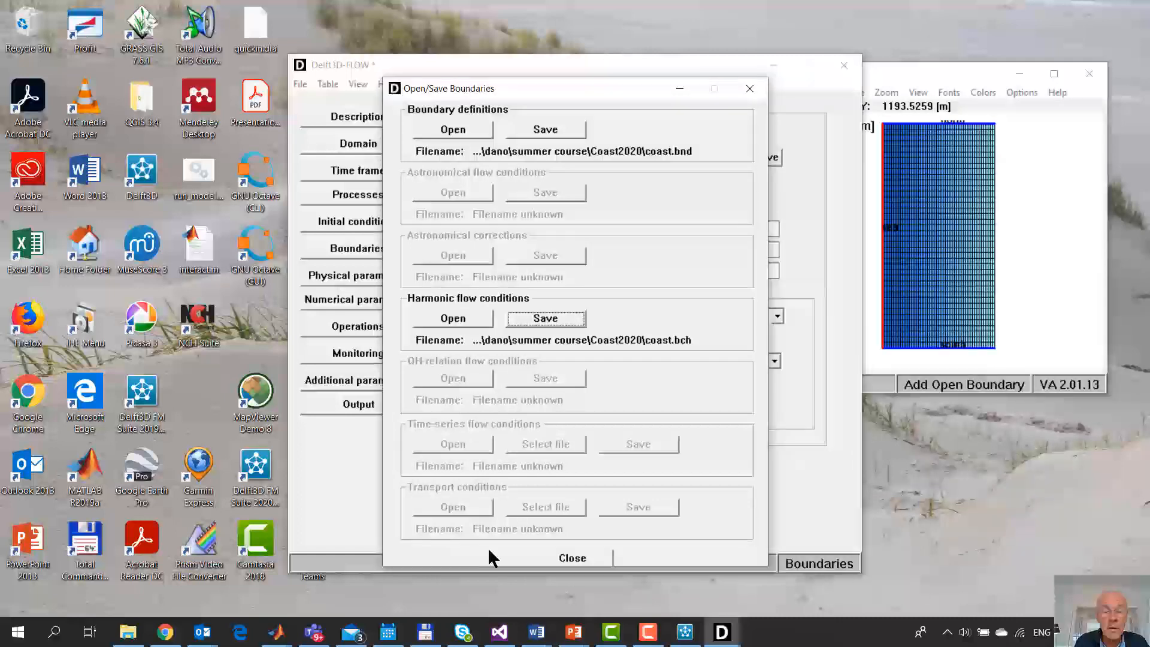
left_click(575, 558)
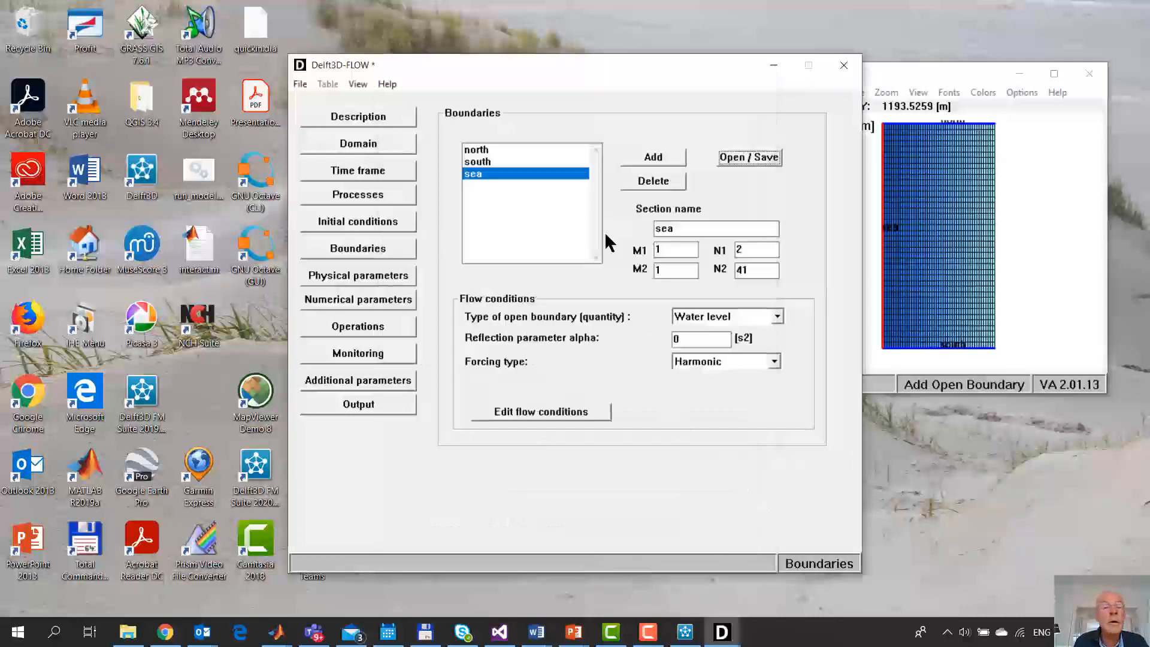
Save the master definition file in the Coast2020 folder as coast.mdf
left_click(301, 84)
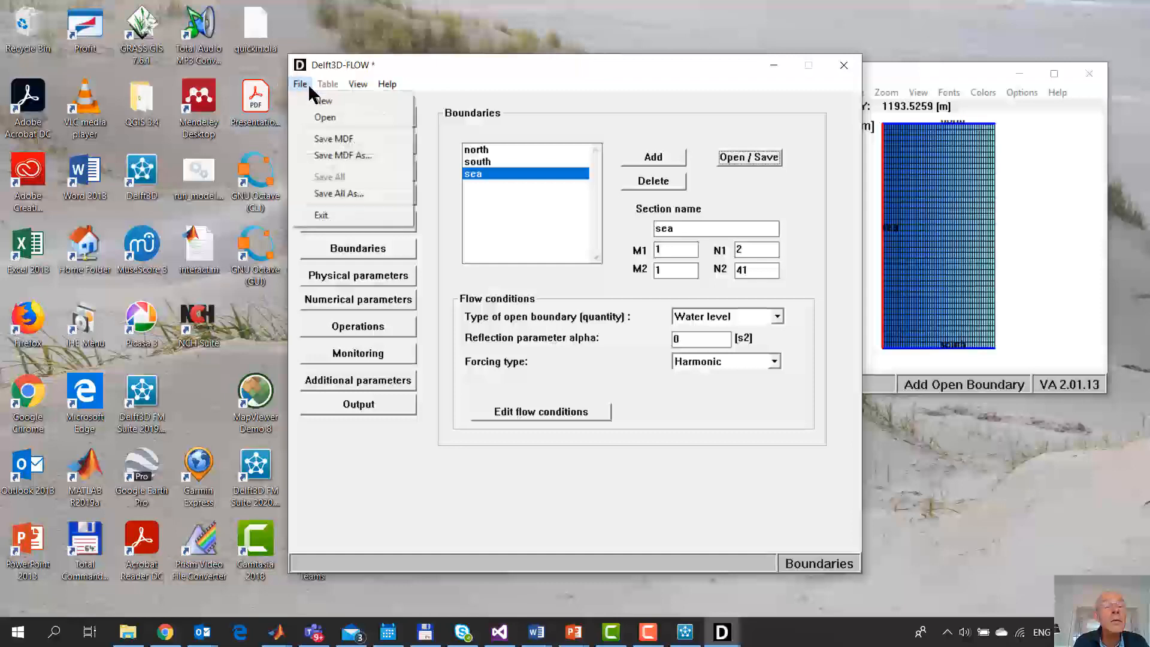
left_click(349, 139)
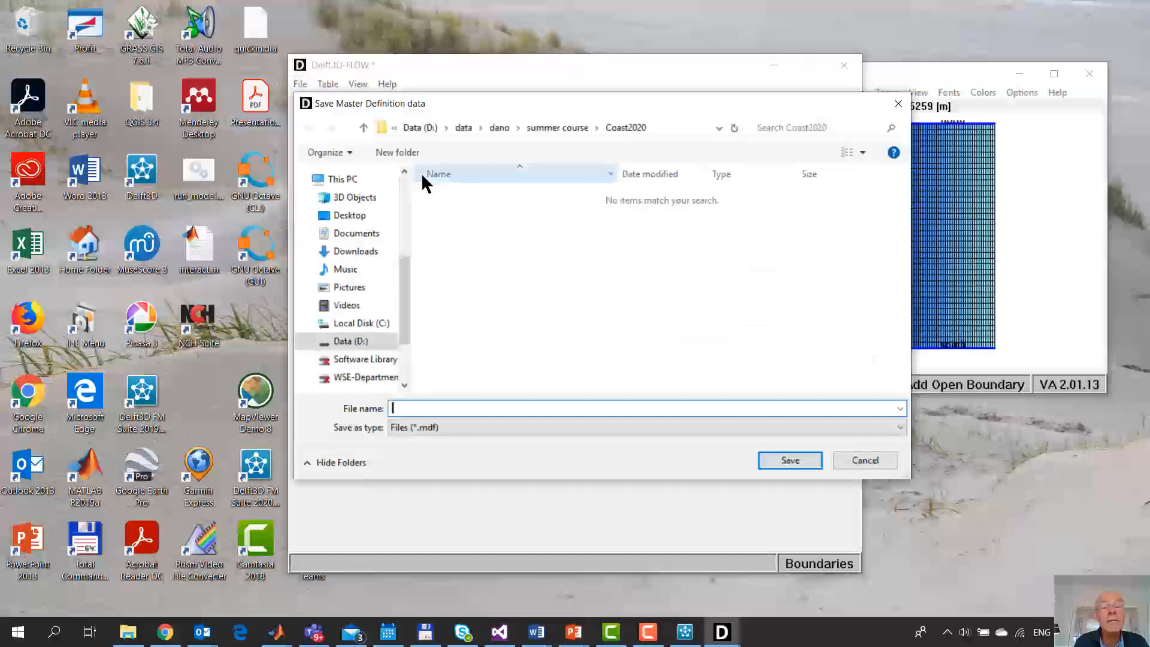
type("coast")
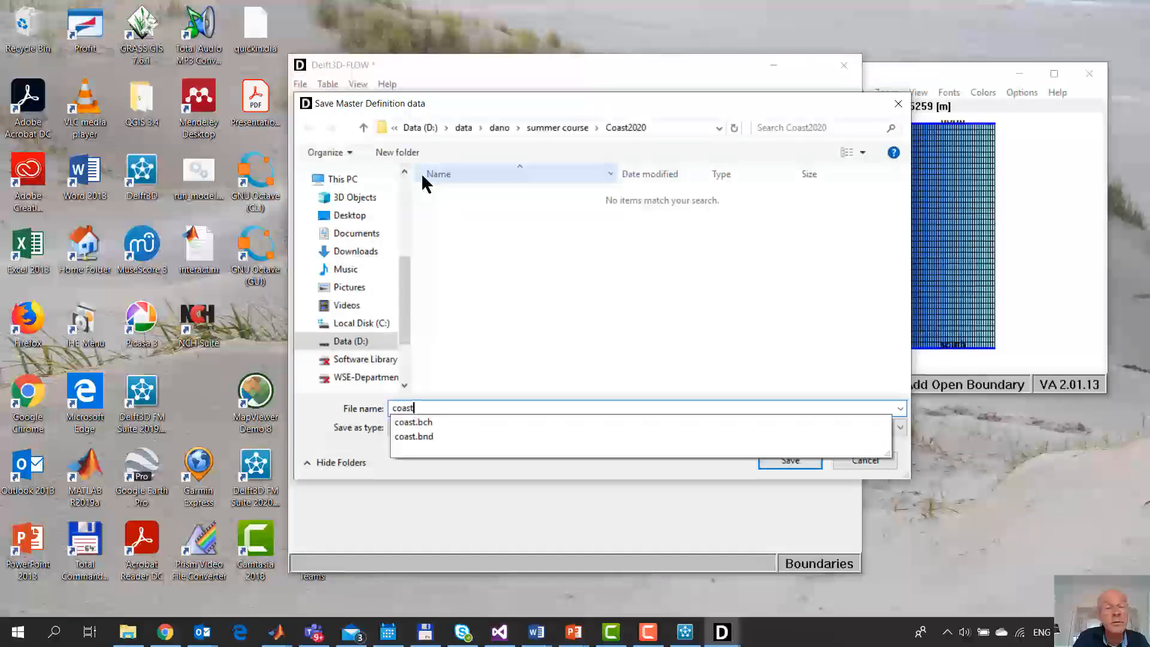
key("Return")
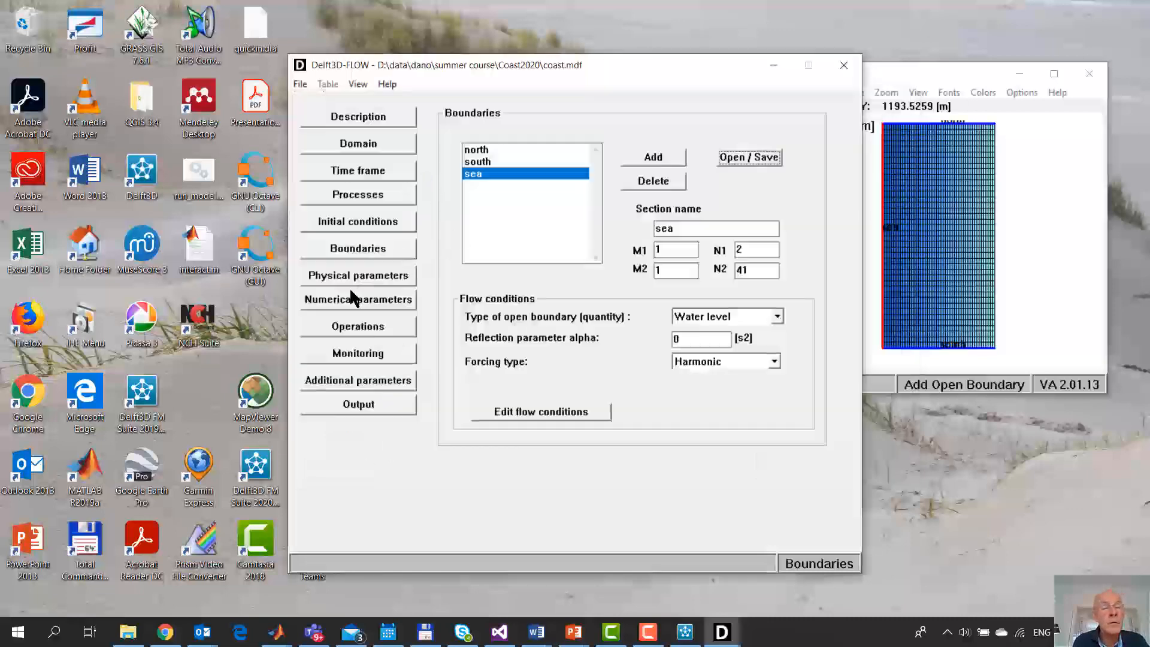
Review the physical constants, roughness and viscosity settings, the numerical parameters and the discharge operations
left_click(364, 274)
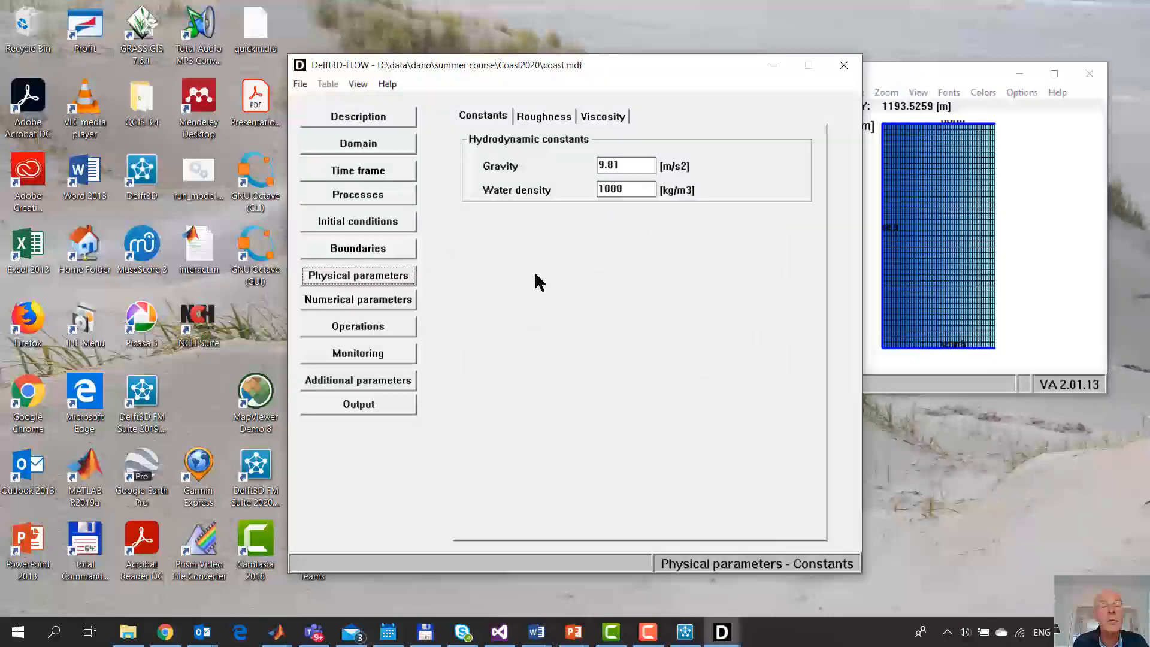
left_click(535, 117)
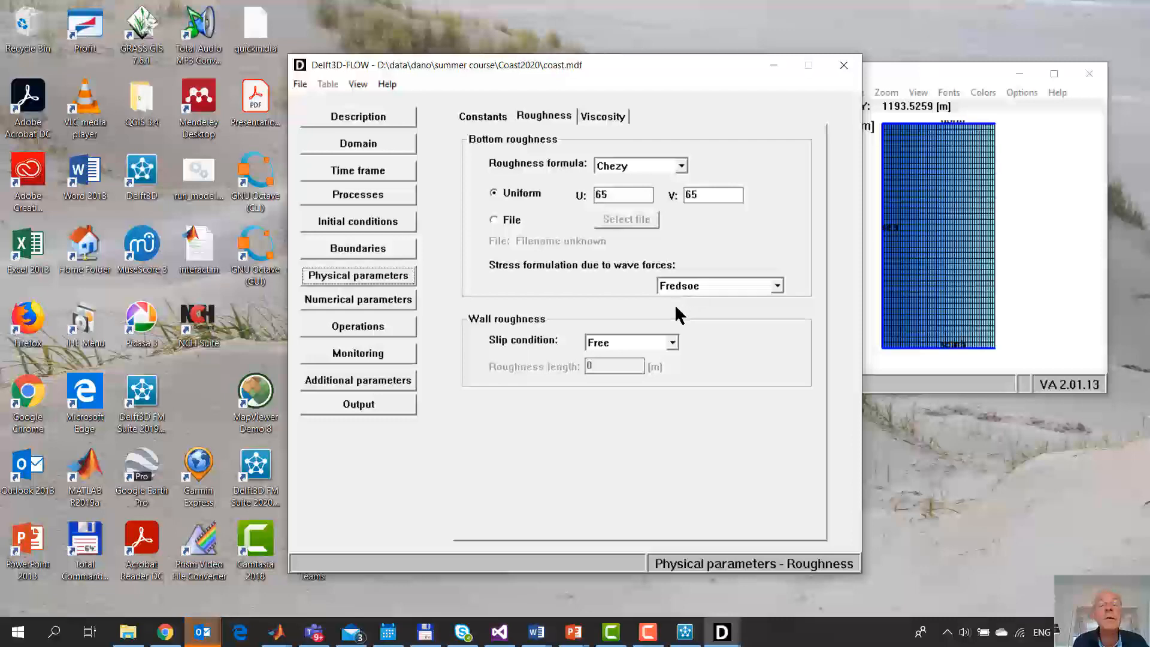
left_click(616, 117)
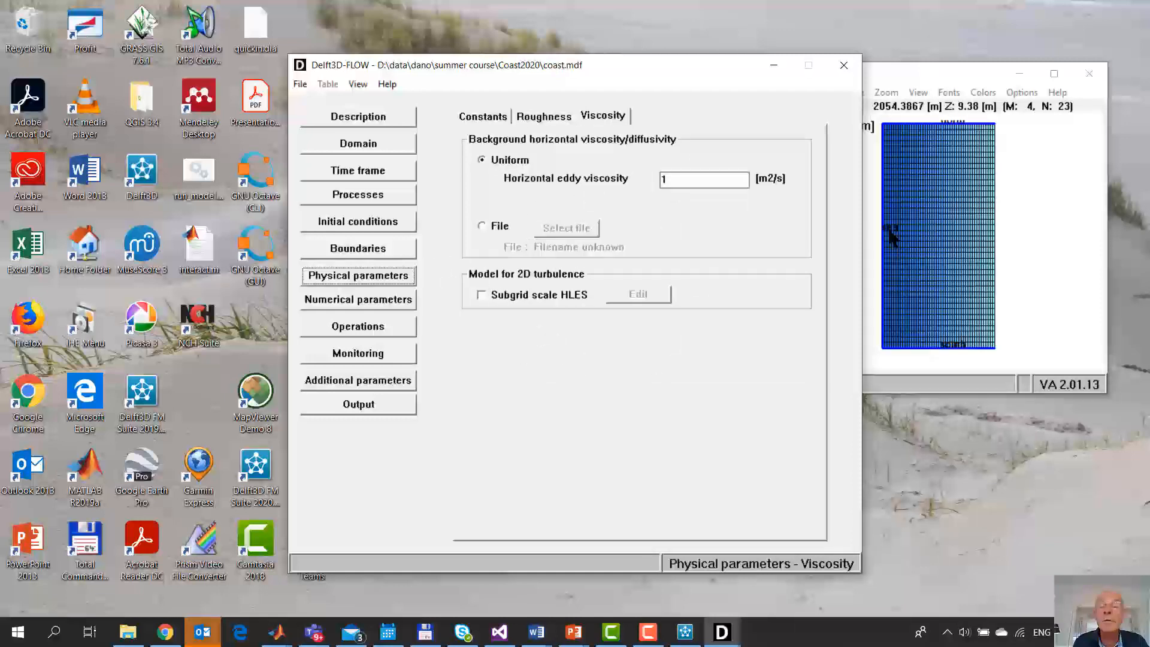
left_click(379, 296)
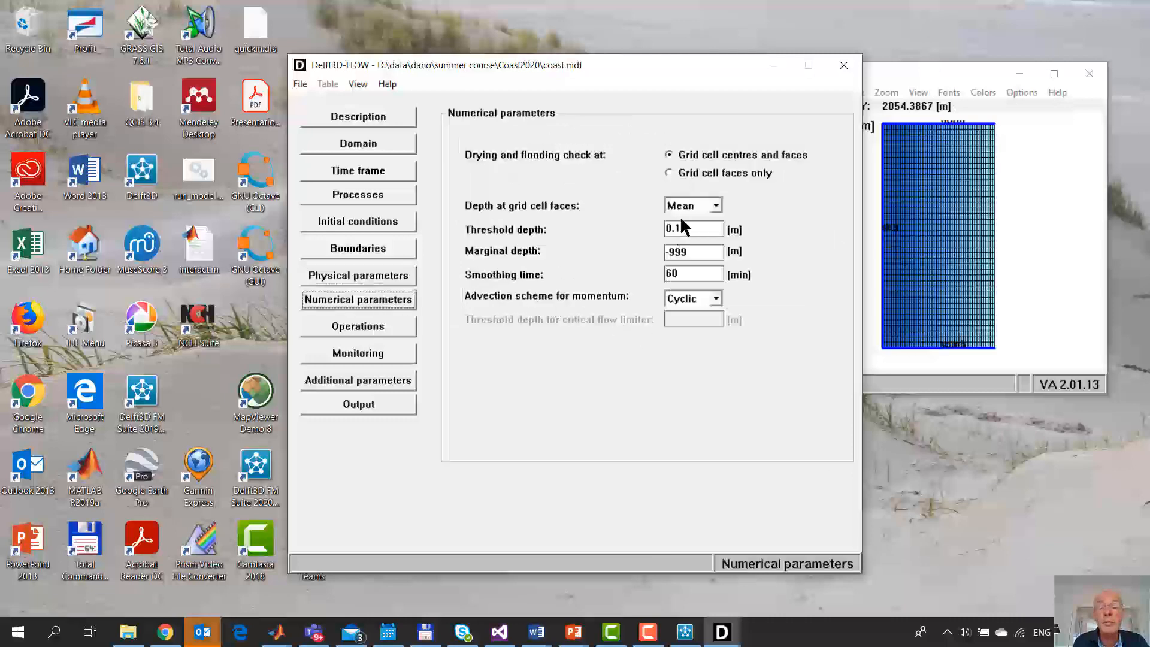
left_click(362, 327)
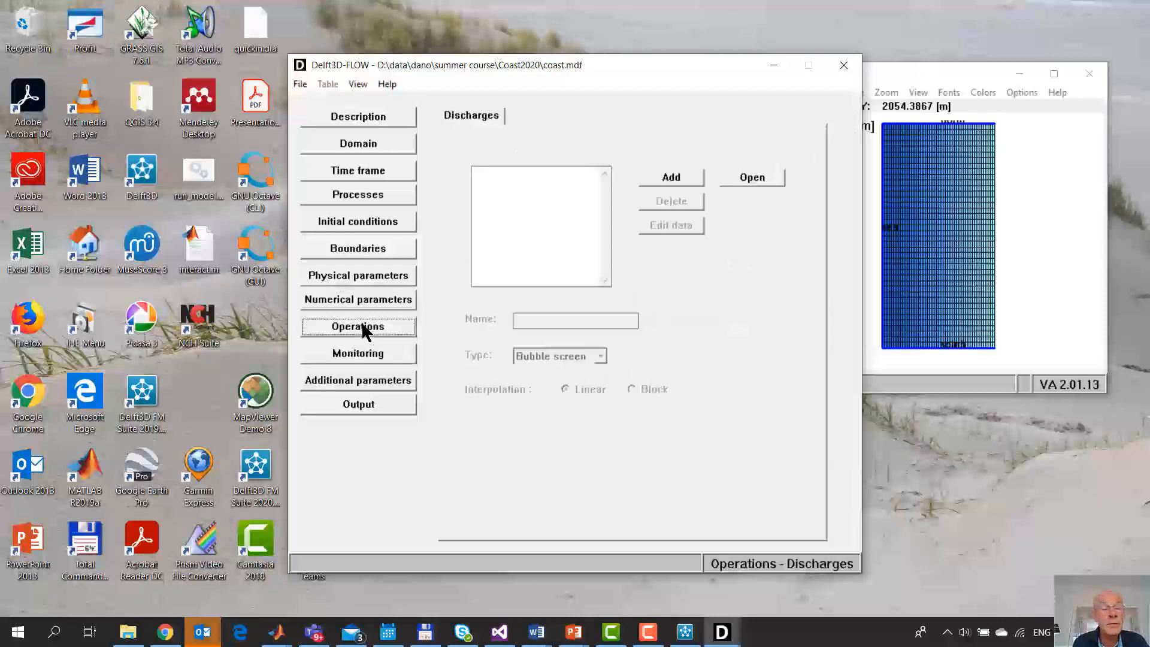
Add five observation points in a cross-shore row at grid cells (4,19), (16,20), (29,19), (39,19) and (47,19)
left_click(381, 359)
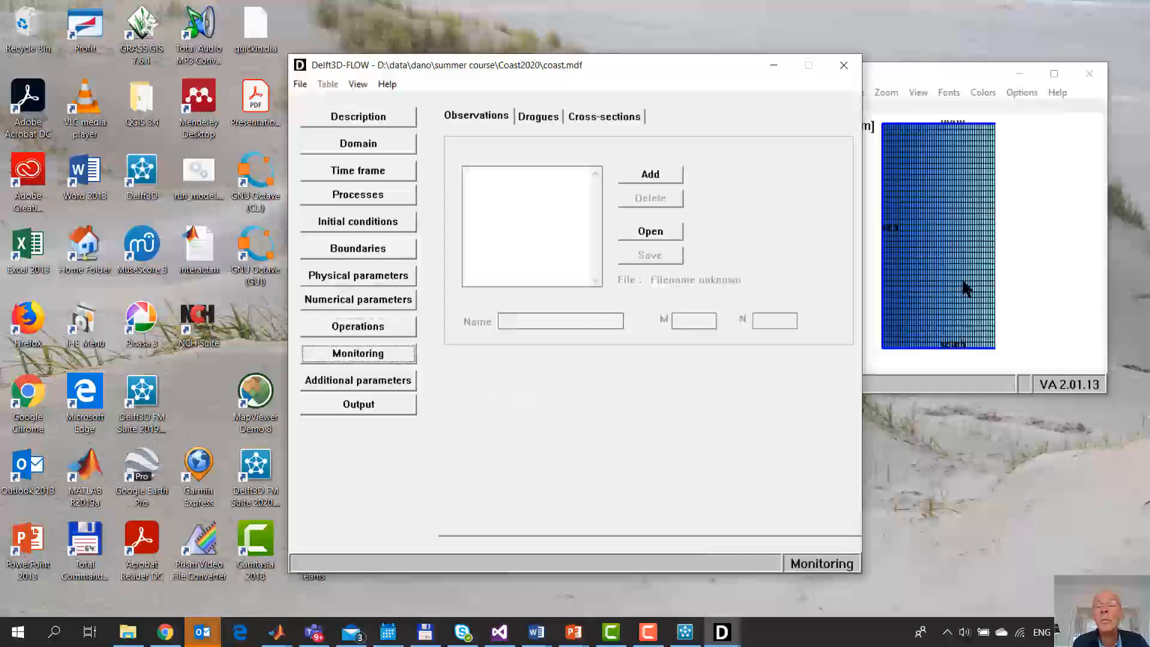
left_click(975, 71)
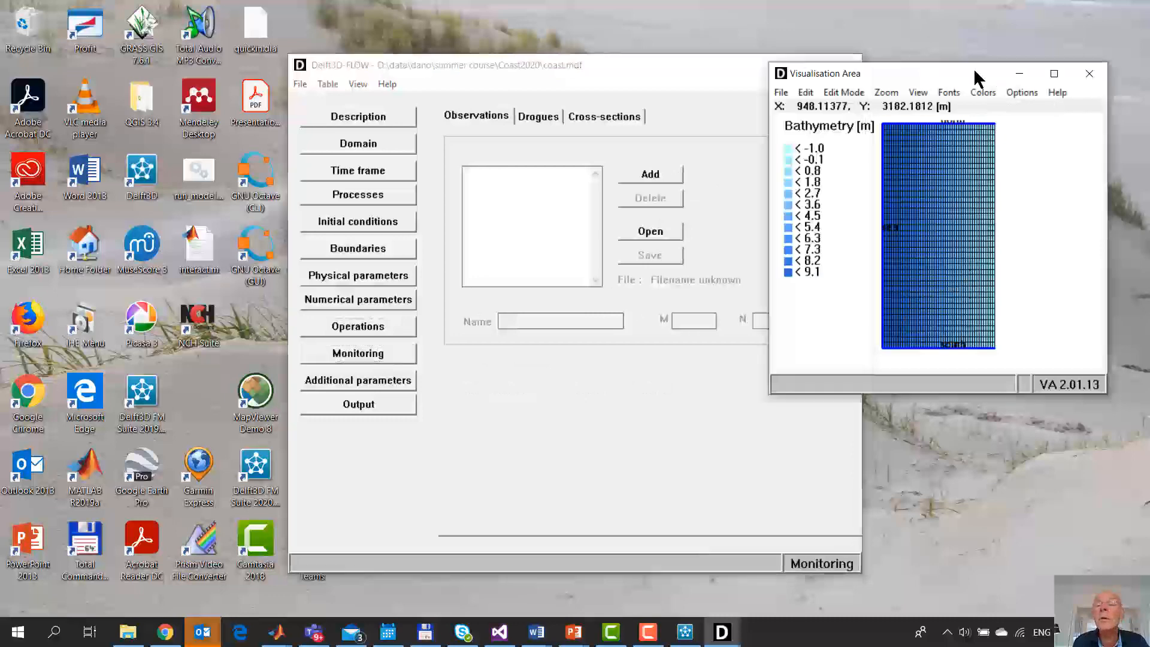
left_click(804, 93)
left_click(854, 141)
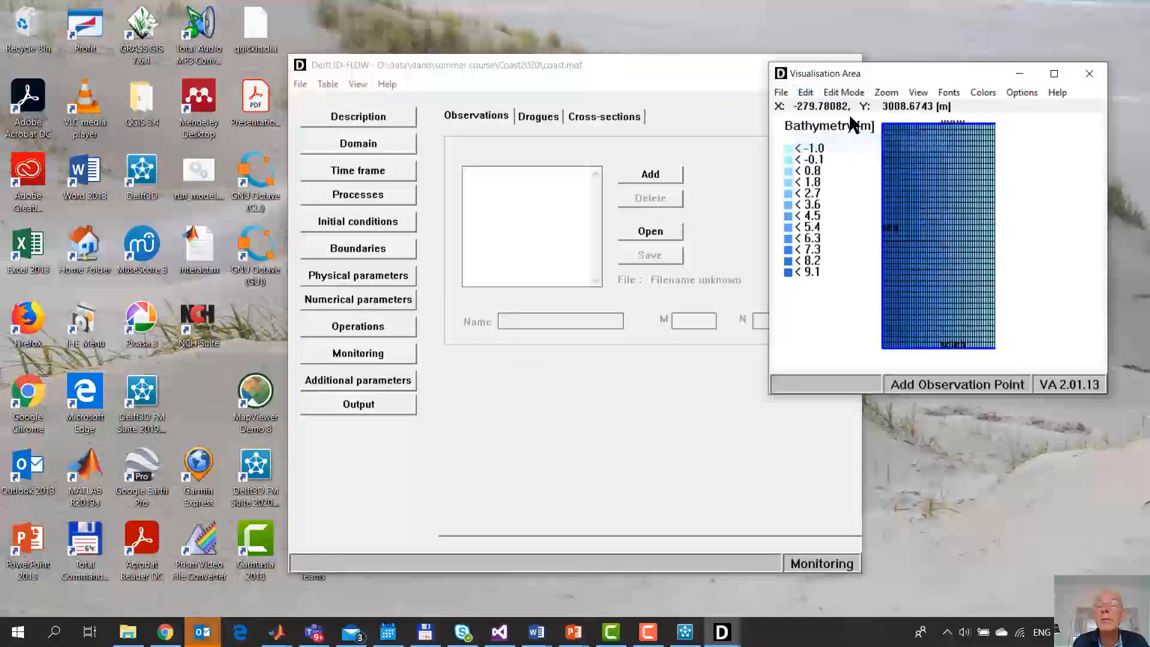
left_click(844, 93)
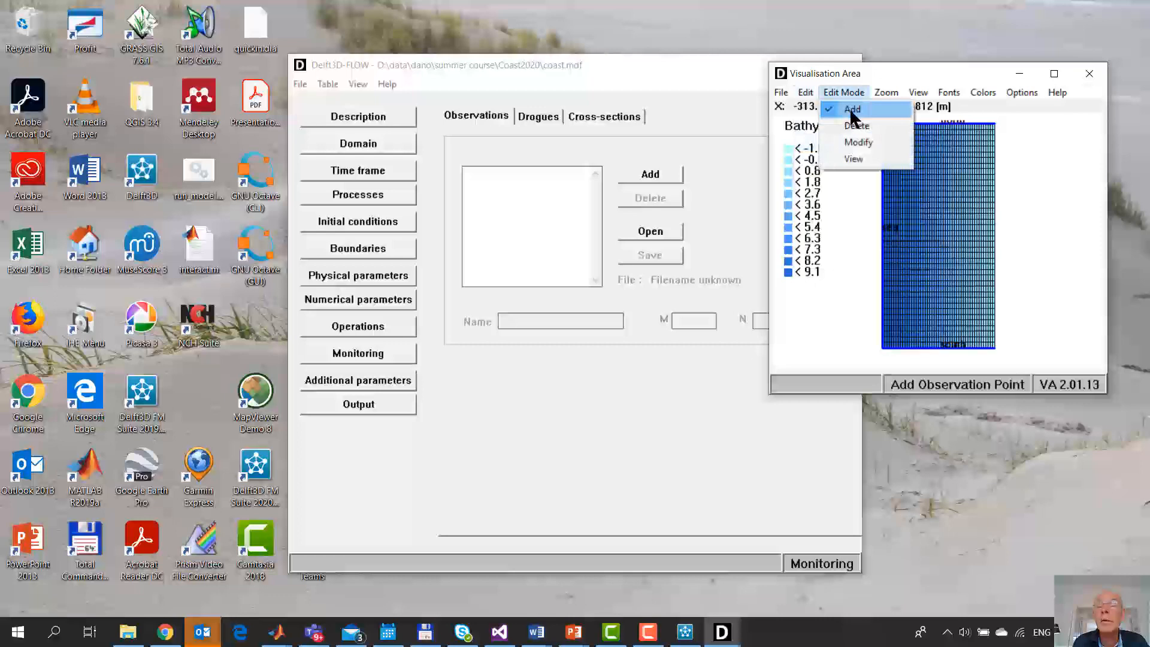
left_click(852, 112)
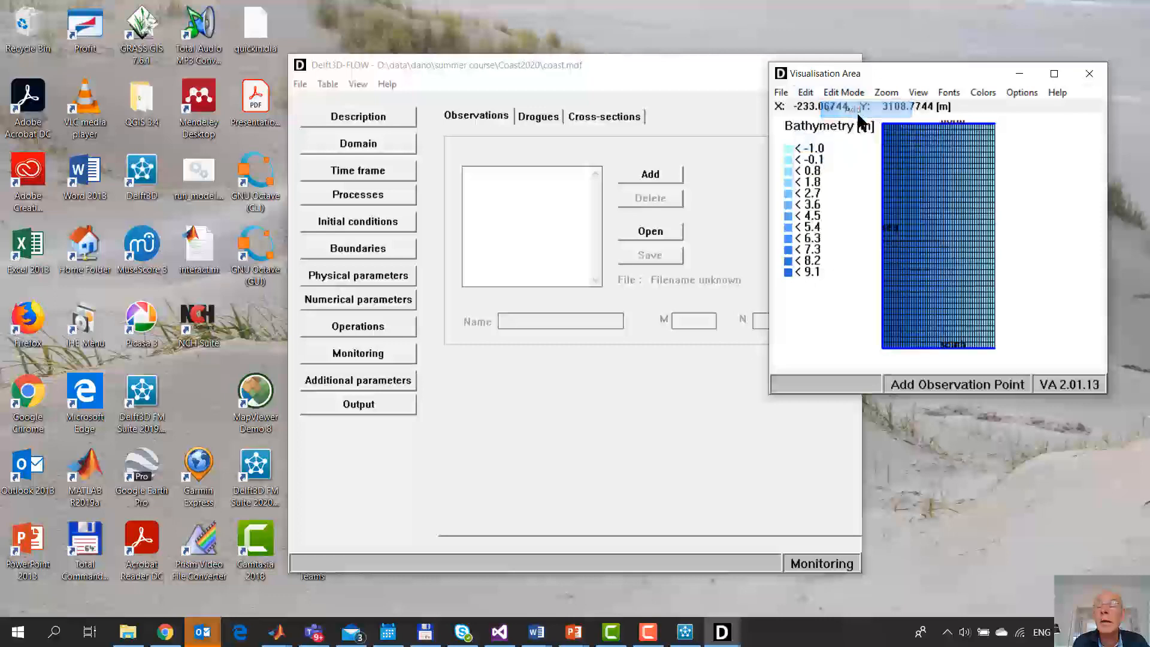
left_click(888, 256)
left_click(915, 244)
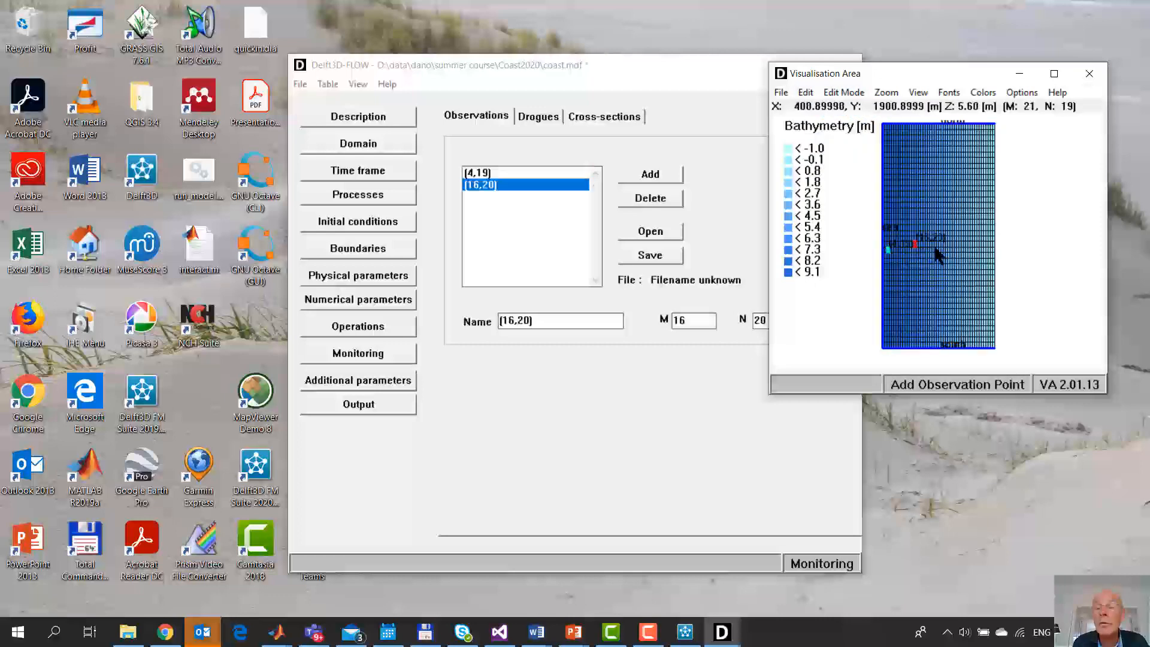
left_click(945, 248)
left_click(968, 249)
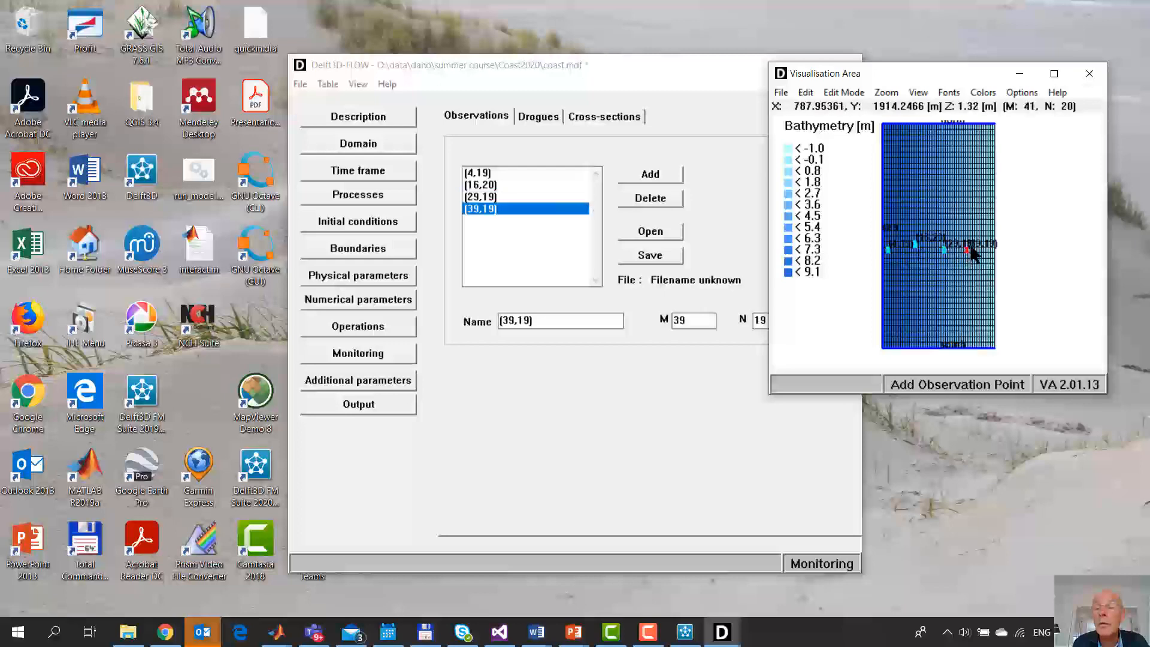
left_click(985, 249)
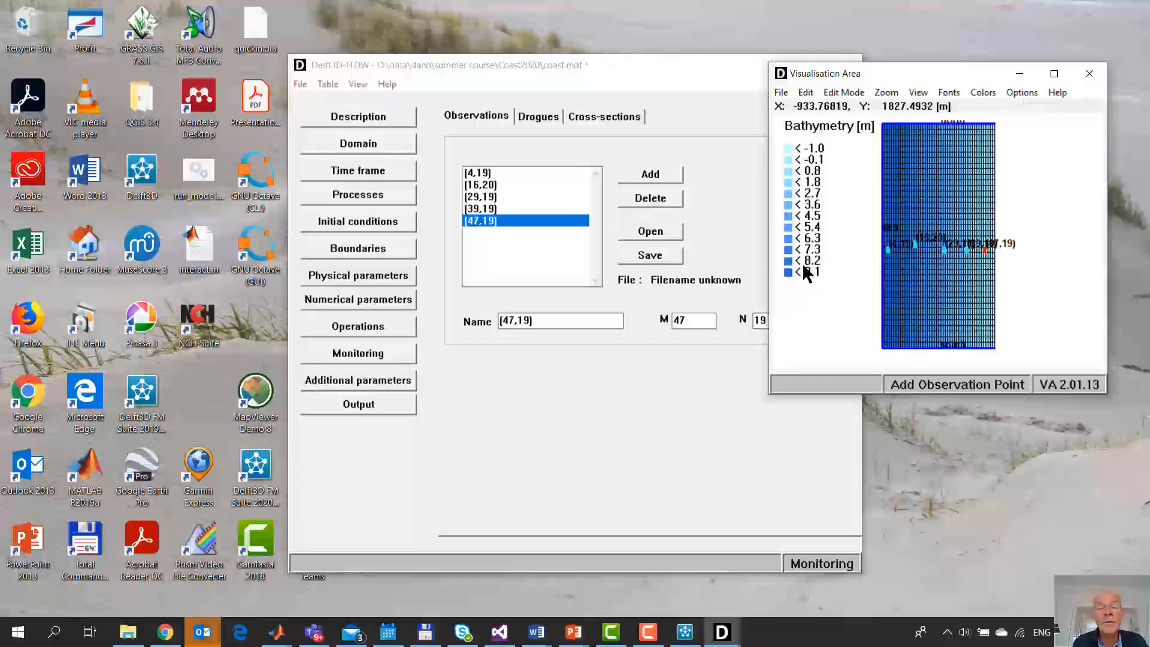
Save the observation points in the Coast2020 folder as coast.obs
left_click(666, 252)
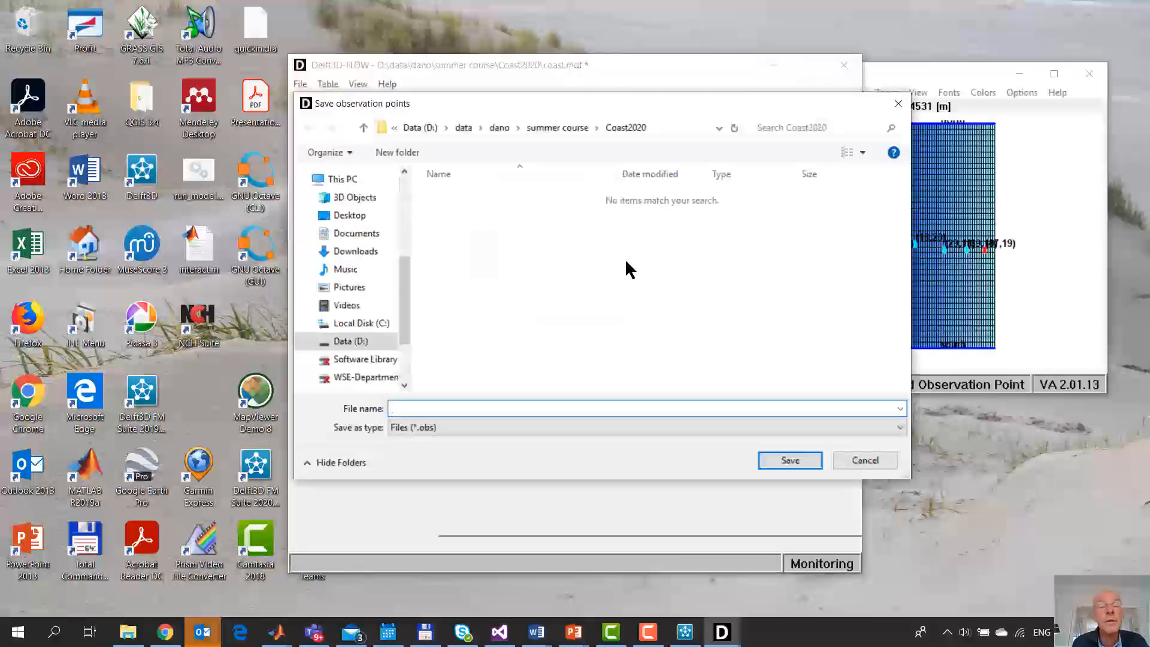
type("coast")
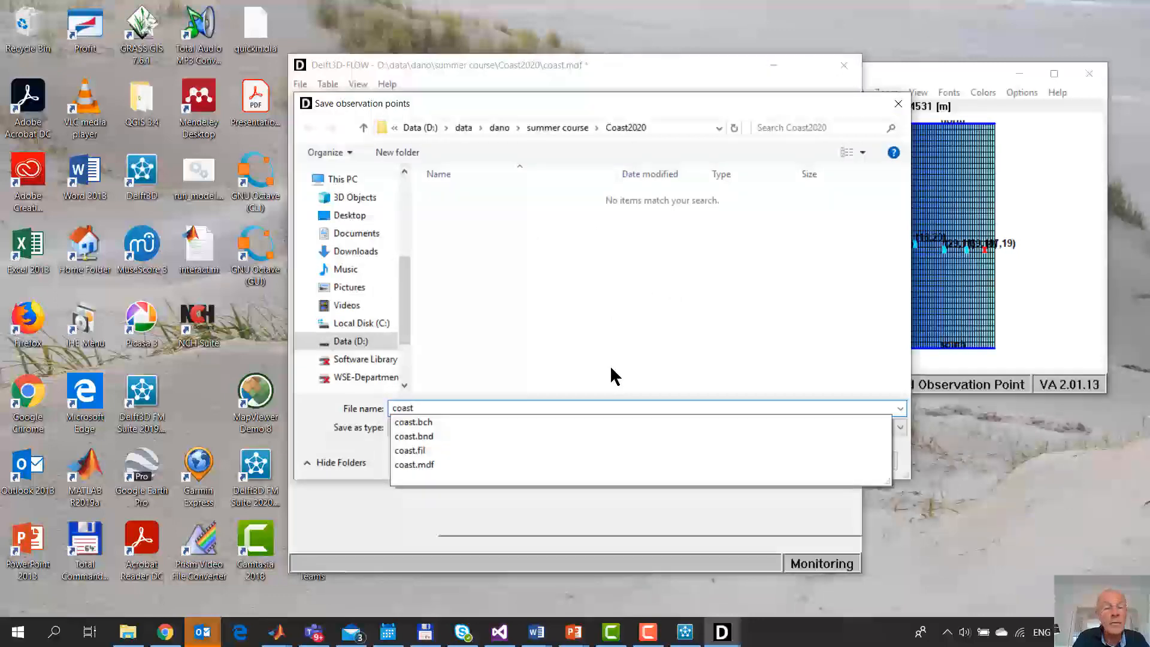
key("Return")
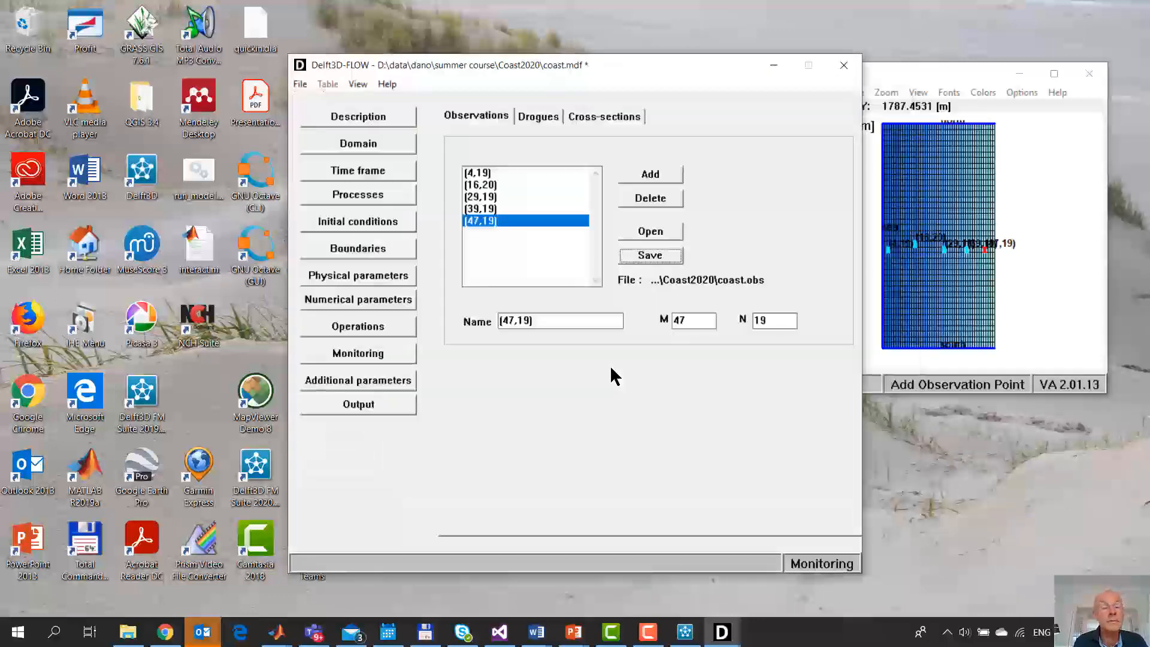
Add an additional parameter with the keyword Cstbnd and the value #y#
left_click(390, 380)
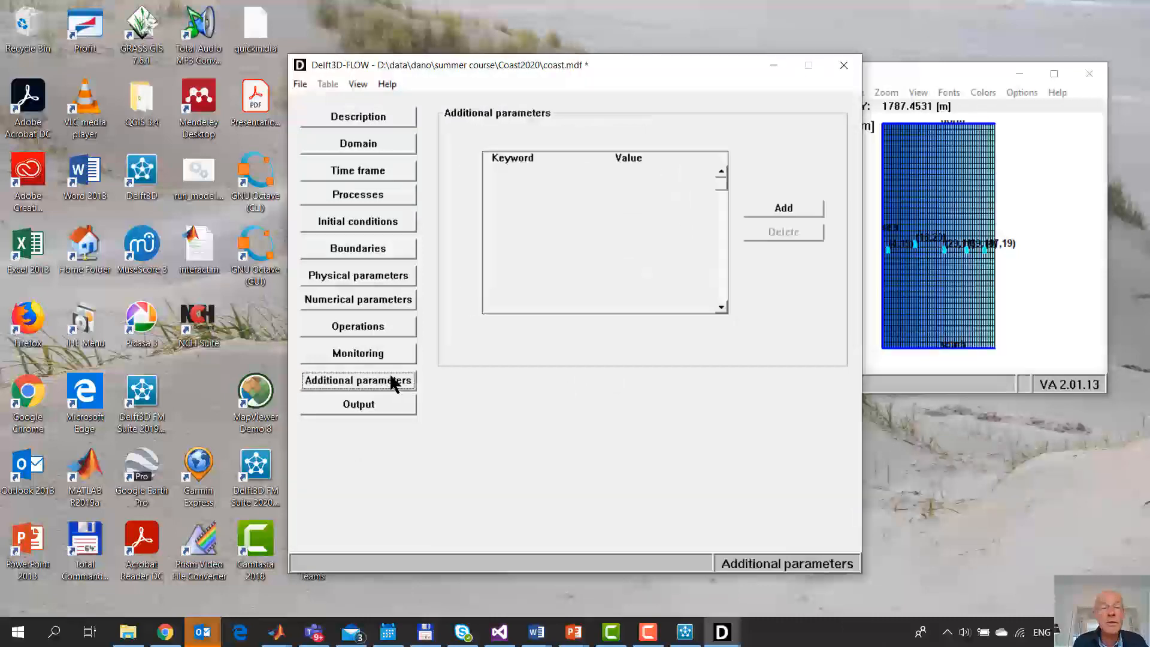
left_click(789, 206)
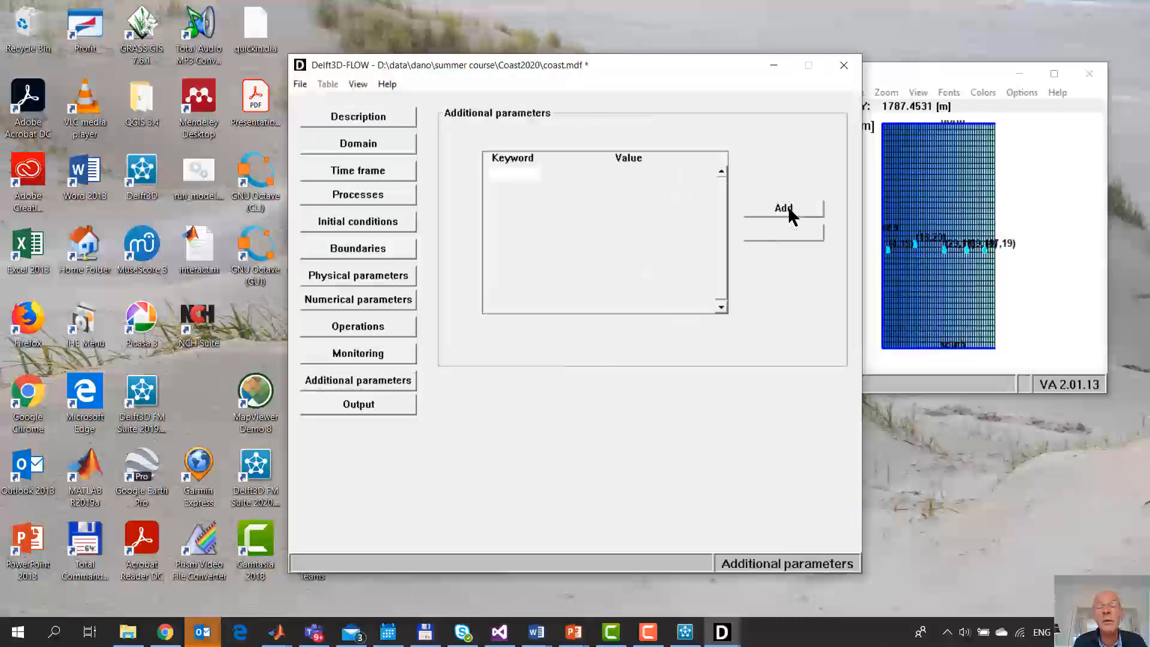
left_click(508, 174)
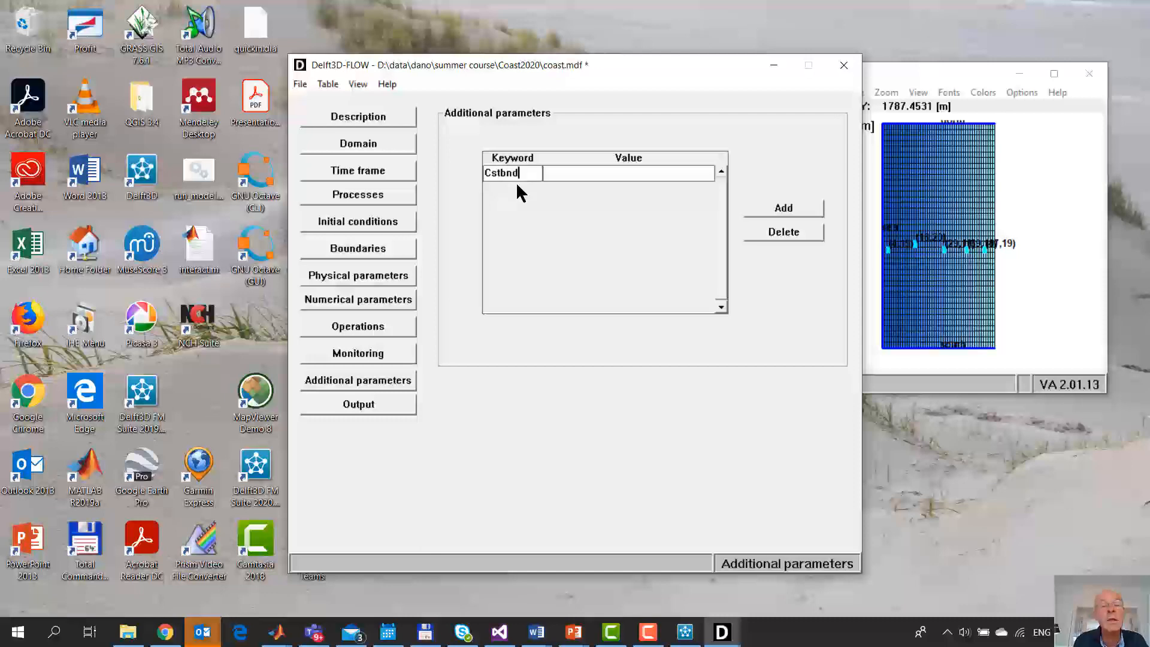
left_click(564, 174)
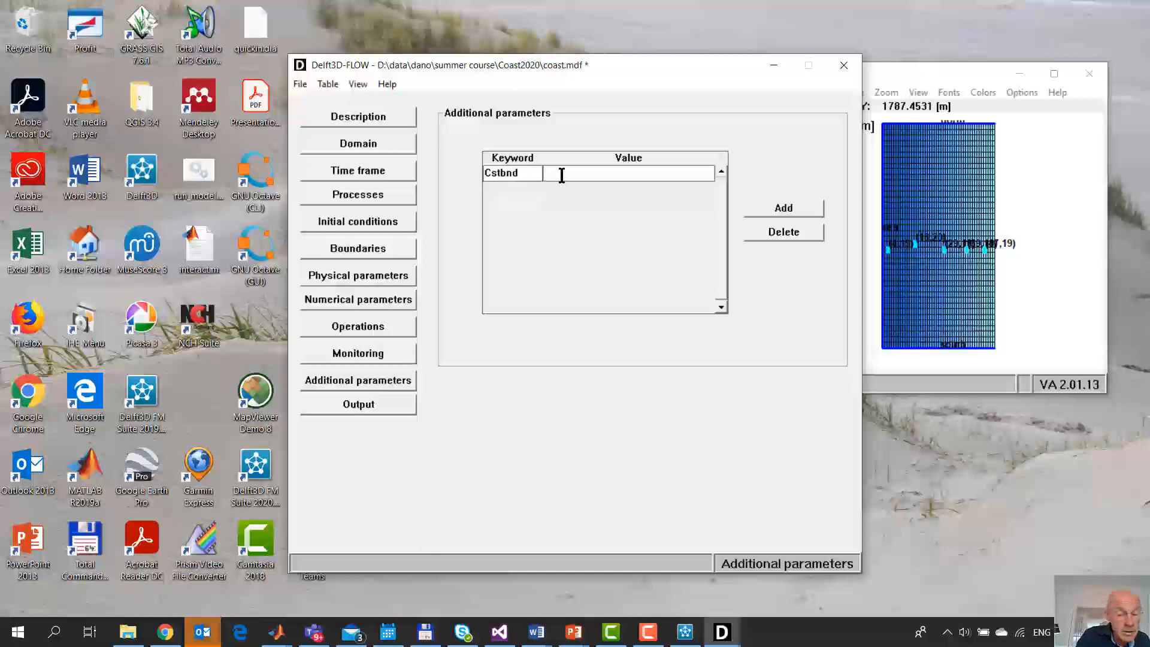
type("#y")
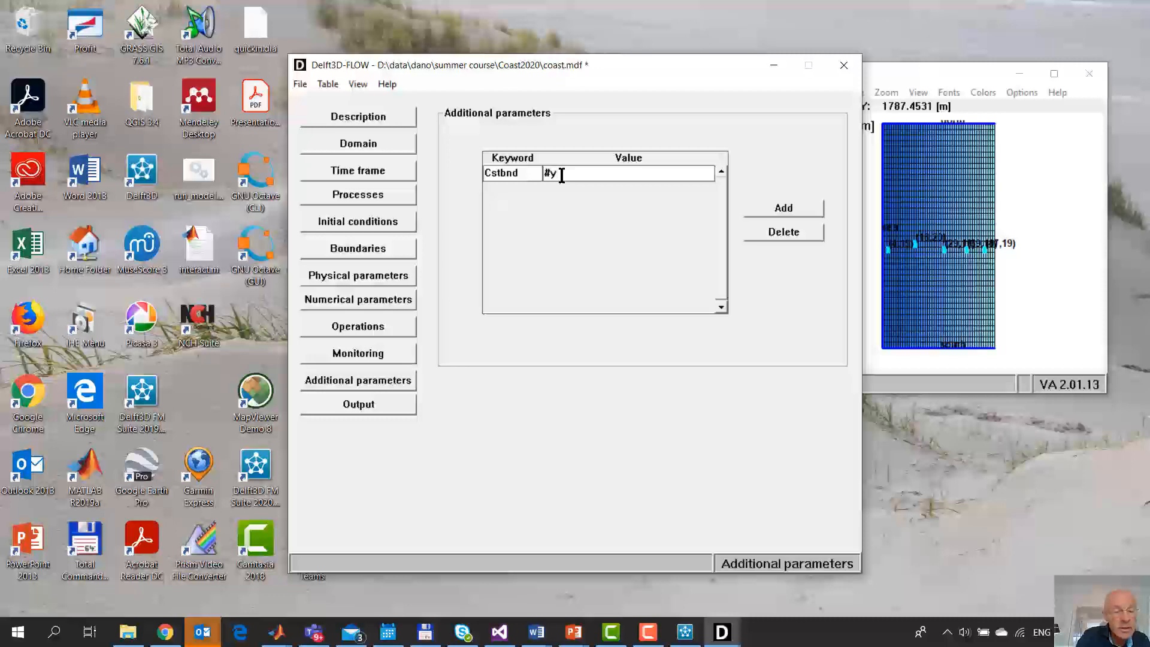
type("#")
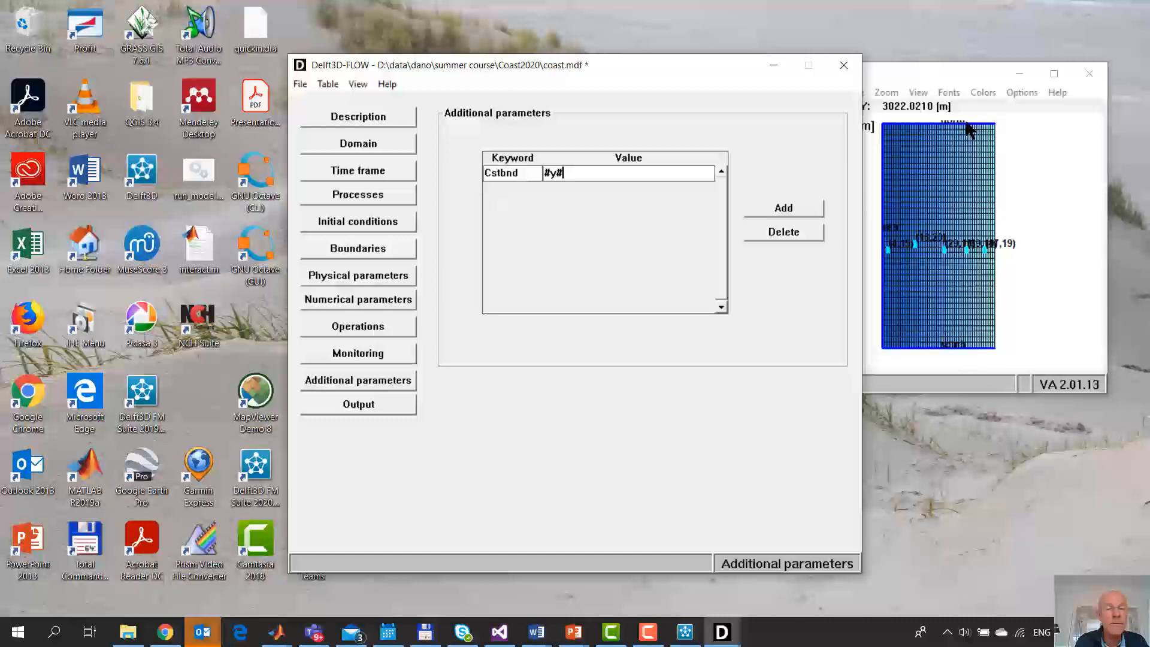
Check the output storage settings, save the master definition file and close the FLOW input editor
left_click(370, 405)
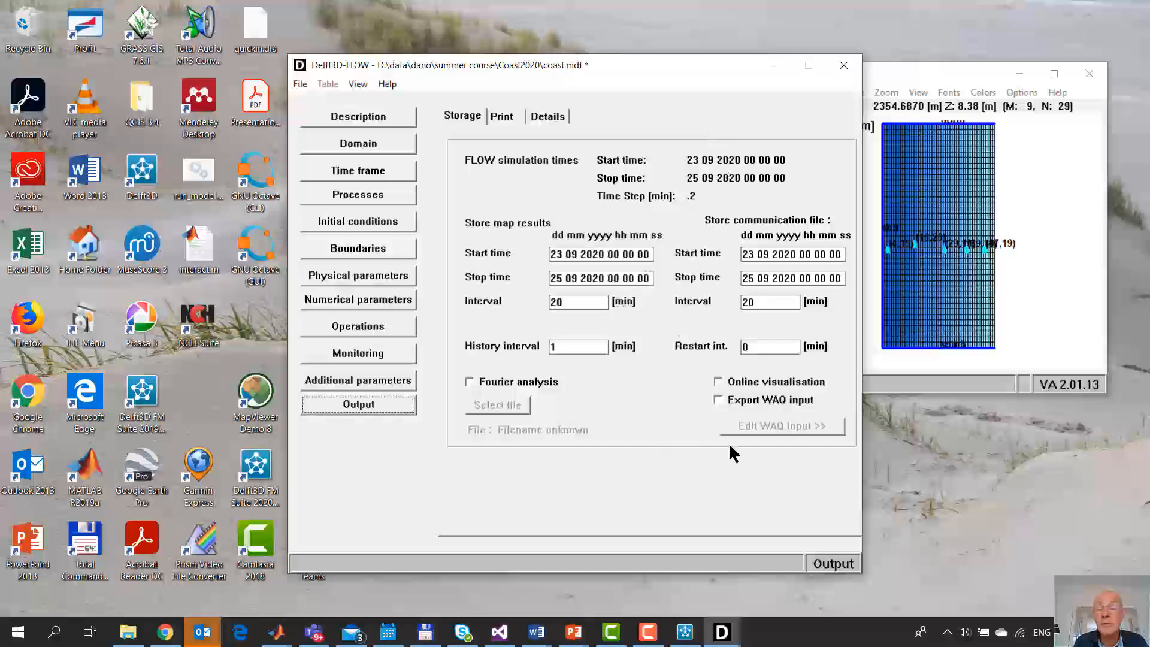
left_click(301, 87)
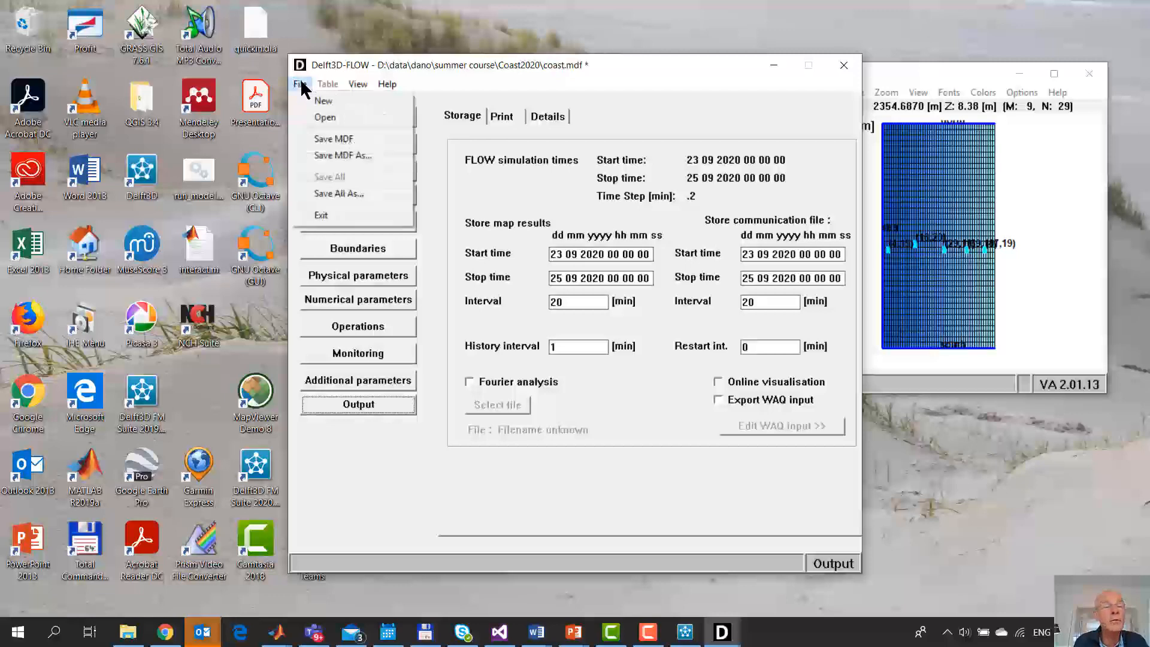
left_click(343, 140)
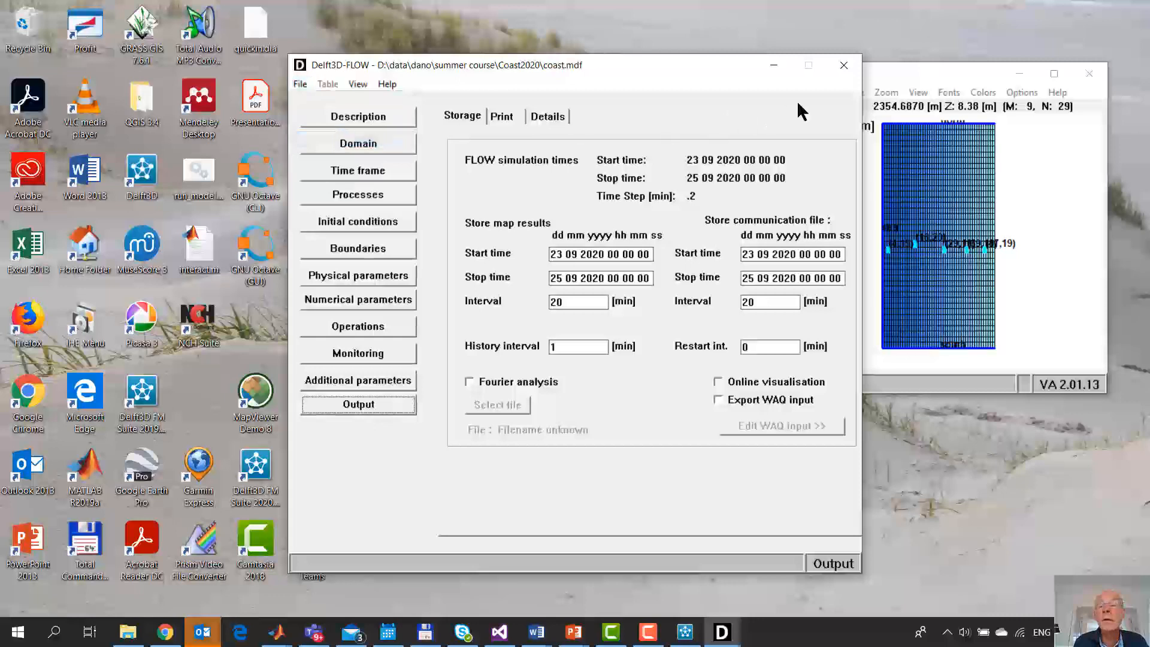
left_click(846, 63)
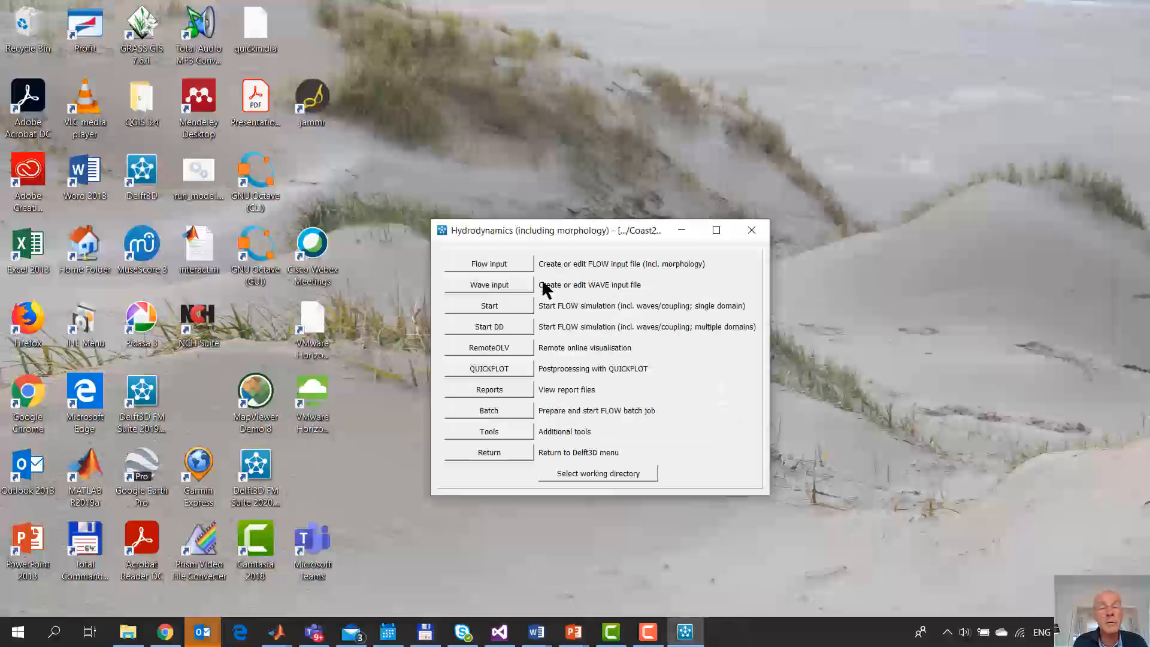
Open the WAVE input editor and enter "Coast model" as the description
left_click(506, 286)
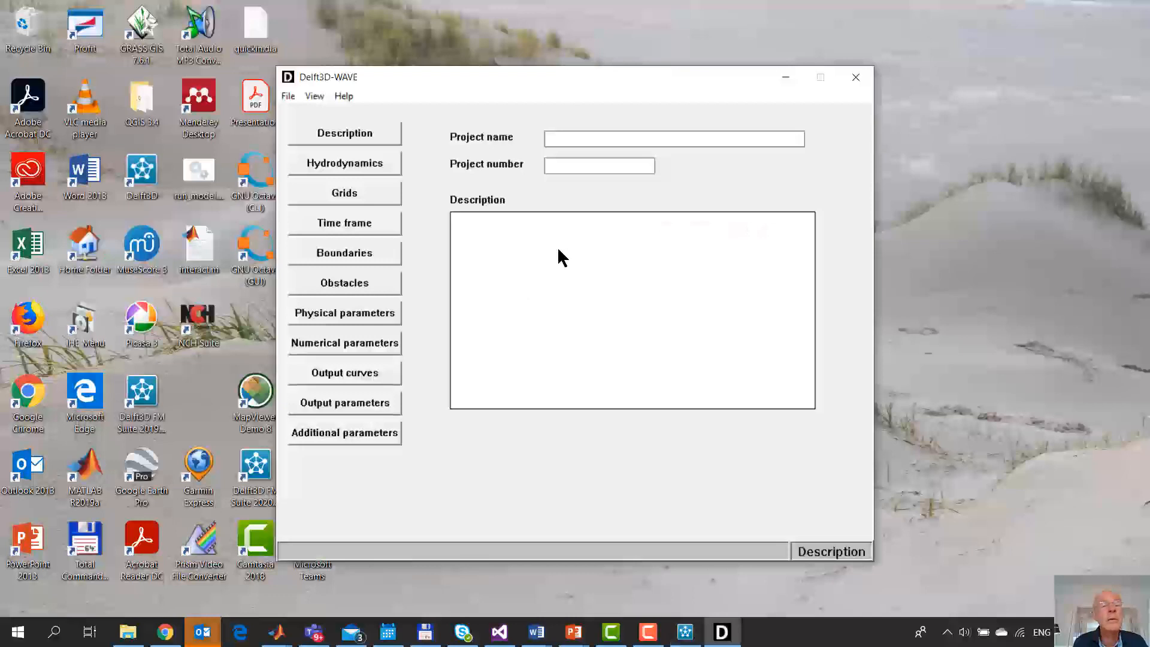
left_click(371, 133)
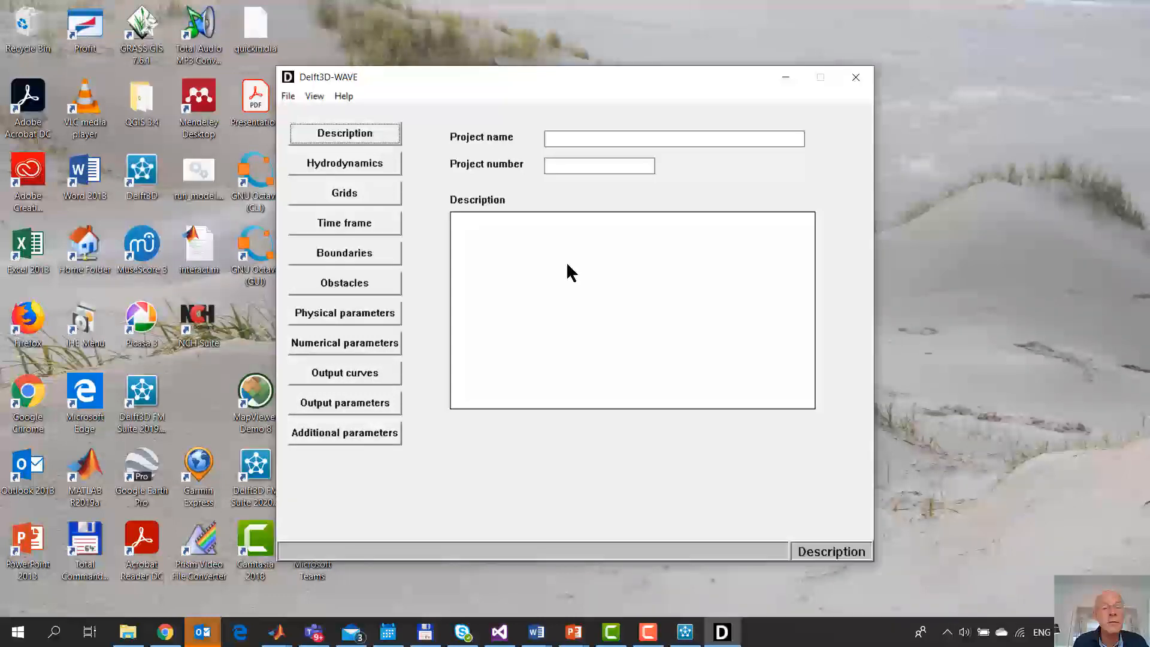
left_click(563, 235)
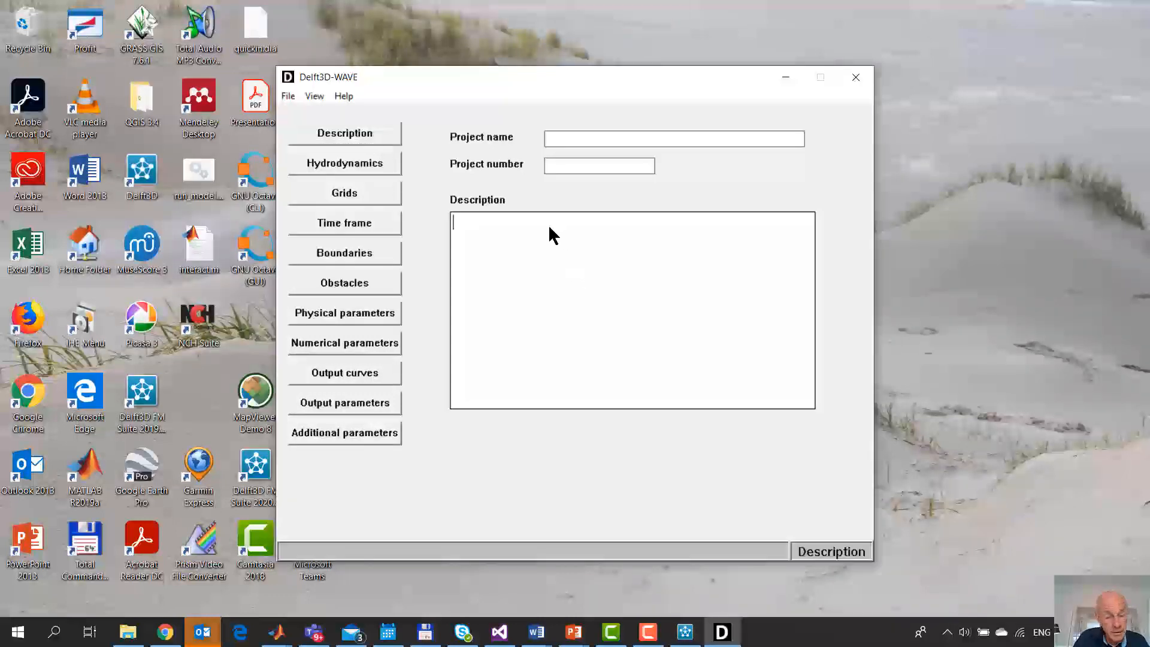
type("Coas")
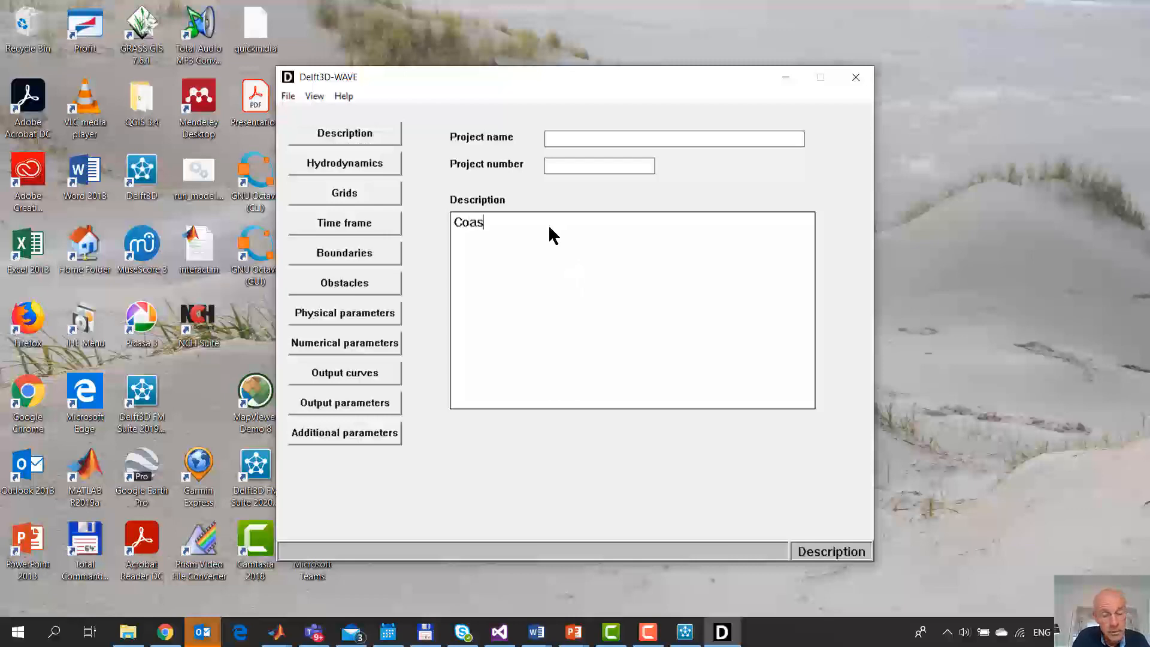
type("t model")
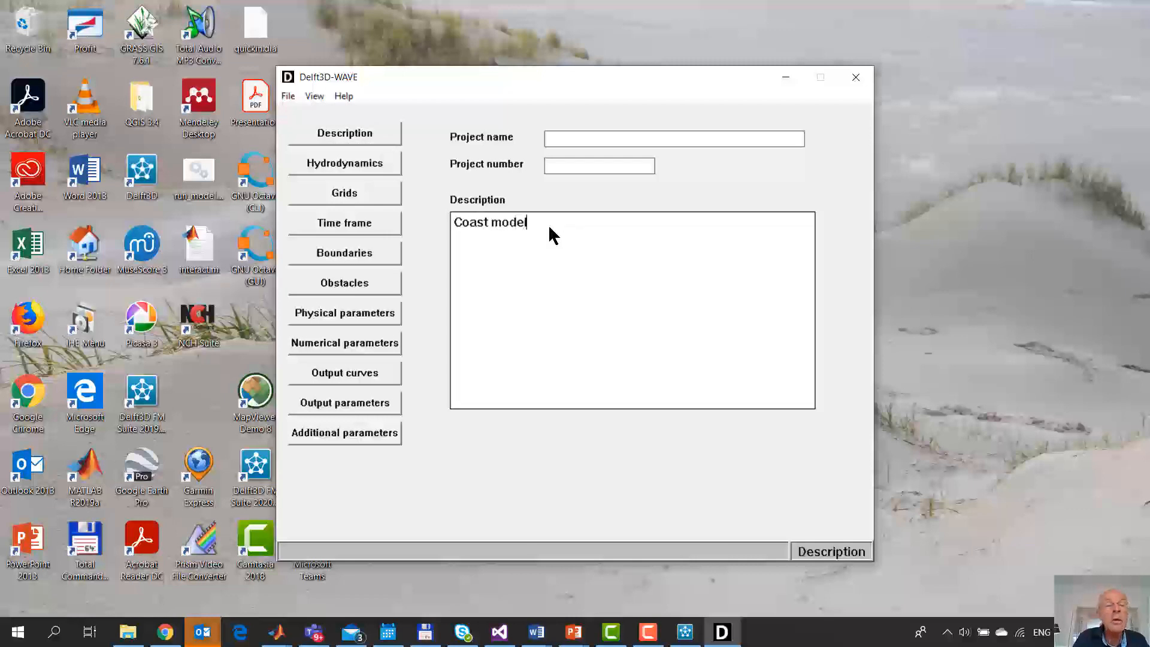
Set WAVE to run together with FLOW using coast.mdf, and check the output parameters for the FLOW grid
left_click(350, 169)
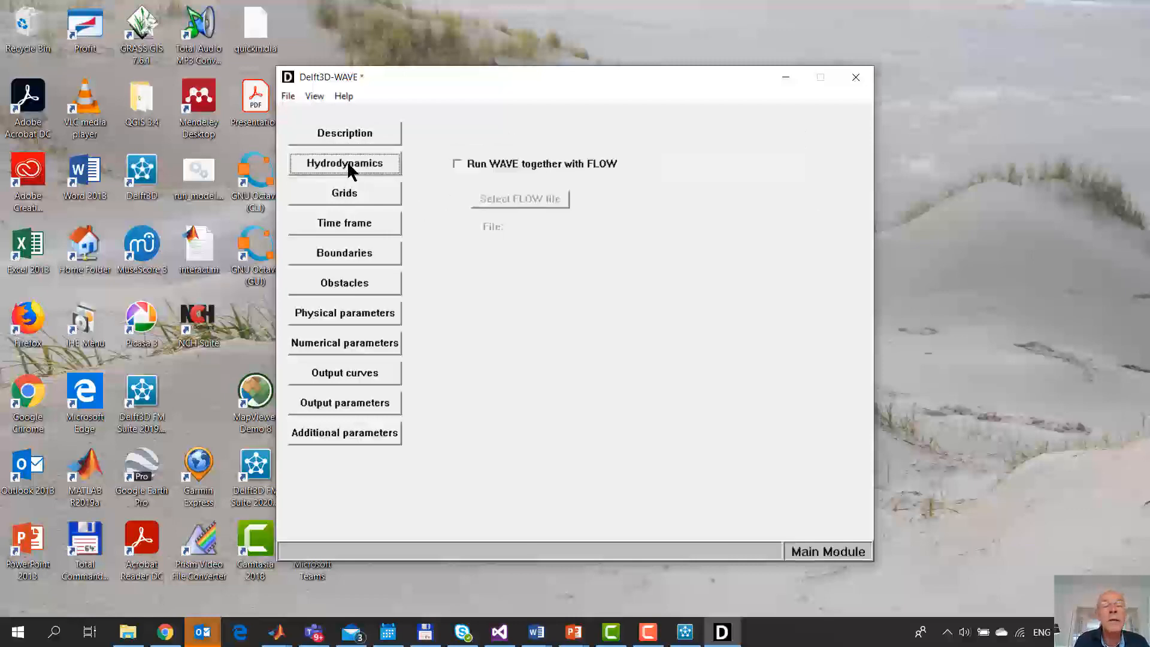
left_click(459, 163)
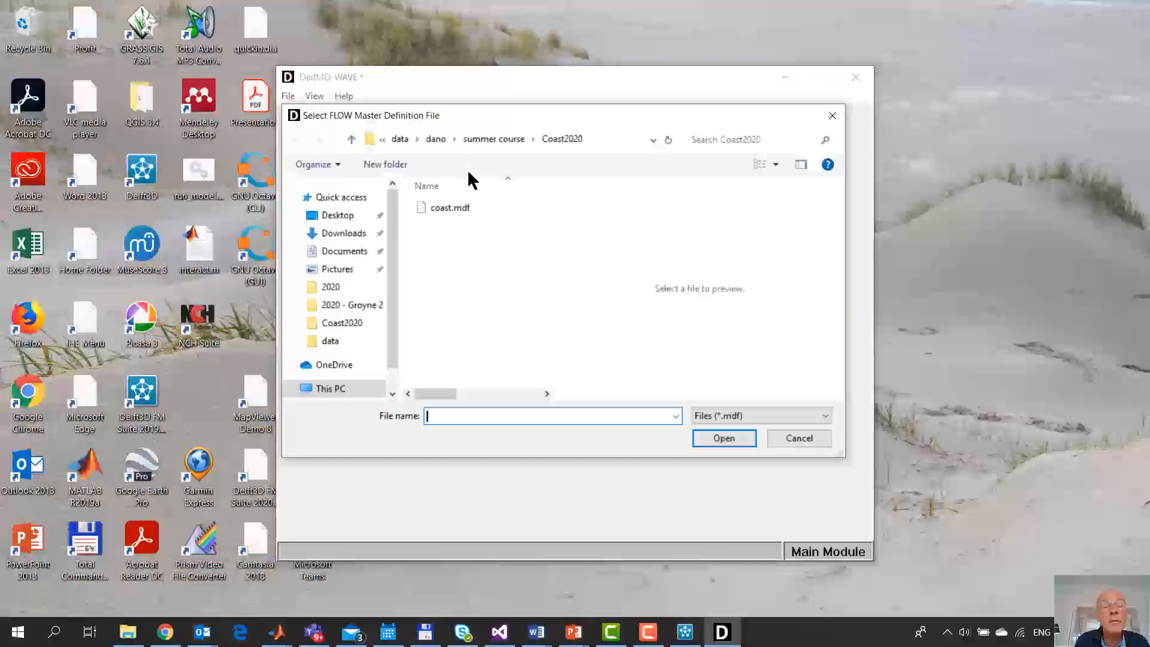
double_click(448, 208)
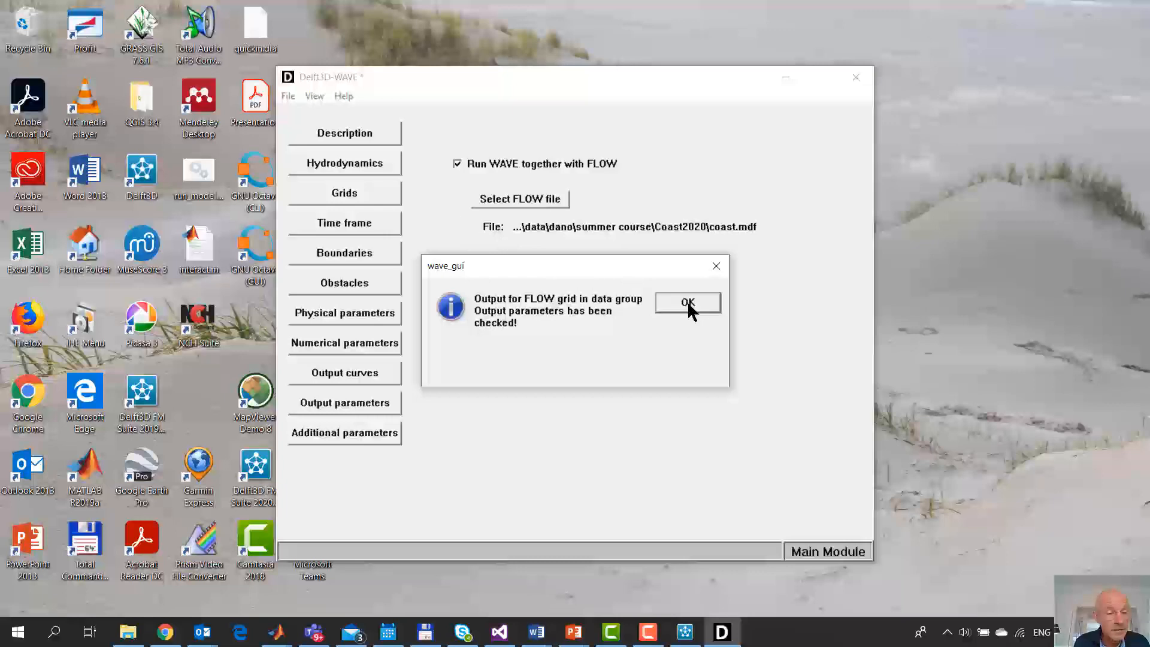
left_click(688, 302)
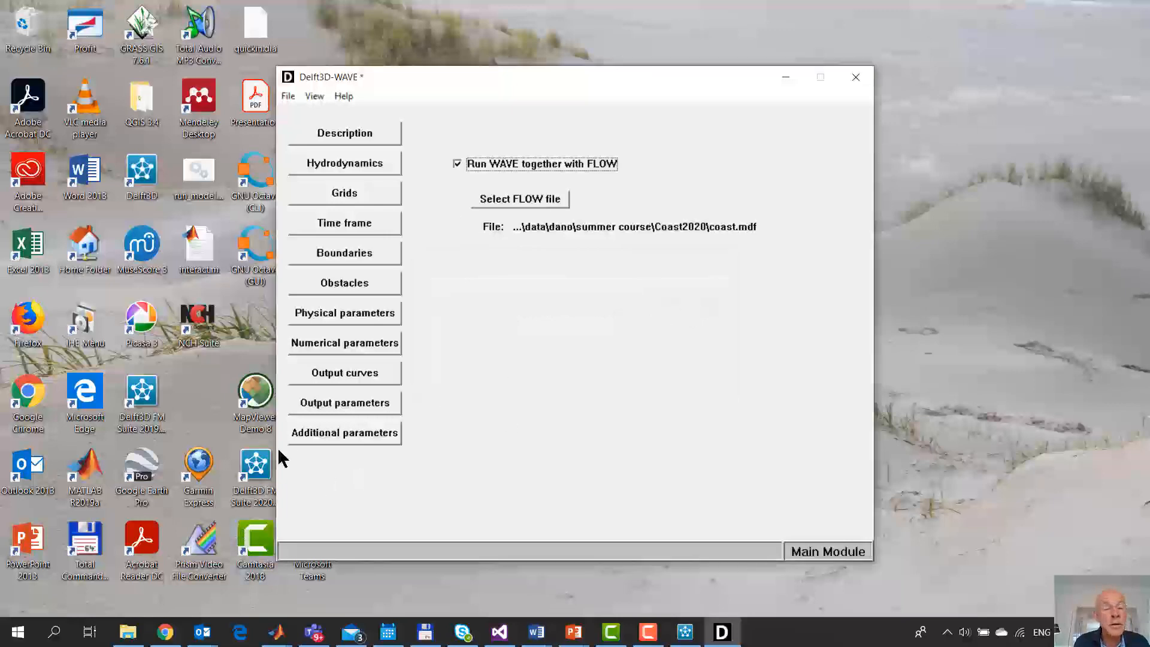
left_click(342, 403)
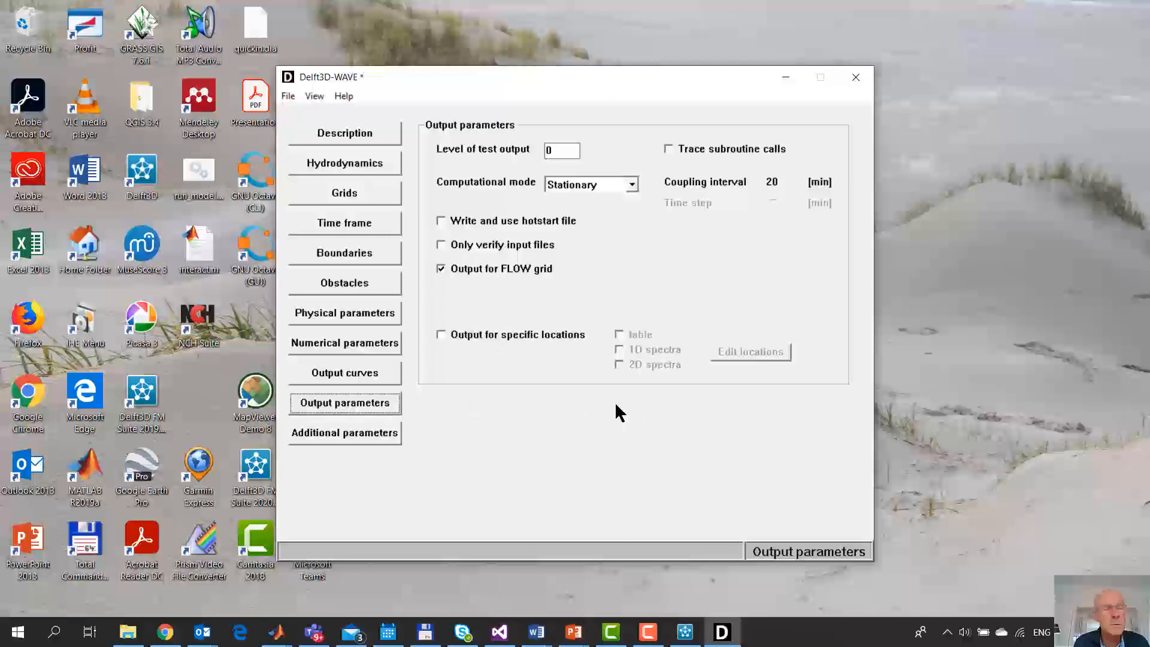
Import wave.grd as the computational grid and open its bathymetry settings
left_click(361, 195)
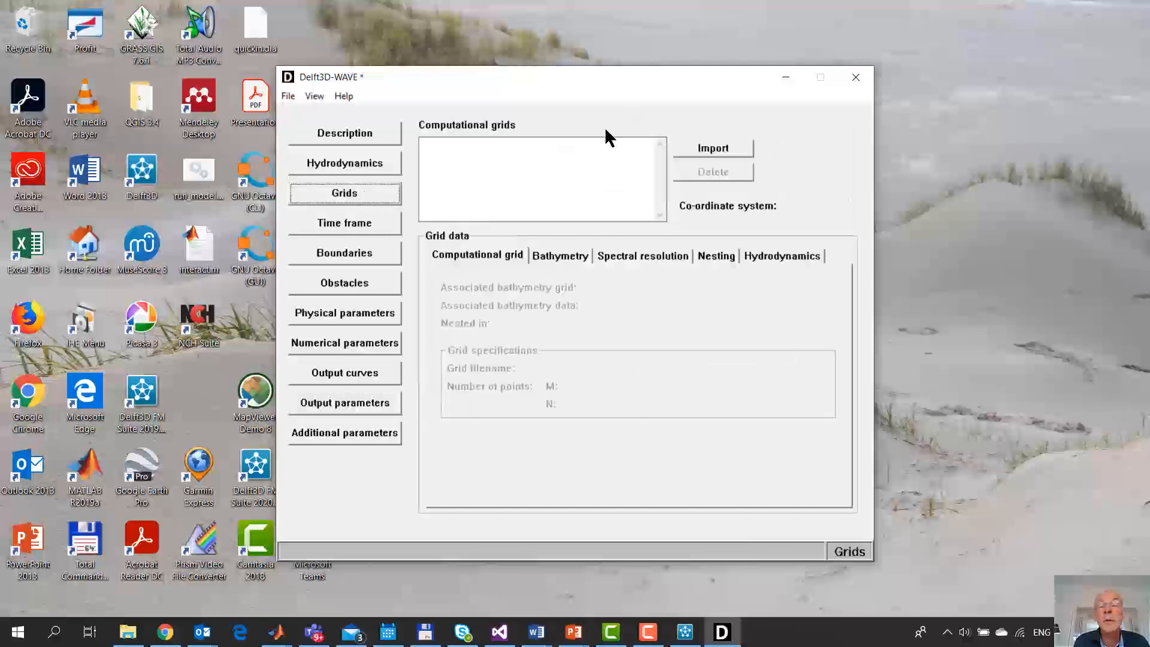
left_click(717, 148)
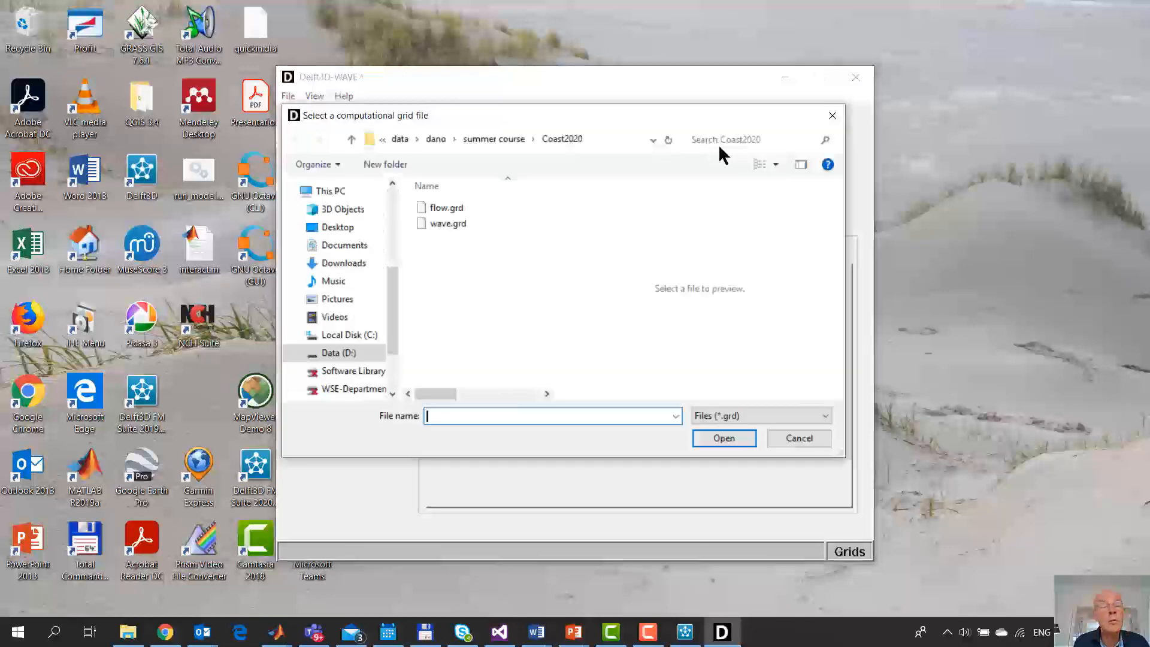
double_click(444, 223)
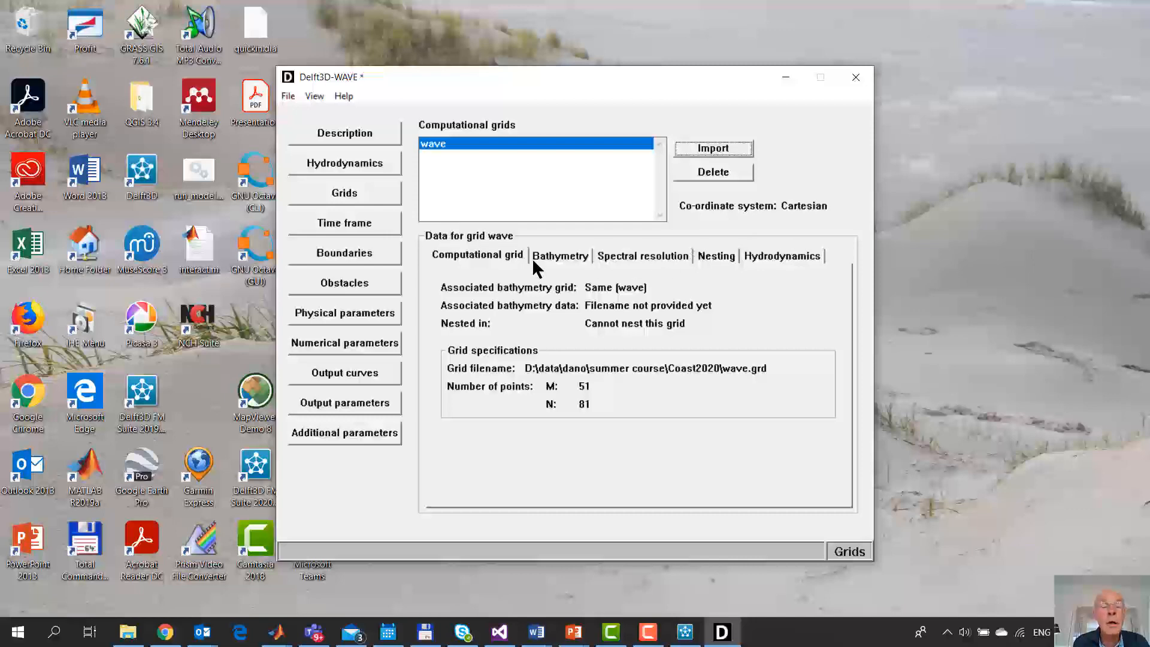
left_click(563, 263)
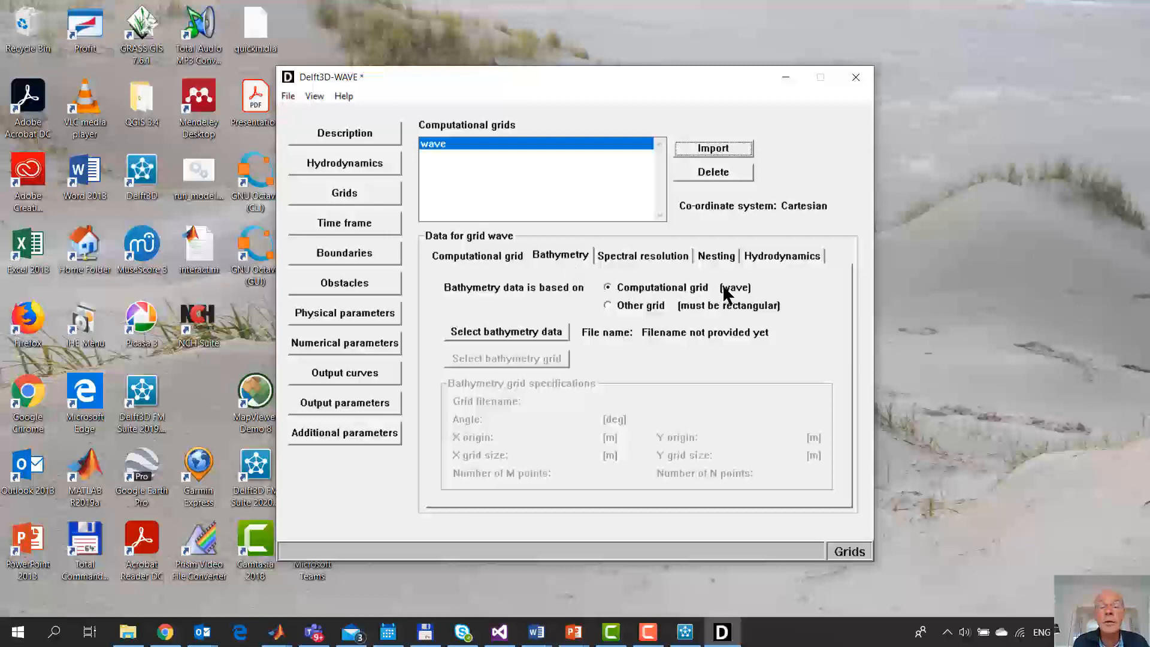
Load wave.dep as the bathymetry data of the wave grid, and check its spectral resolution and nesting settings
left_click(461, 333)
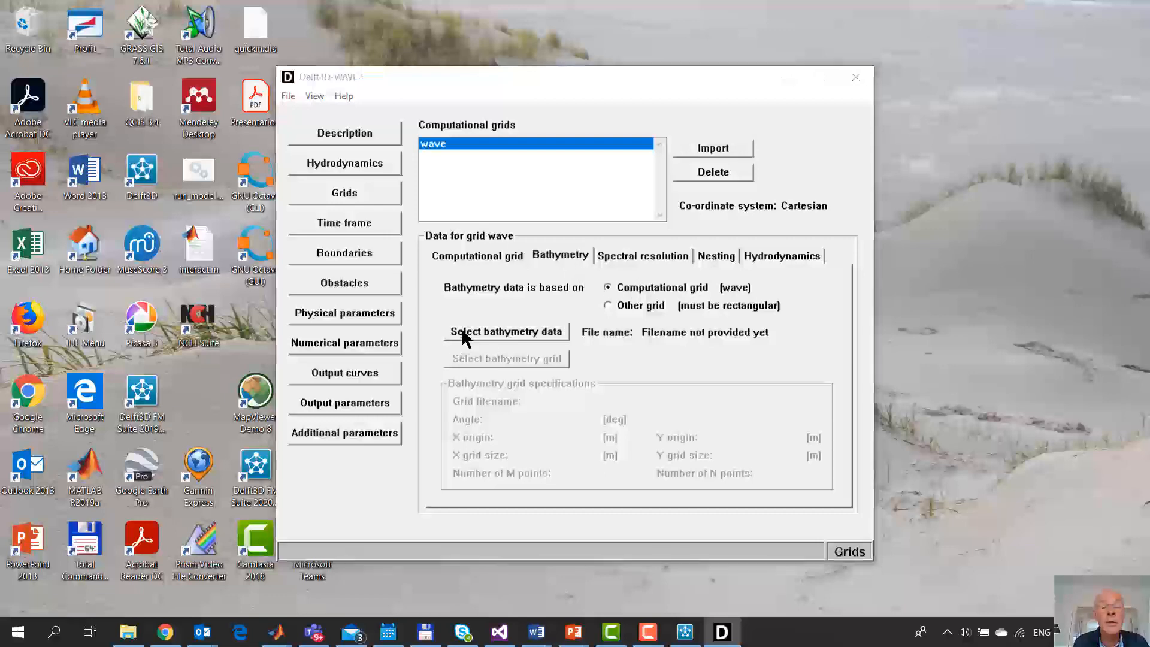
double_click(444, 224)
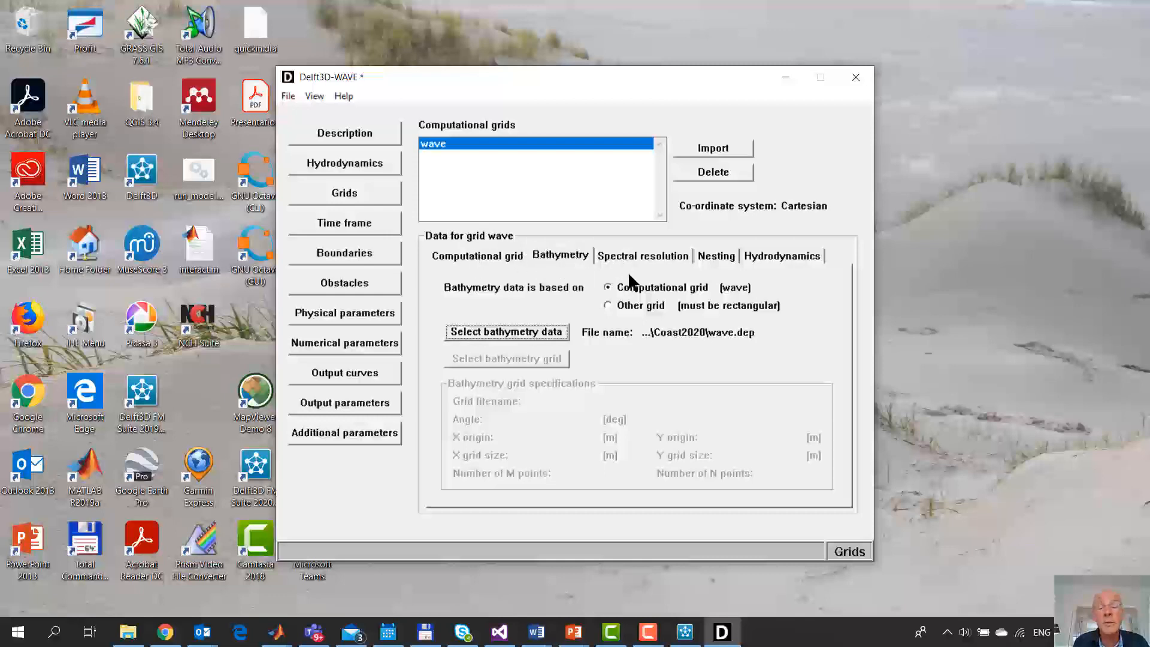
left_click(640, 253)
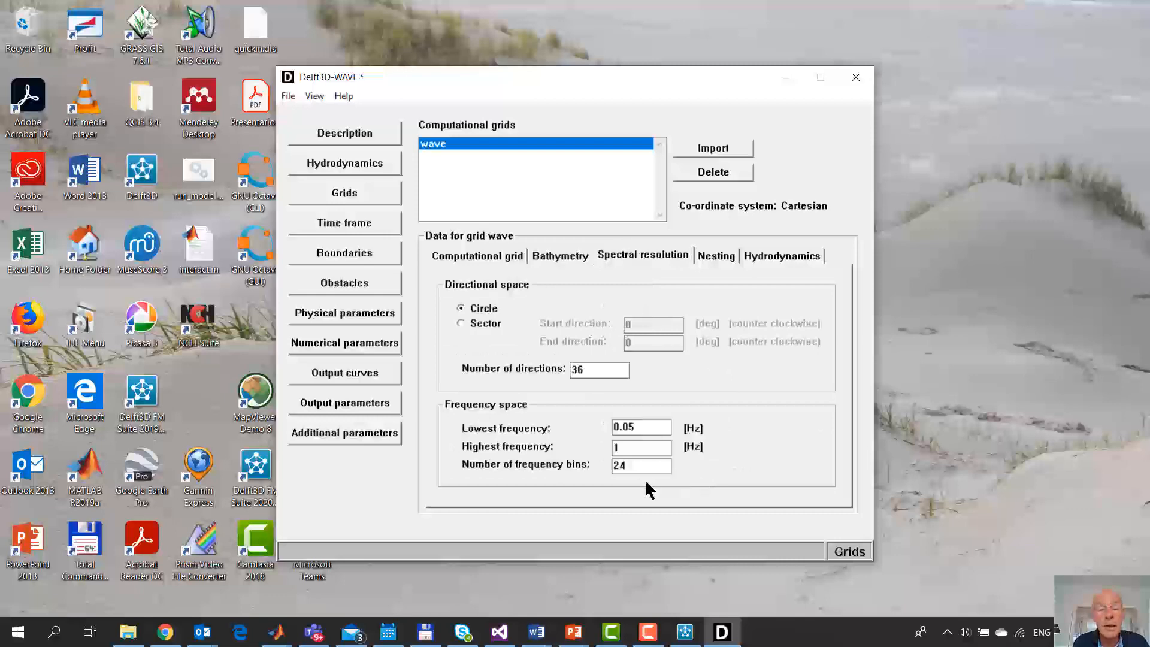
left_click(718, 256)
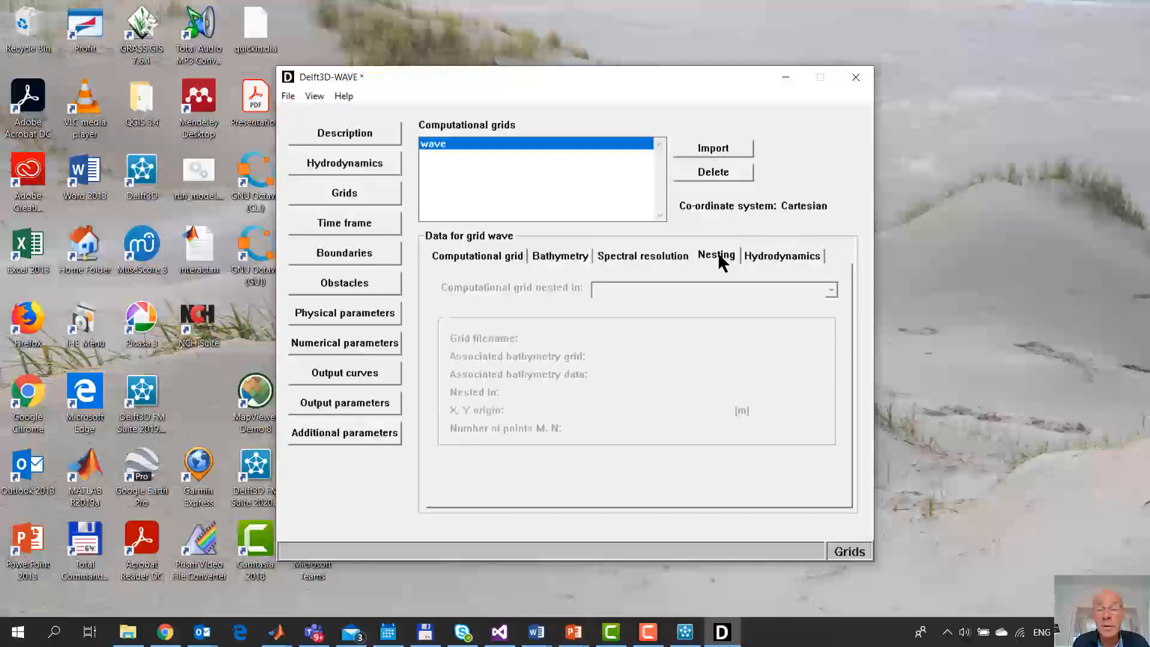
Set the wave grid's hydrodynamic FLOW results for water level, current and bathymetry to "Use and extend"
left_click(772, 257)
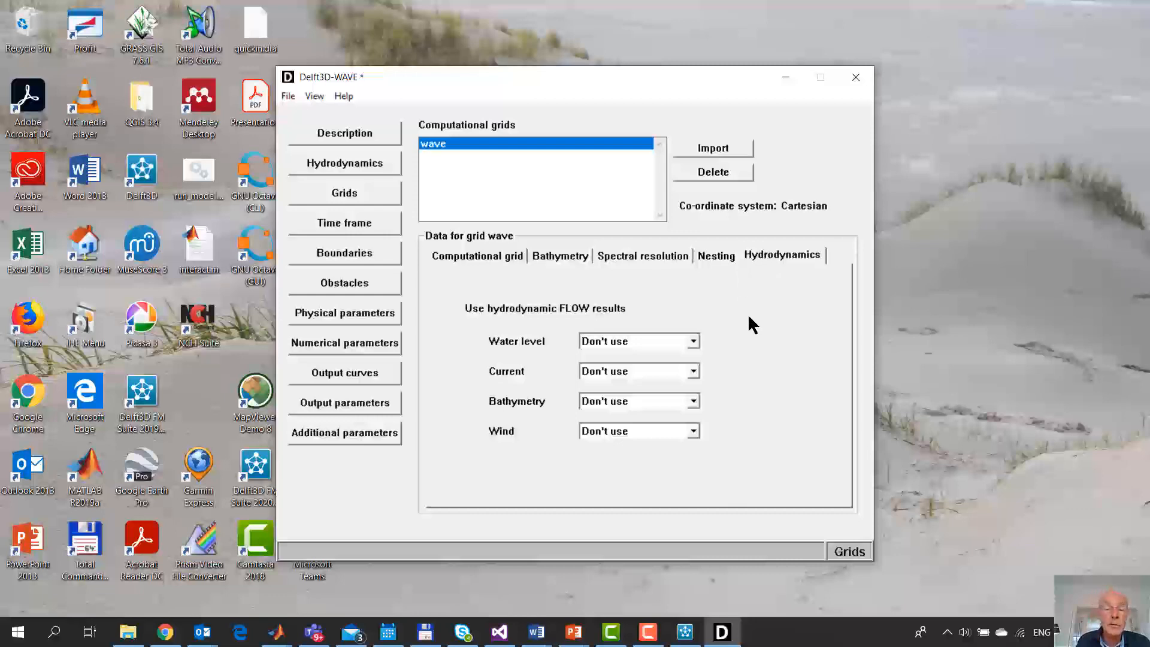
left_click(694, 341)
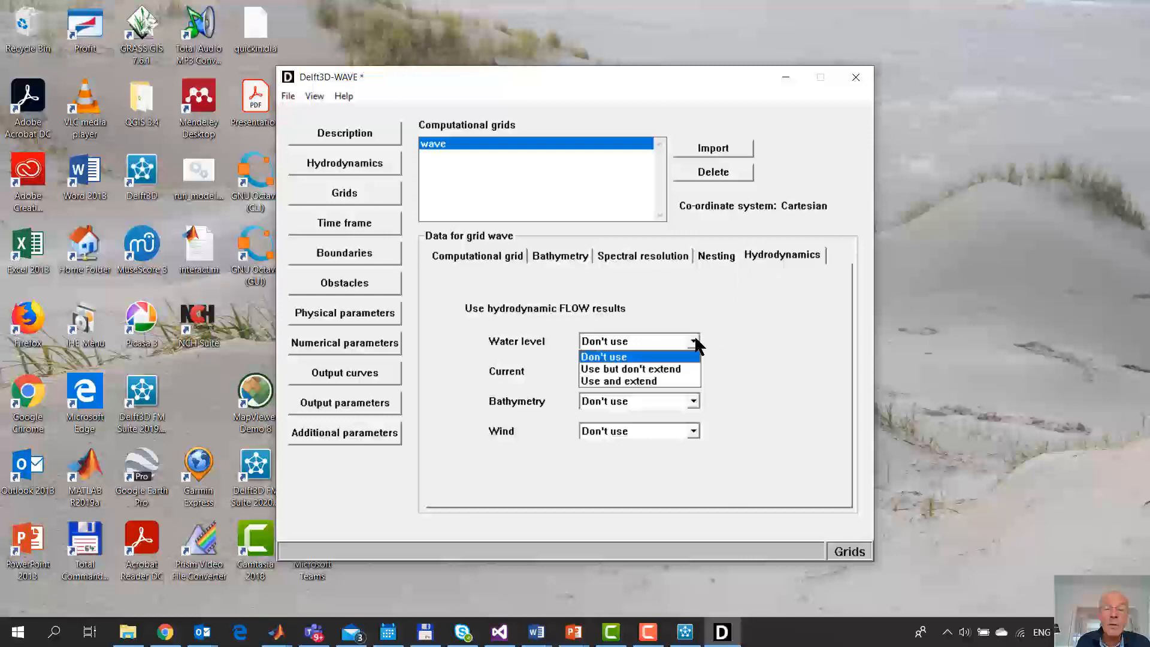
left_click(675, 382)
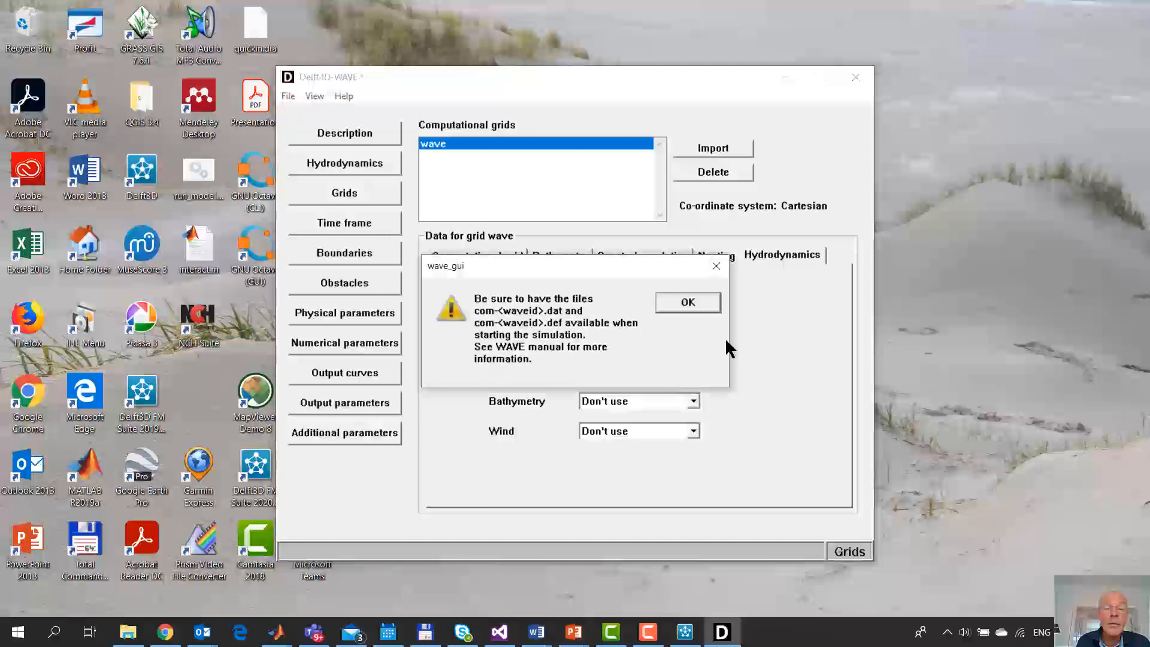
left_click(686, 304)
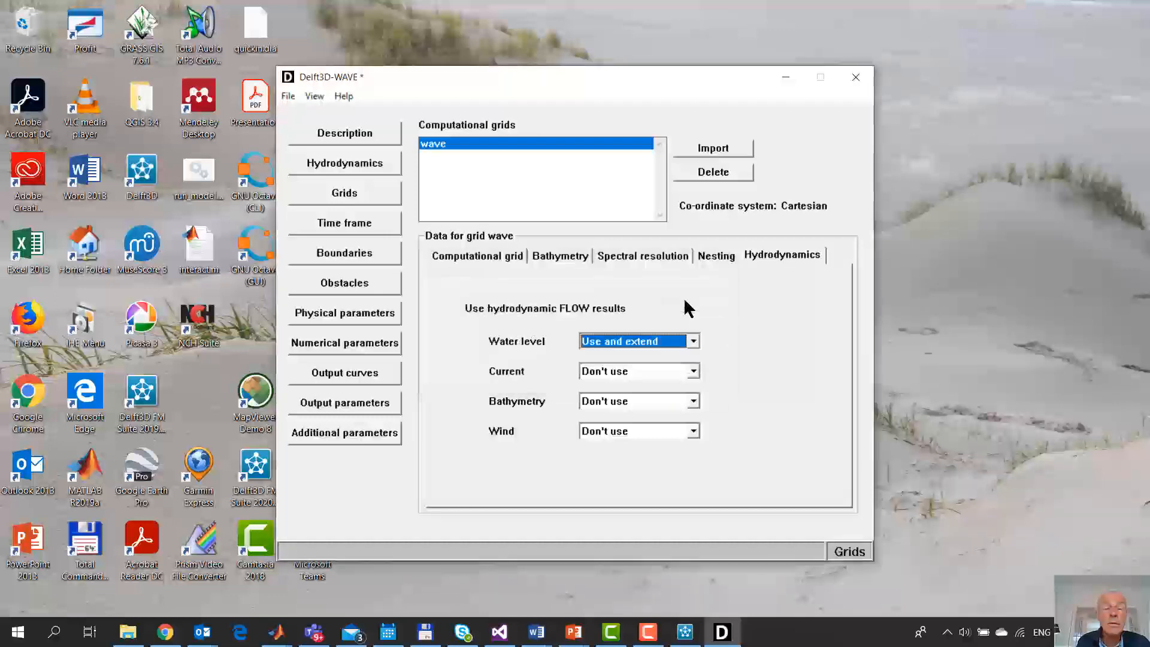
left_click(693, 372)
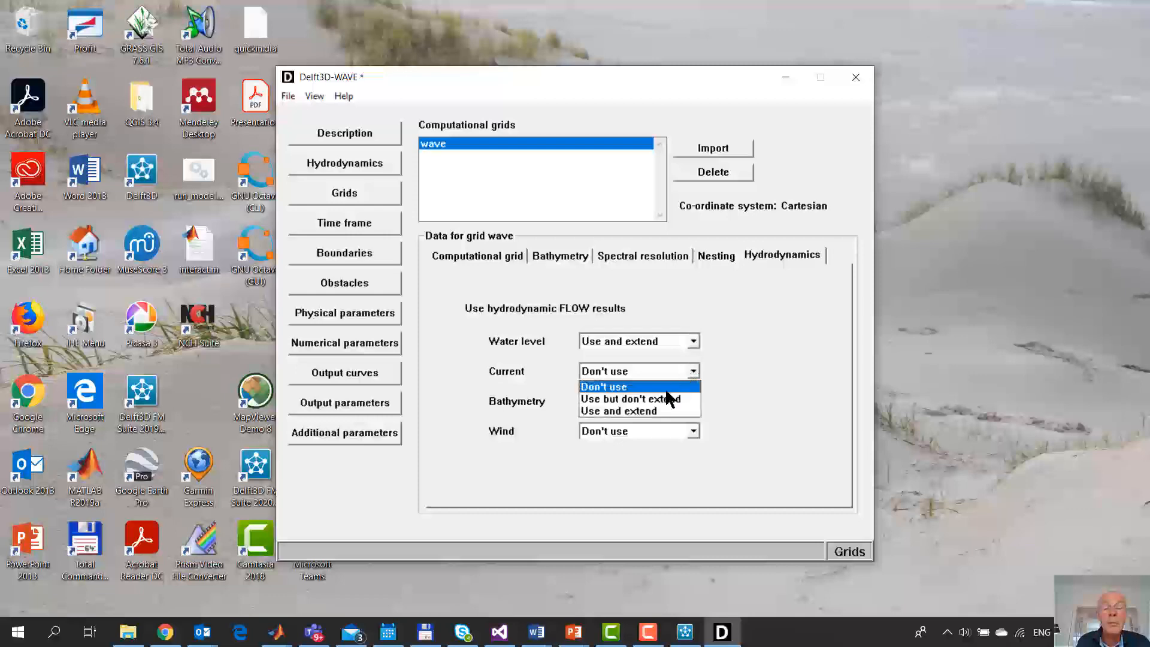
left_click(656, 409)
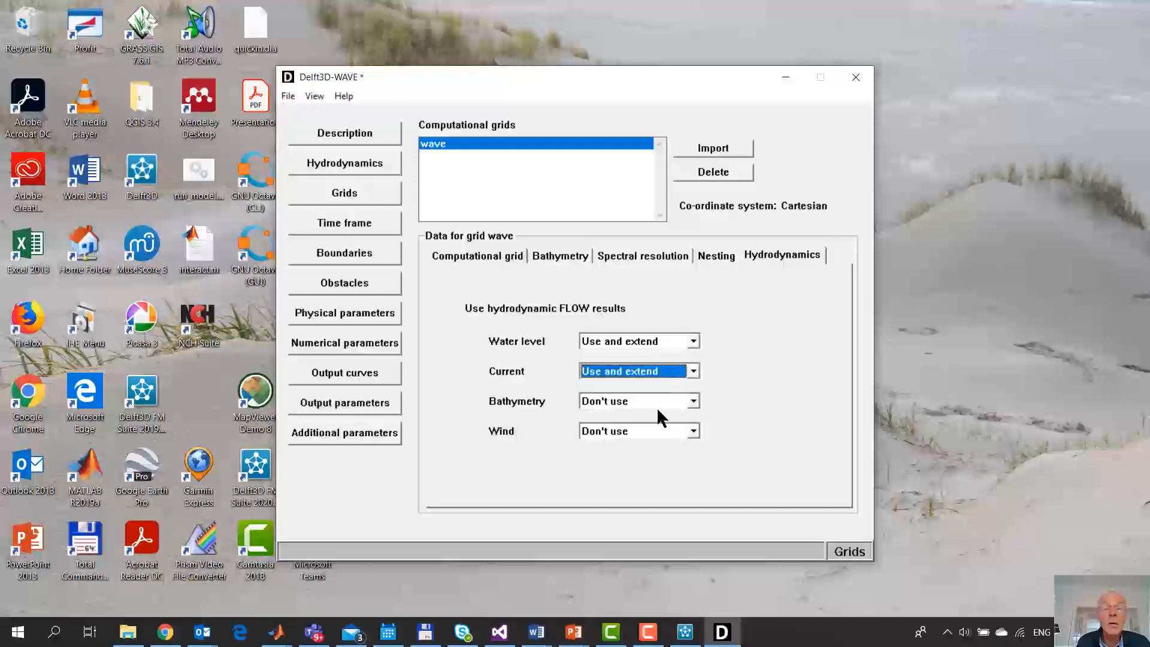
left_click(693, 401)
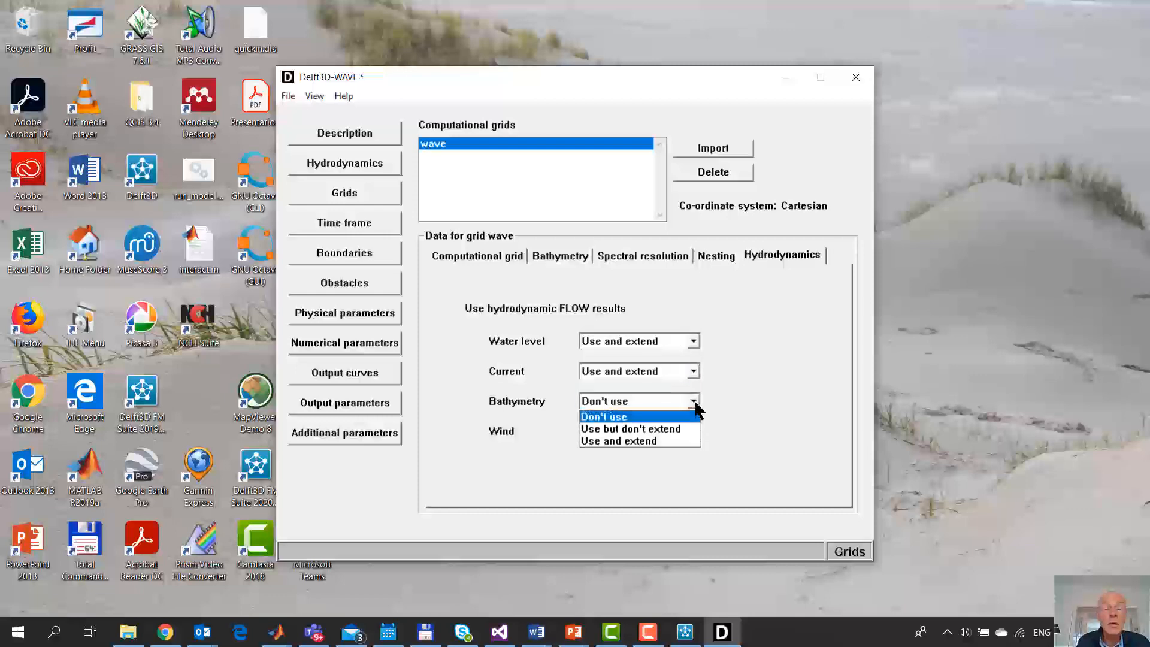
left_click(653, 441)
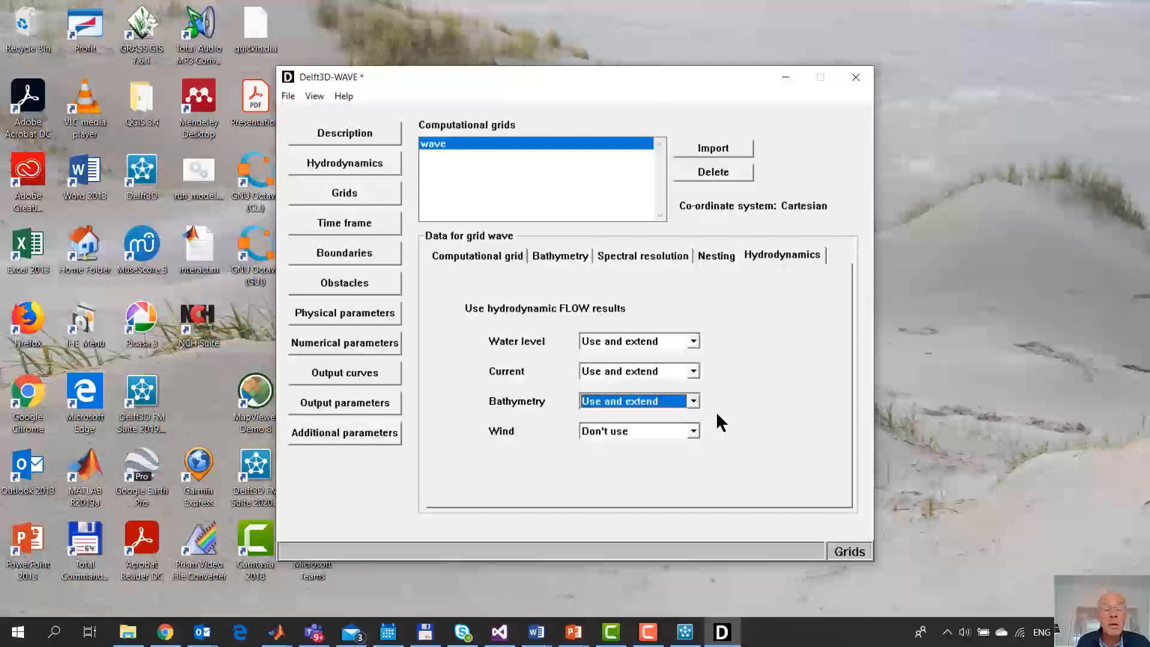
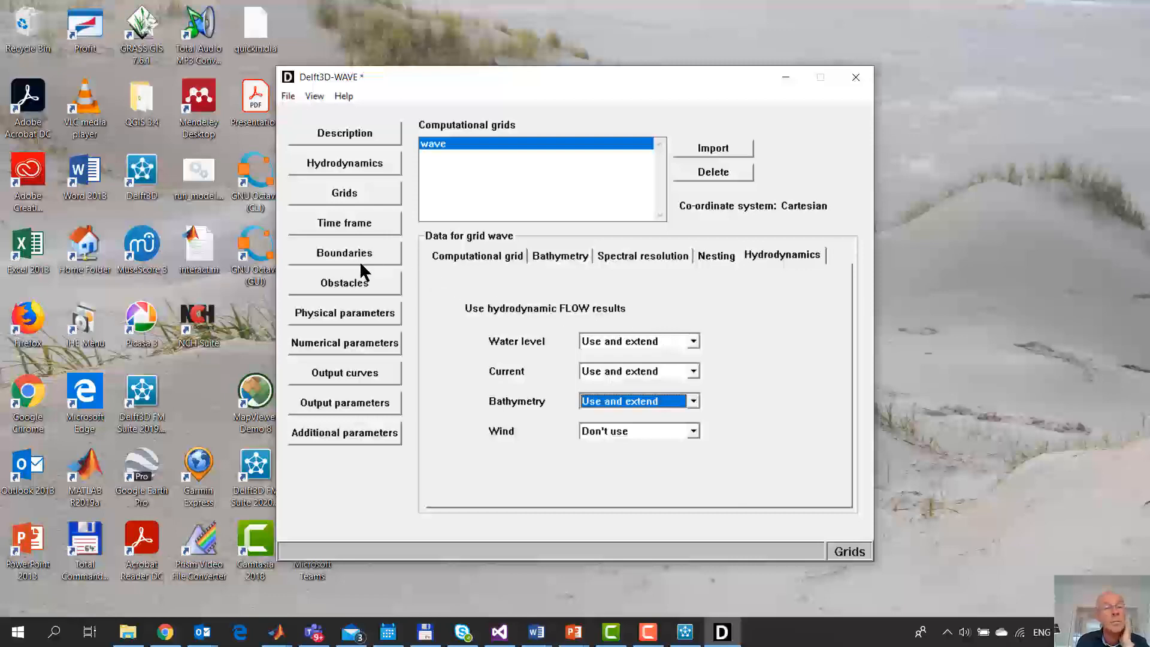
Review the obstacles and the physical constants, wind and processes, and deactivate whitecapping among the various physical parameters
left_click(339, 287)
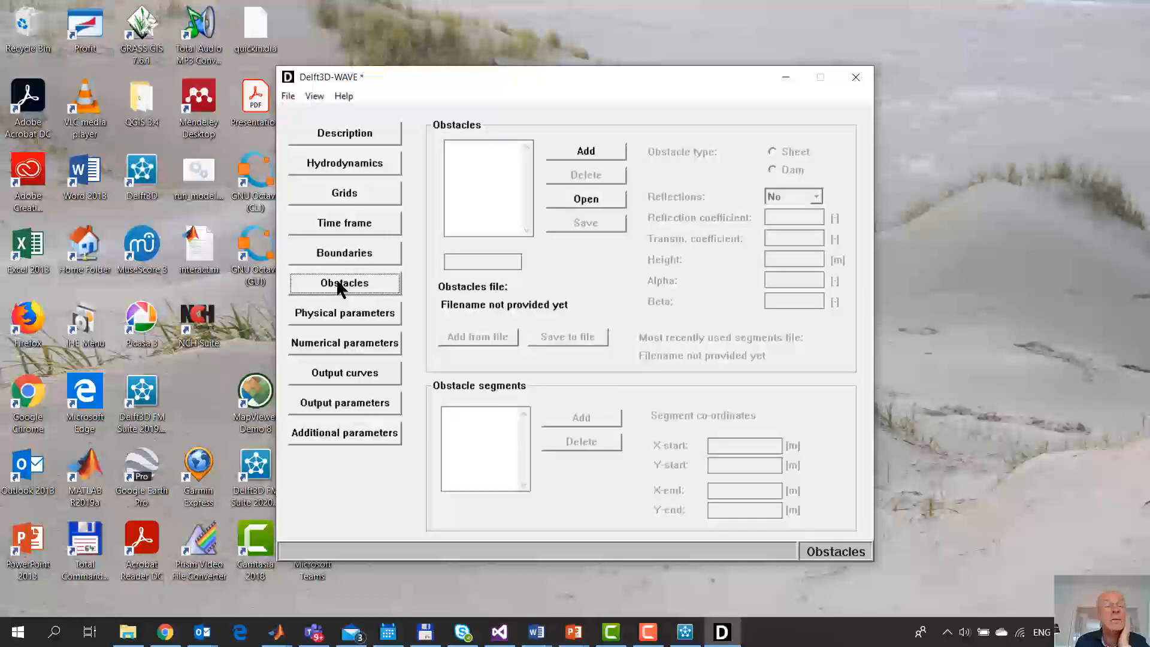
left_click(364, 313)
left_click(501, 168)
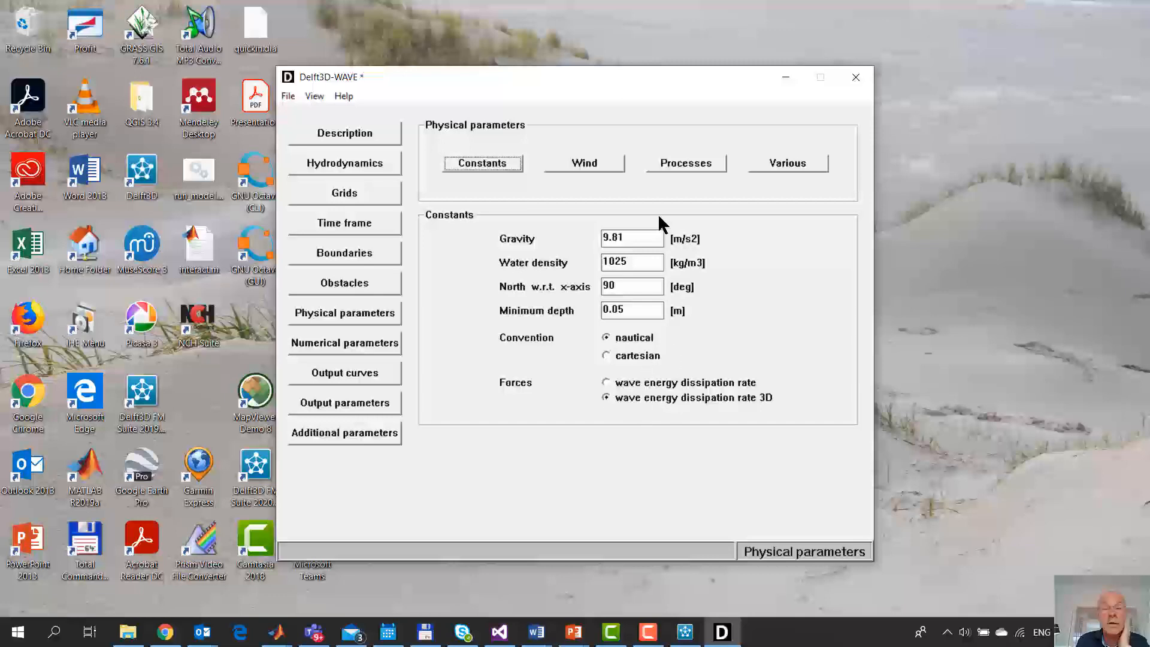
left_click(582, 167)
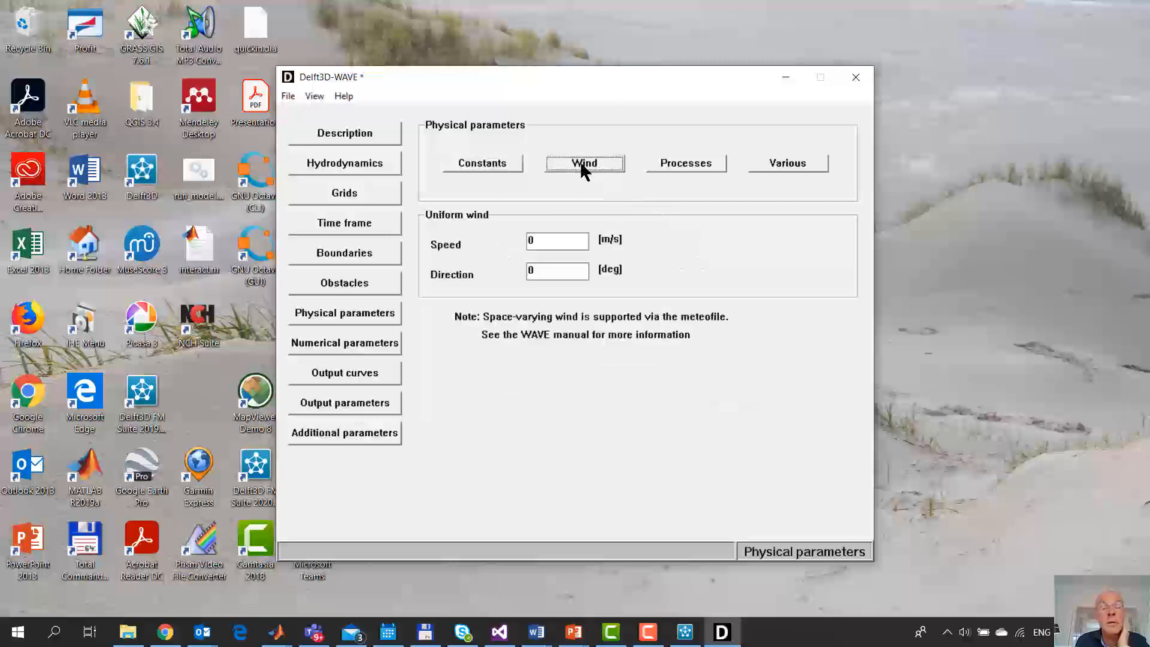
left_click(704, 162)
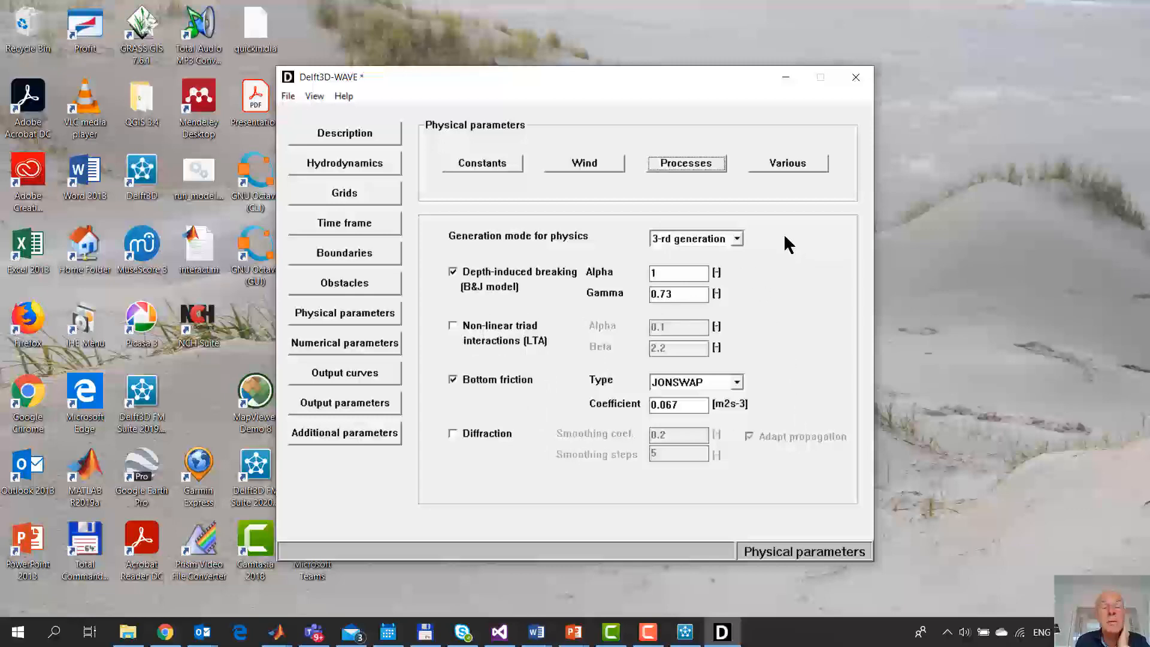
left_click(785, 171)
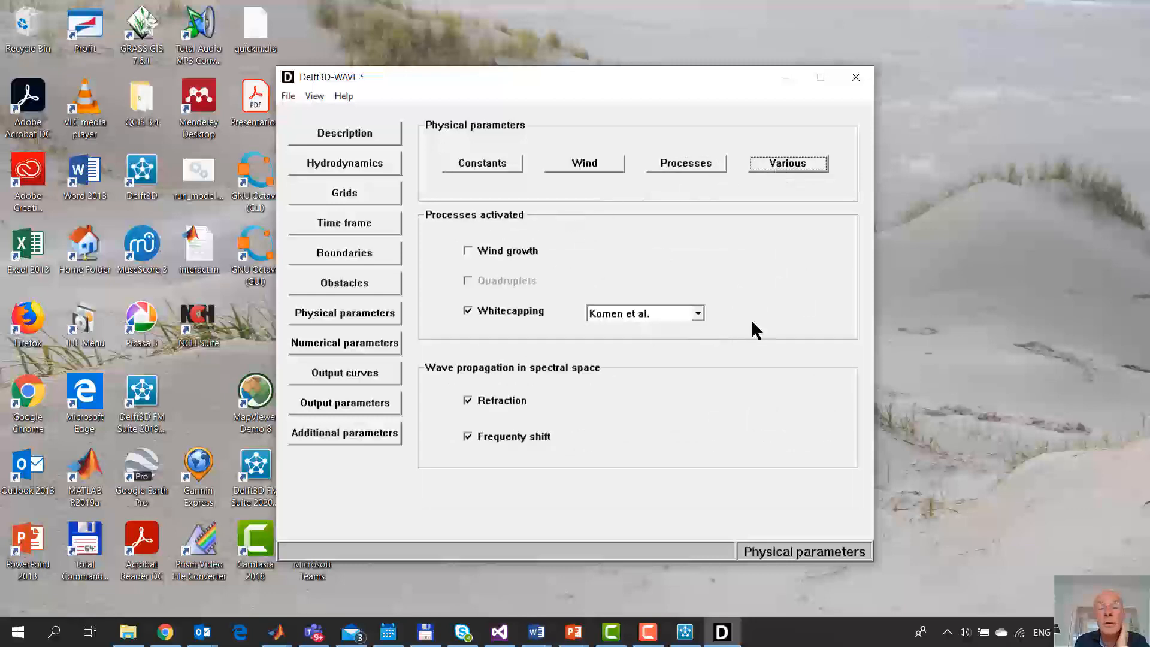
left_click(698, 313)
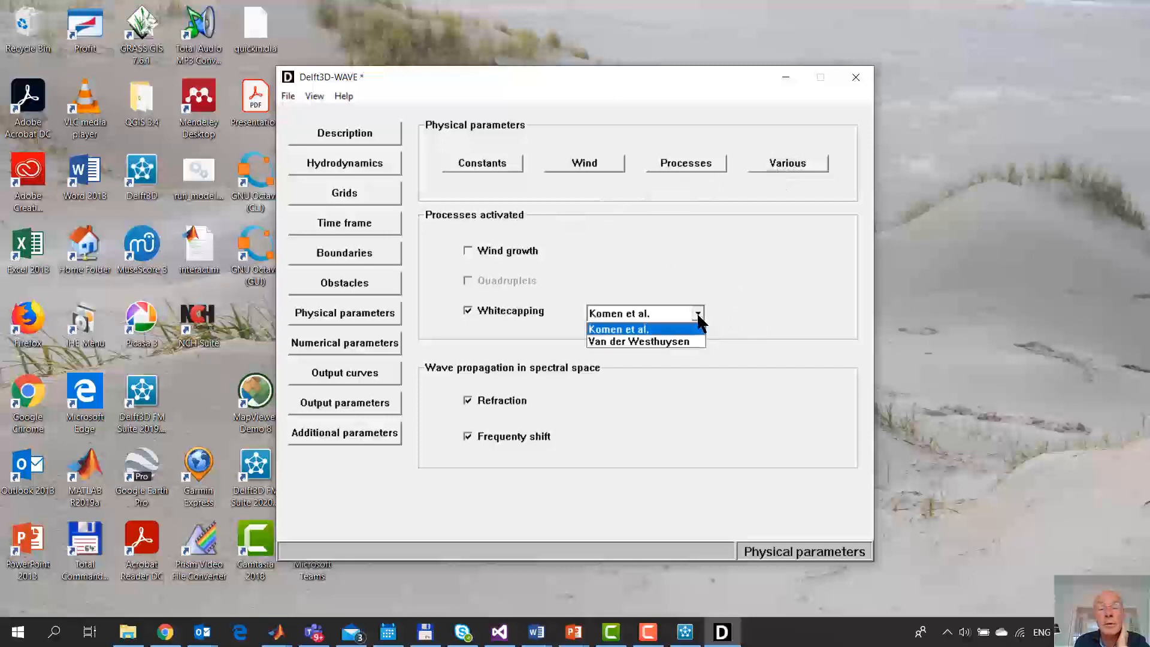
left_click(698, 315)
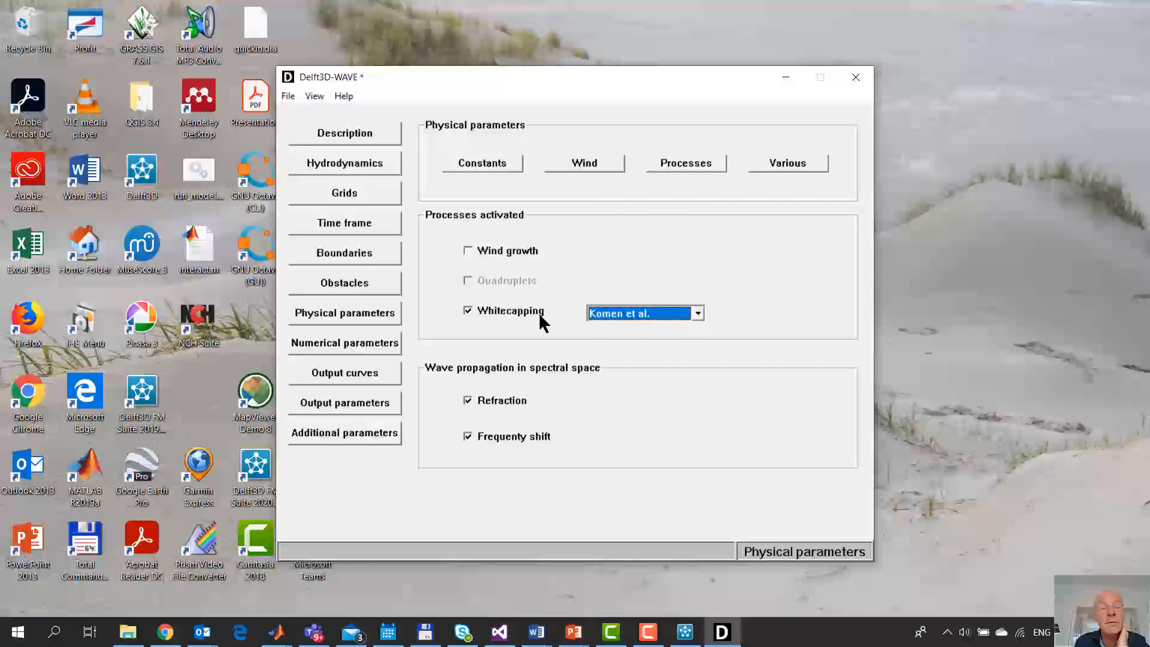
left_click(467, 312)
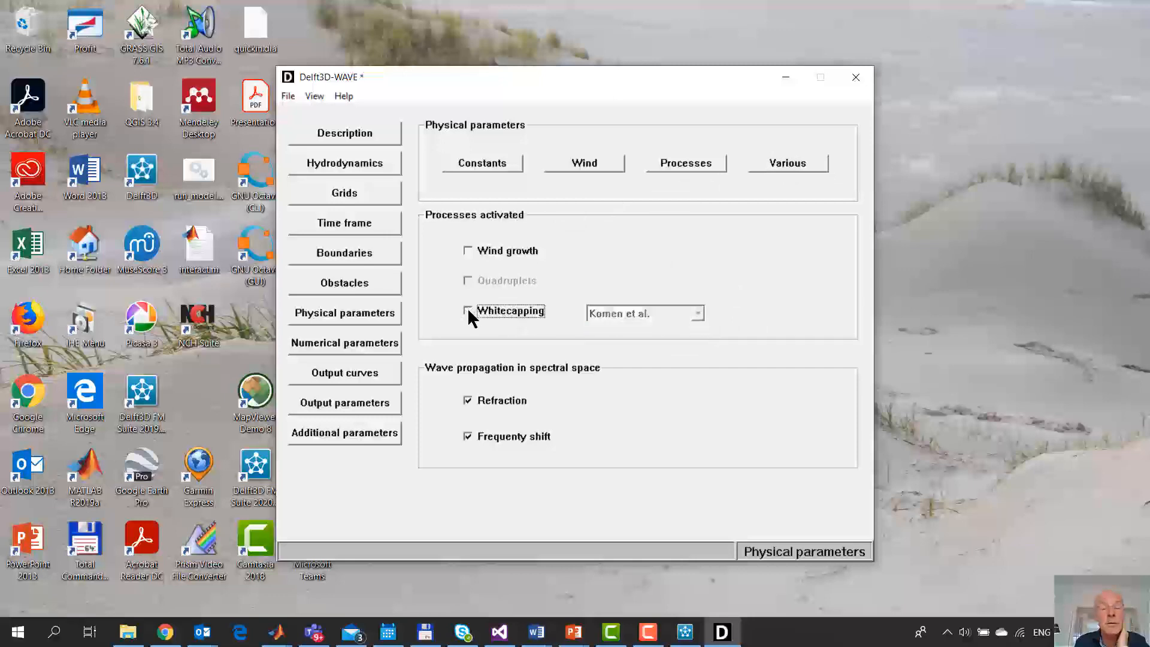
left_click(469, 436)
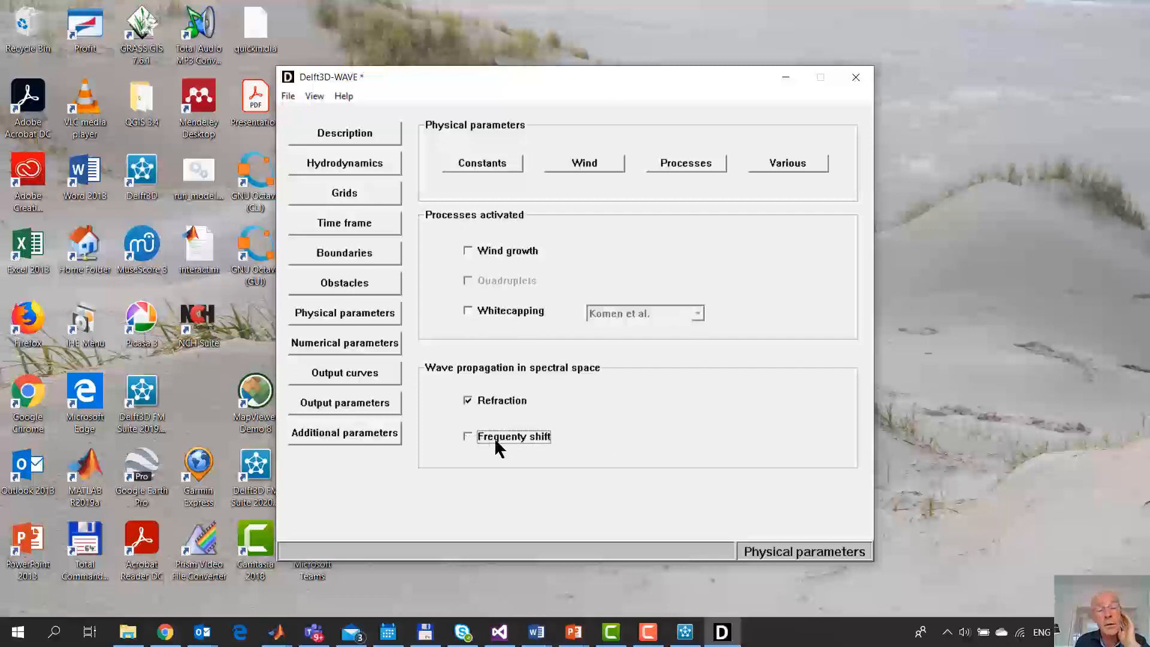
left_click(469, 435)
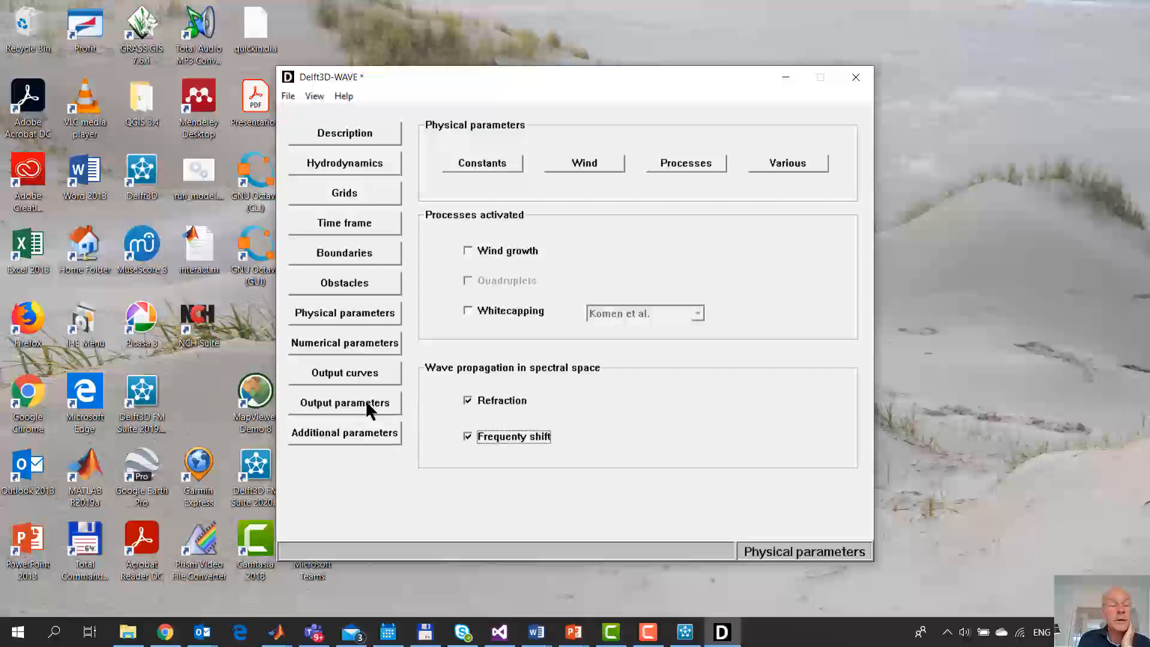
Check the numerical parameters, and enable writing and using a hotstart file and output for the wave computational grid
left_click(373, 340)
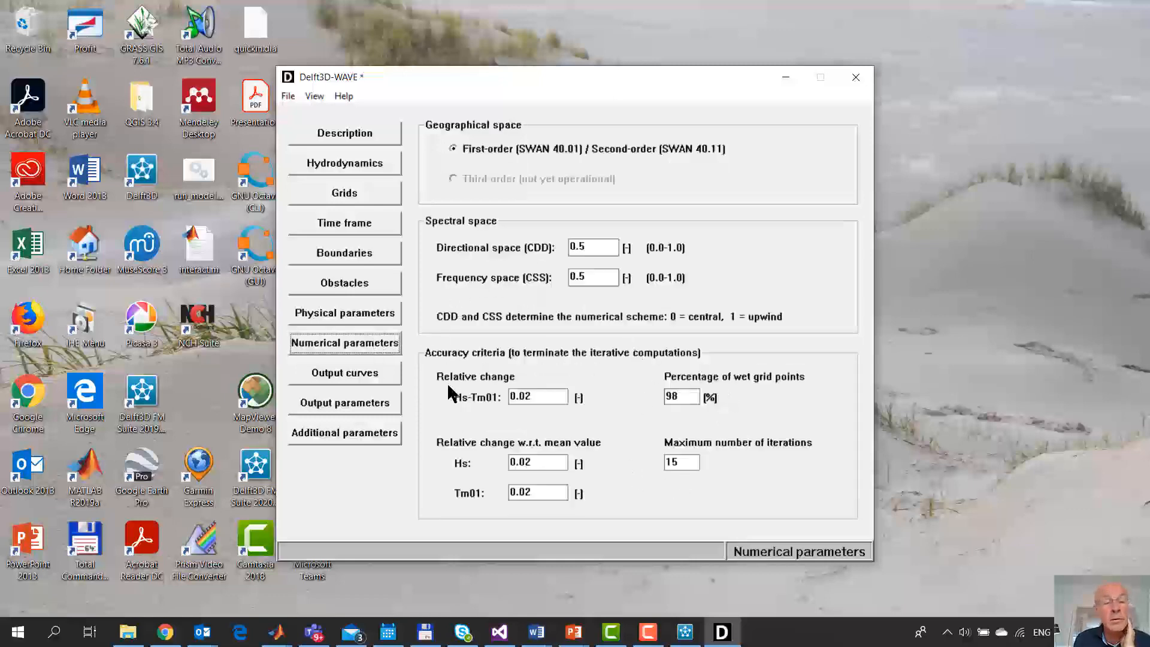
left_click(365, 408)
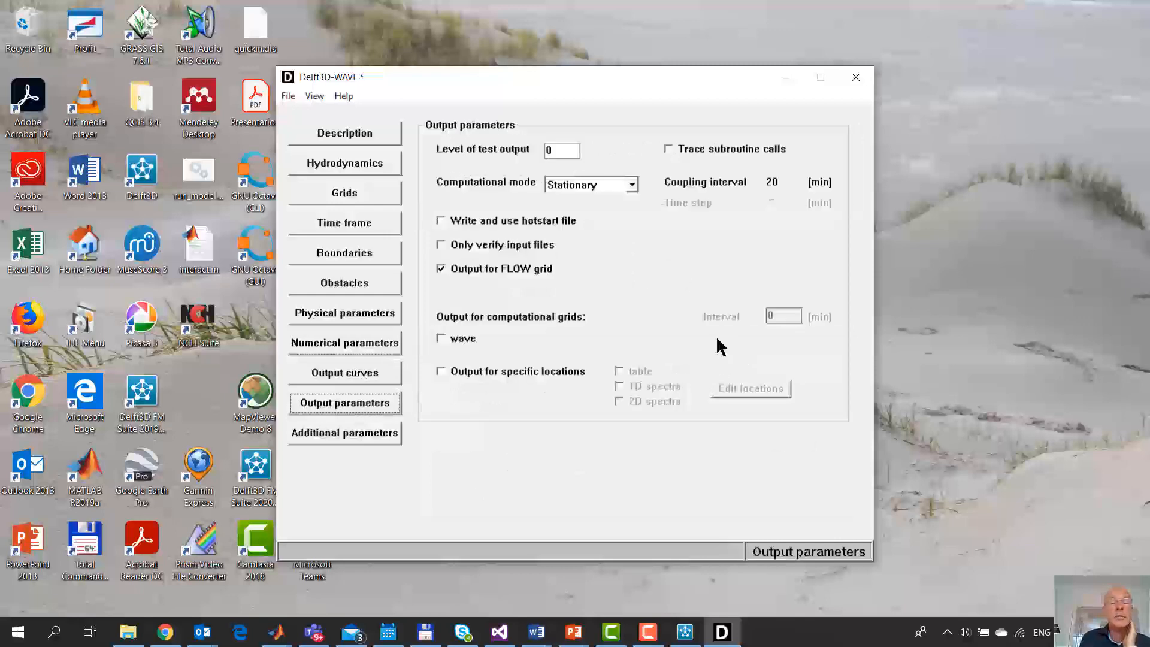
left_click(441, 221)
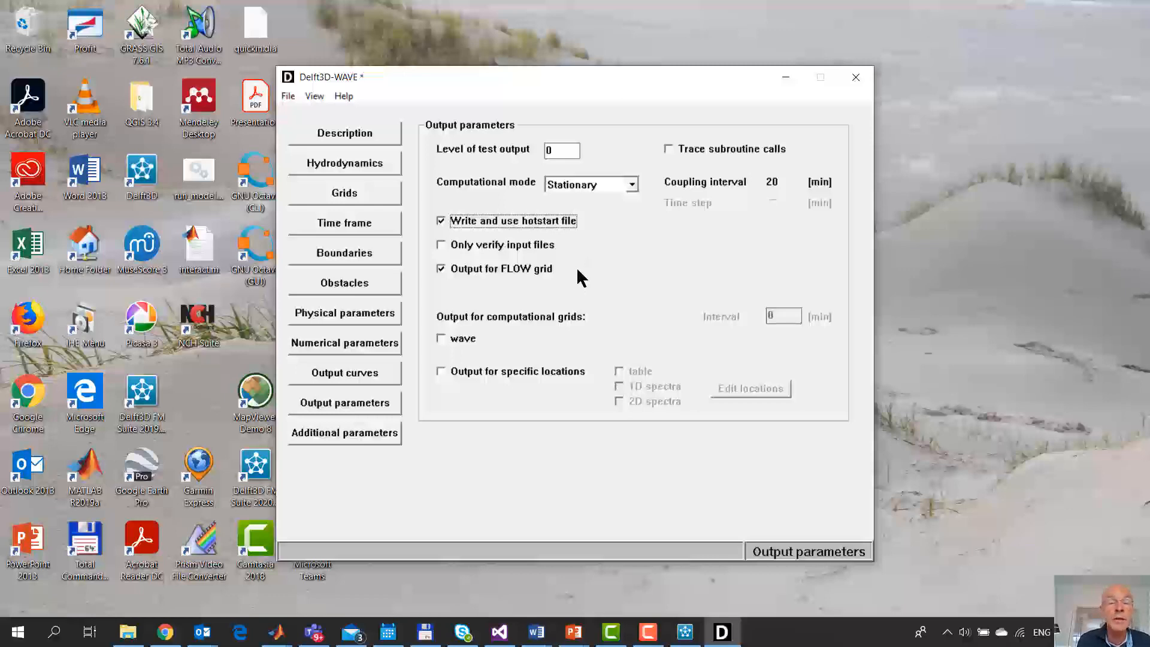
left_click(444, 339)
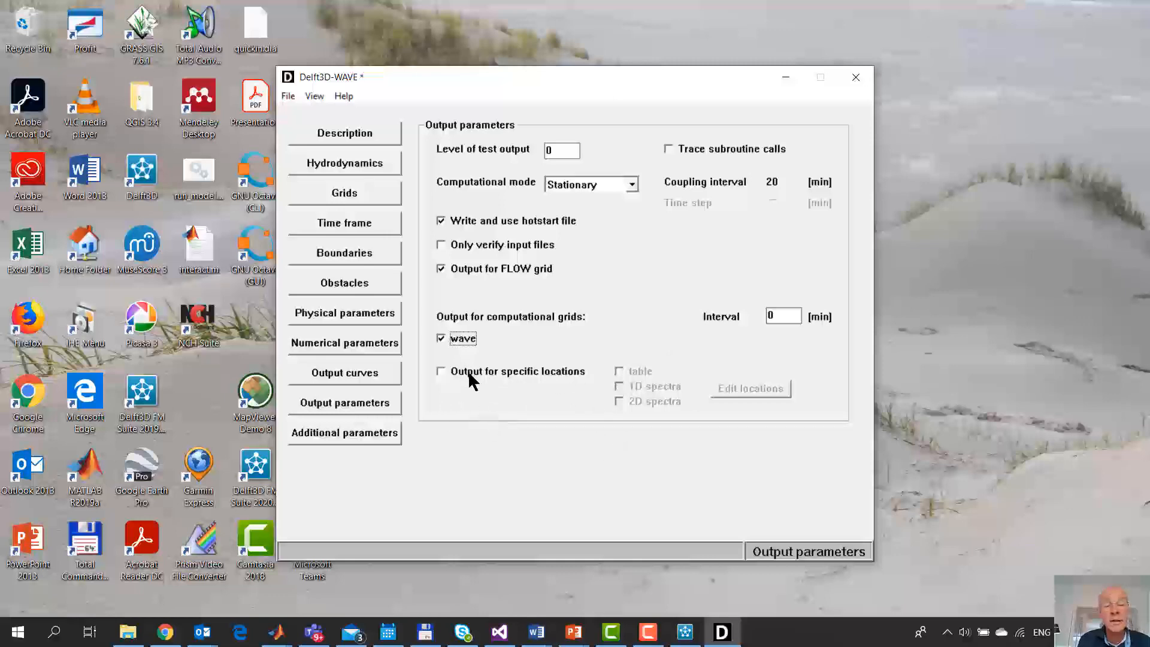
Check the additional parameters and save the WAVE master definition file as "coast" in the Coast2020 folder
left_click(363, 437)
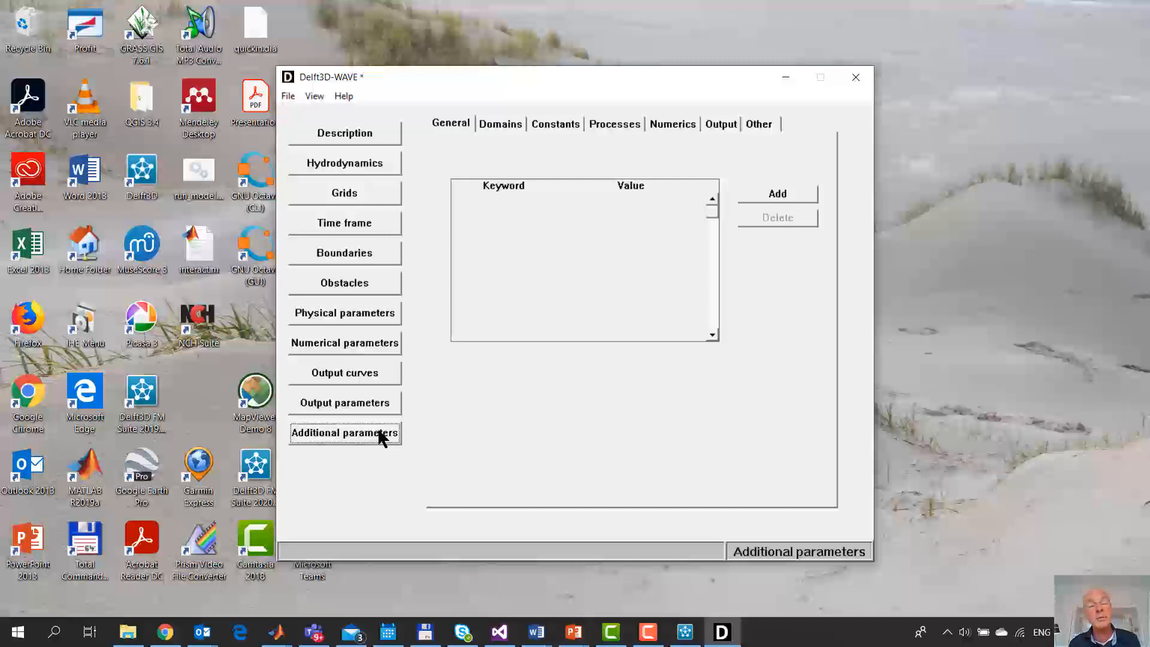
left_click(288, 97)
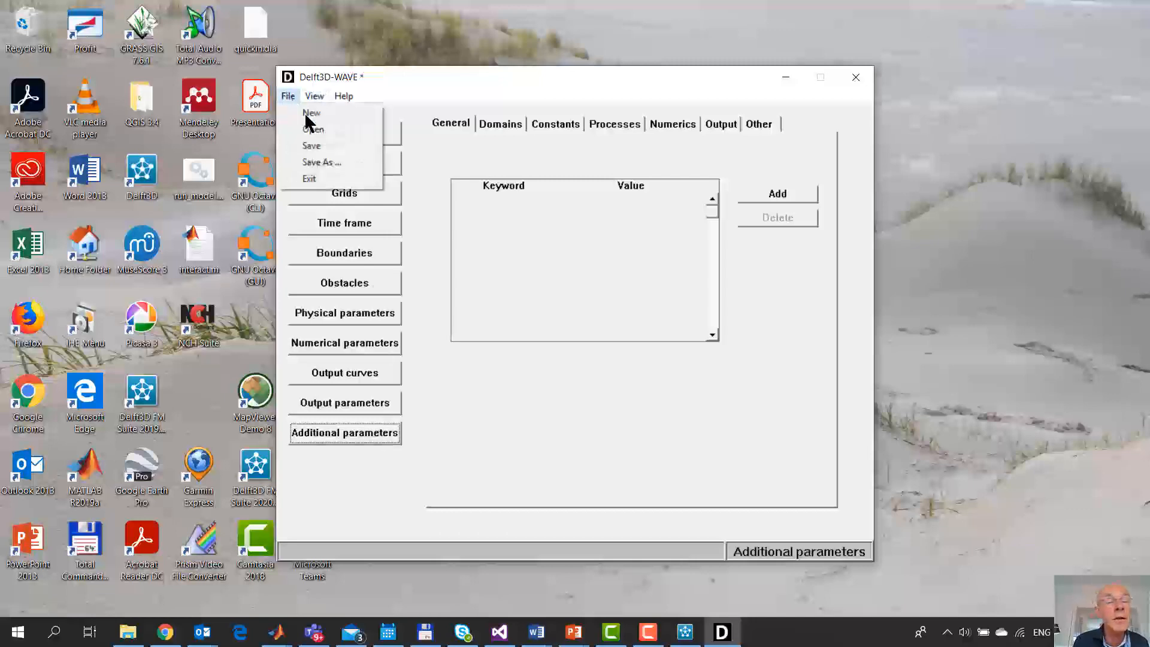
left_click(320, 147)
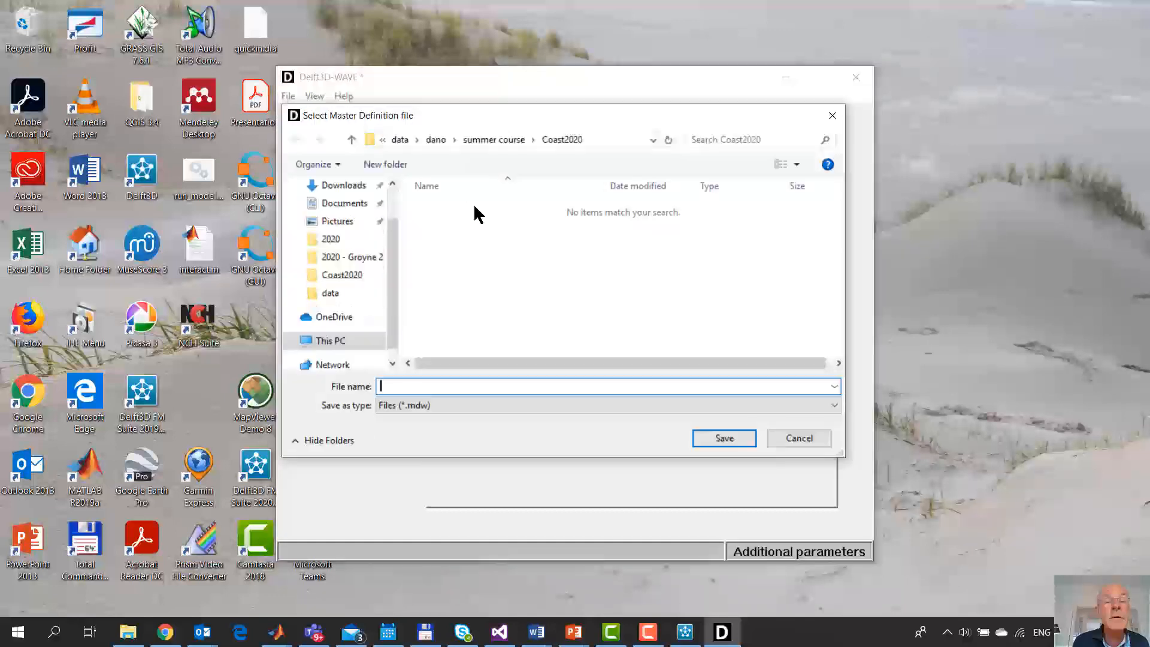
type("coast")
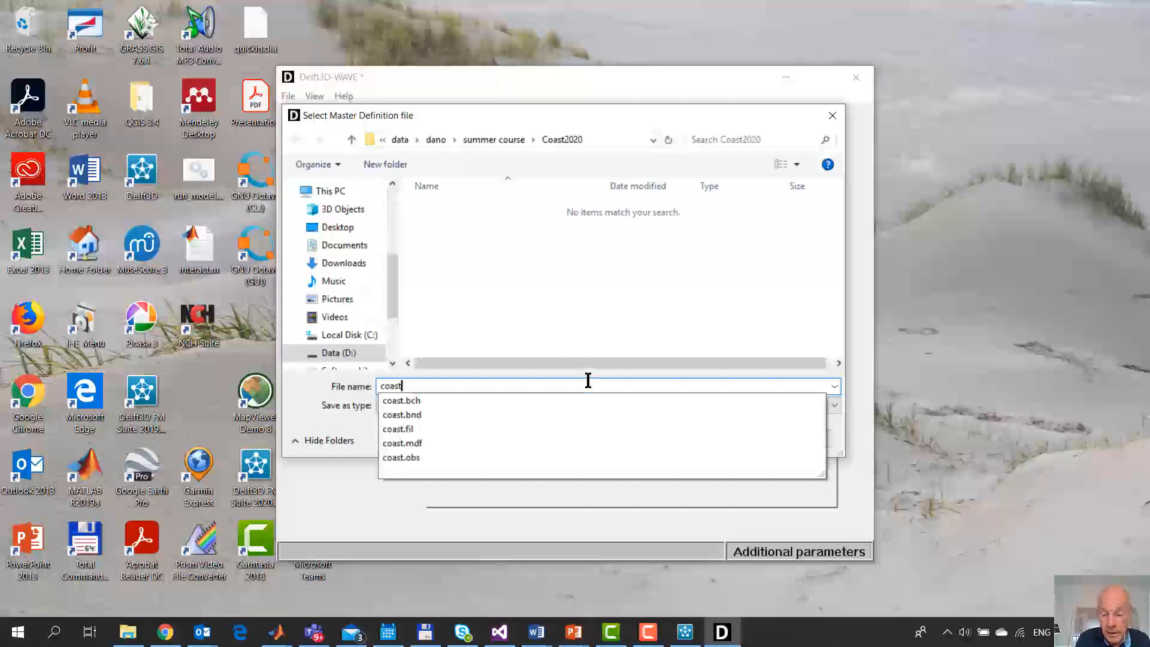
key("Return")
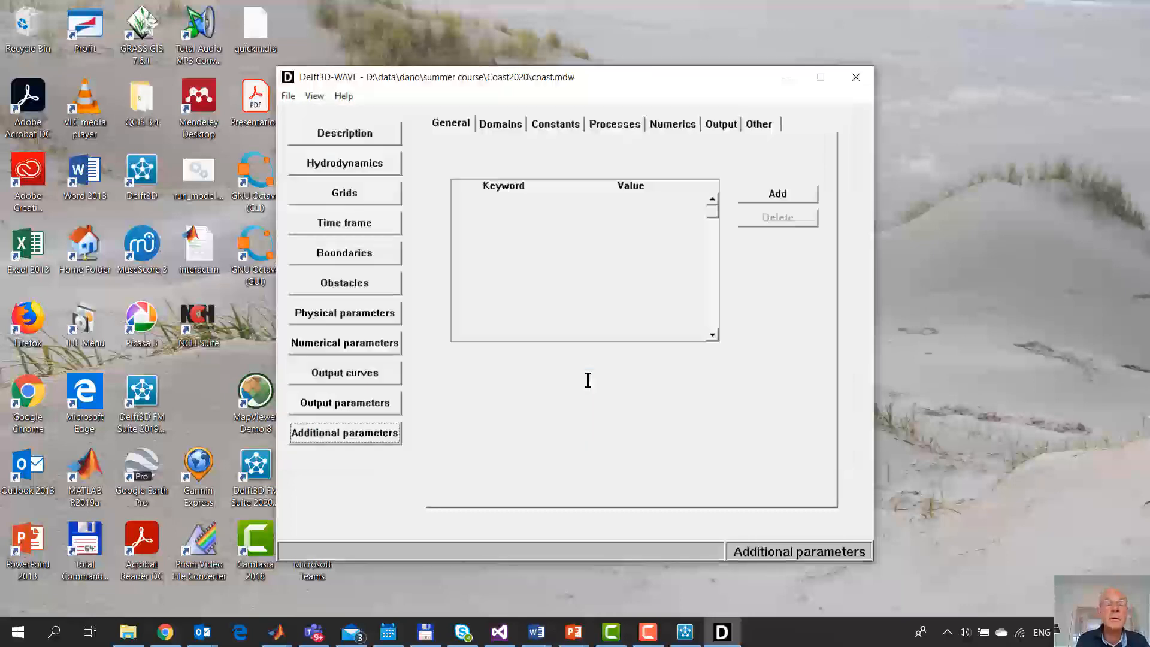
Add a wave boundary named "west", defined by orientation, and set its orientation to West
left_click(339, 261)
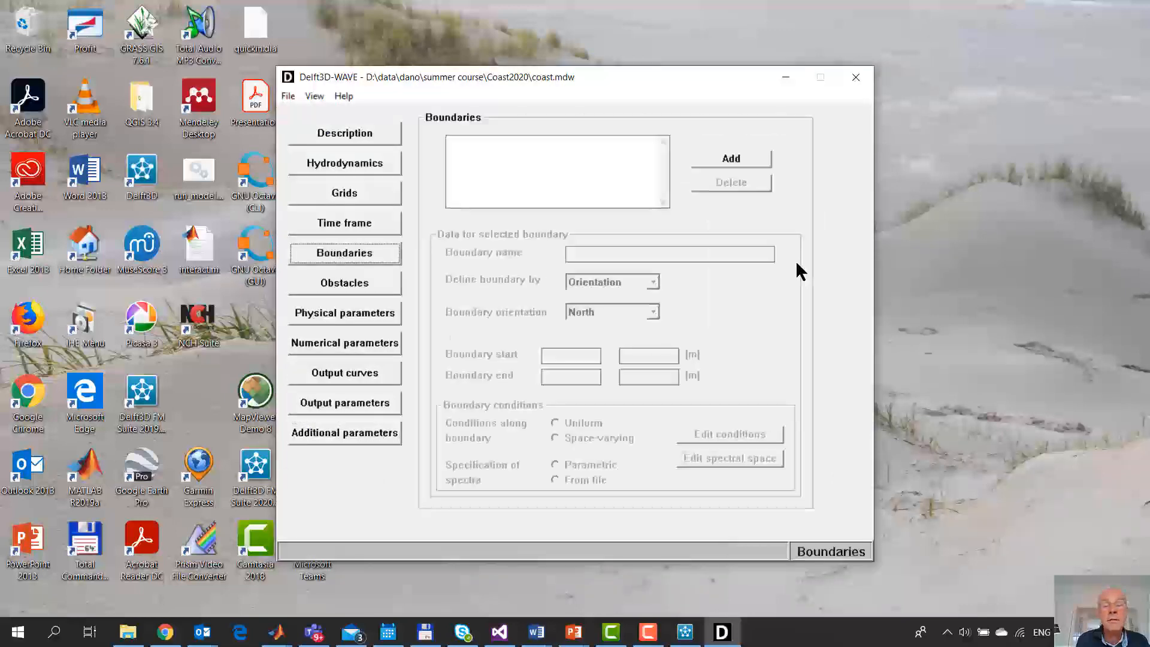
left_click(732, 158)
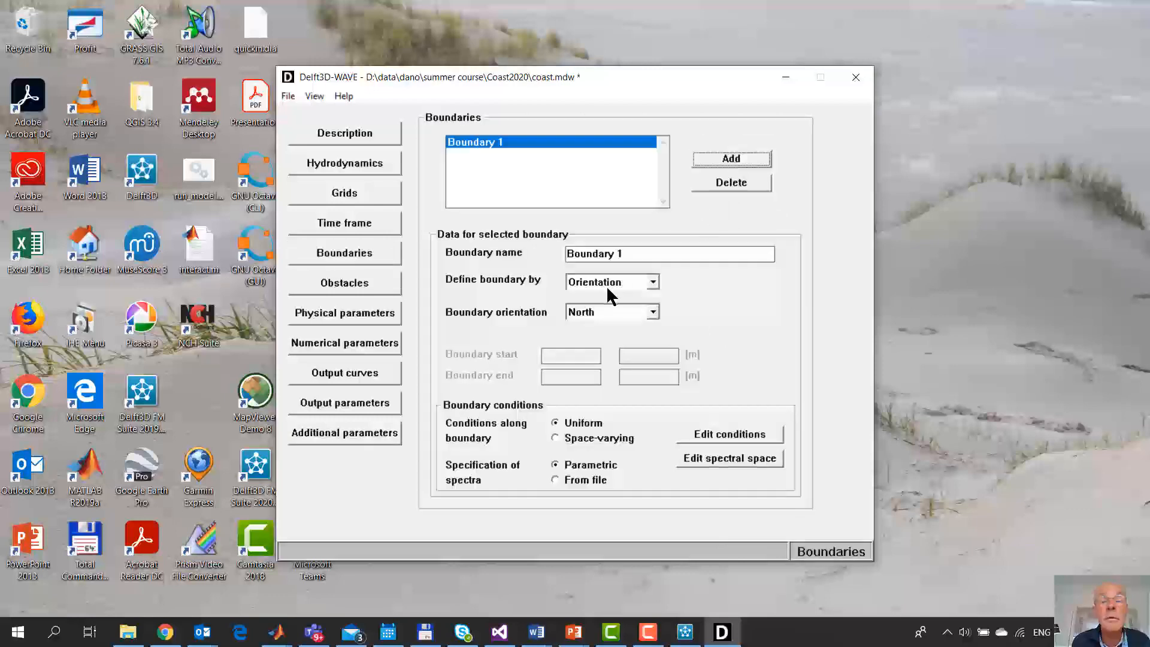
left_click_drag(635, 252, 468, 250)
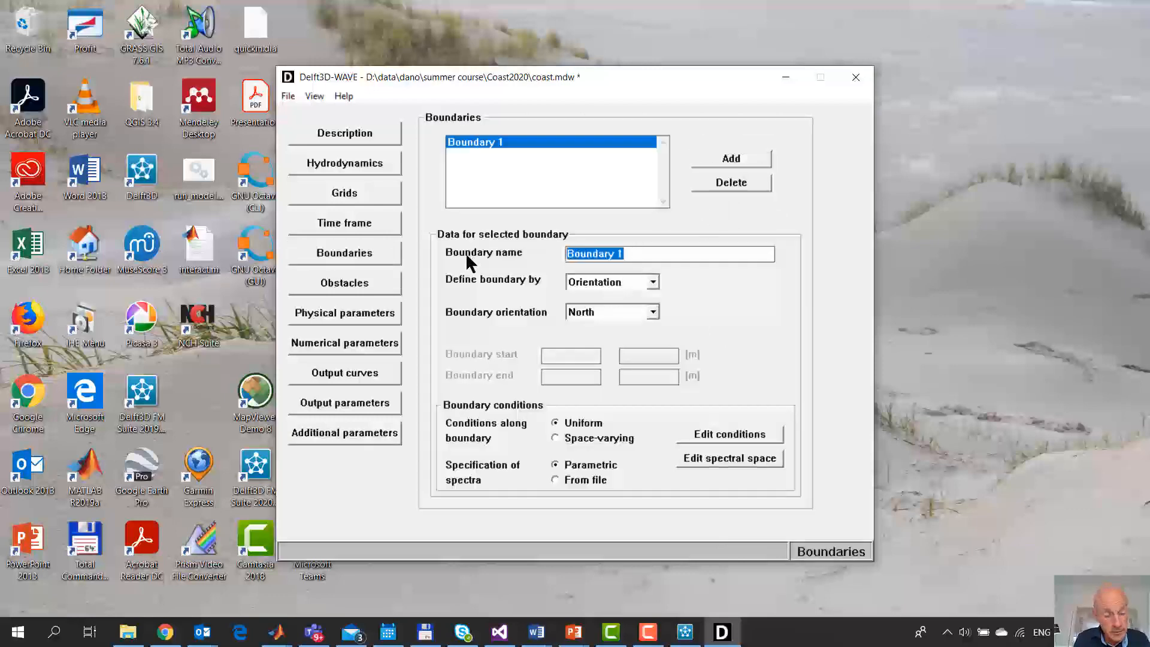
type("west")
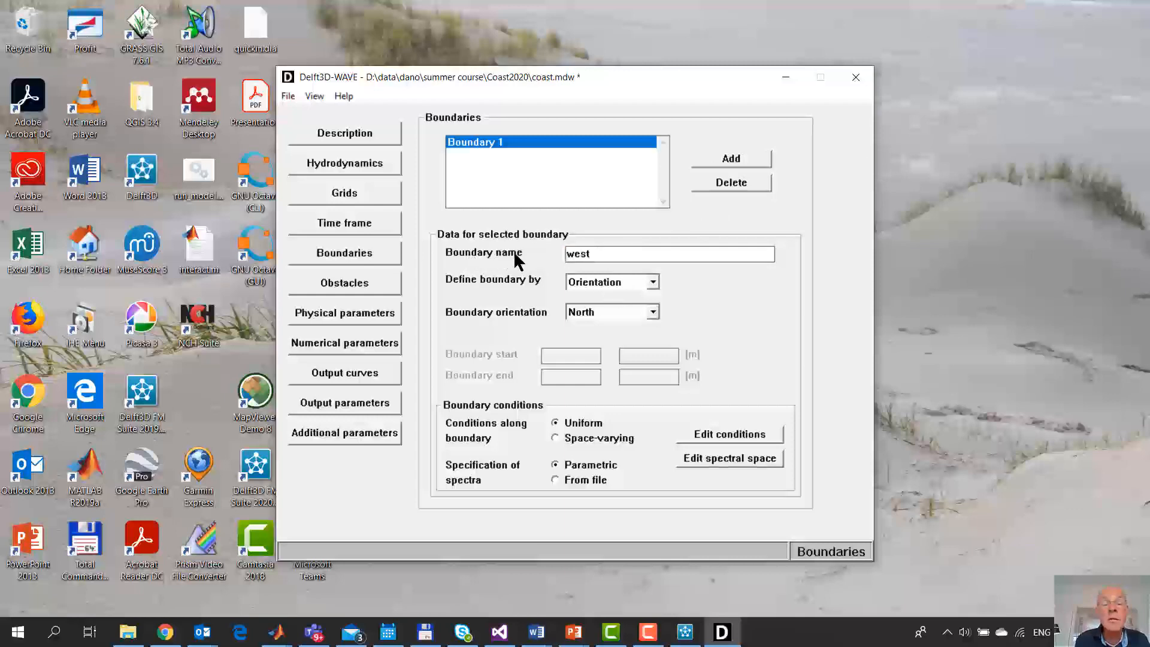
left_click(598, 304)
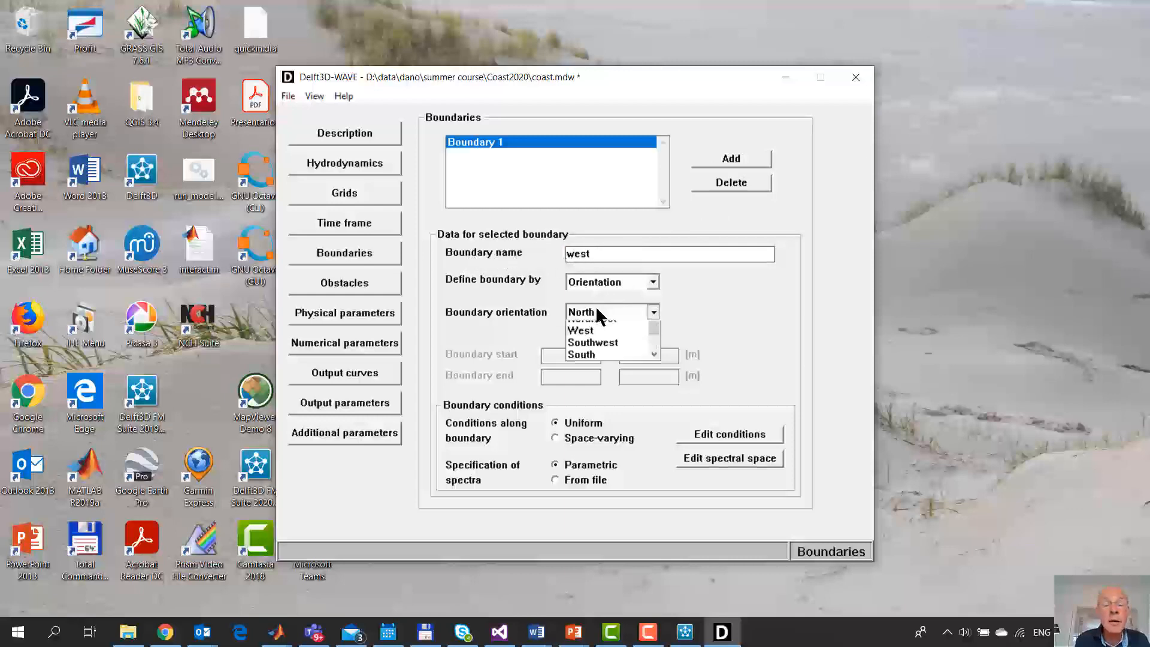
left_click(605, 352)
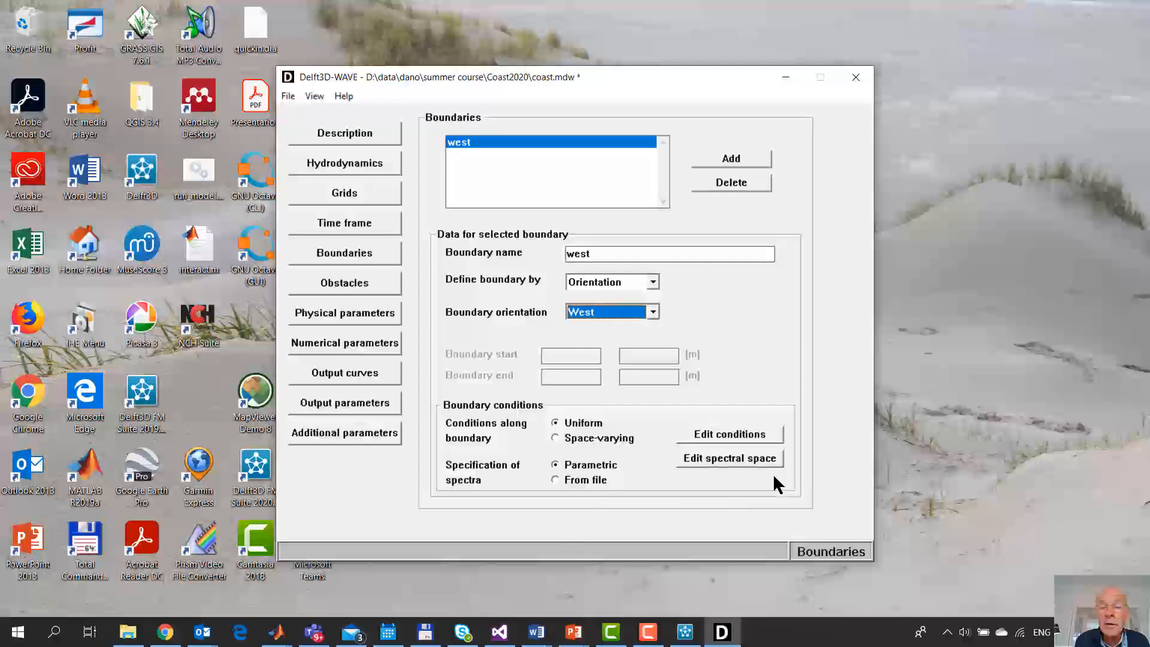
Set the west boundary's uniform conditions to significant wave height 2 m, peak period 7 s and nautical direction 240 deg
left_click(750, 435)
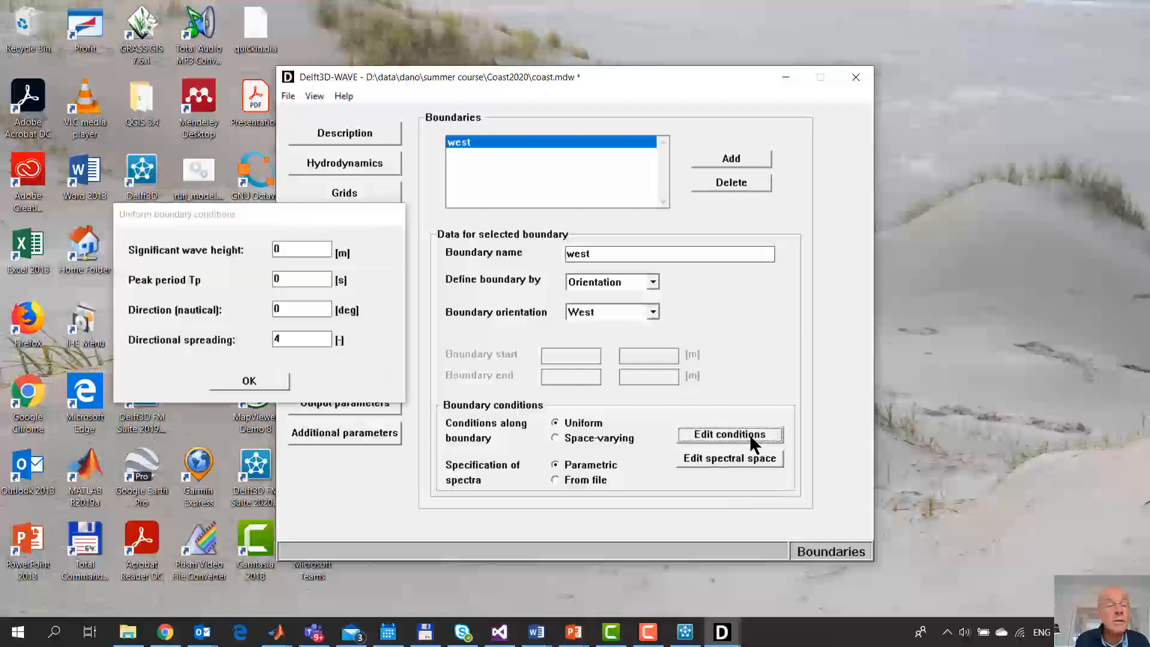
double_click(275, 250)
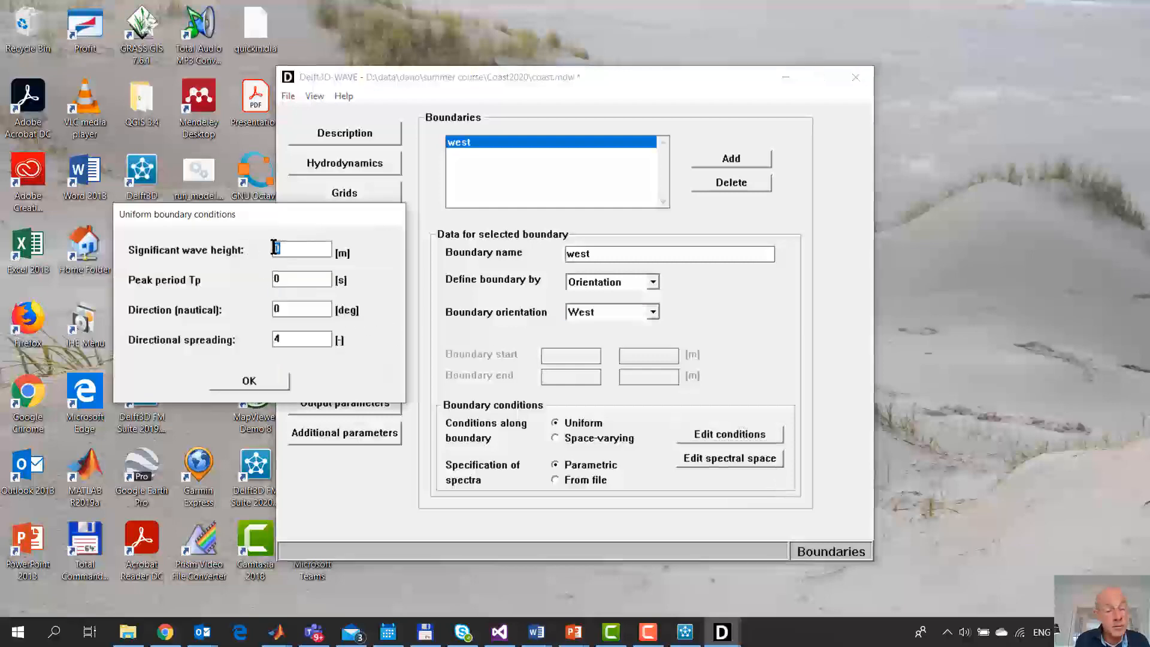
double_click(299, 279)
type("7")
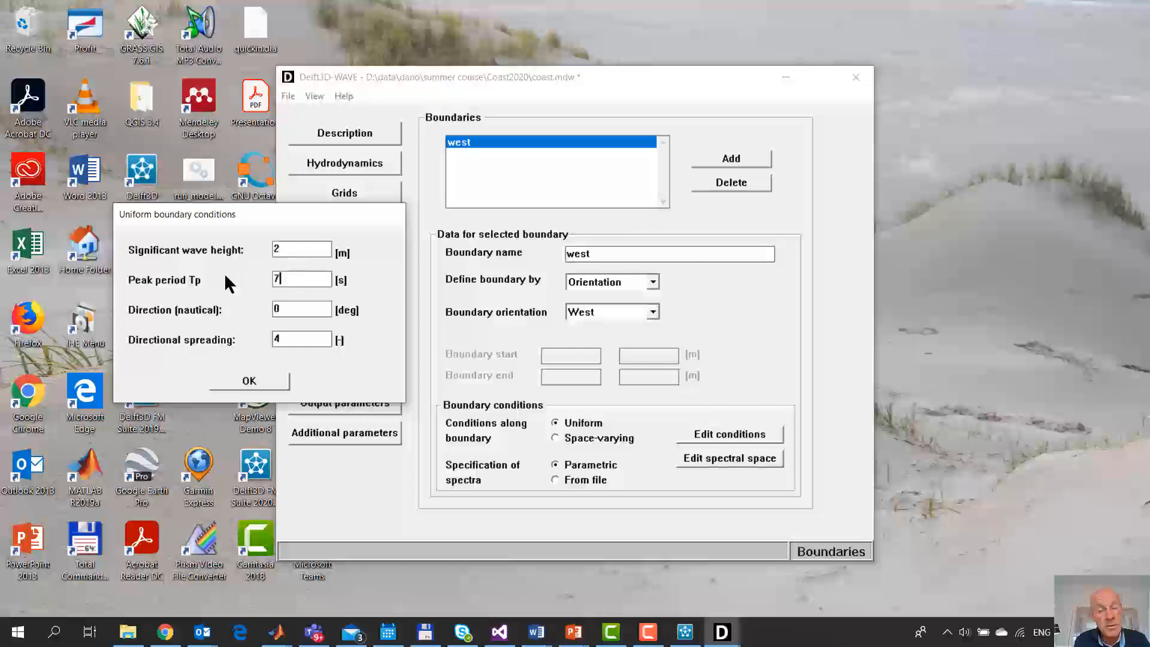
double_click(282, 308)
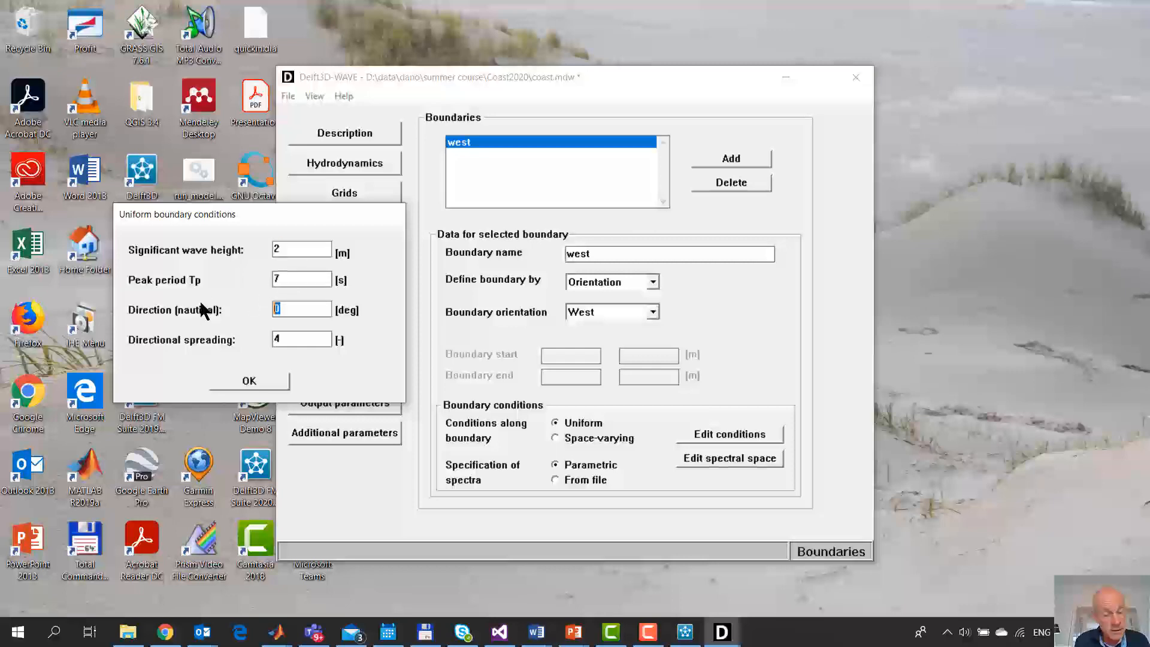
type("240")
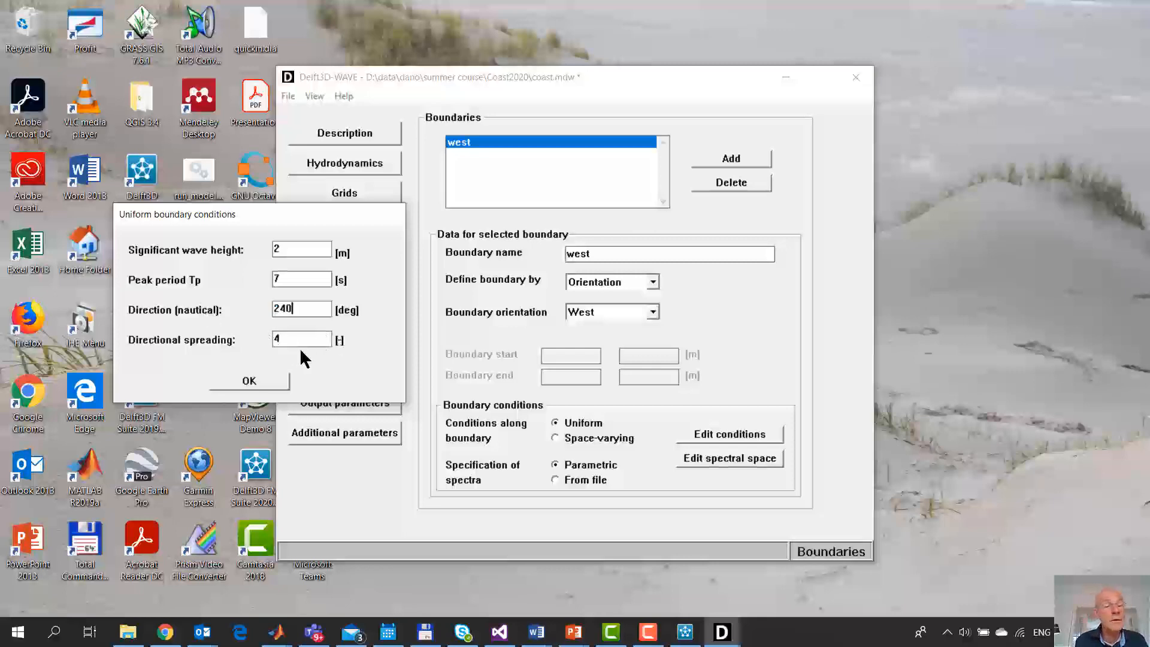
left_click(244, 381)
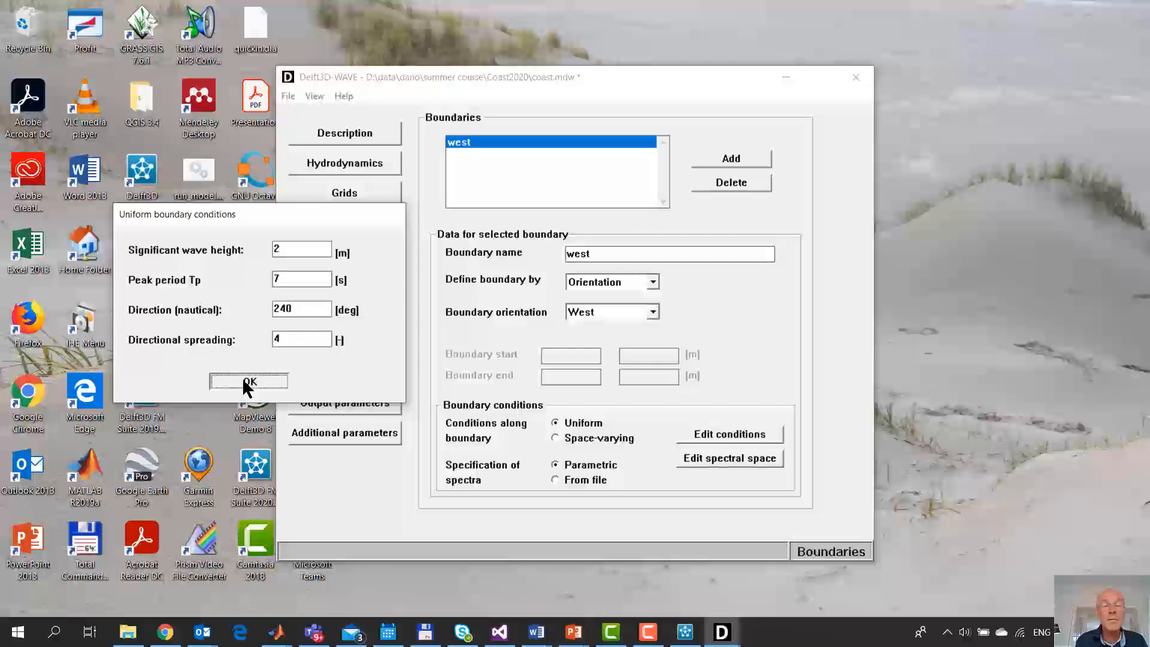
Add two more boundaries, give the first South orientation and the name "south", and delete the surplus Boundary 2
left_click(723, 157)
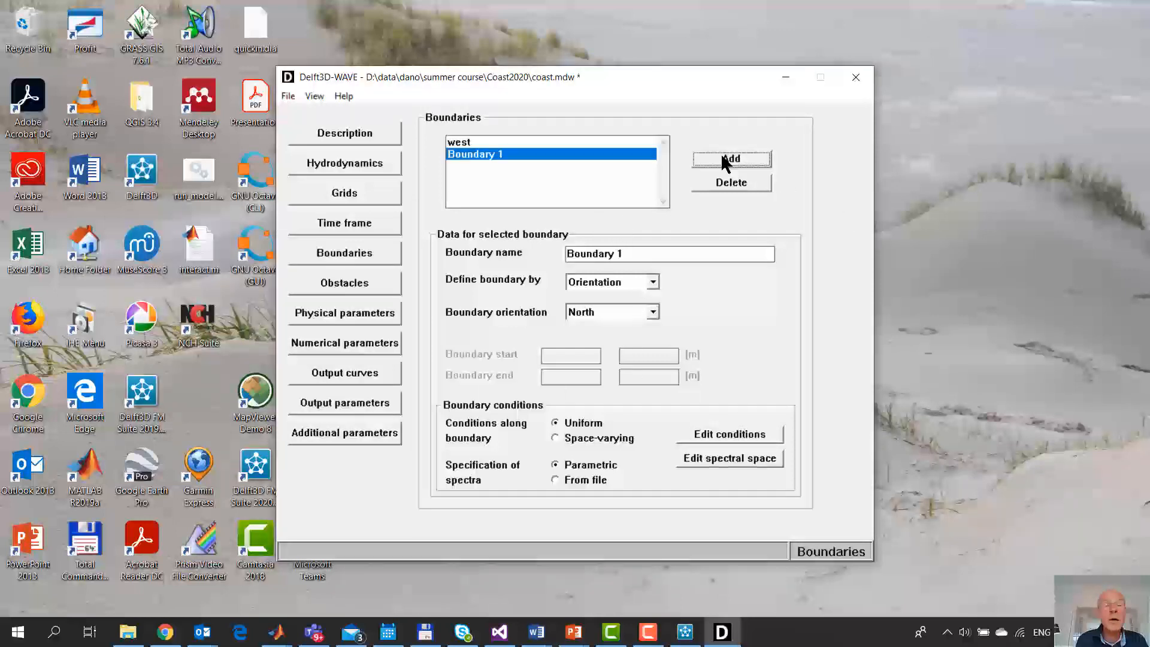
left_click(722, 157)
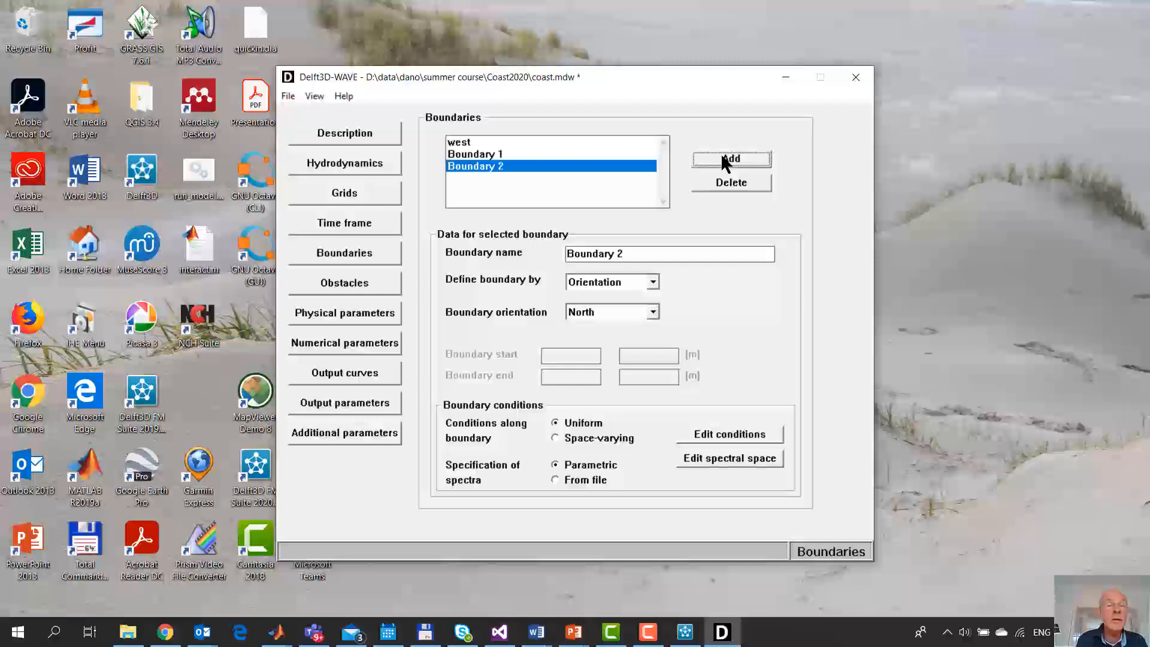
left_click(466, 154)
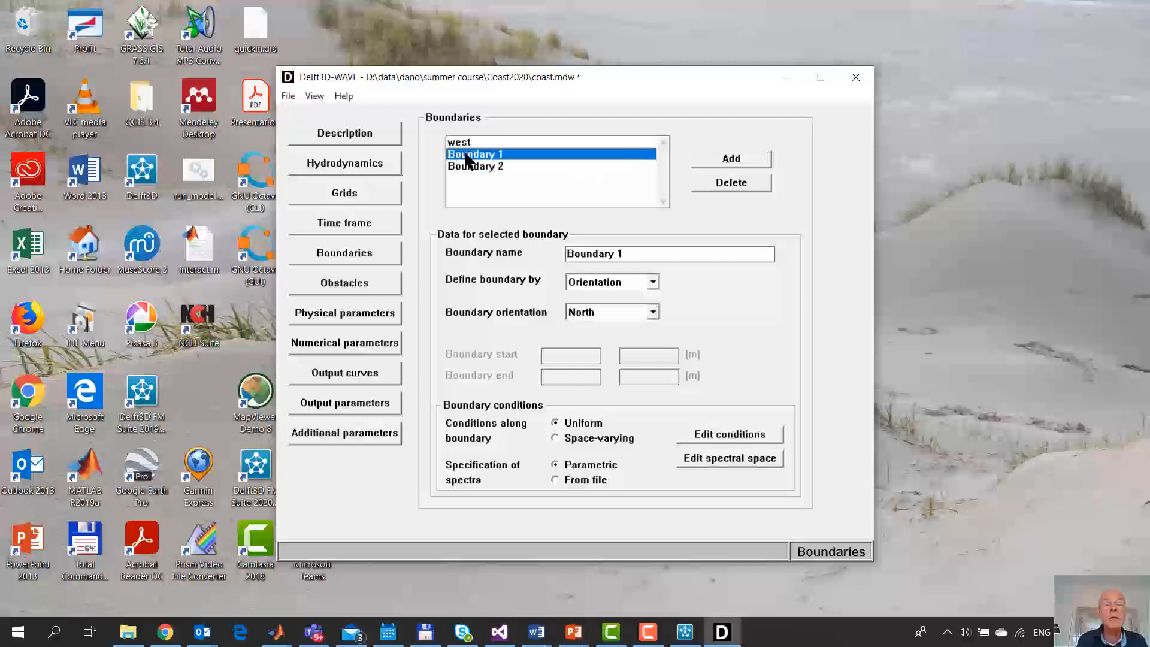
left_click(602, 279)
left_click(603, 282)
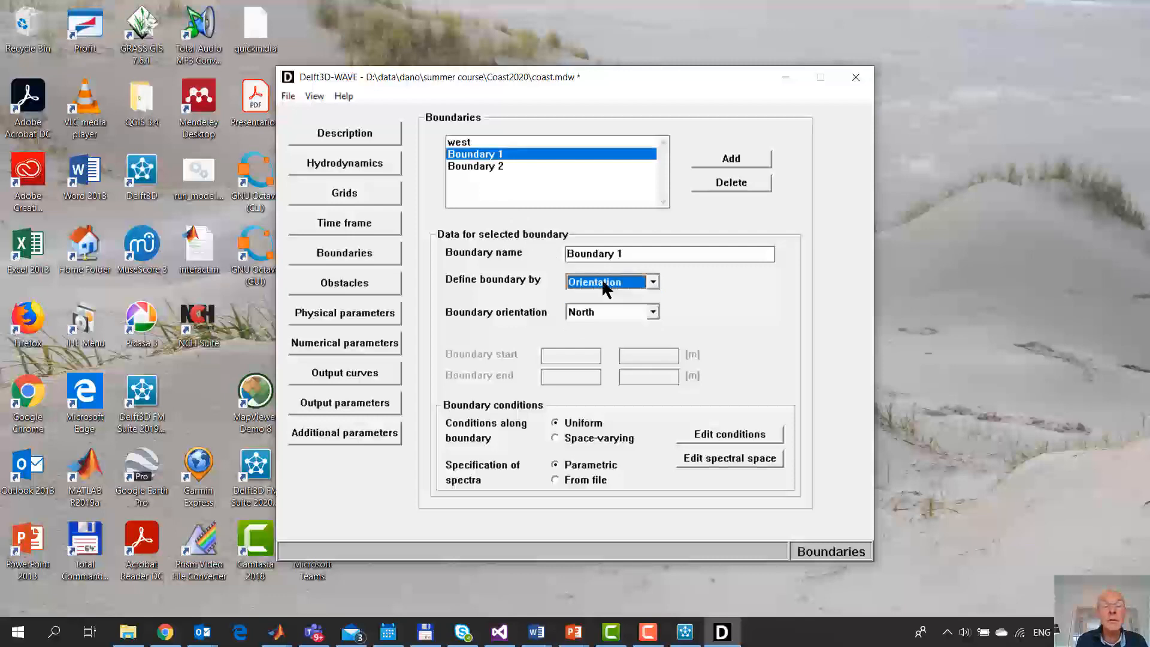
left_click(602, 310)
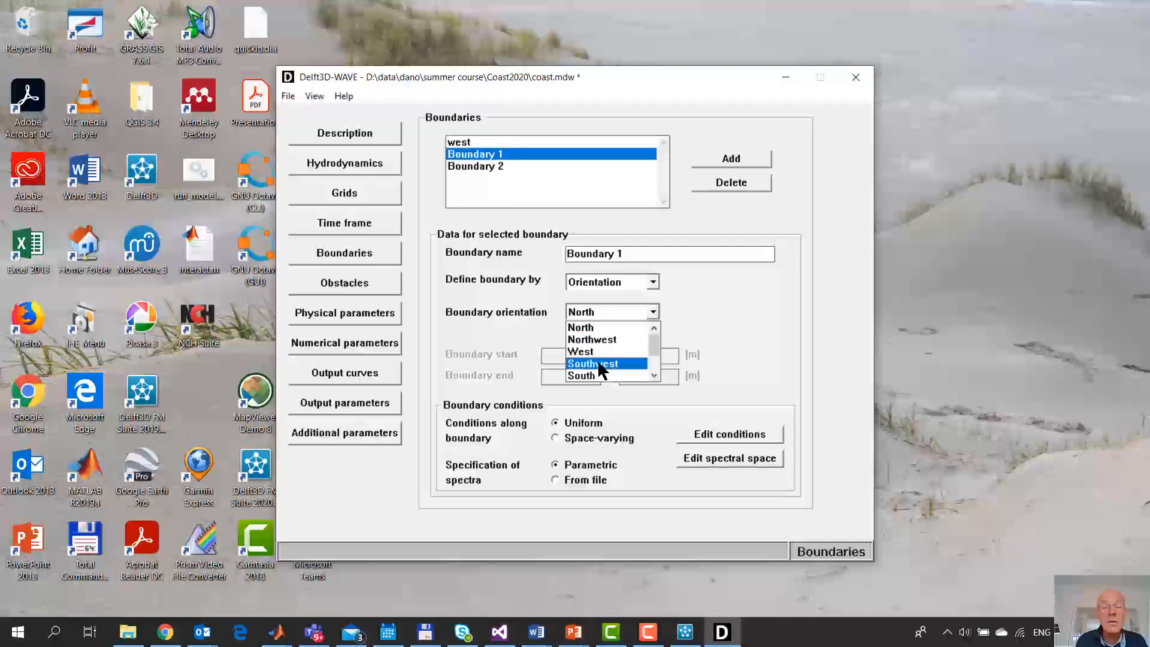
left_click(596, 375)
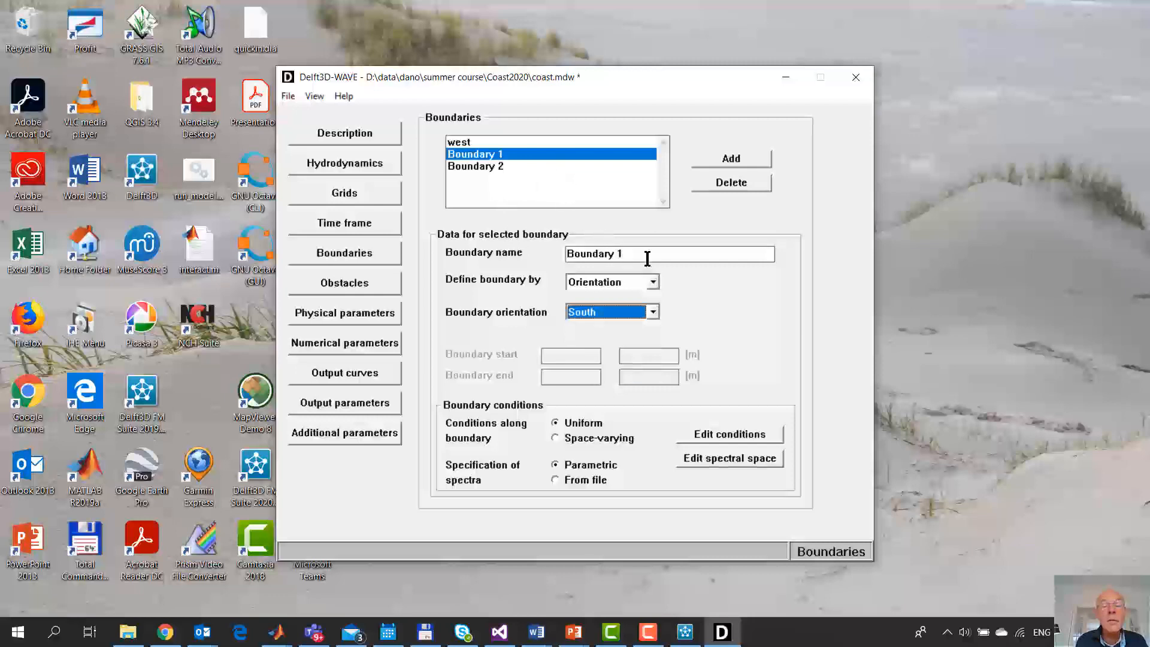
left_click_drag(645, 254, 514, 252)
type("south")
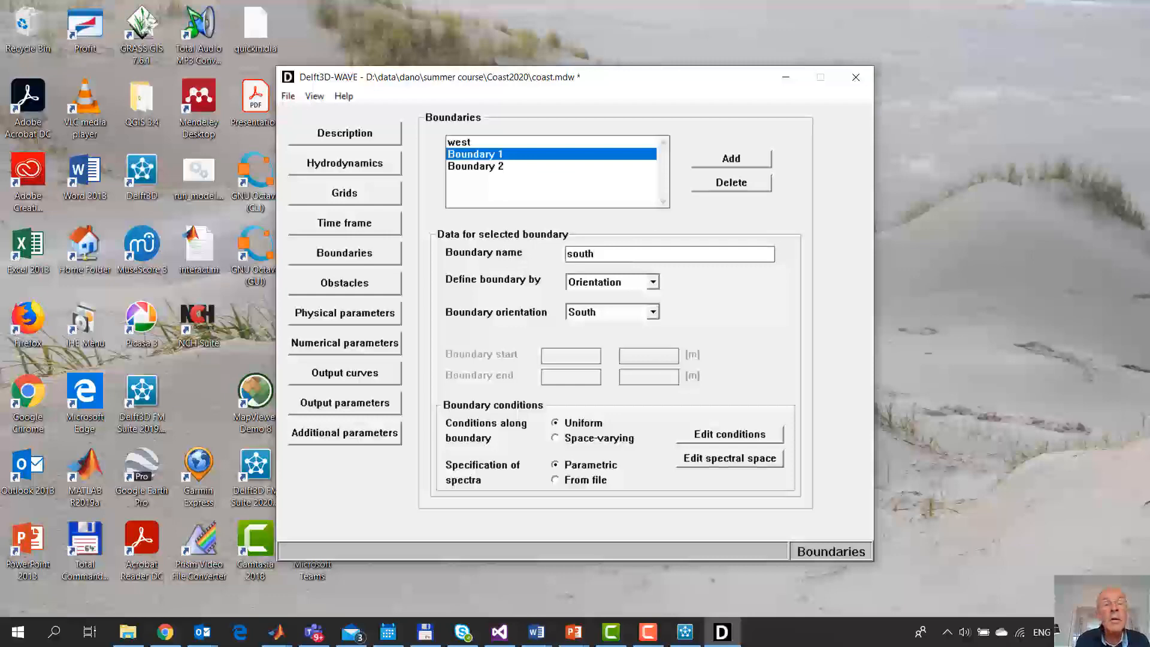
left_click(506, 167)
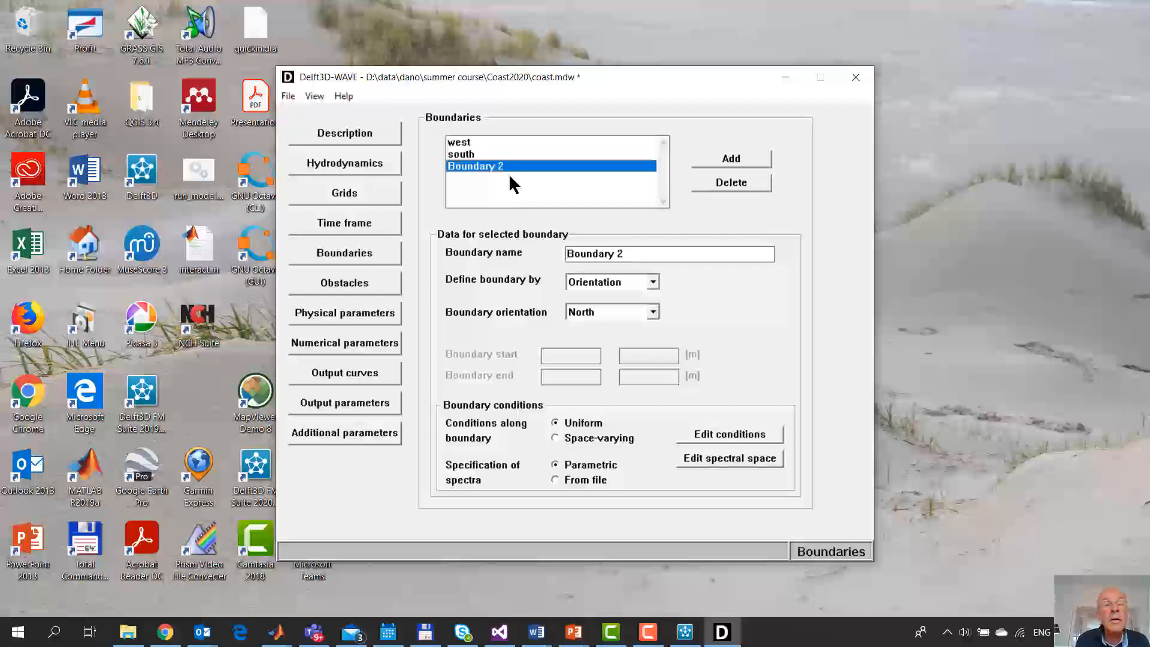
left_click(756, 182)
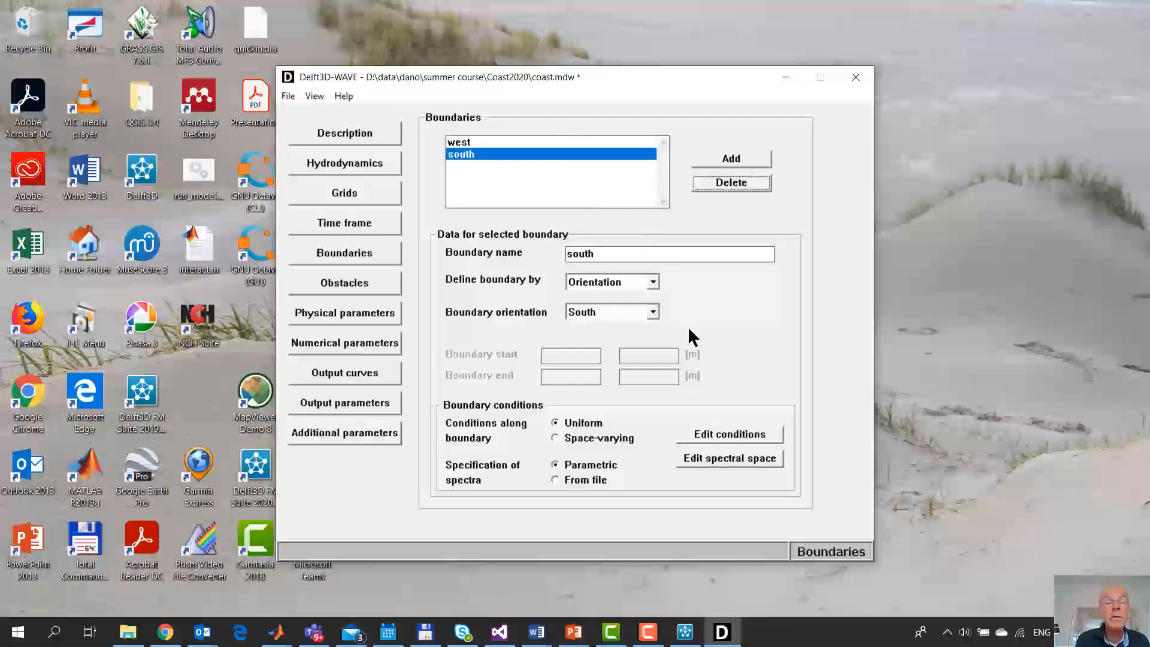
Set the south boundary's uniform conditions to significant wave height 2 m, peak period 7 s and nautical direction 240 deg
left_click(732, 433)
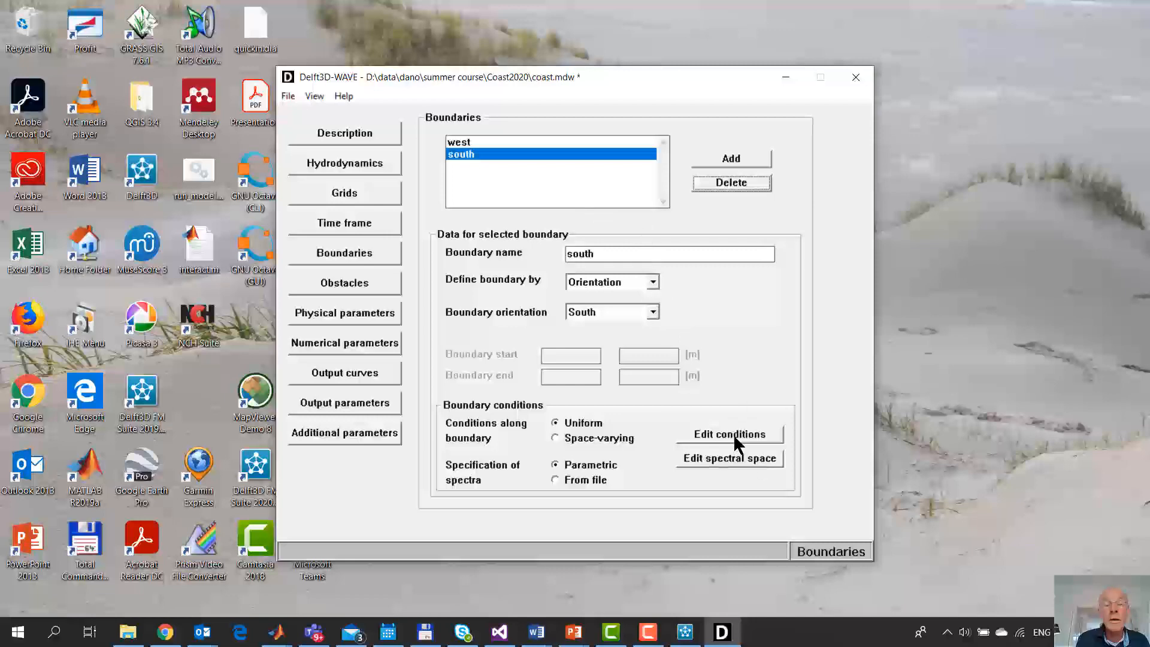
left_click_drag(298, 254, 205, 249)
type("2")
double_click(279, 274)
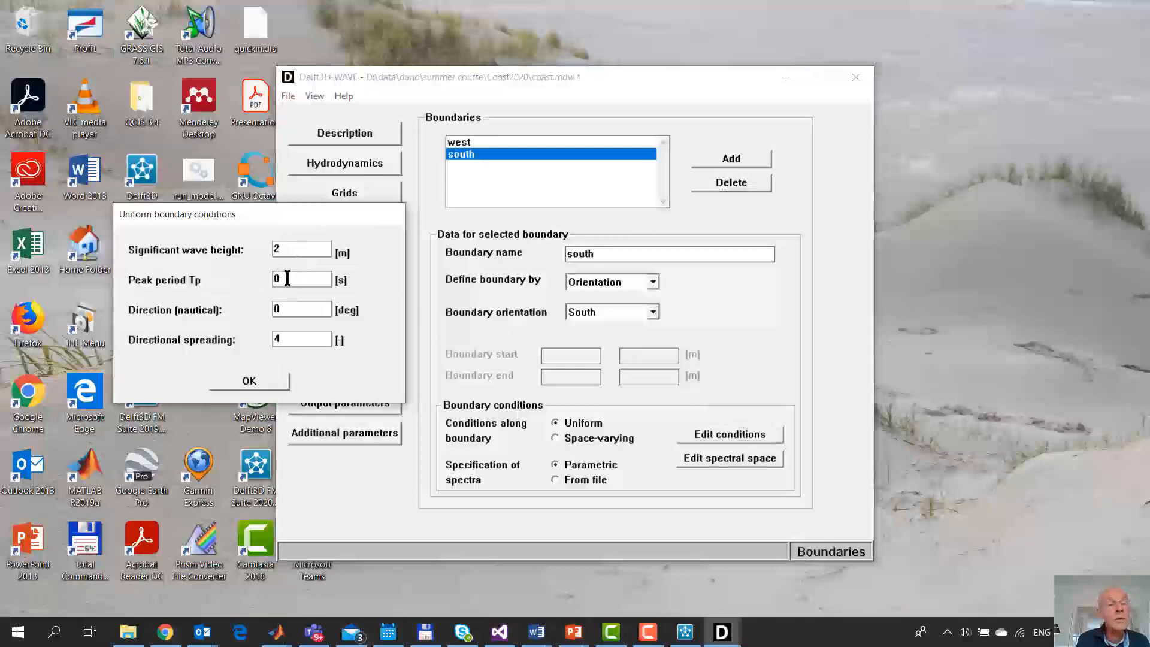
type("7")
left_click_drag(287, 310, 198, 311)
type("240")
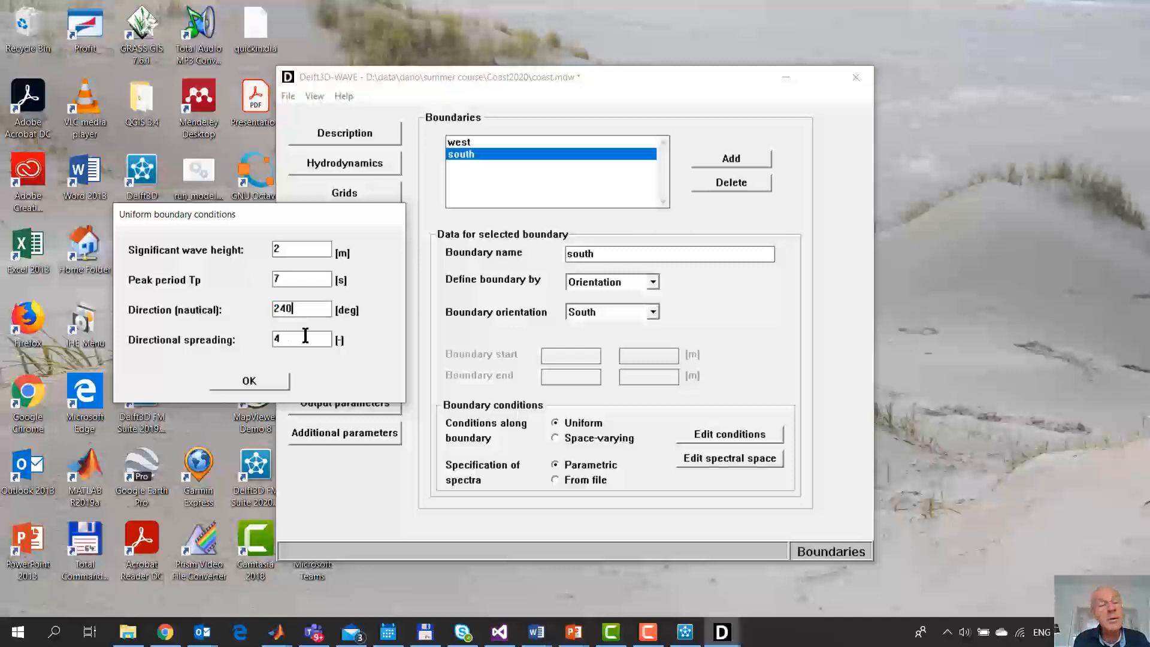
left_click(256, 381)
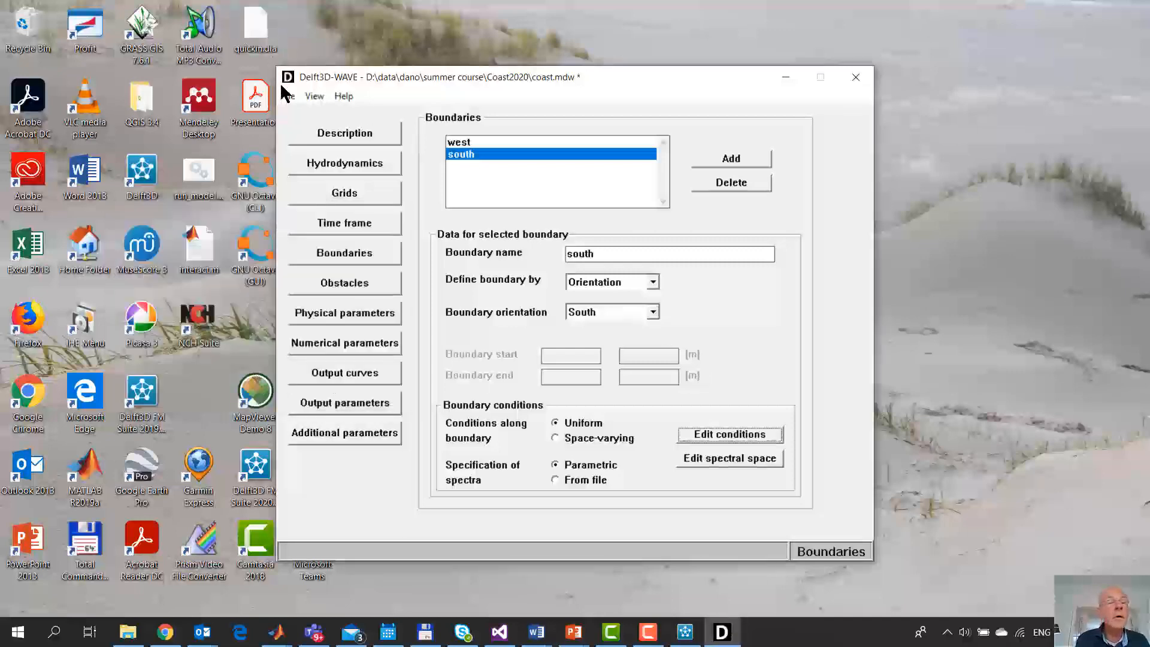
Save the WAVE input file with its two boundaries and close the WAVE input editor
left_click(288, 96)
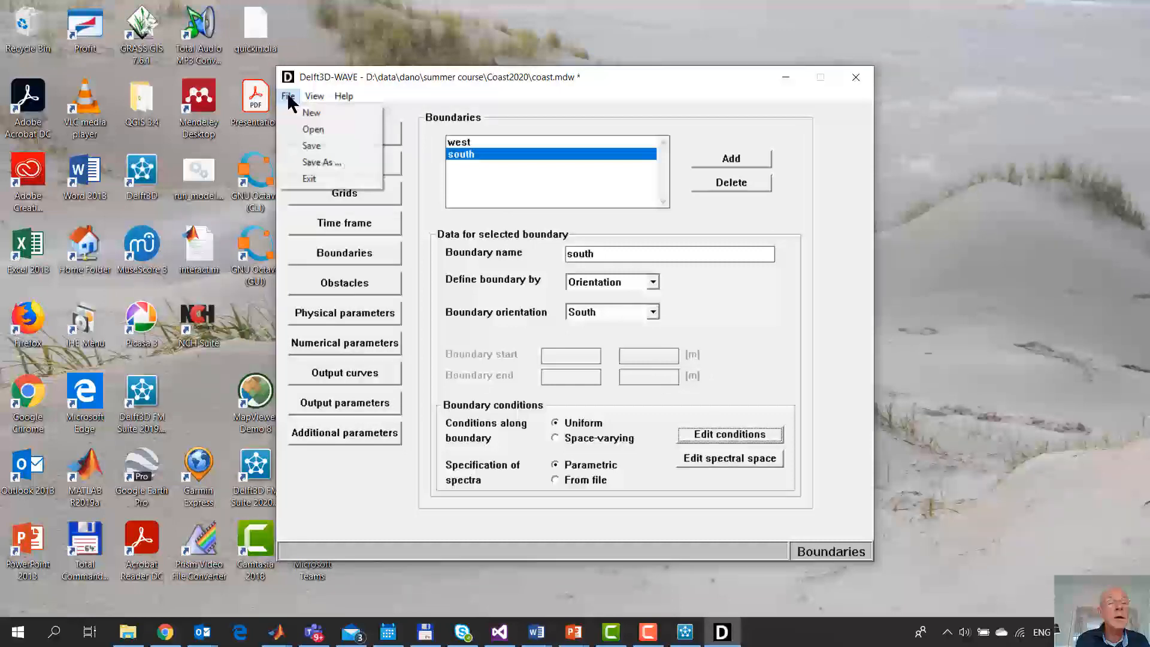
left_click(317, 146)
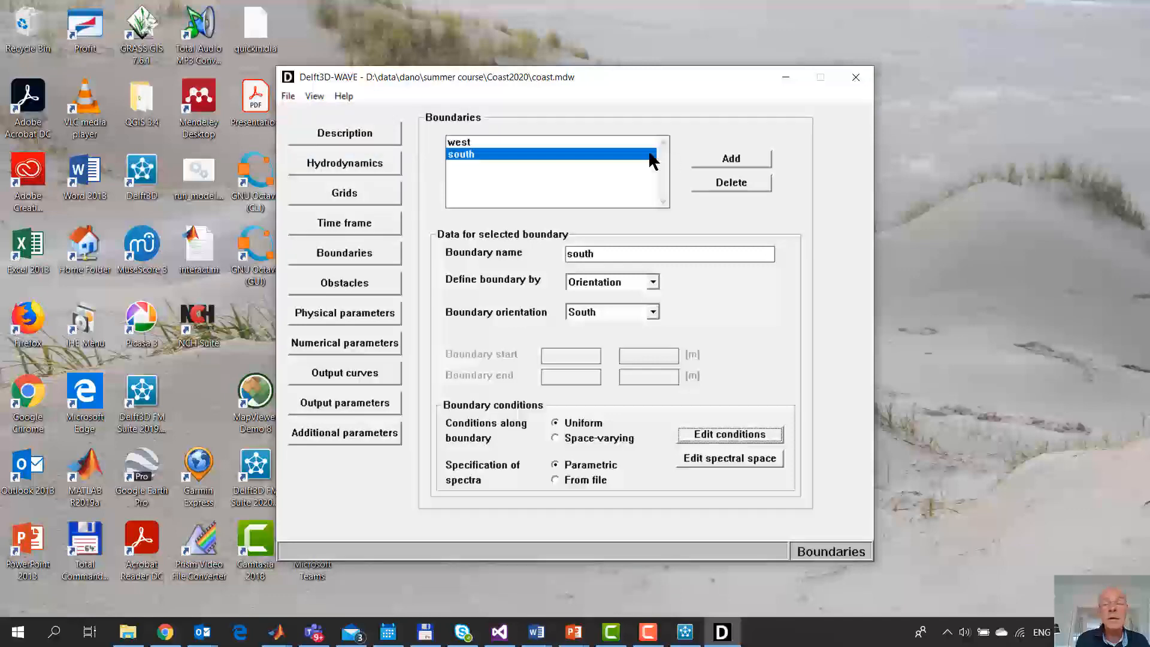
left_click(863, 83)
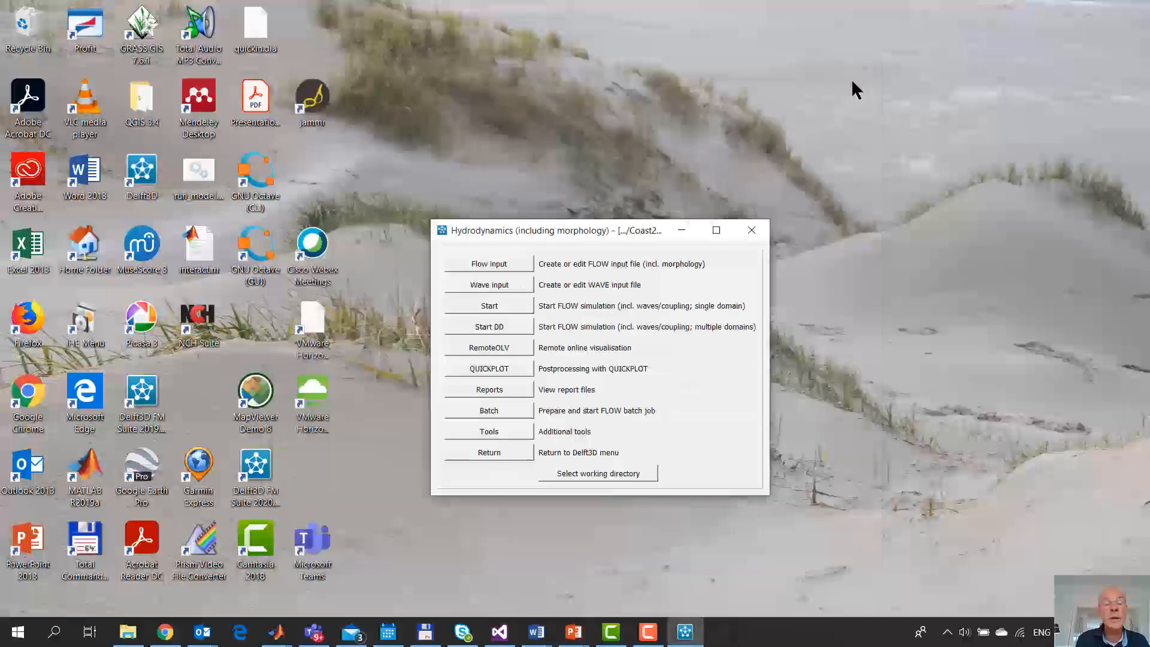
Start the coupled single-domain FLOW simulation with coast.mdf as the hydrodynamics input and coast.mdw as the wave input
left_click(483, 312)
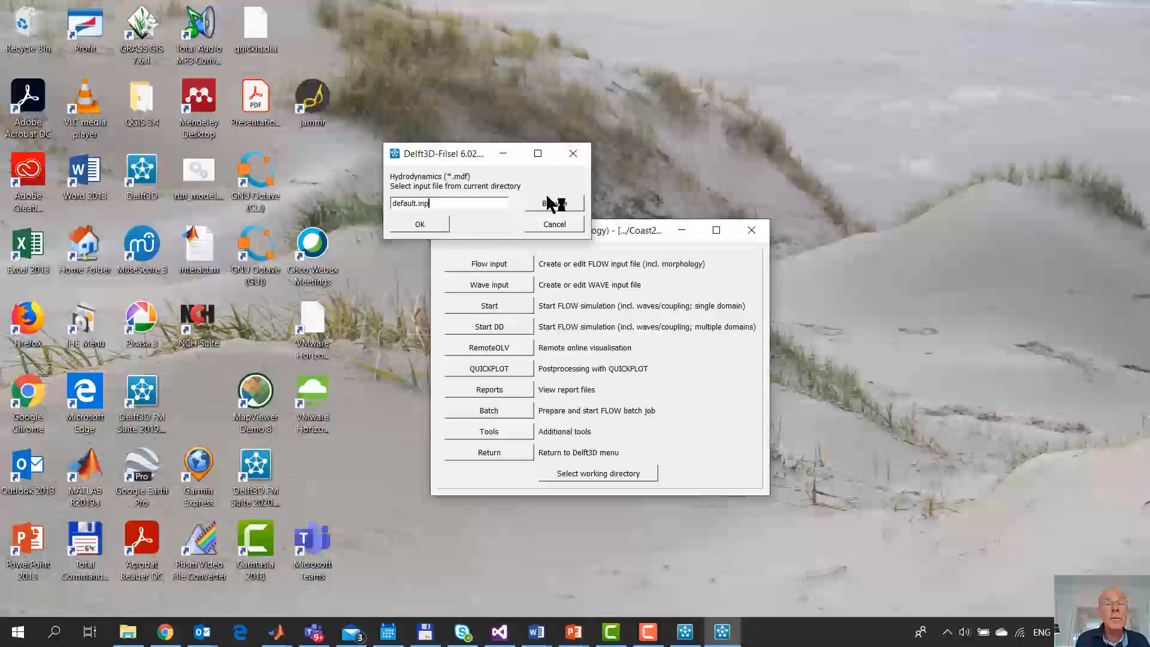
left_click(553, 205)
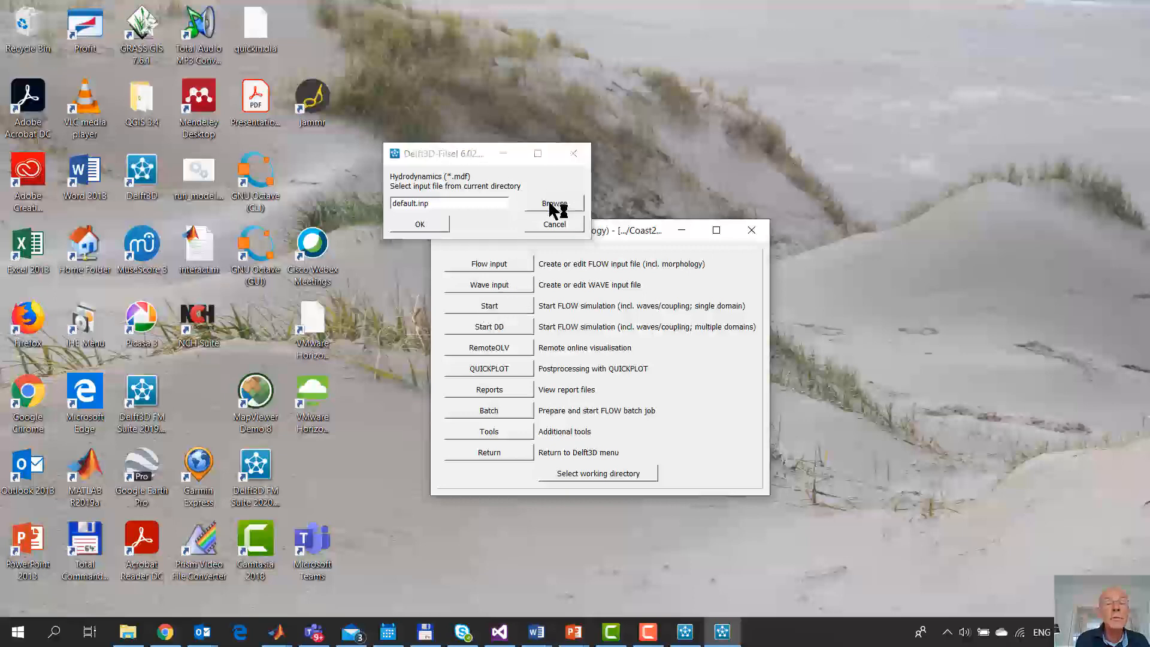
double_click(554, 270)
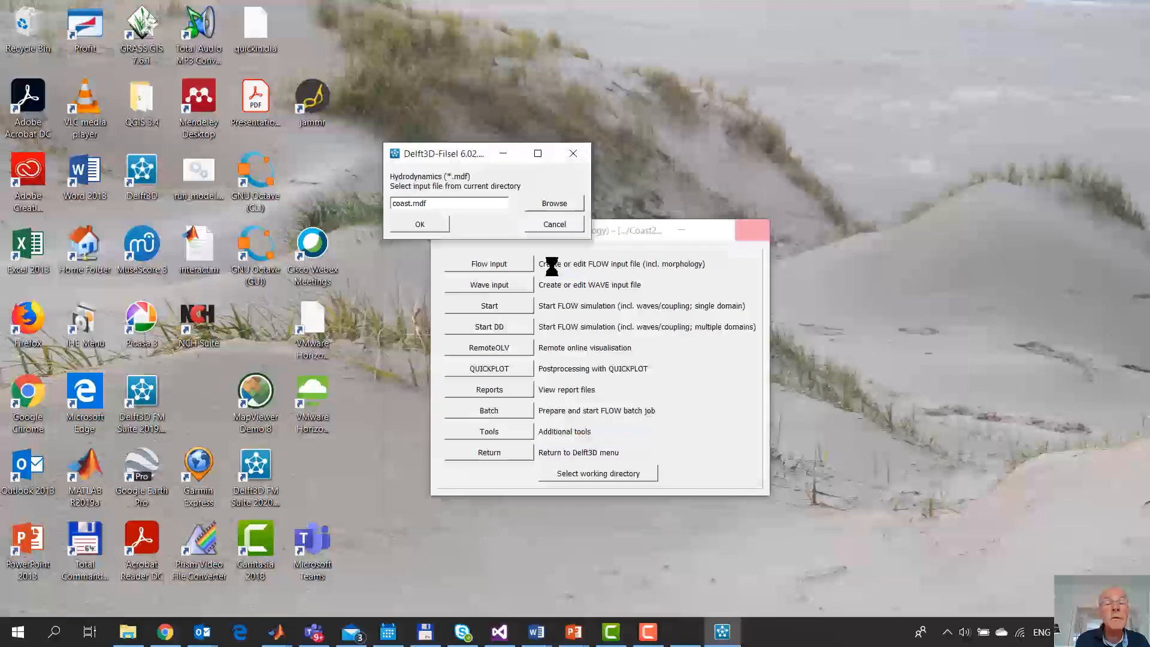
left_click(442, 223)
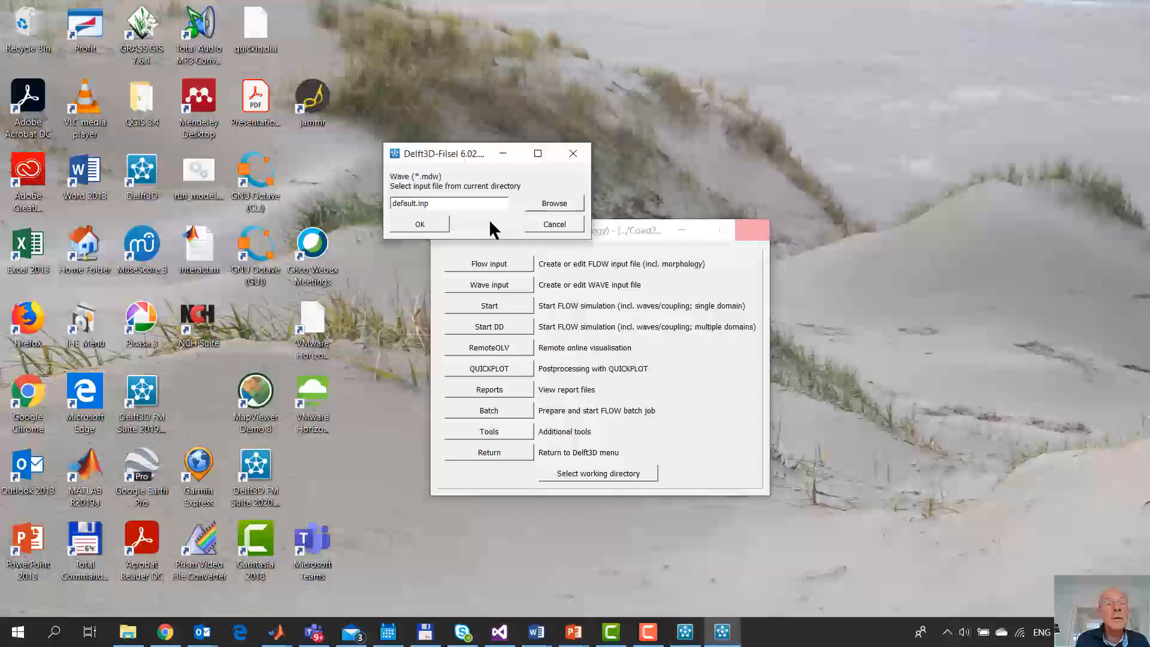
left_click(555, 204)
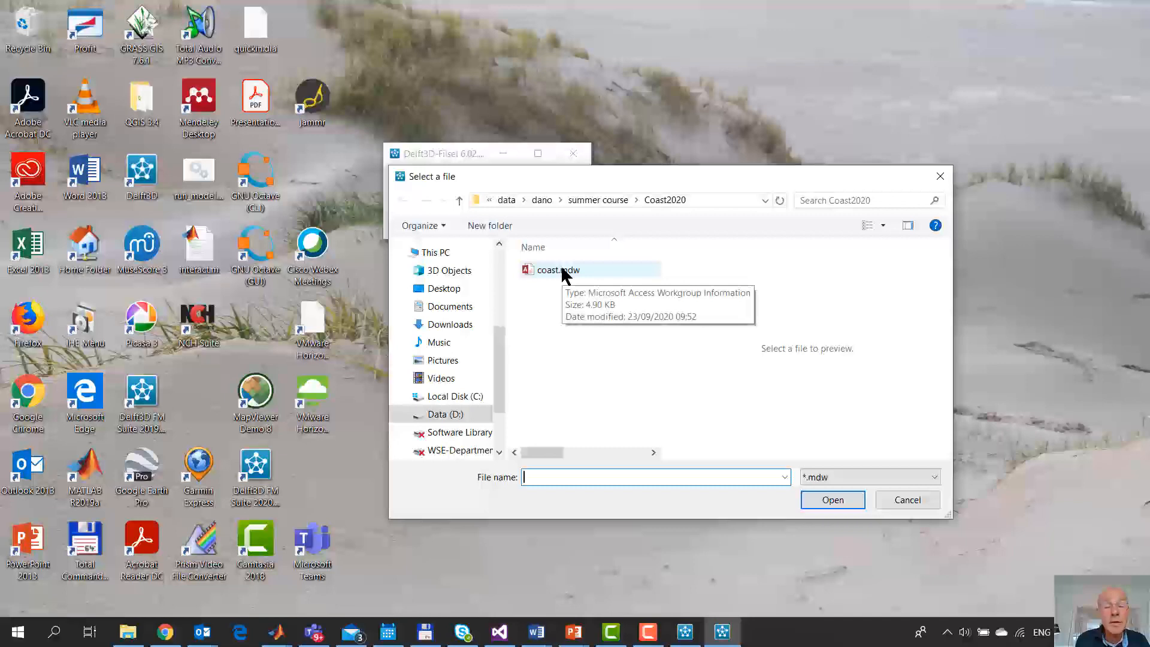
double_click(563, 271)
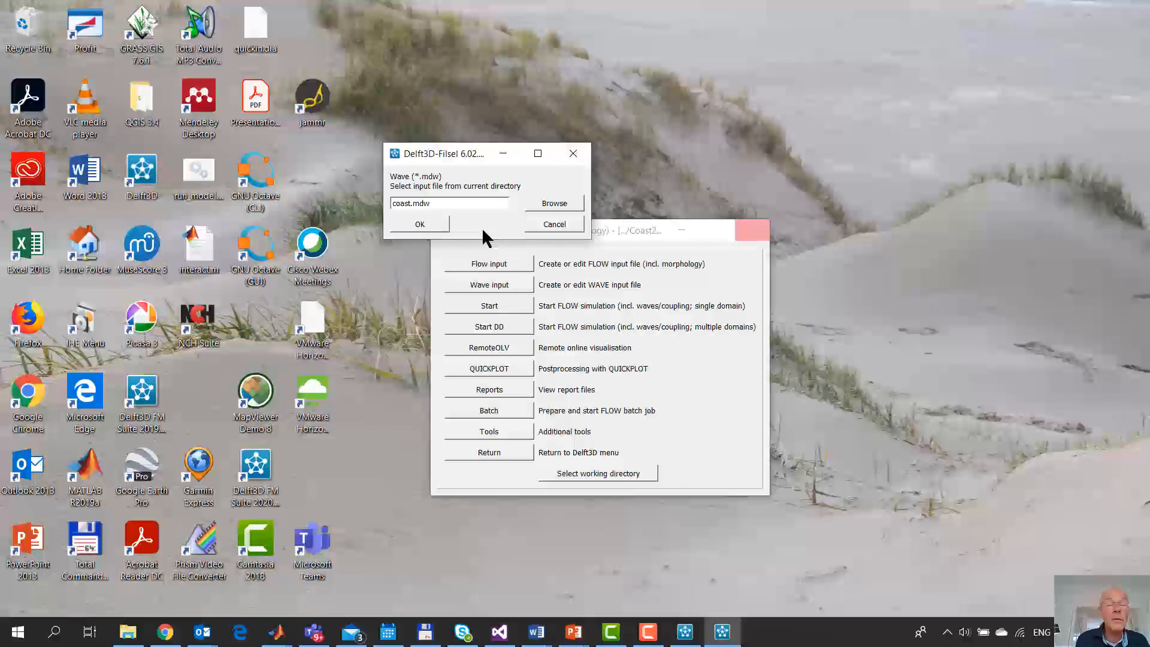
left_click(420, 224)
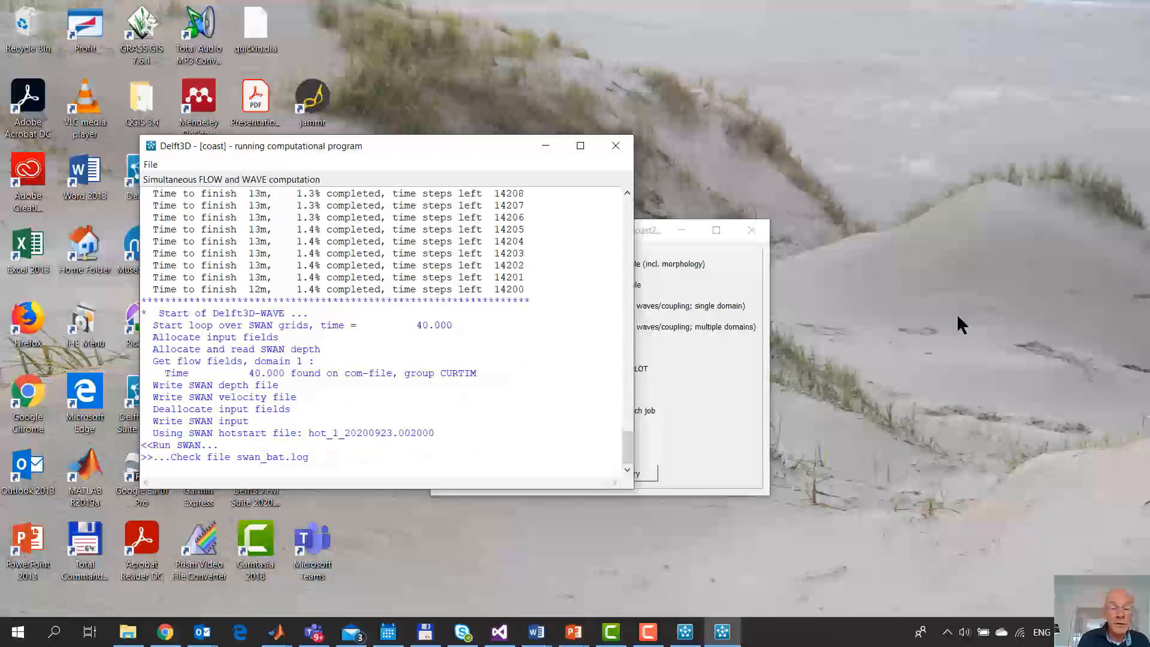
Start Delft3D-QUICKPLOT and load the wave output file wavm-coast.dat from the Coast2020 folder
left_click(685, 382)
left_click(467, 362)
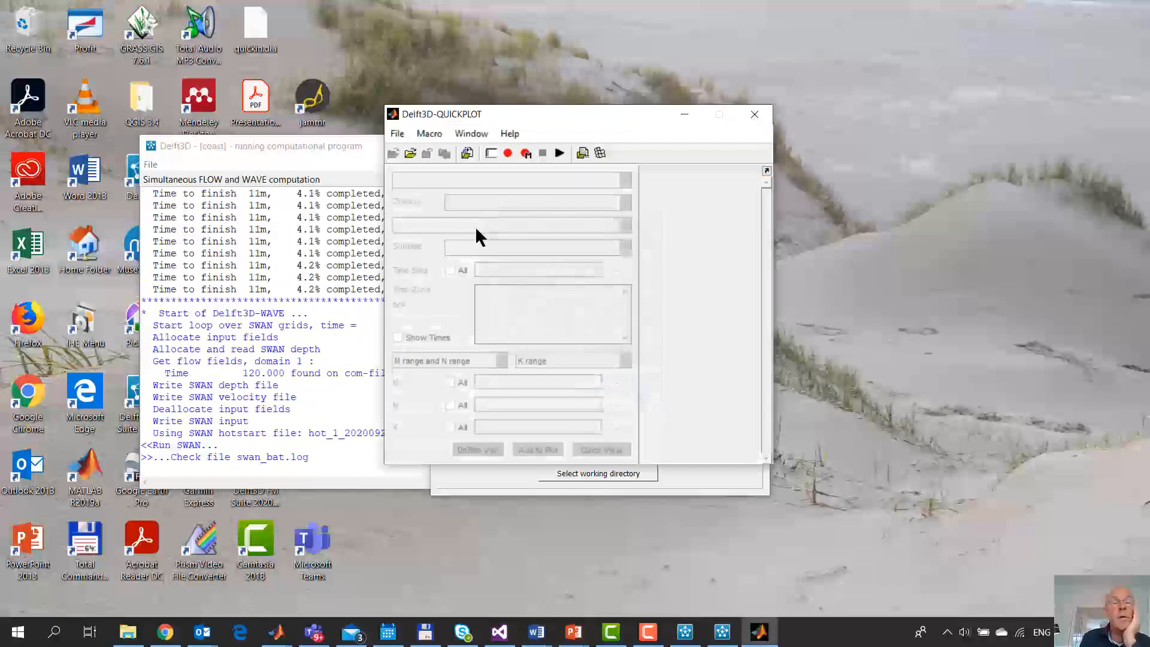
left_click(407, 153)
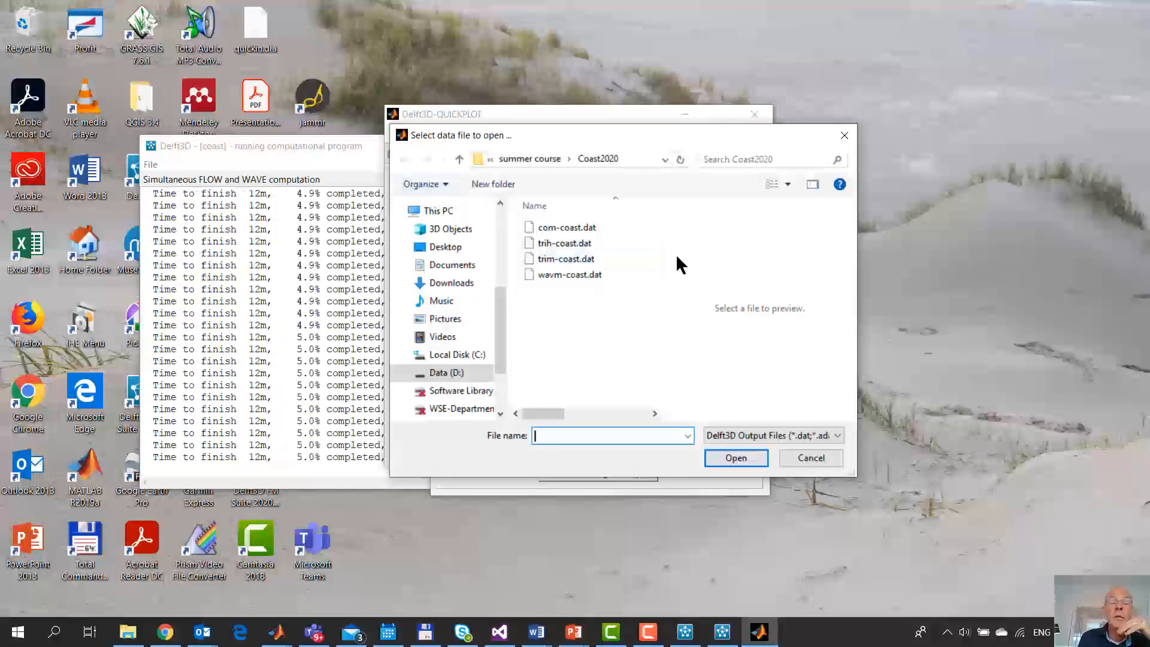
double_click(577, 277)
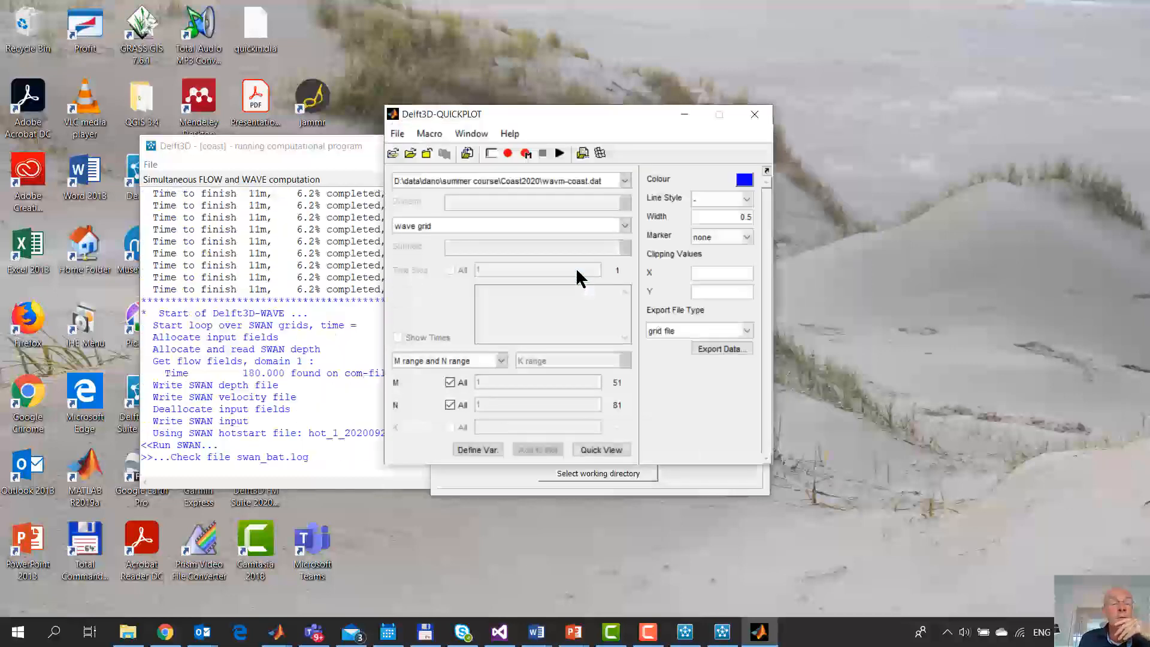
Preview the hsig wave height from wavm-coast.dat as patches over the whole wave grid, and close the figure
left_click(561, 224)
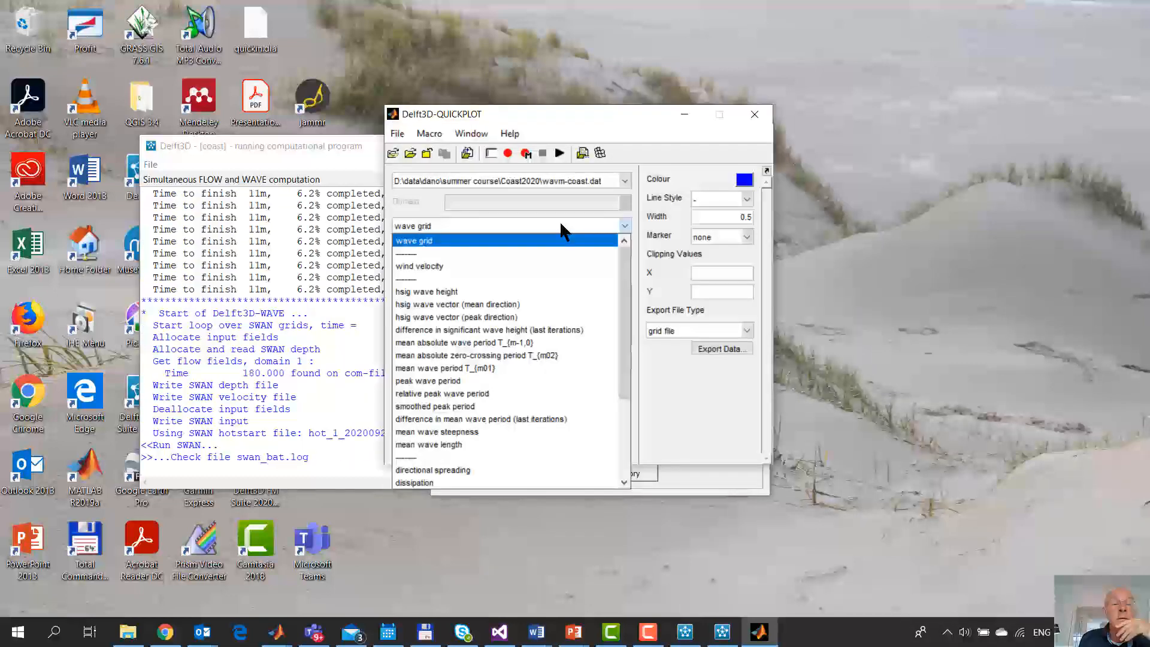
left_click(569, 291)
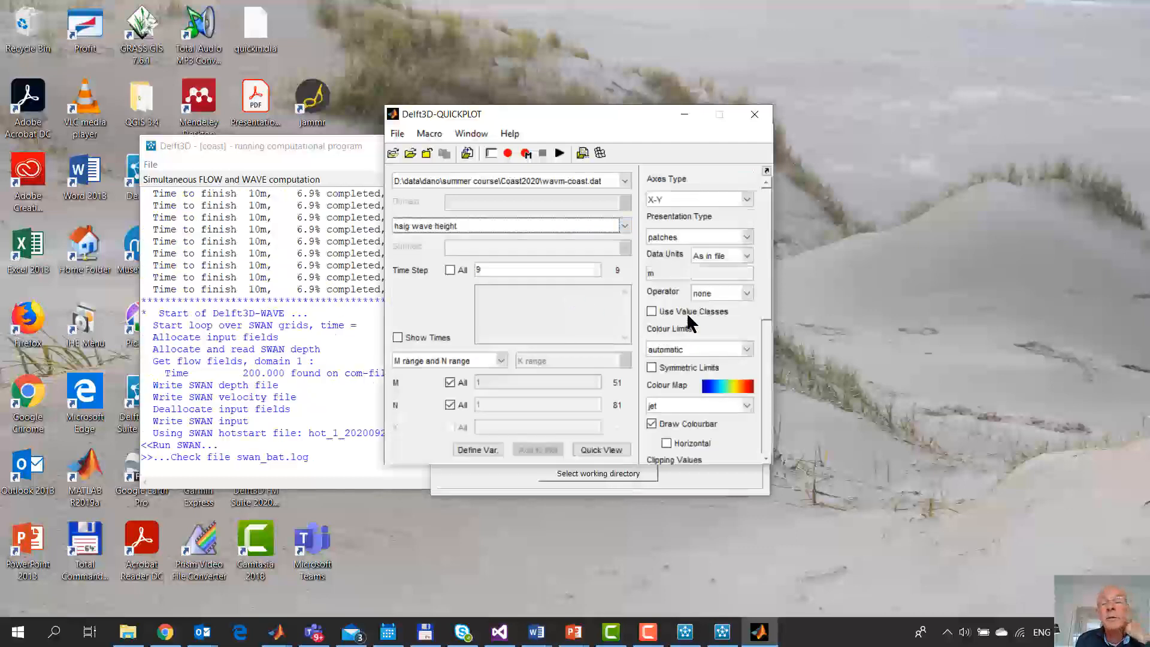
left_click(608, 450)
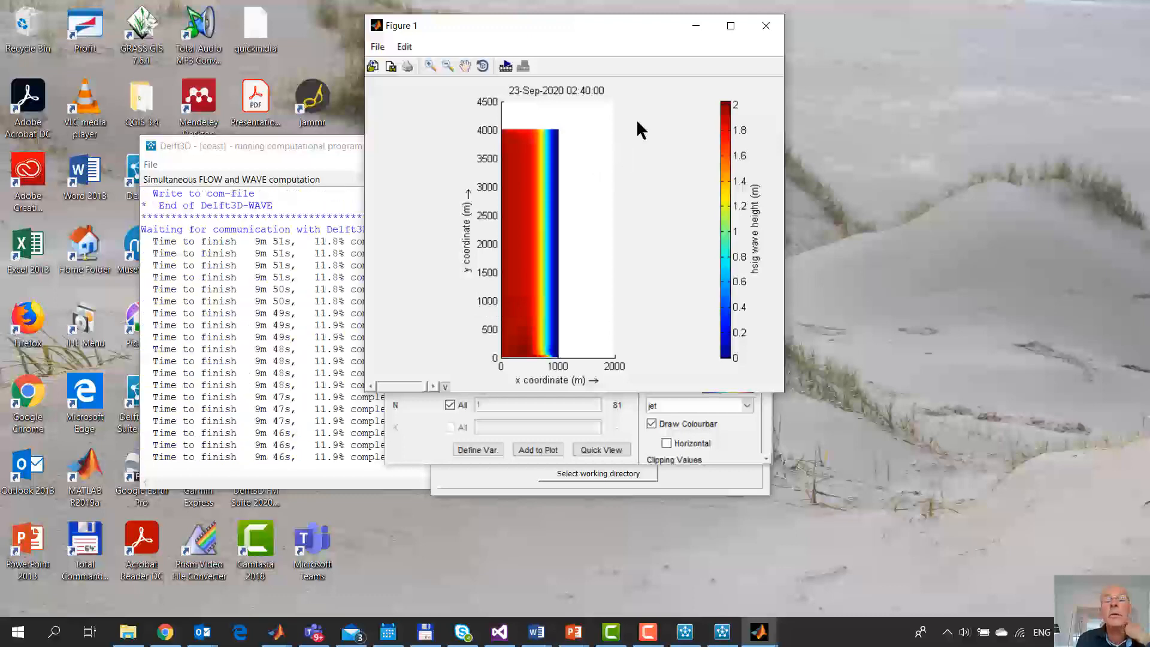
left_click(766, 26)
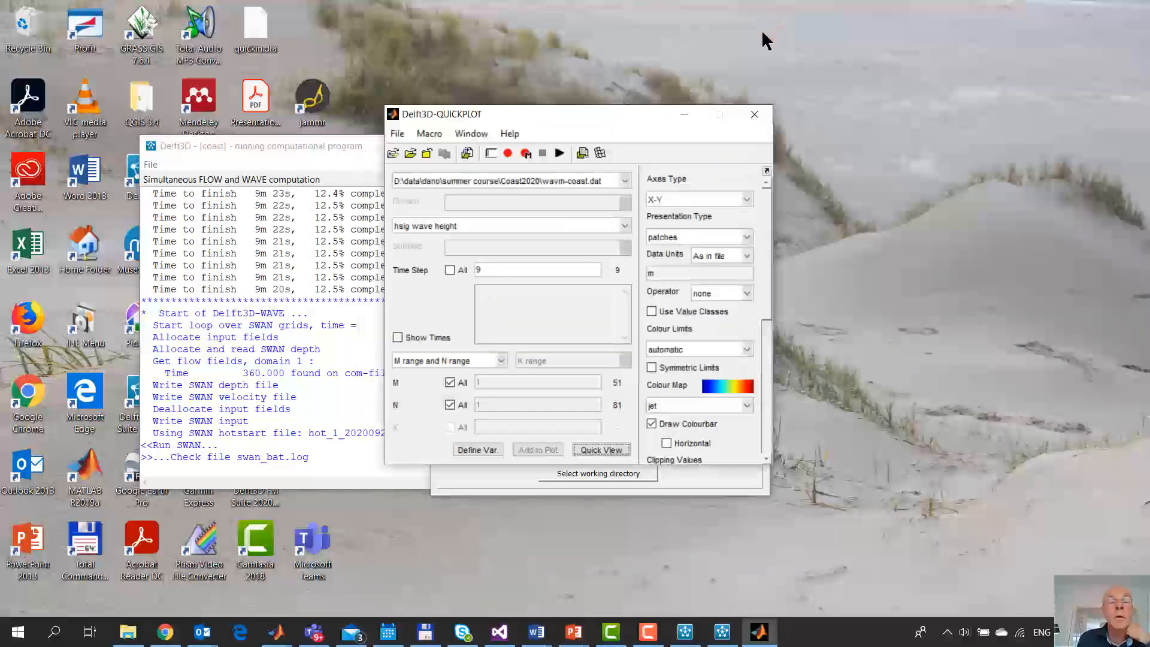
left_click(485, 225)
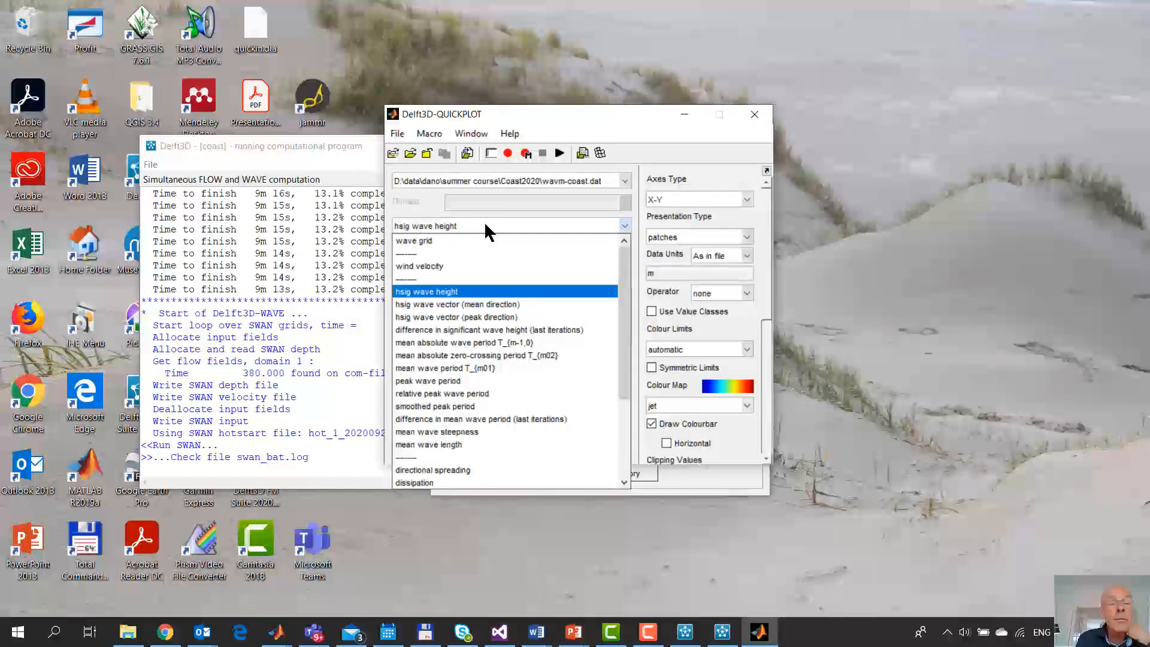
left_click(485, 225)
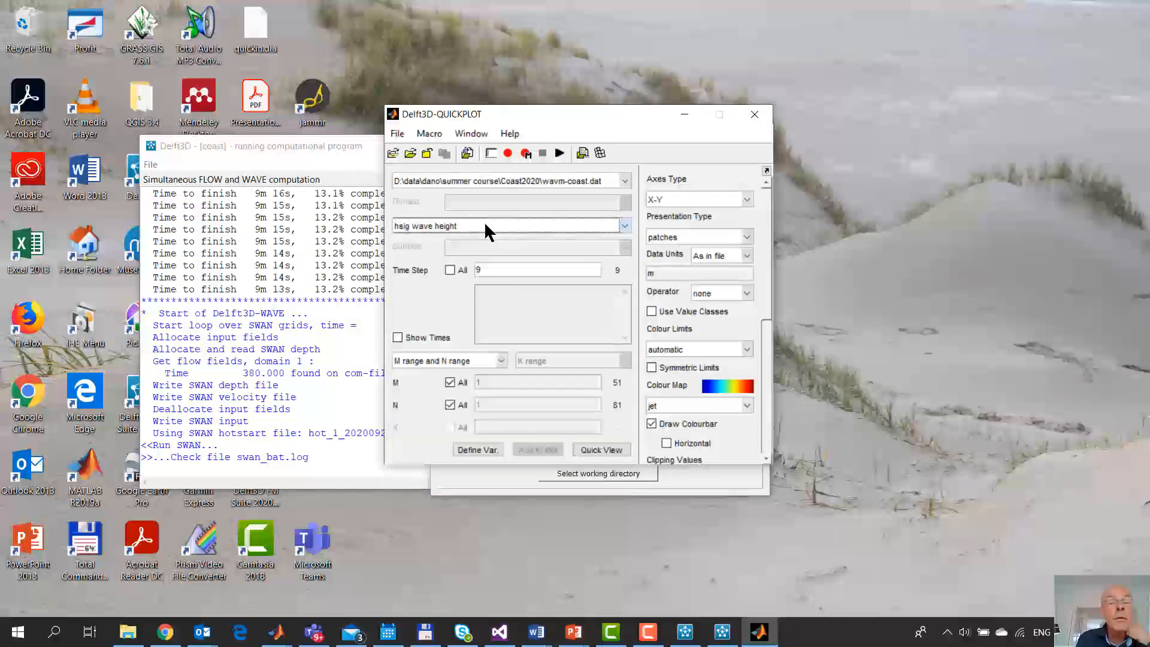
Load the communication file com-coast.dat, preview its hrms wave height over the whole grid, and close the figure
left_click(413, 153)
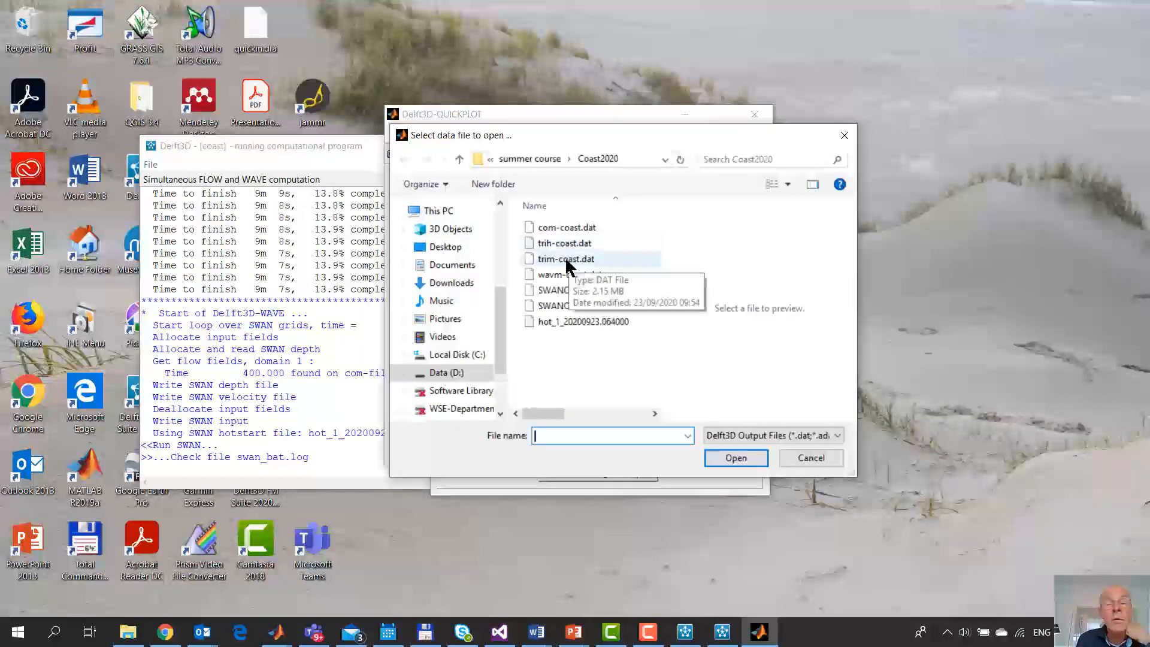
double_click(566, 228)
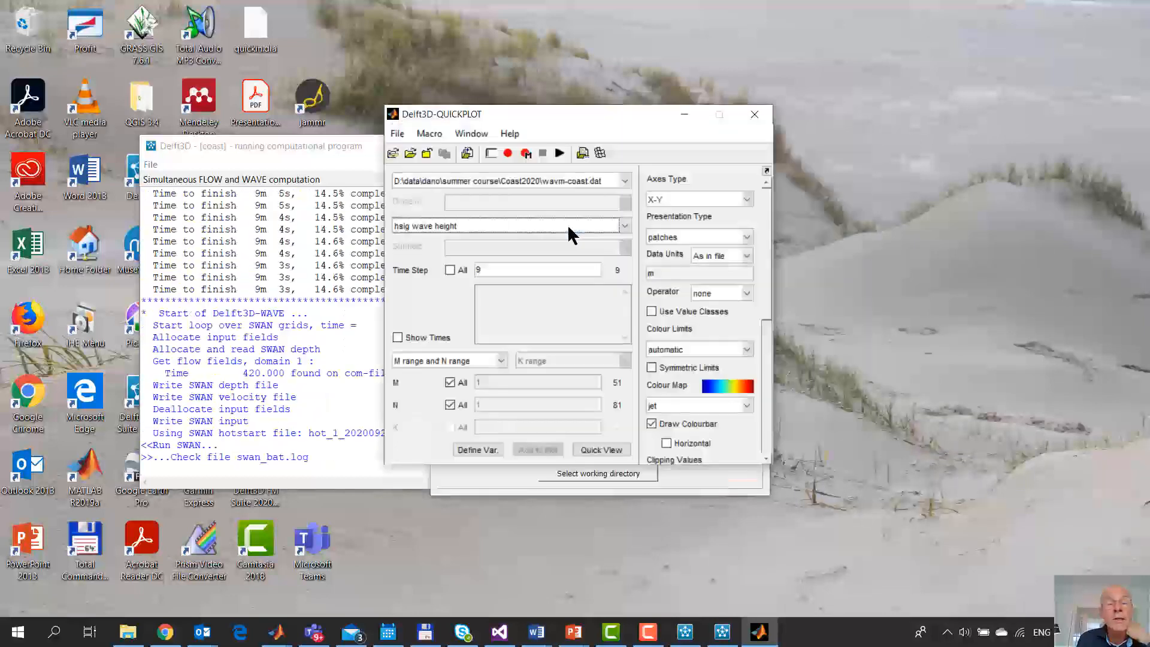
left_click(557, 227)
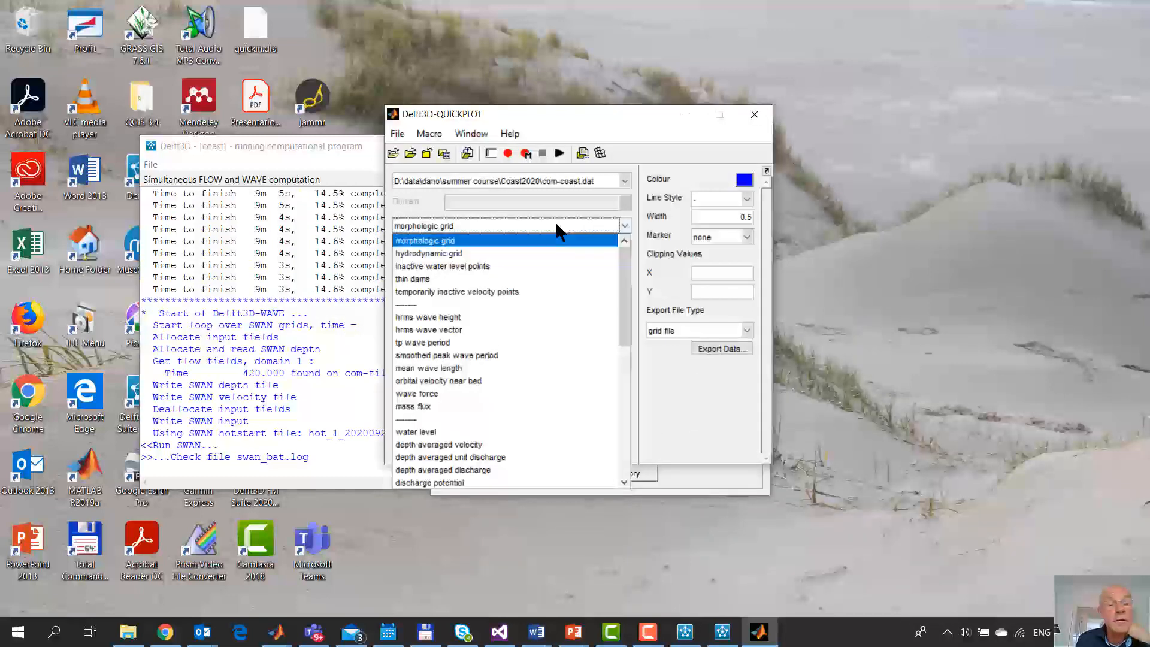
left_click(536, 316)
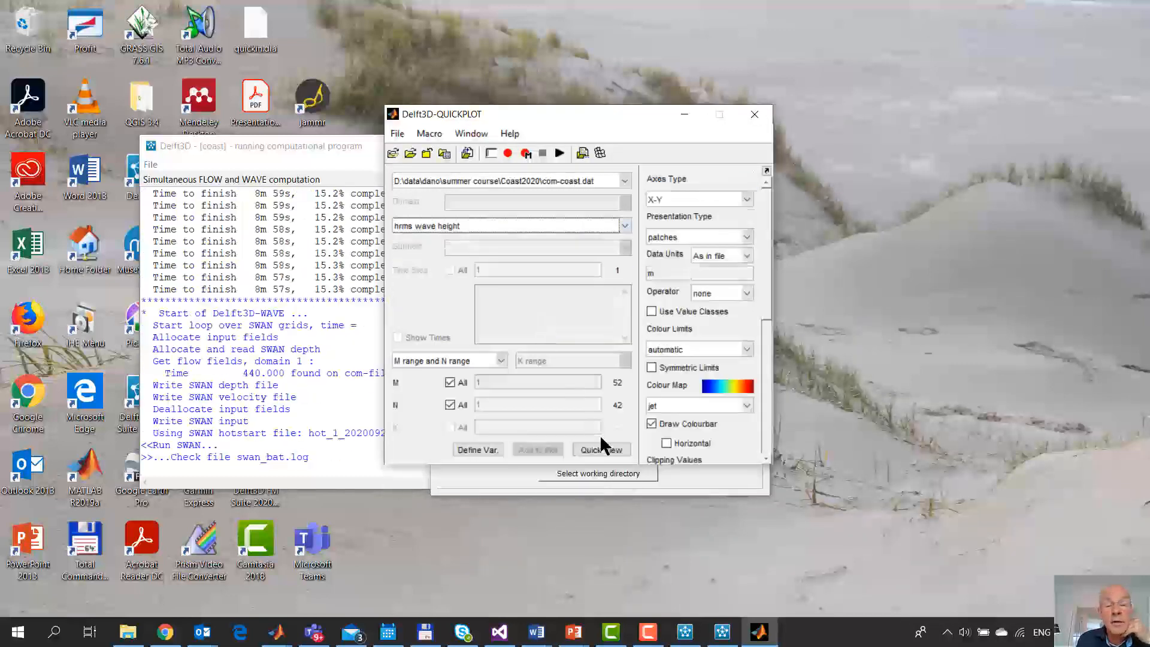
left_click(602, 450)
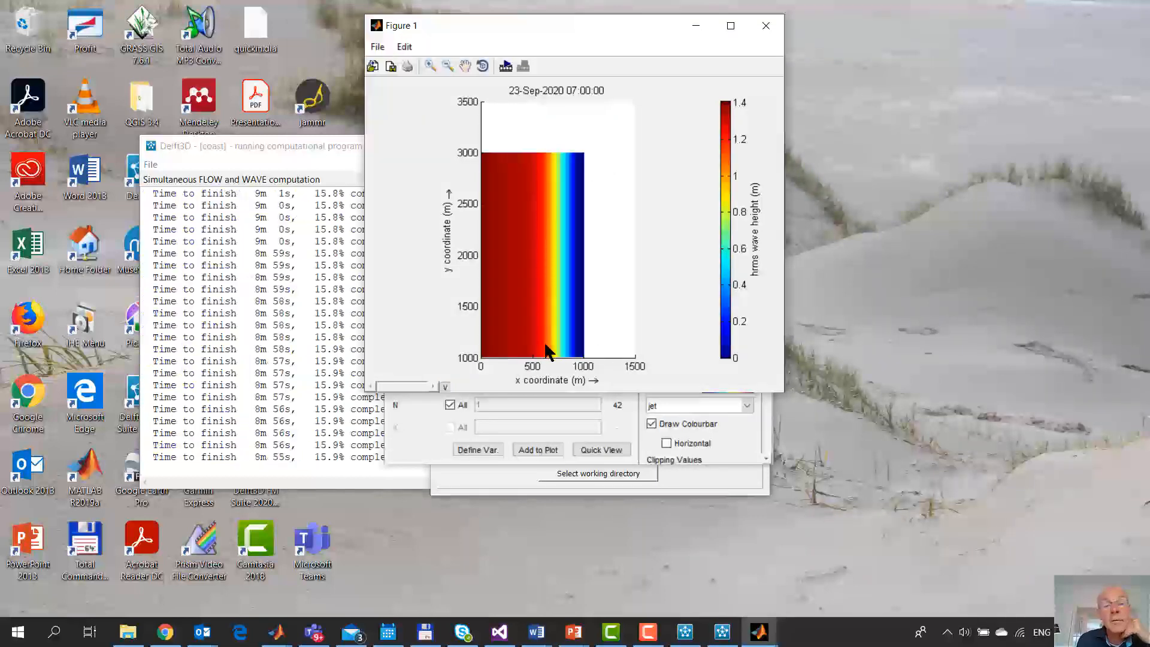
left_click(765, 26)
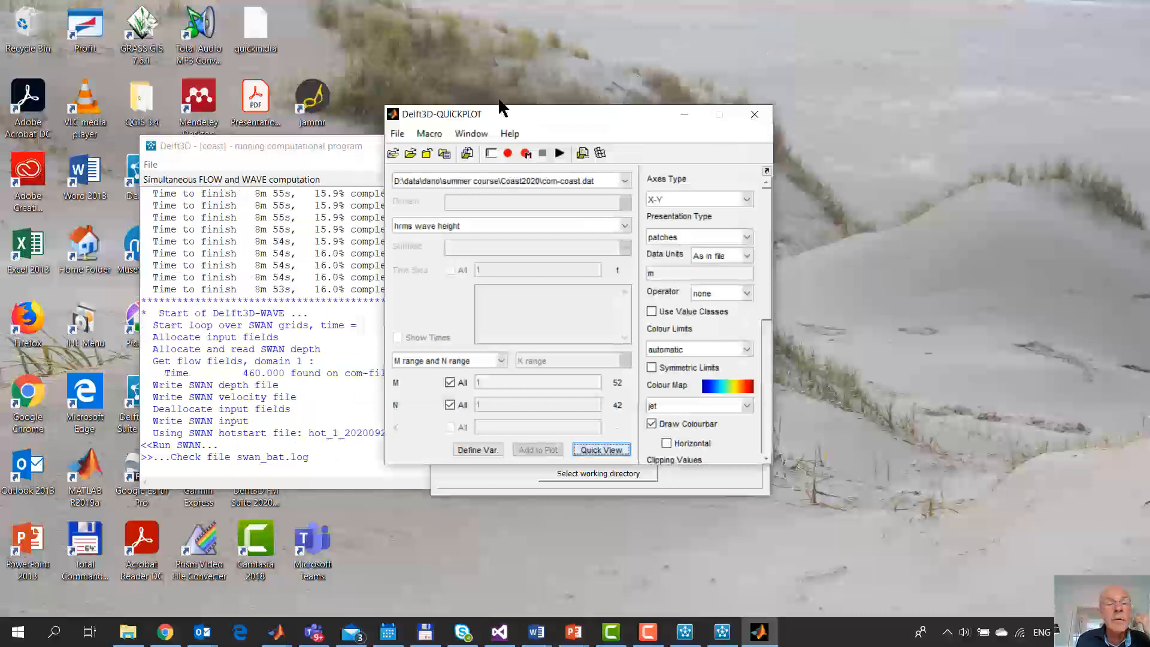
Plot the wave force from com-coast.dat as vectors coloured by magnitude, inspect the nearshore zone up close, and close the figure
left_click(467, 231)
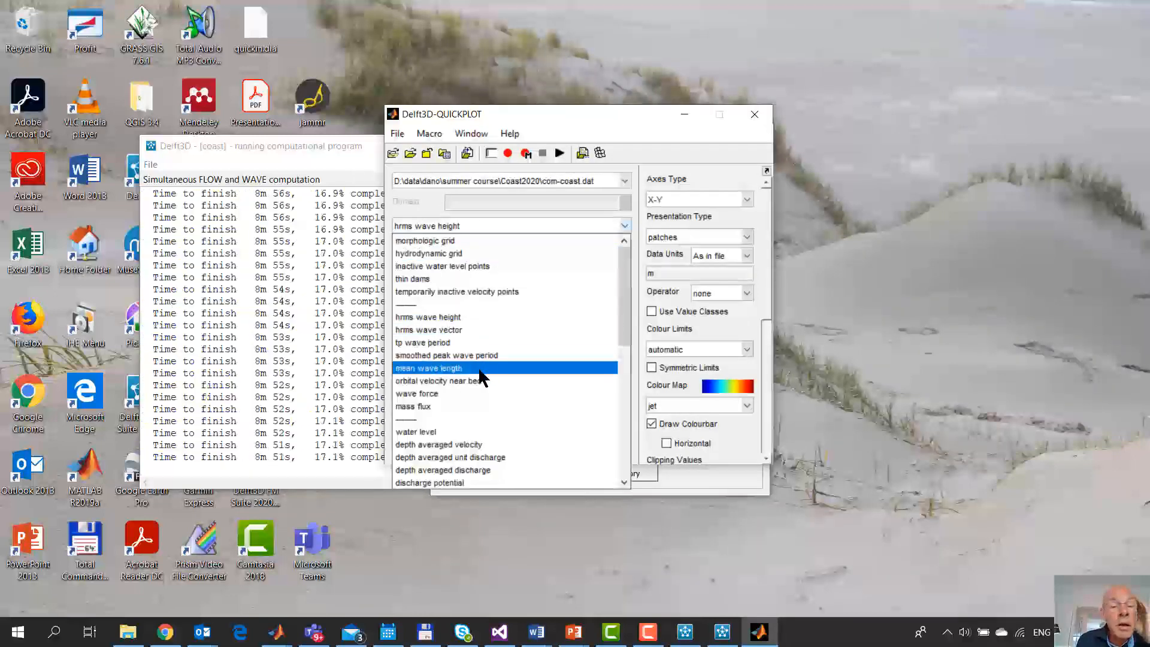
left_click(459, 393)
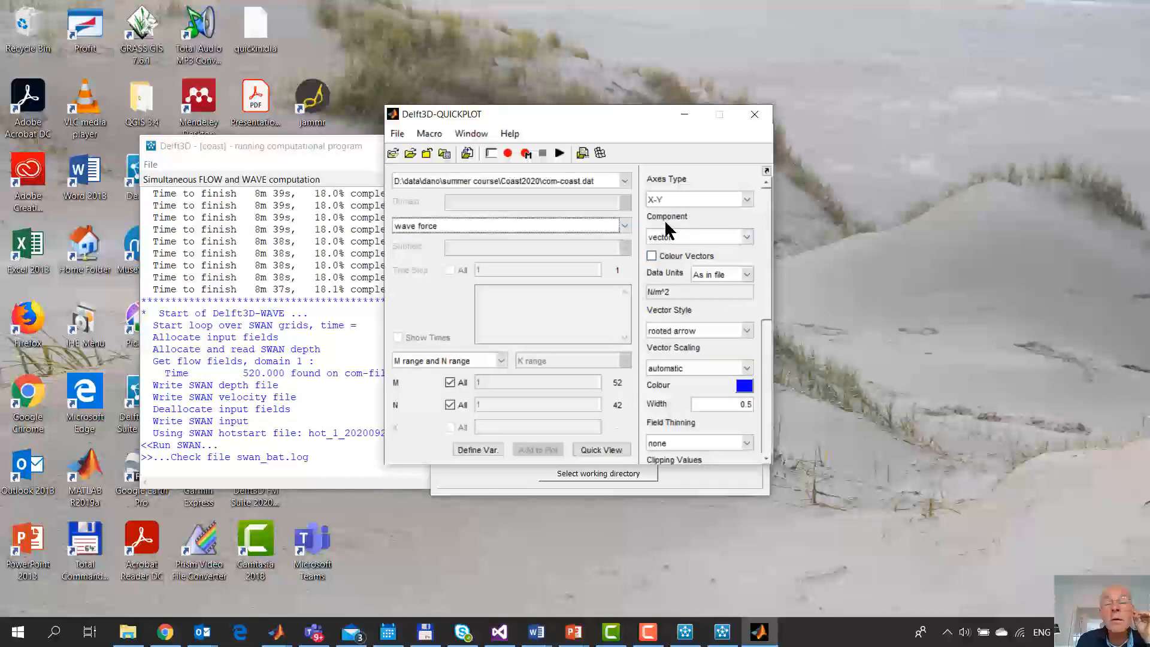
left_click(651, 255)
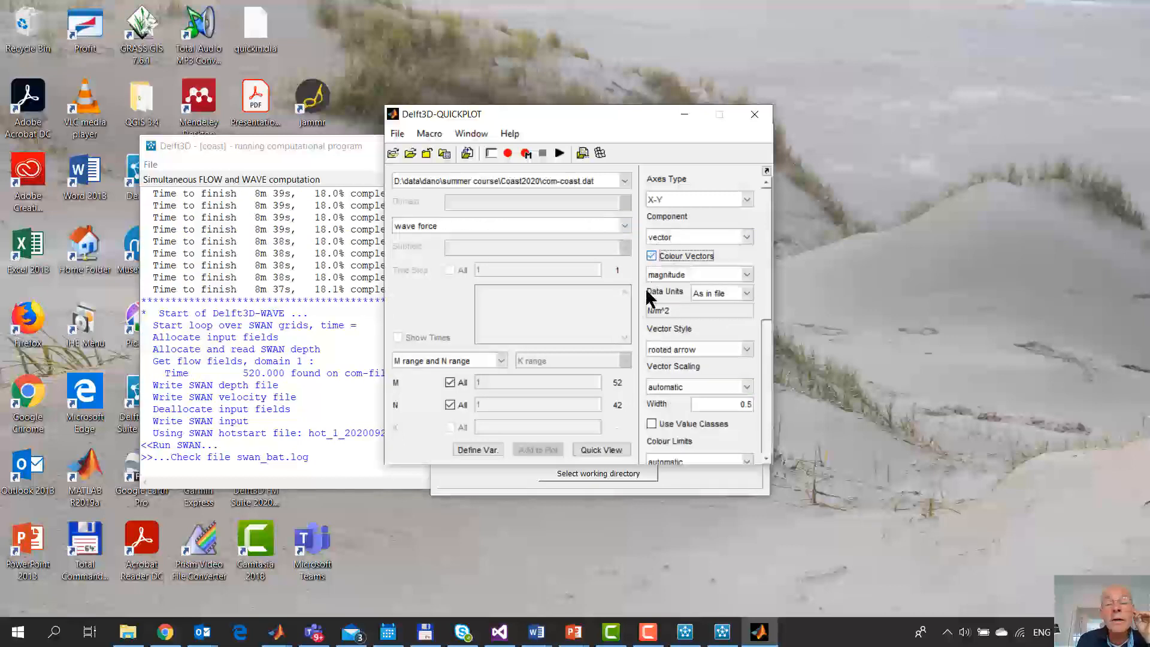
left_click(600, 450)
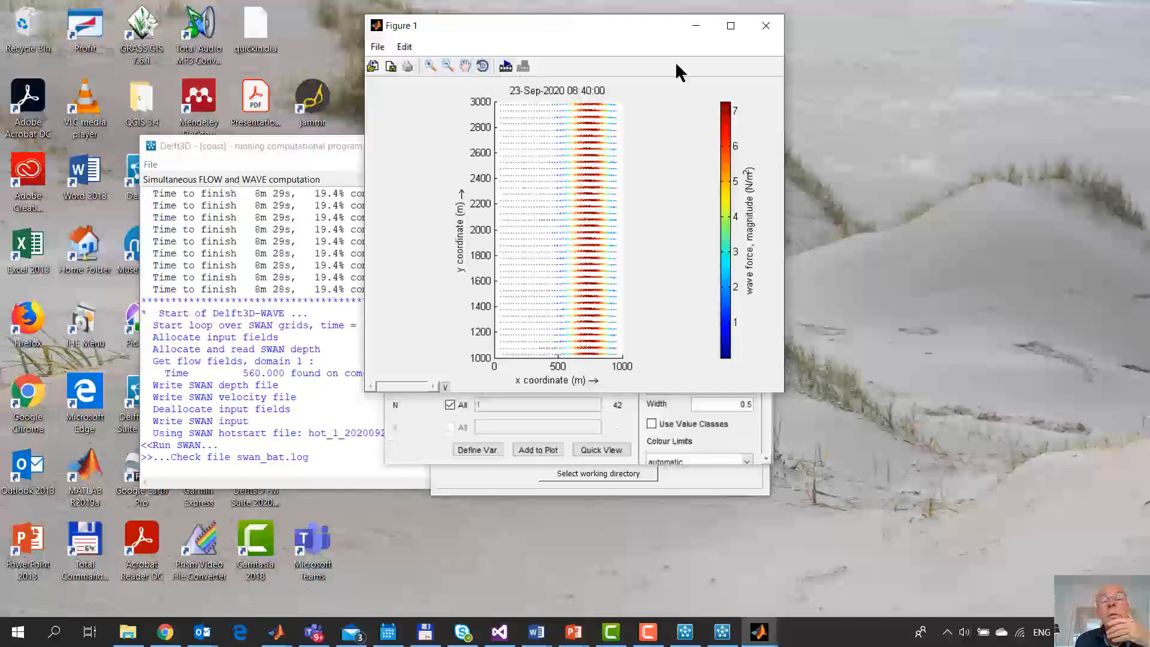
left_click(731, 25)
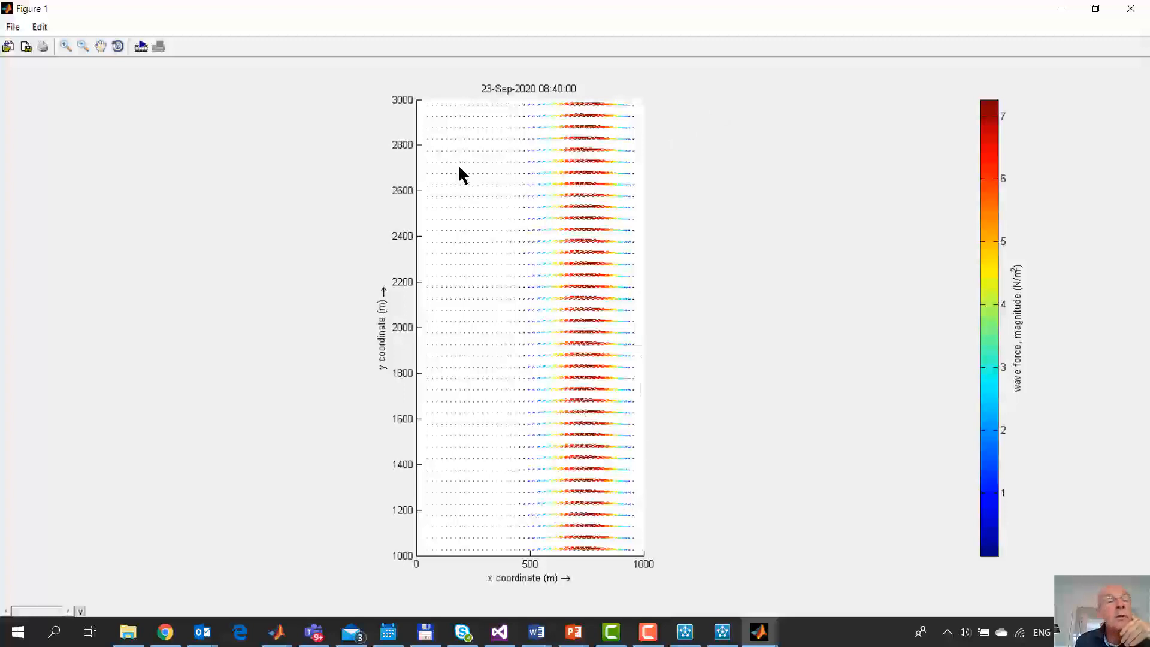
left_click(65, 46)
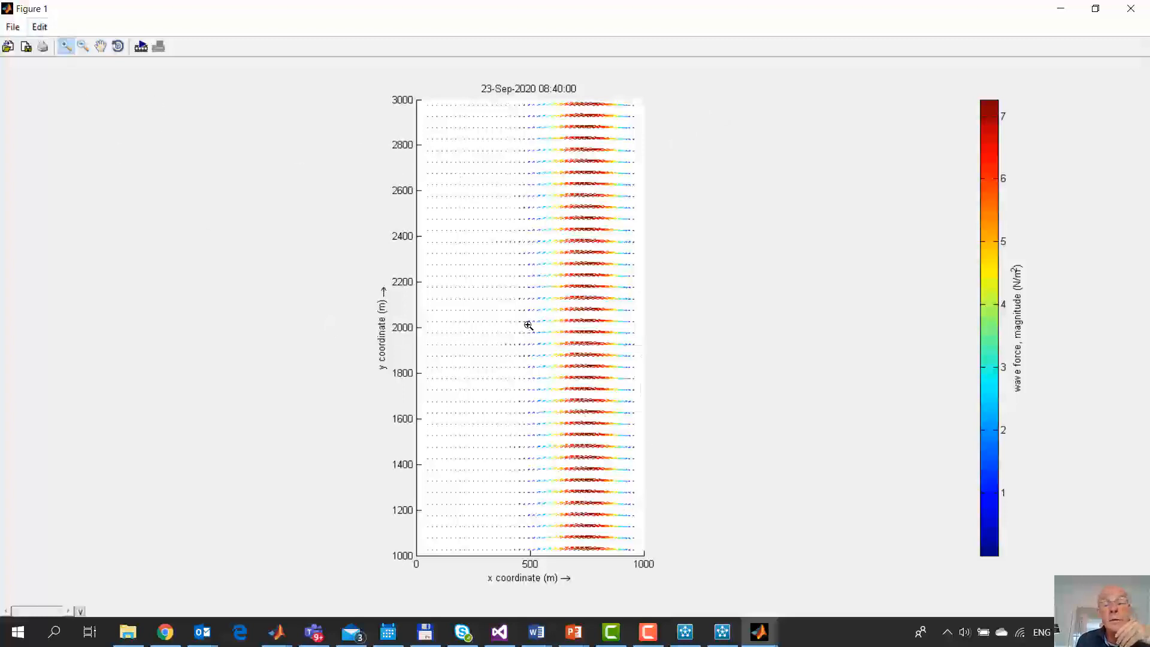
left_click_drag(523, 309, 655, 367)
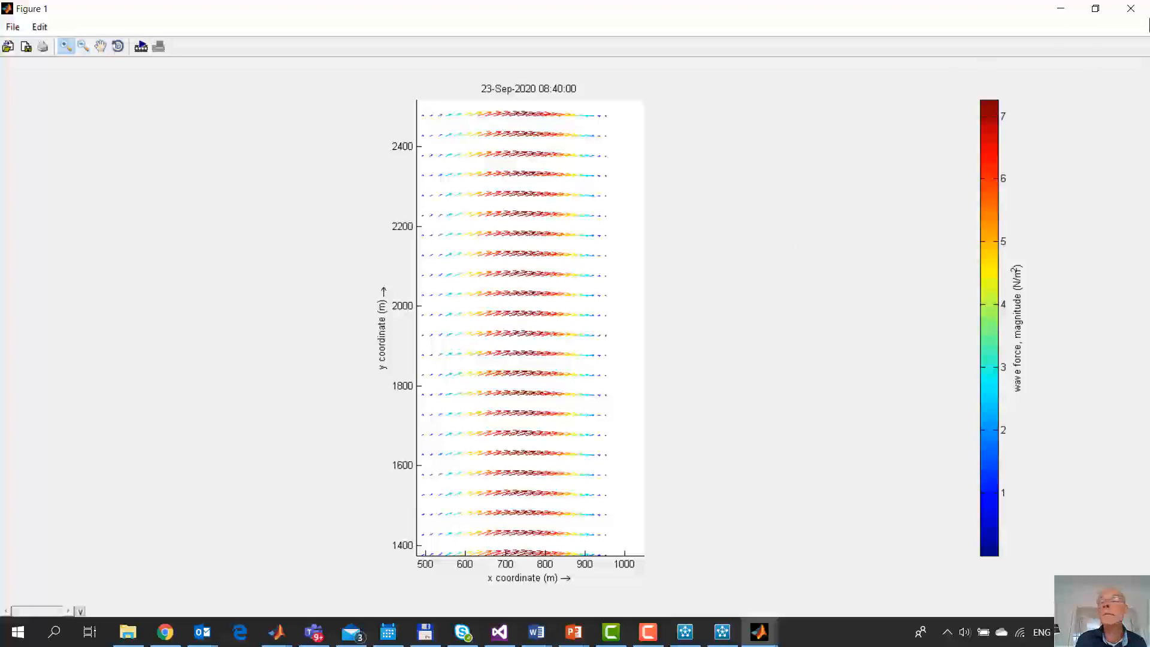
left_click(1131, 8)
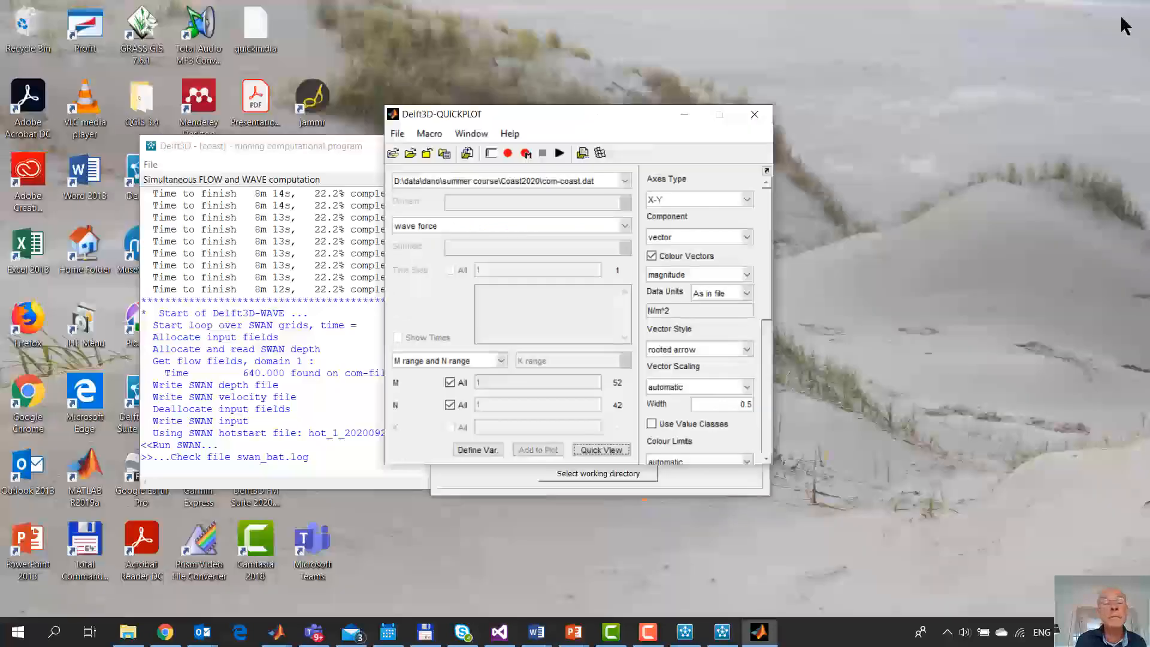
Preview the depth averaged velocity from com-coast.dat as vectors coloured by magnitude, and close the figure
left_click(495, 226)
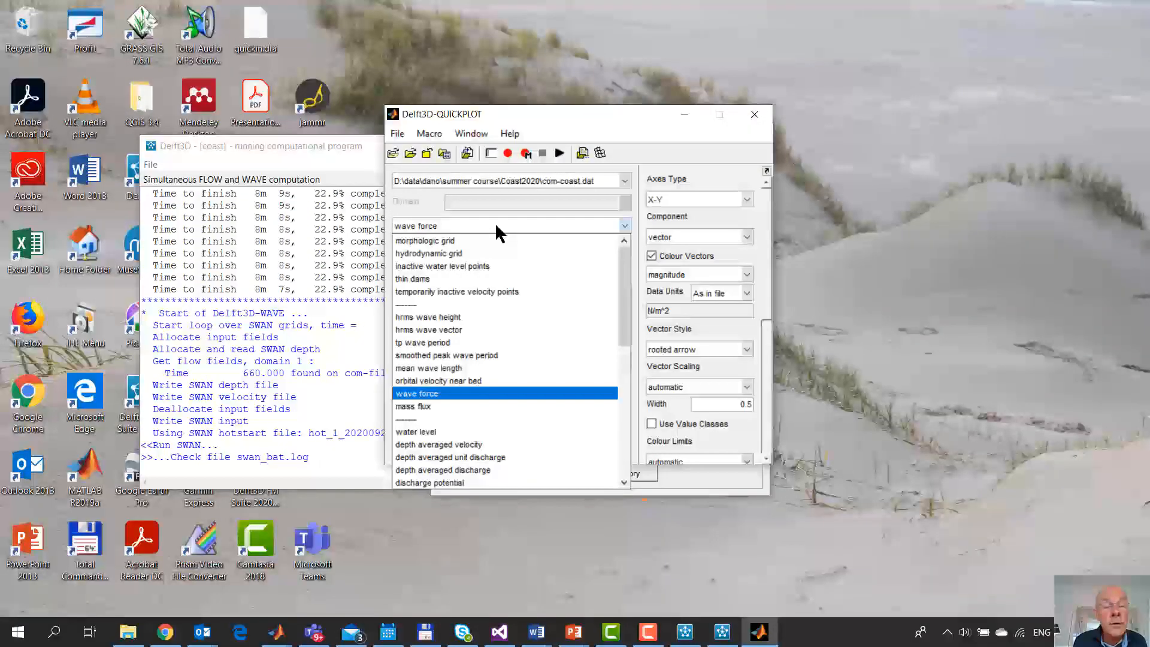
scroll(512, 303, "down", 1)
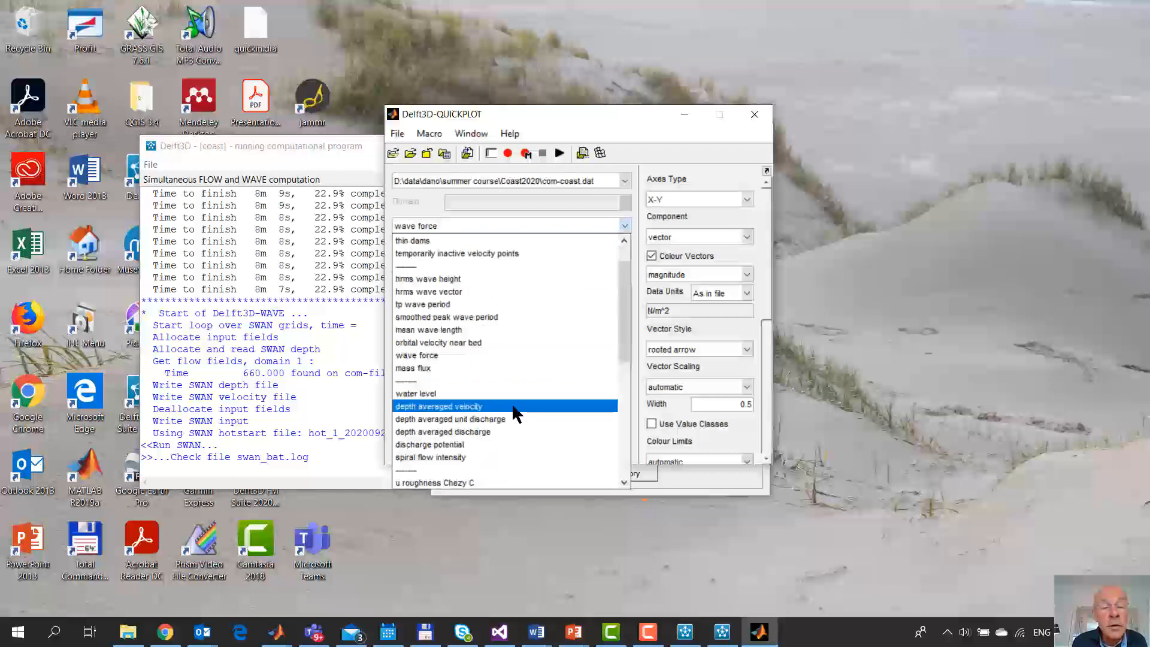
left_click(514, 405)
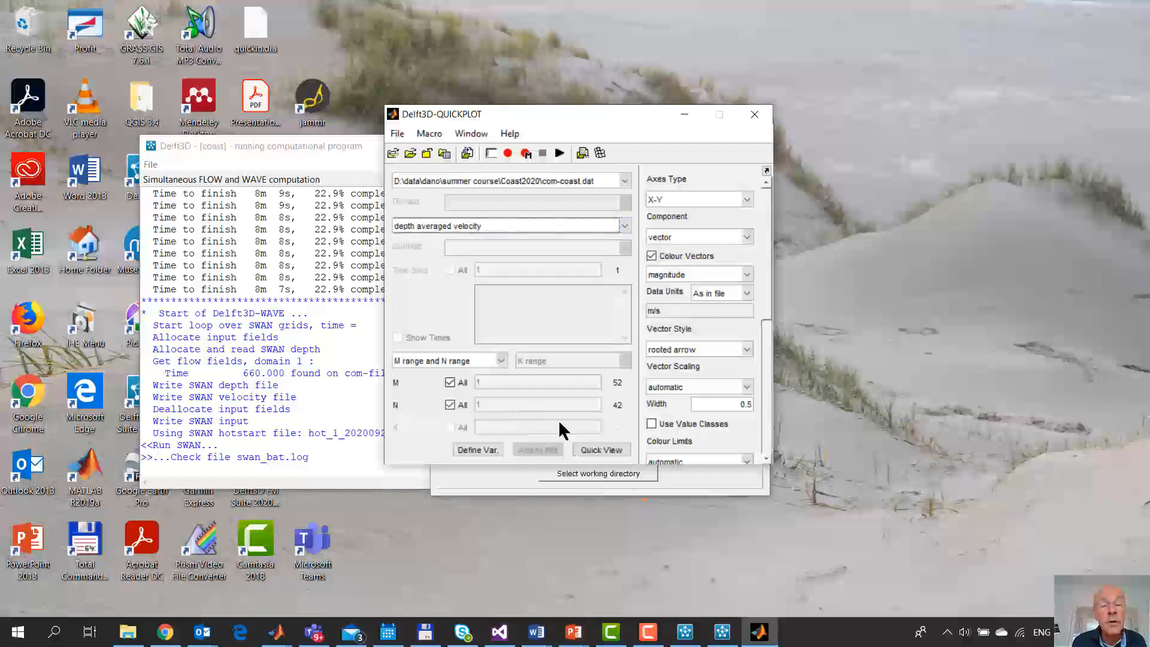
left_click(604, 444)
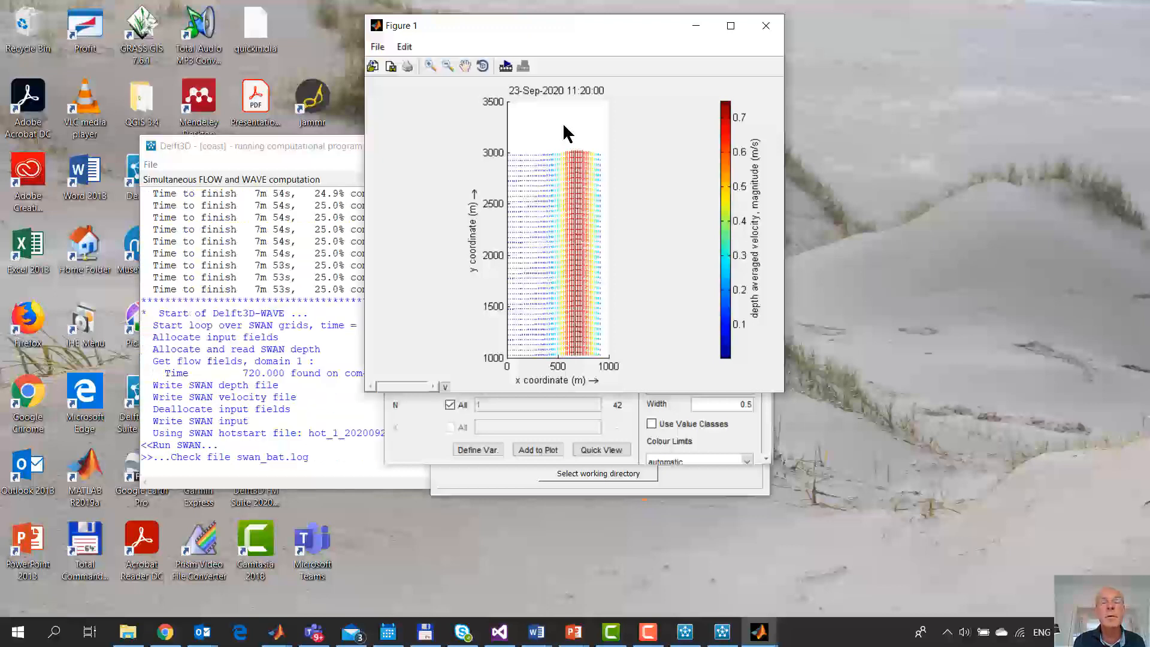
left_click(766, 27)
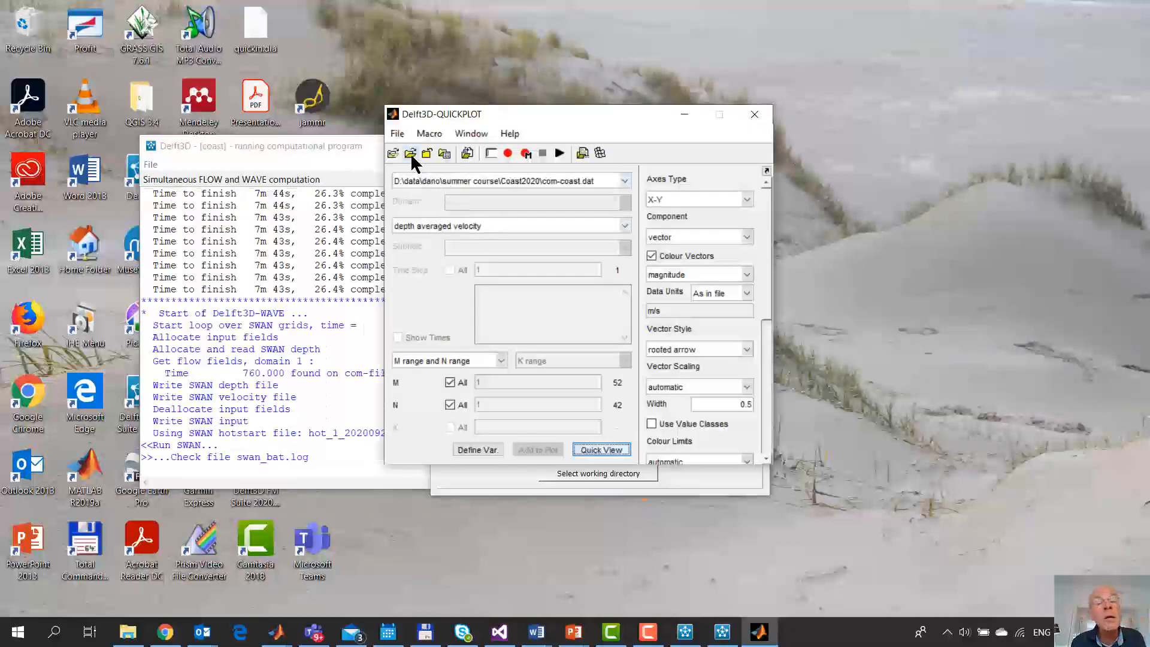
Switch back to the wavm-coast.dat data and plot the current velocity at time step 9 as vectors coloured by magnitude
left_click(436, 180)
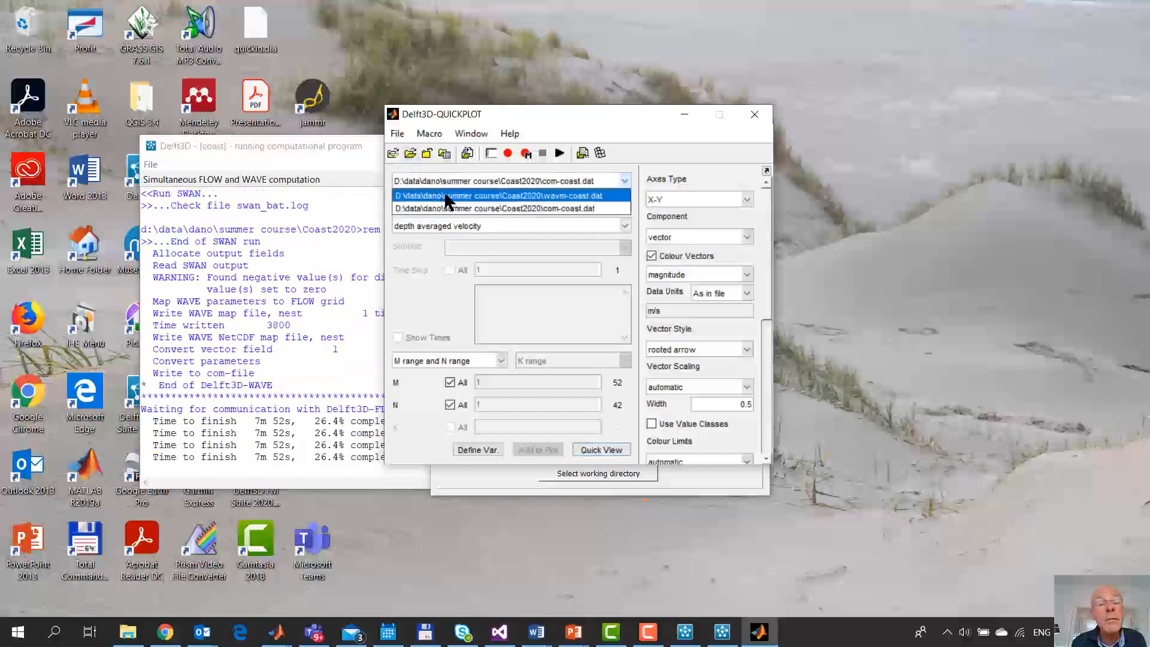
left_click(446, 196)
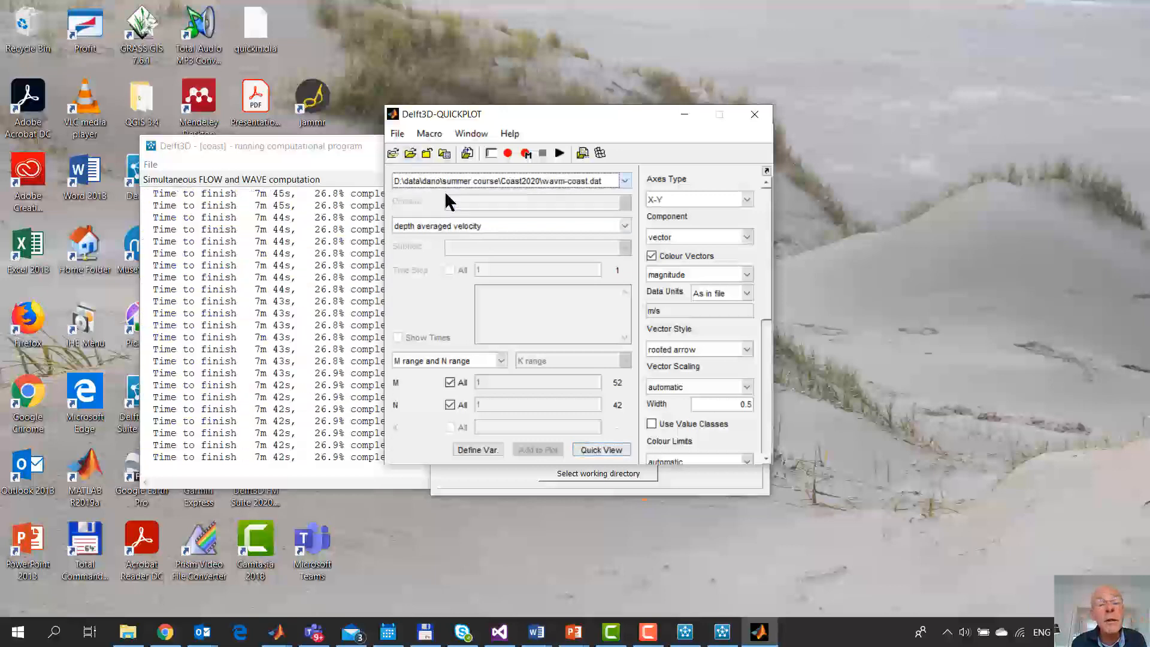
left_click(481, 225)
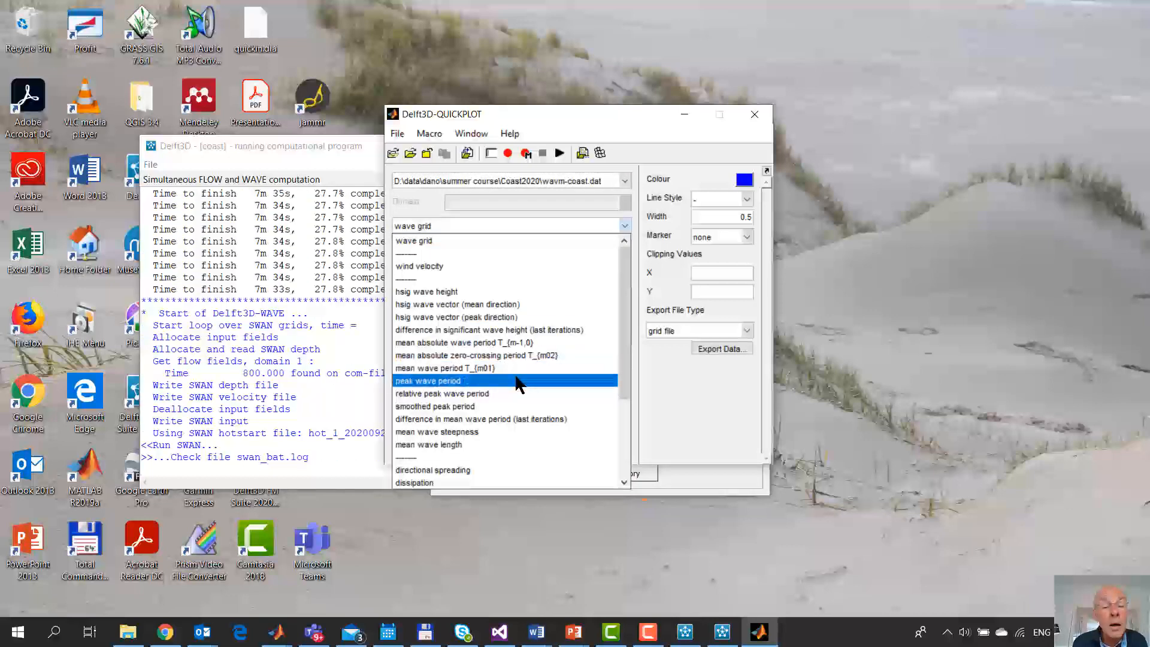
scroll(517, 381, "down", 2)
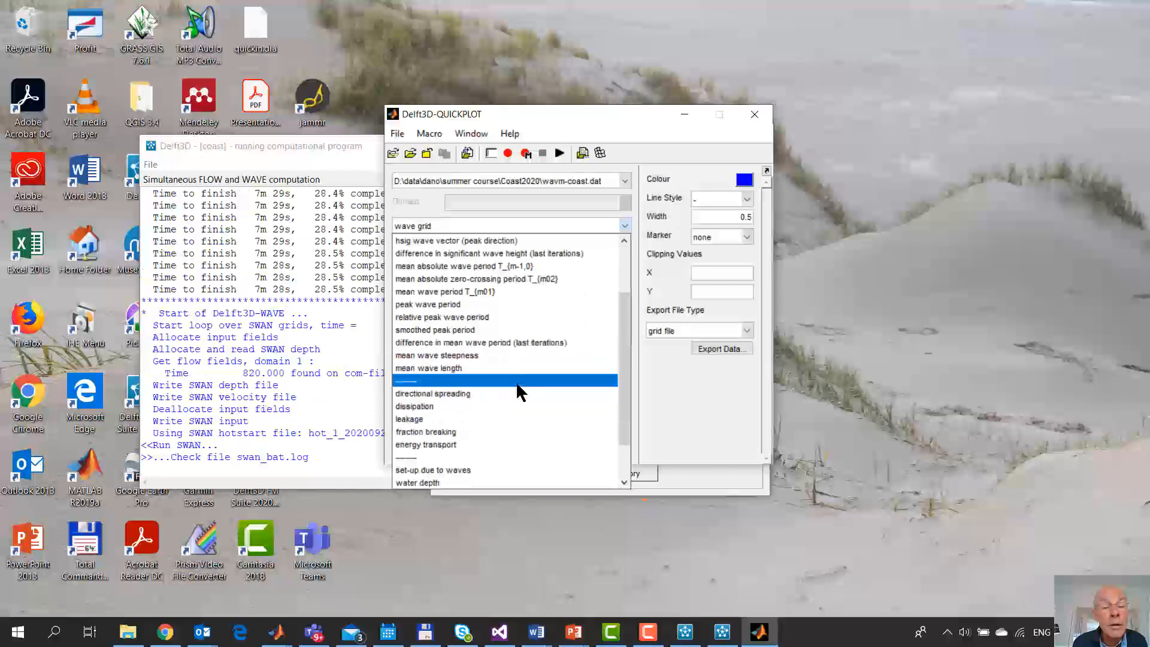
scroll(516, 384, "down", 1)
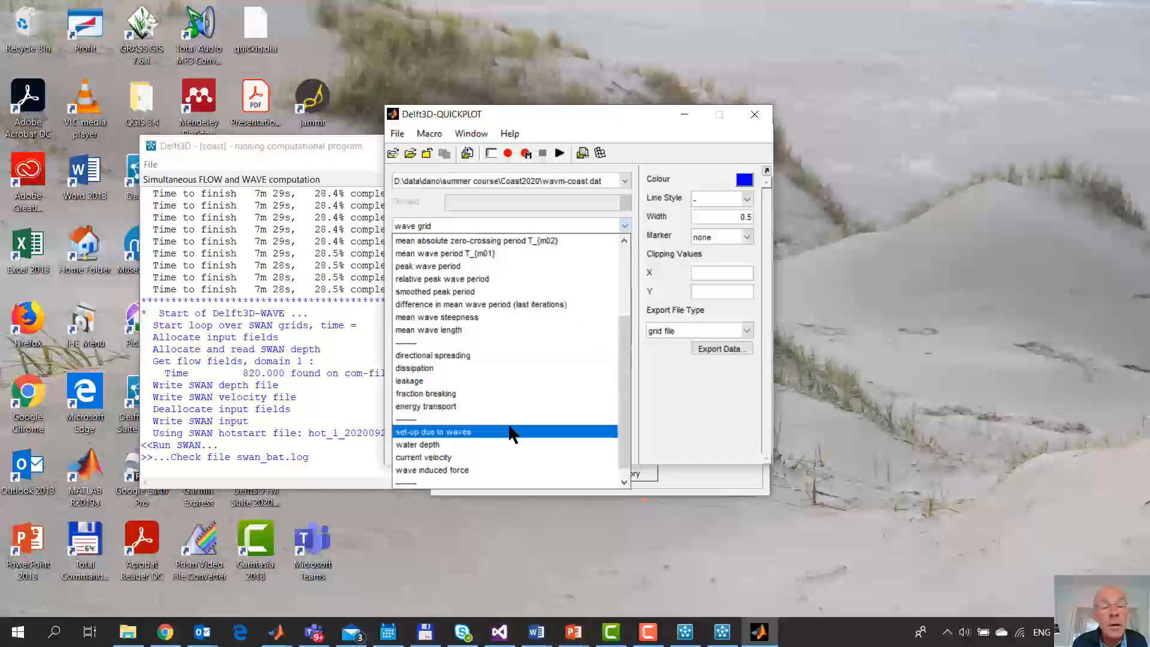
left_click(500, 457)
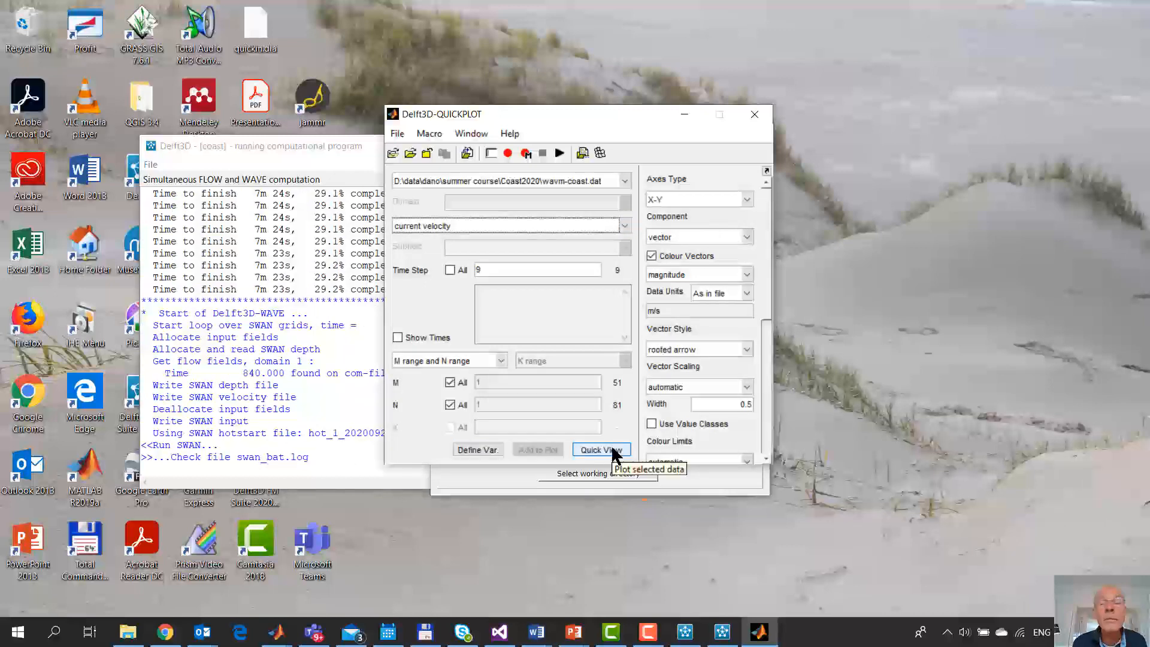
left_click(615, 455)
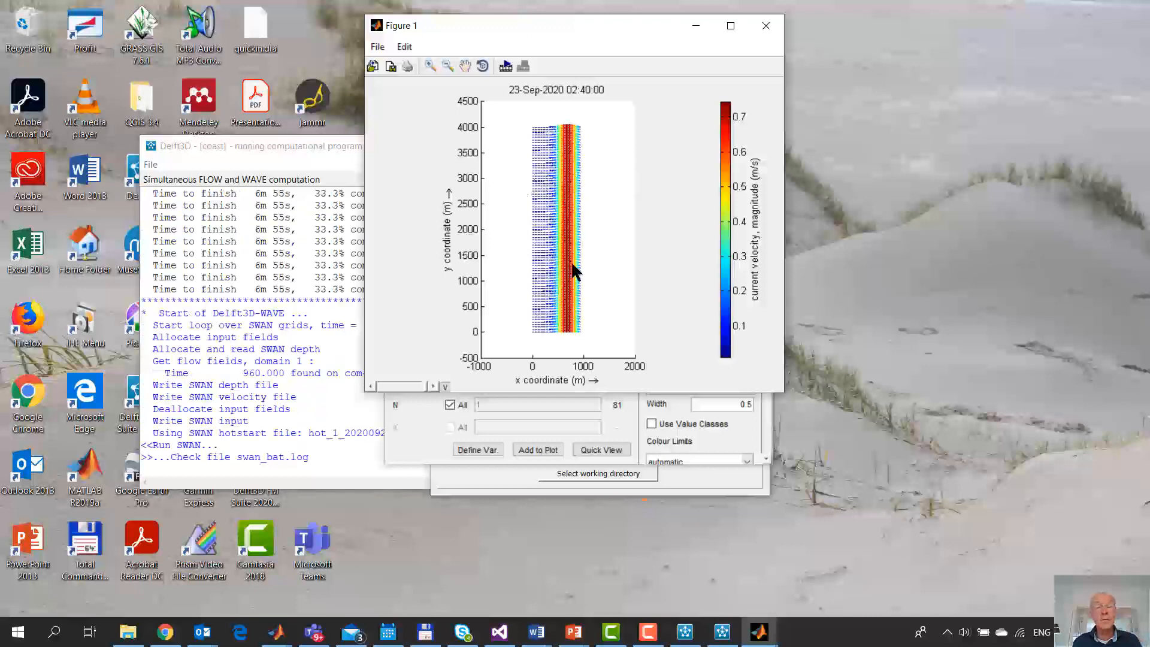
Close the current velocity figure and open the FLOW map file trim-coast.dat from the Coast2020 folder
left_click(766, 26)
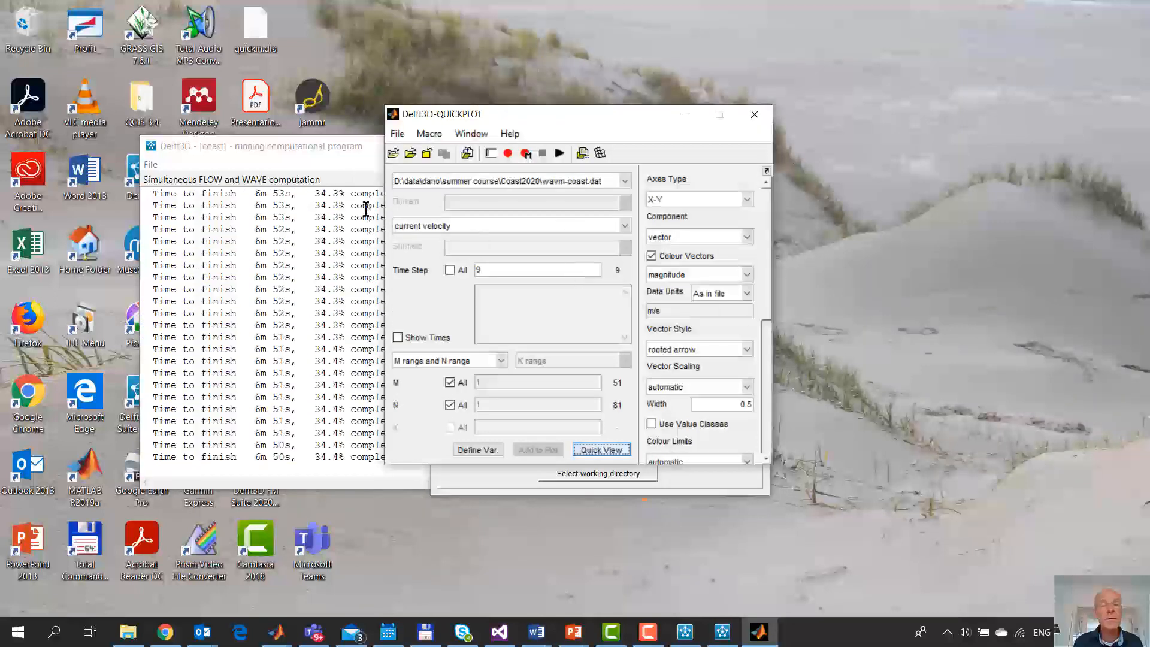
left_click(495, 233)
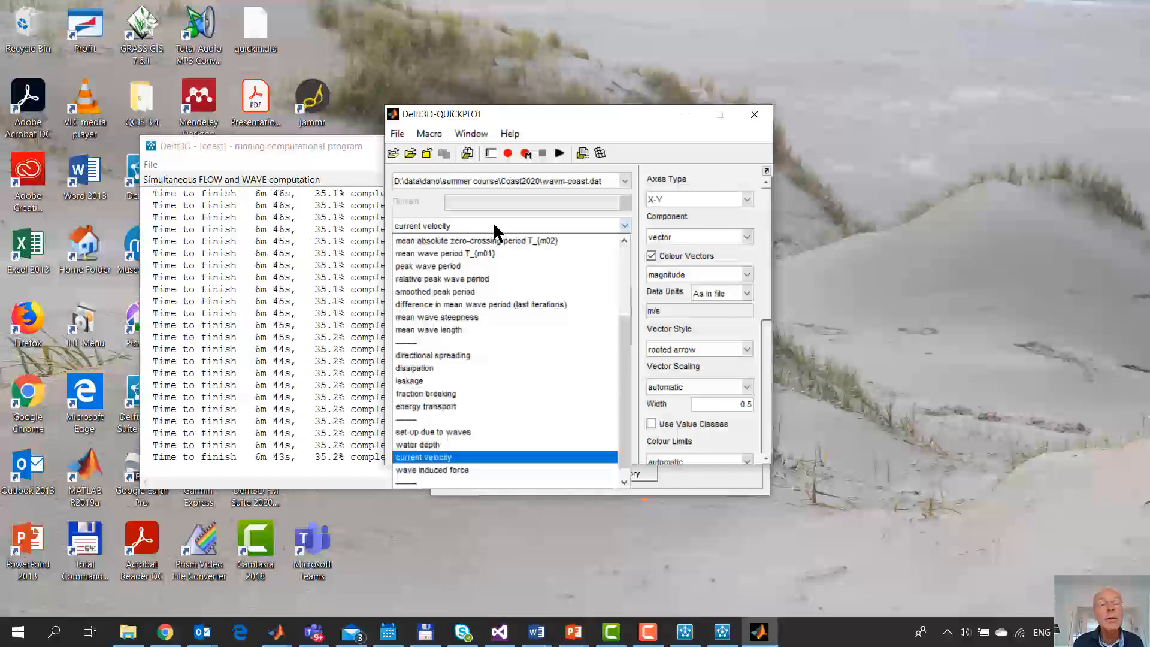
left_click(494, 226)
left_click(512, 180)
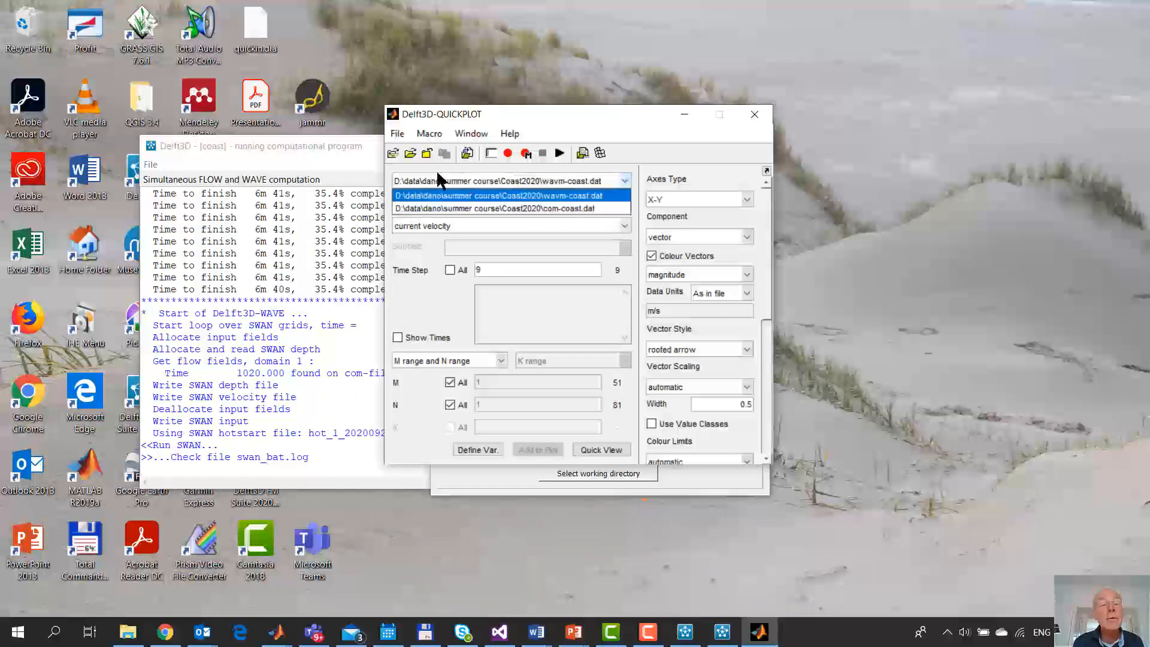
left_click(411, 154)
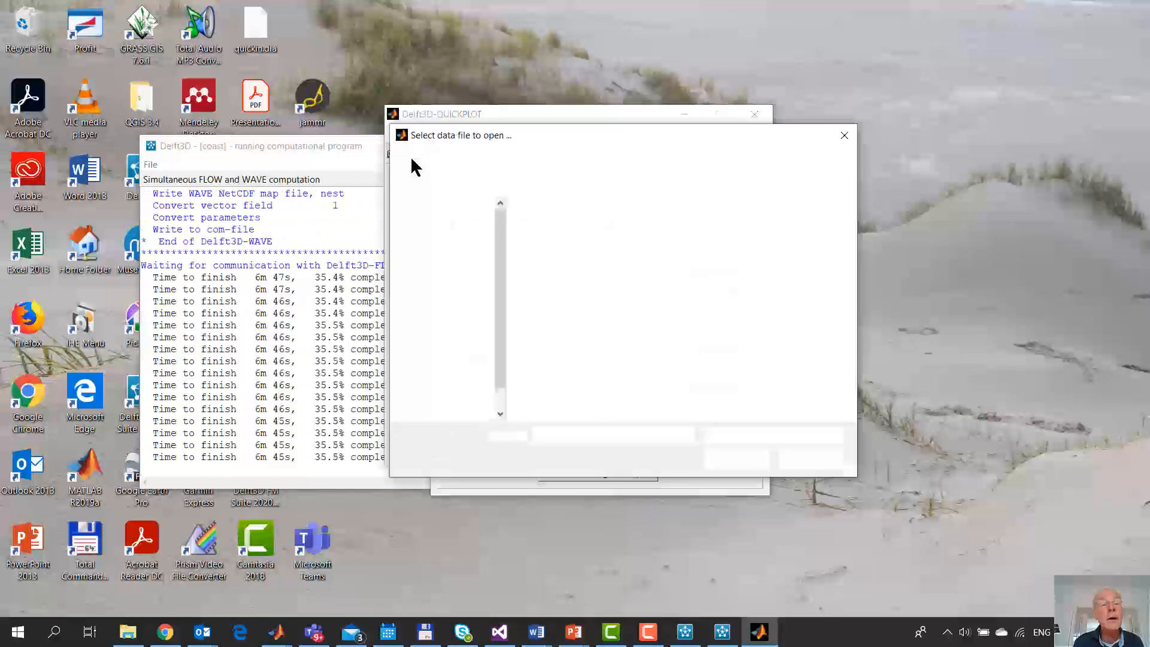
left_click(584, 270)
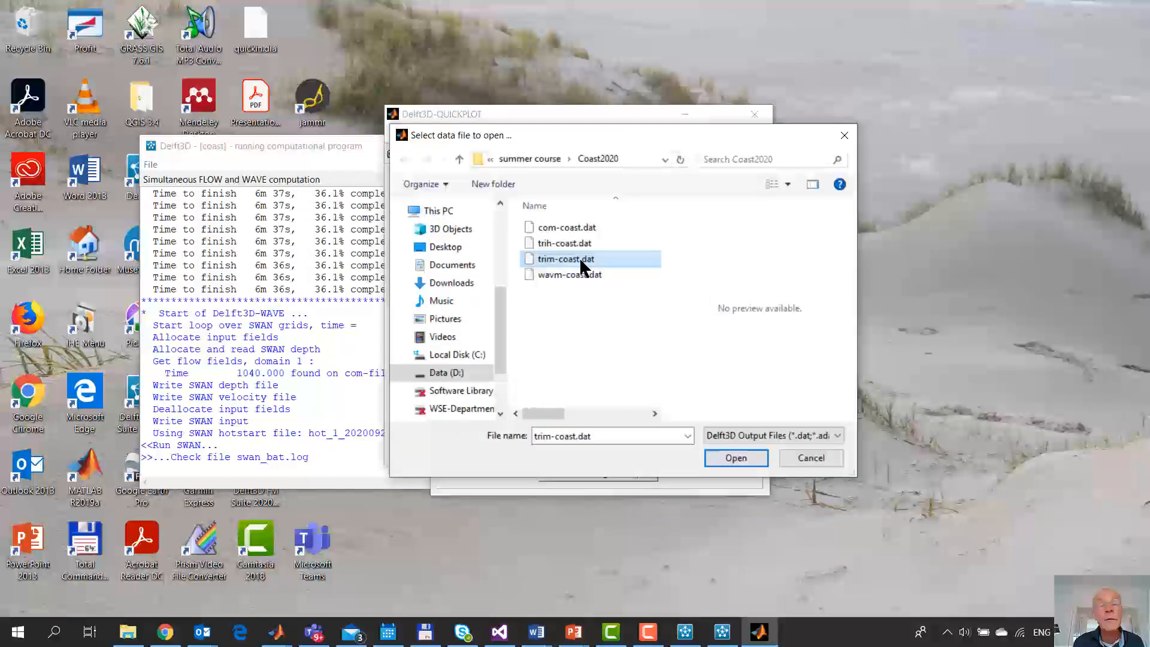
left_click(732, 458)
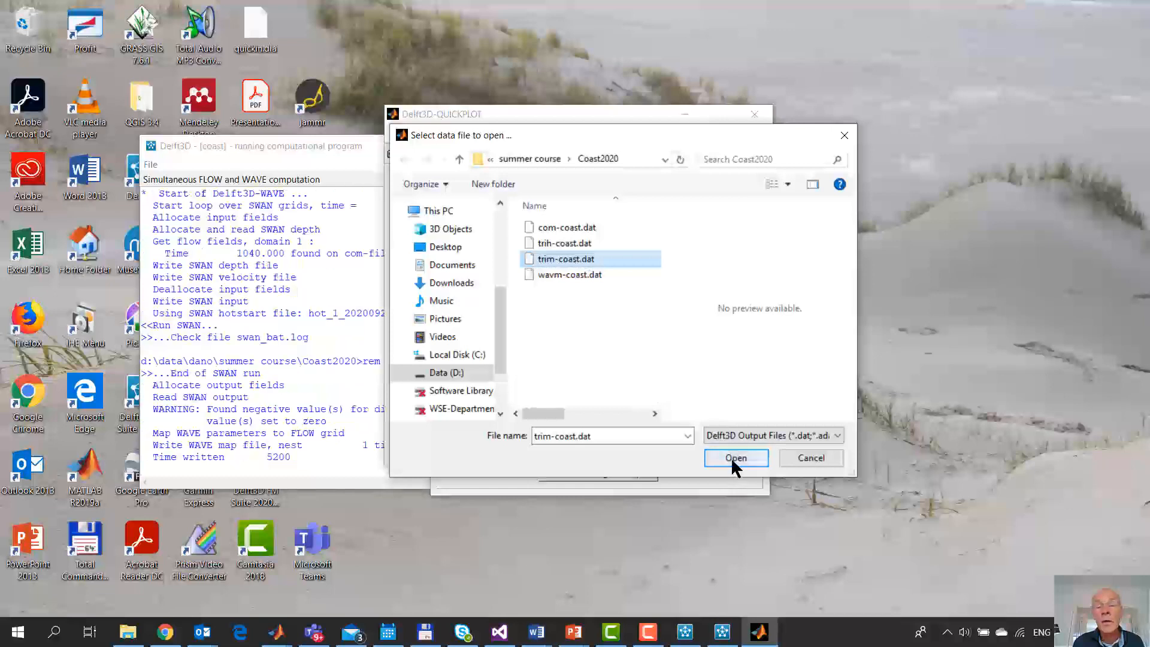
Plot the depth averaged velocity from trim-coast.dat at time step 54 as vectors coloured by magnitude
left_click(529, 227)
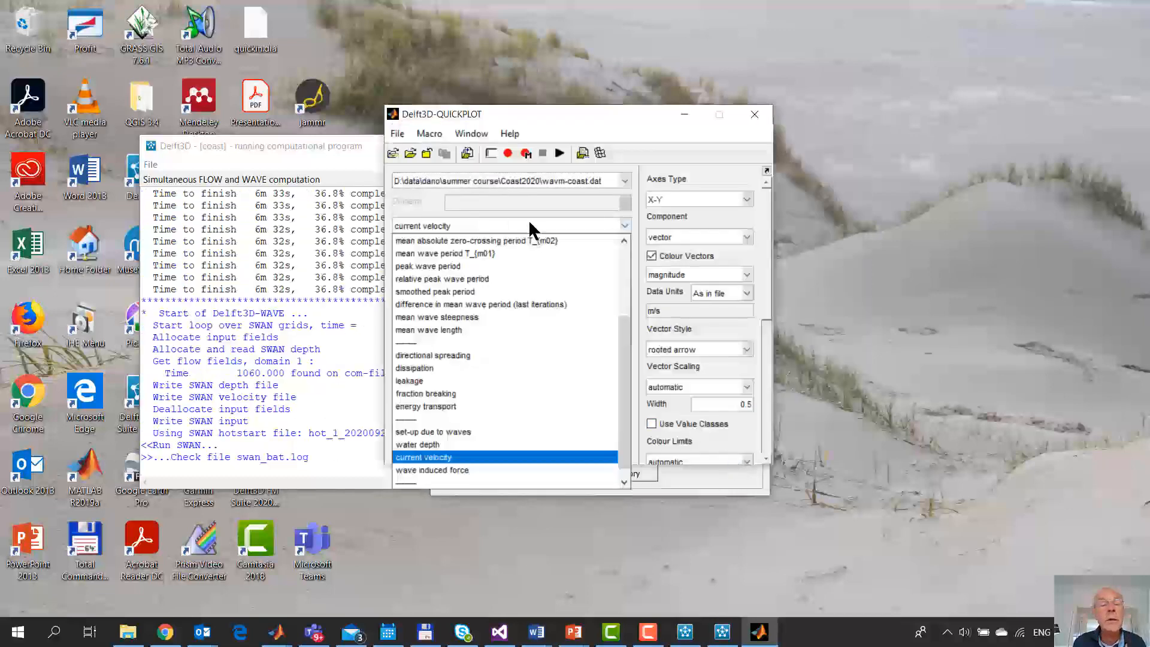
left_click(530, 222)
left_click(531, 228)
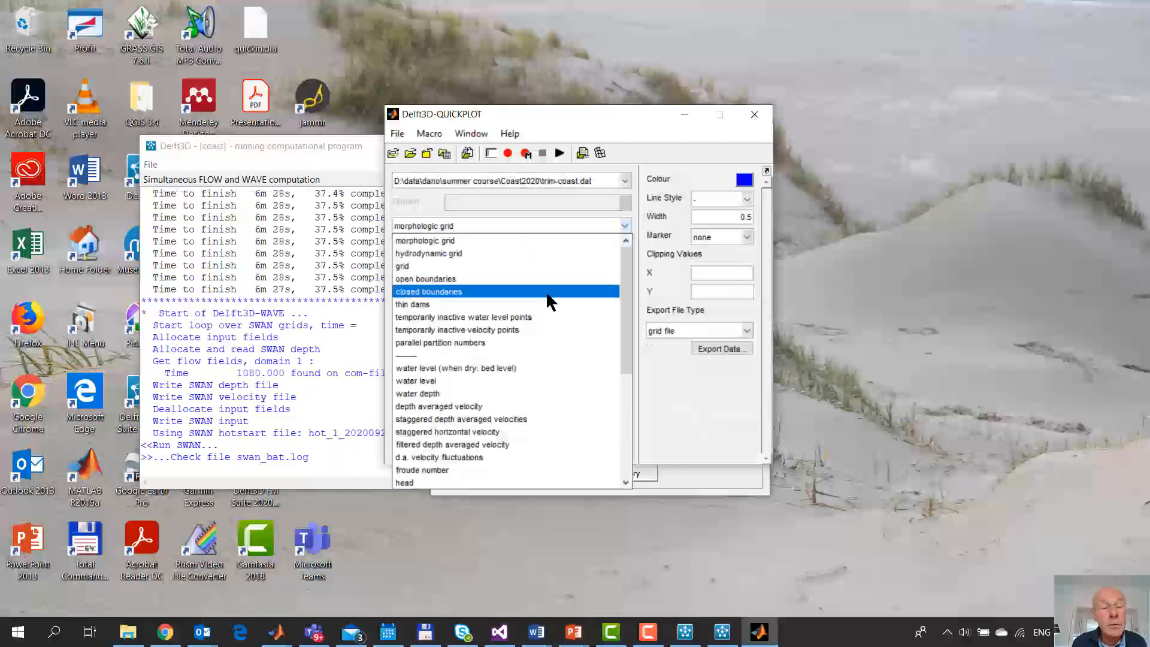
left_click(512, 406)
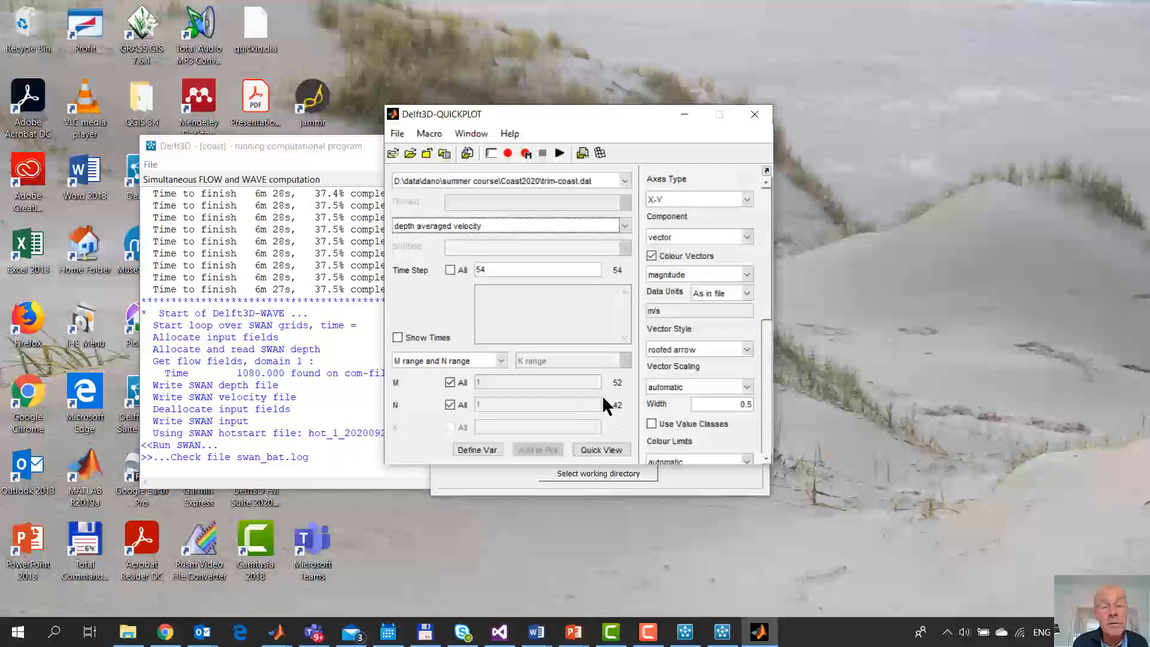
left_click(600, 450)
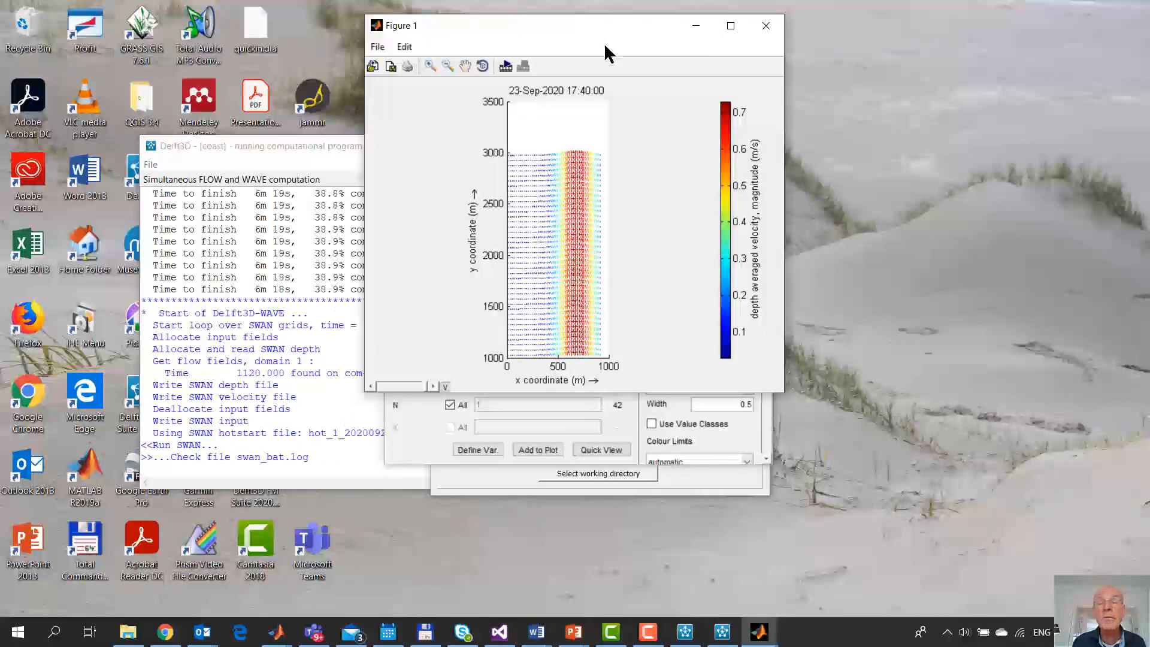
Animate the depth averaged velocity plot over steps 1:54 with no output at a maximum of 25 fps, and close the figure
left_click(506, 66)
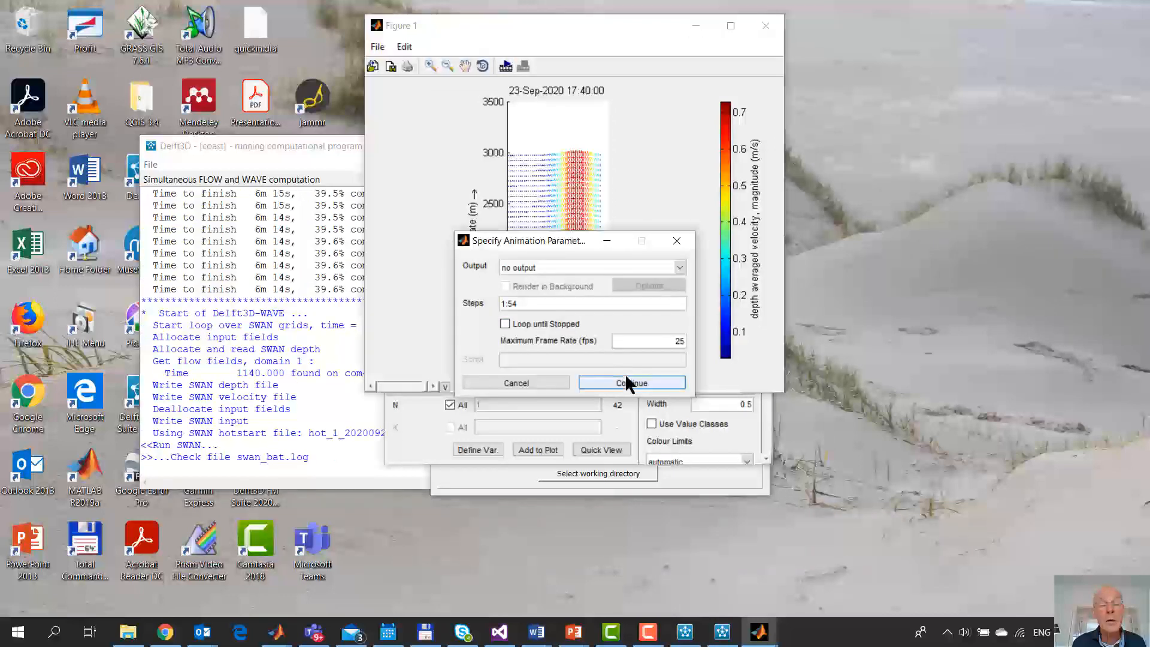
left_click(629, 384)
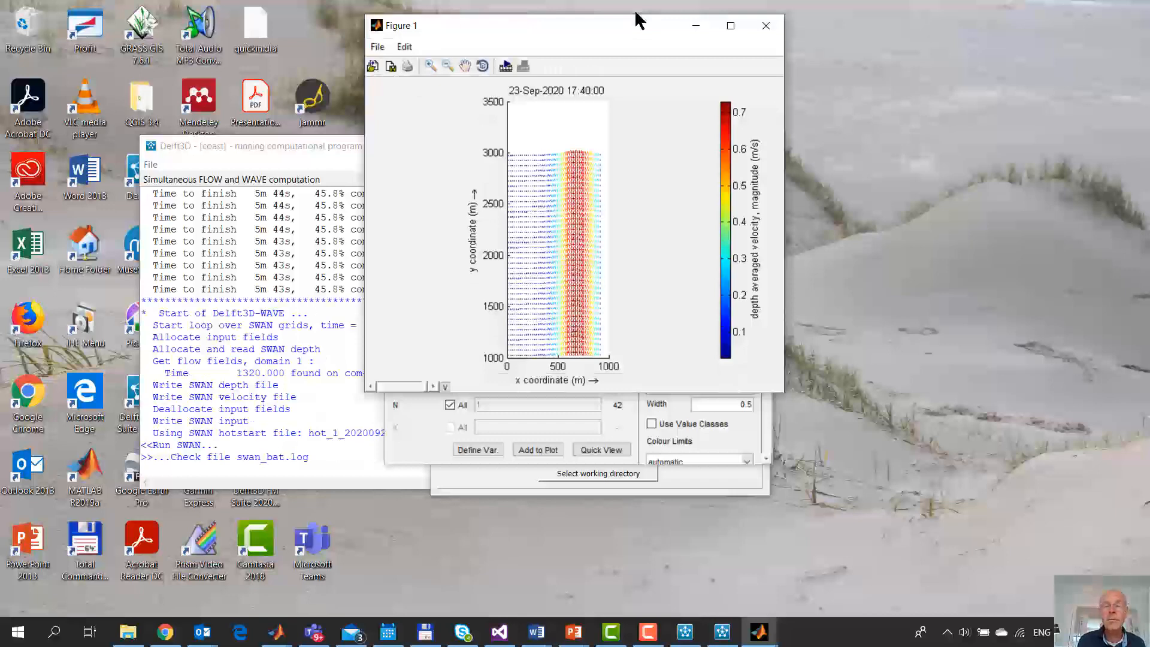
left_click(769, 24)
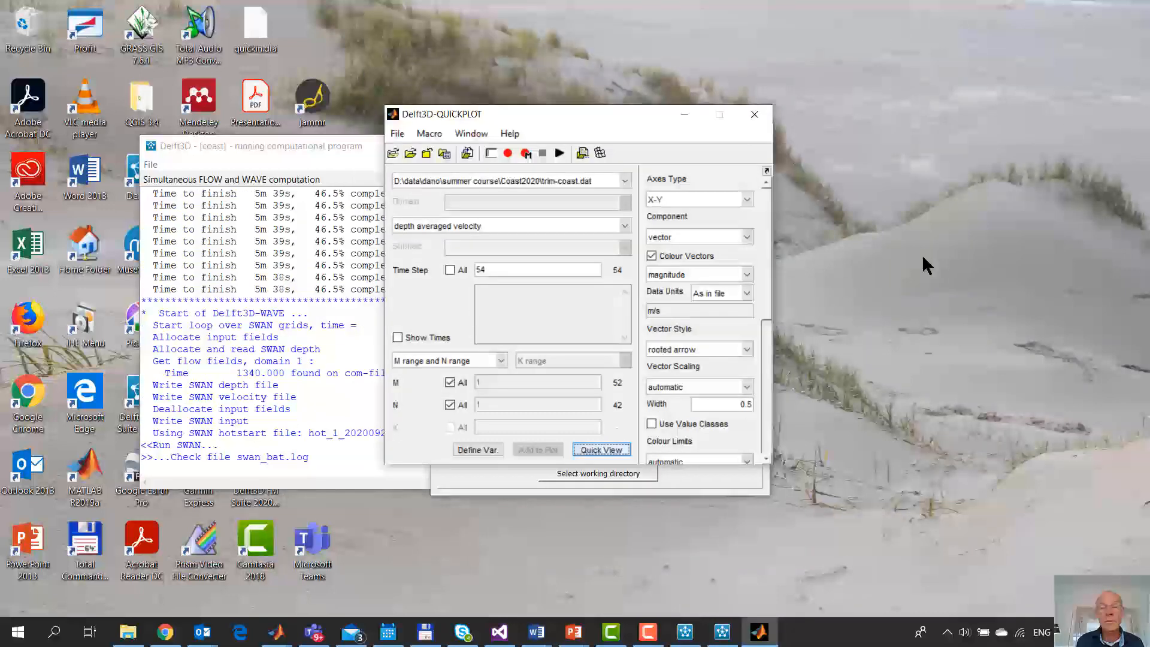